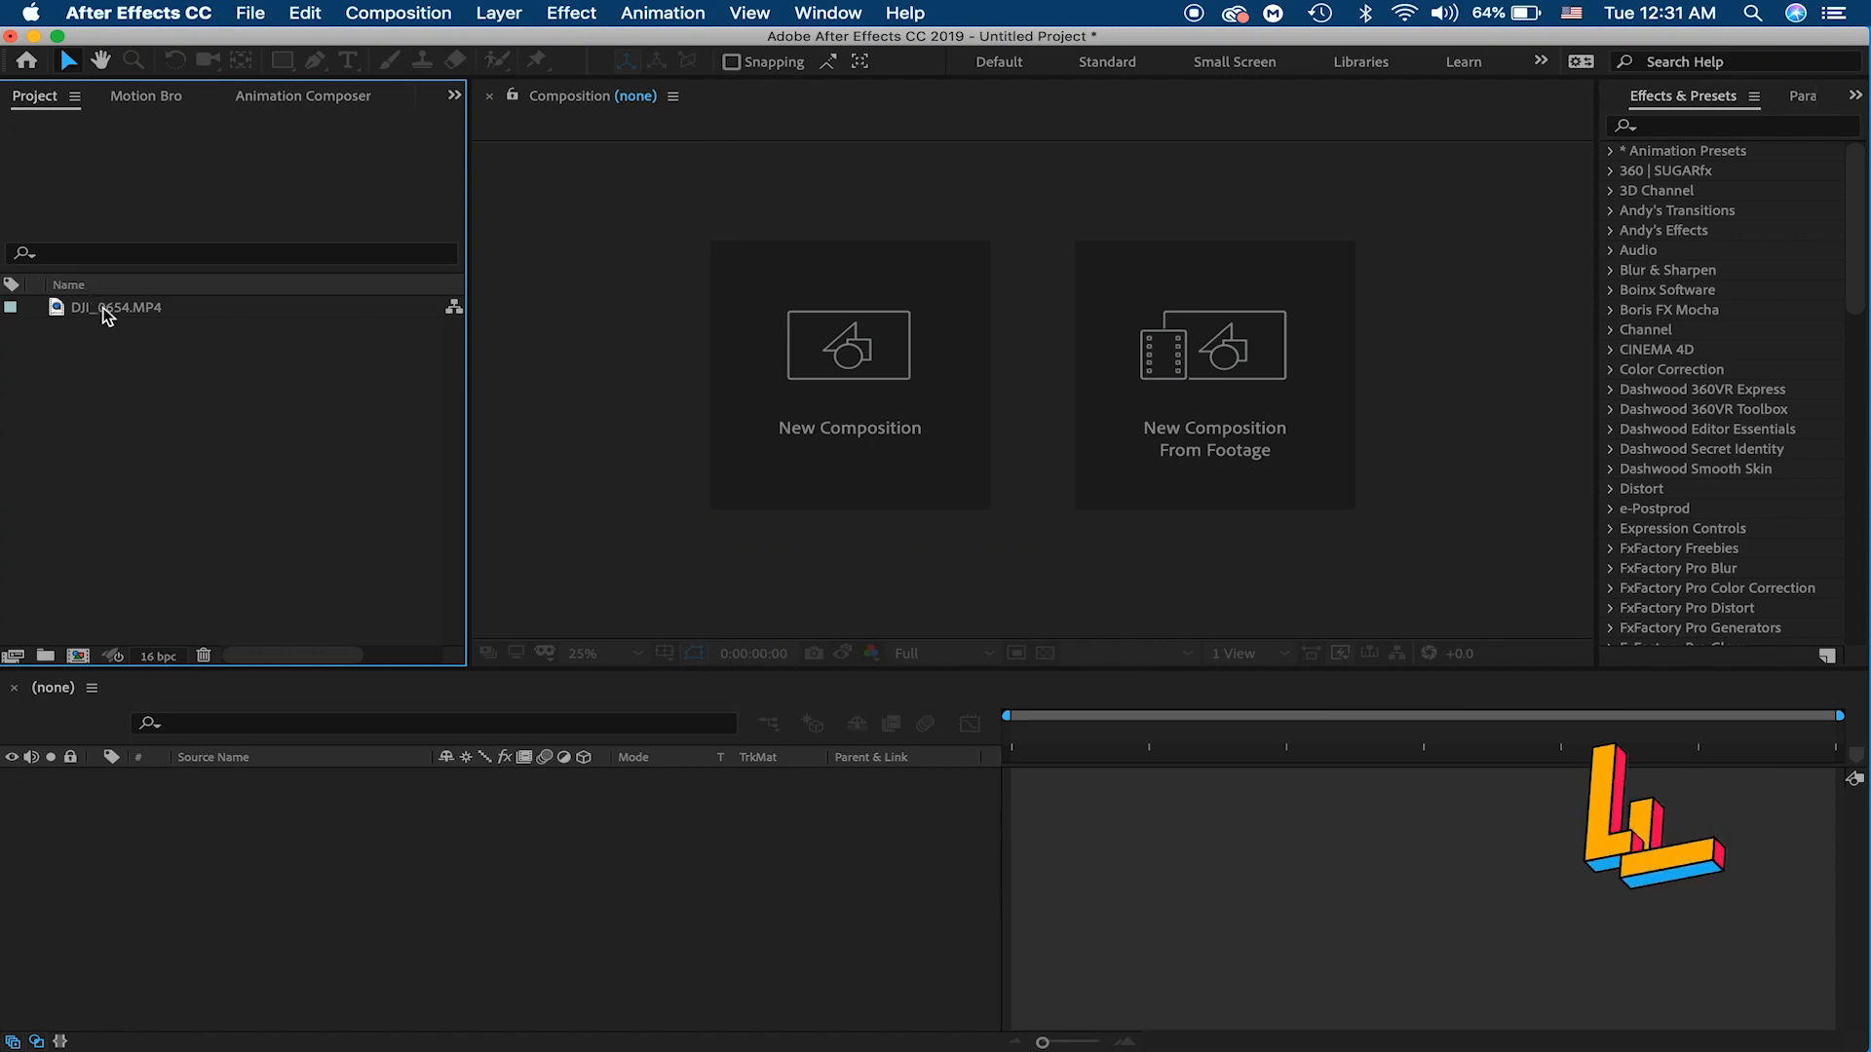
Step: Rename the DJI_0654.MP4 footage in the project to Gucci Man
{"action": "right_click", "coordinate": [103, 312]}
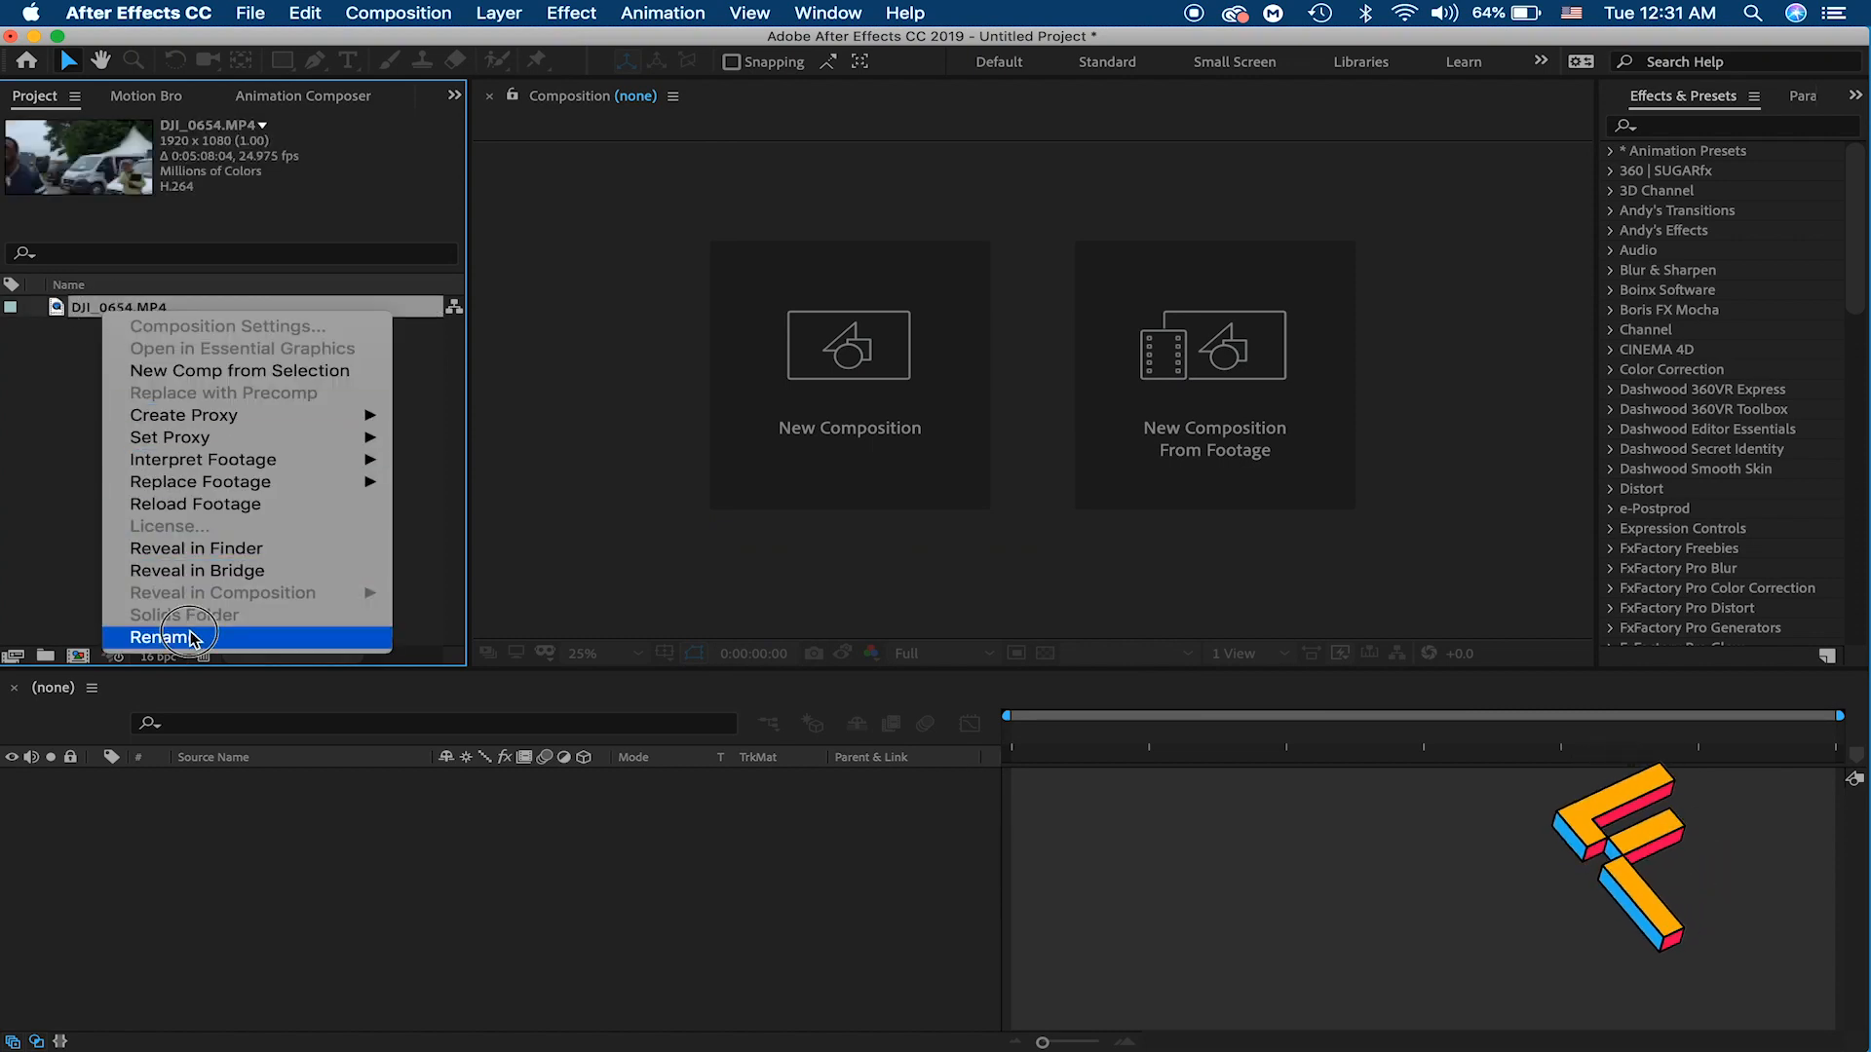
{"action": "left_click", "coordinate": [158, 638]}
{"action": "type", "text": "Gu"}
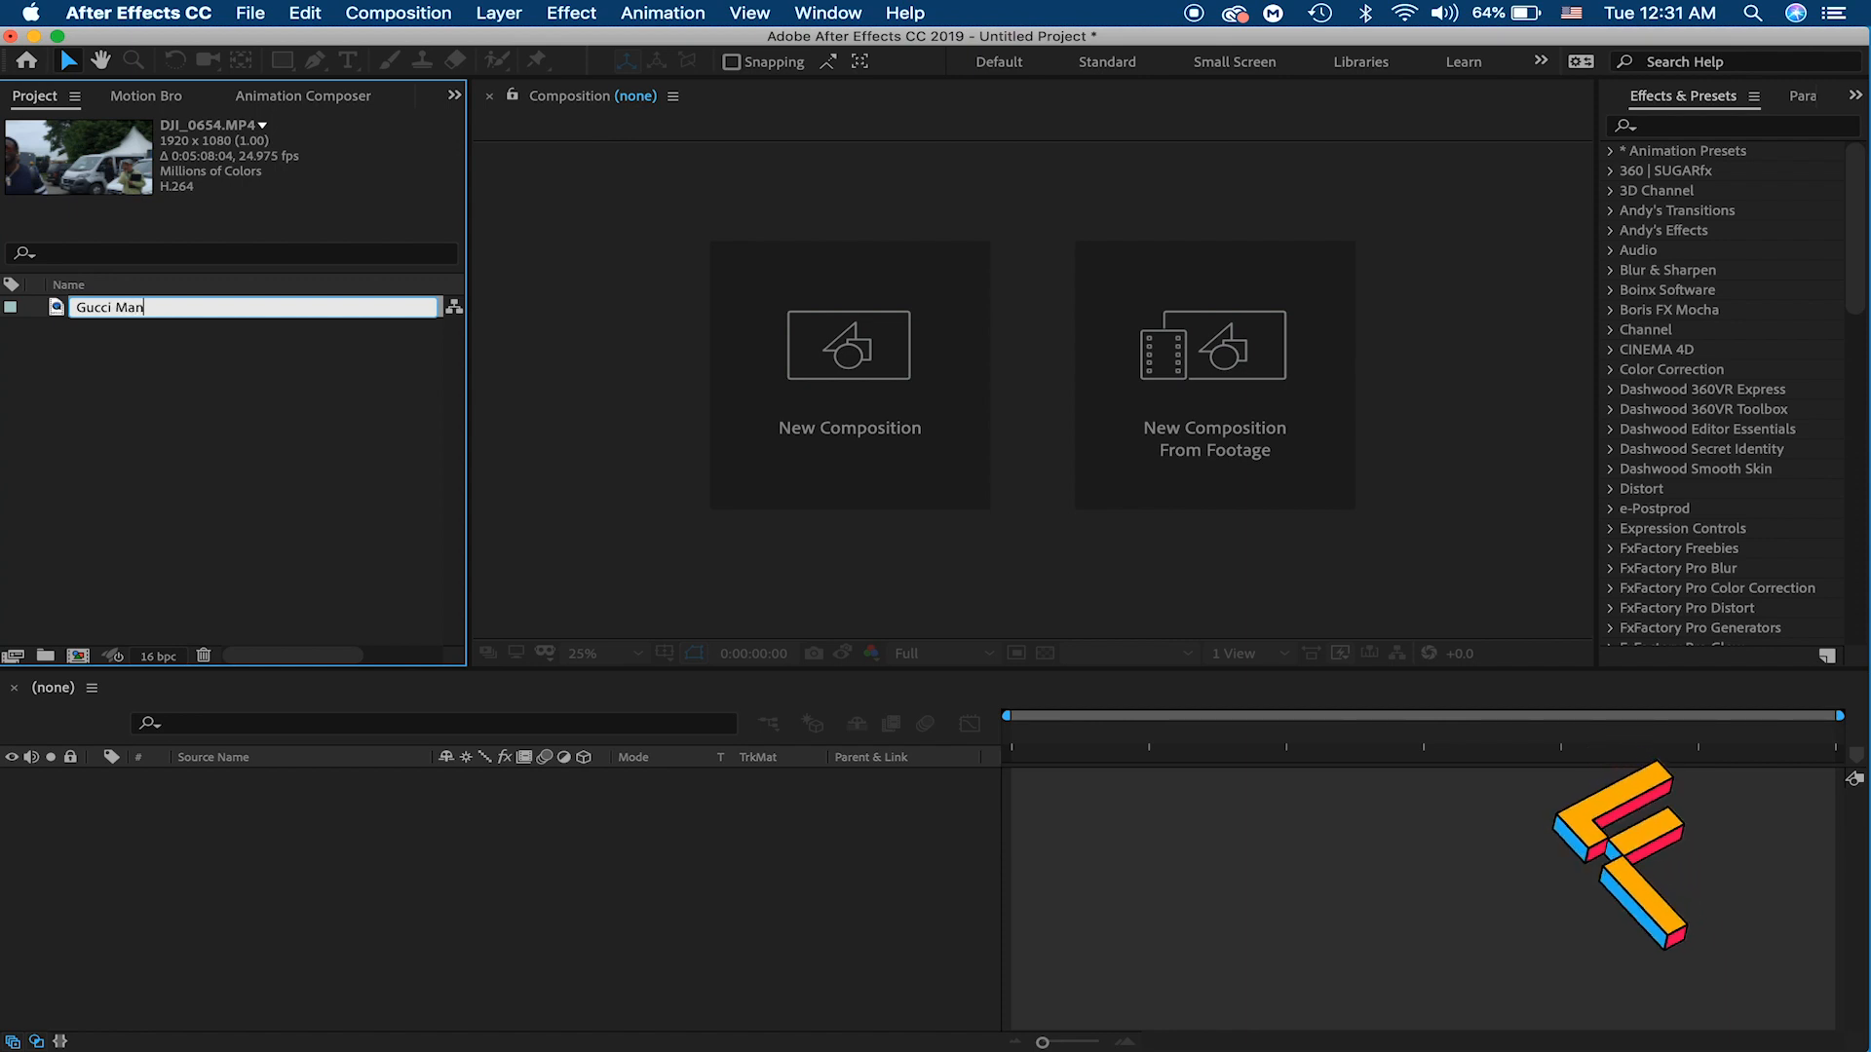
{"action": "type", "text": "cci Man"}
{"action": "left_click", "coordinate": [246, 516]}
Step: Create a new composition from the Gucci Man footage and play it back
{"action": "left_click", "coordinate": [110, 310]}
{"action": "left_click_drag", "start_coordinate": [83, 307], "coordinate": [82, 660]}
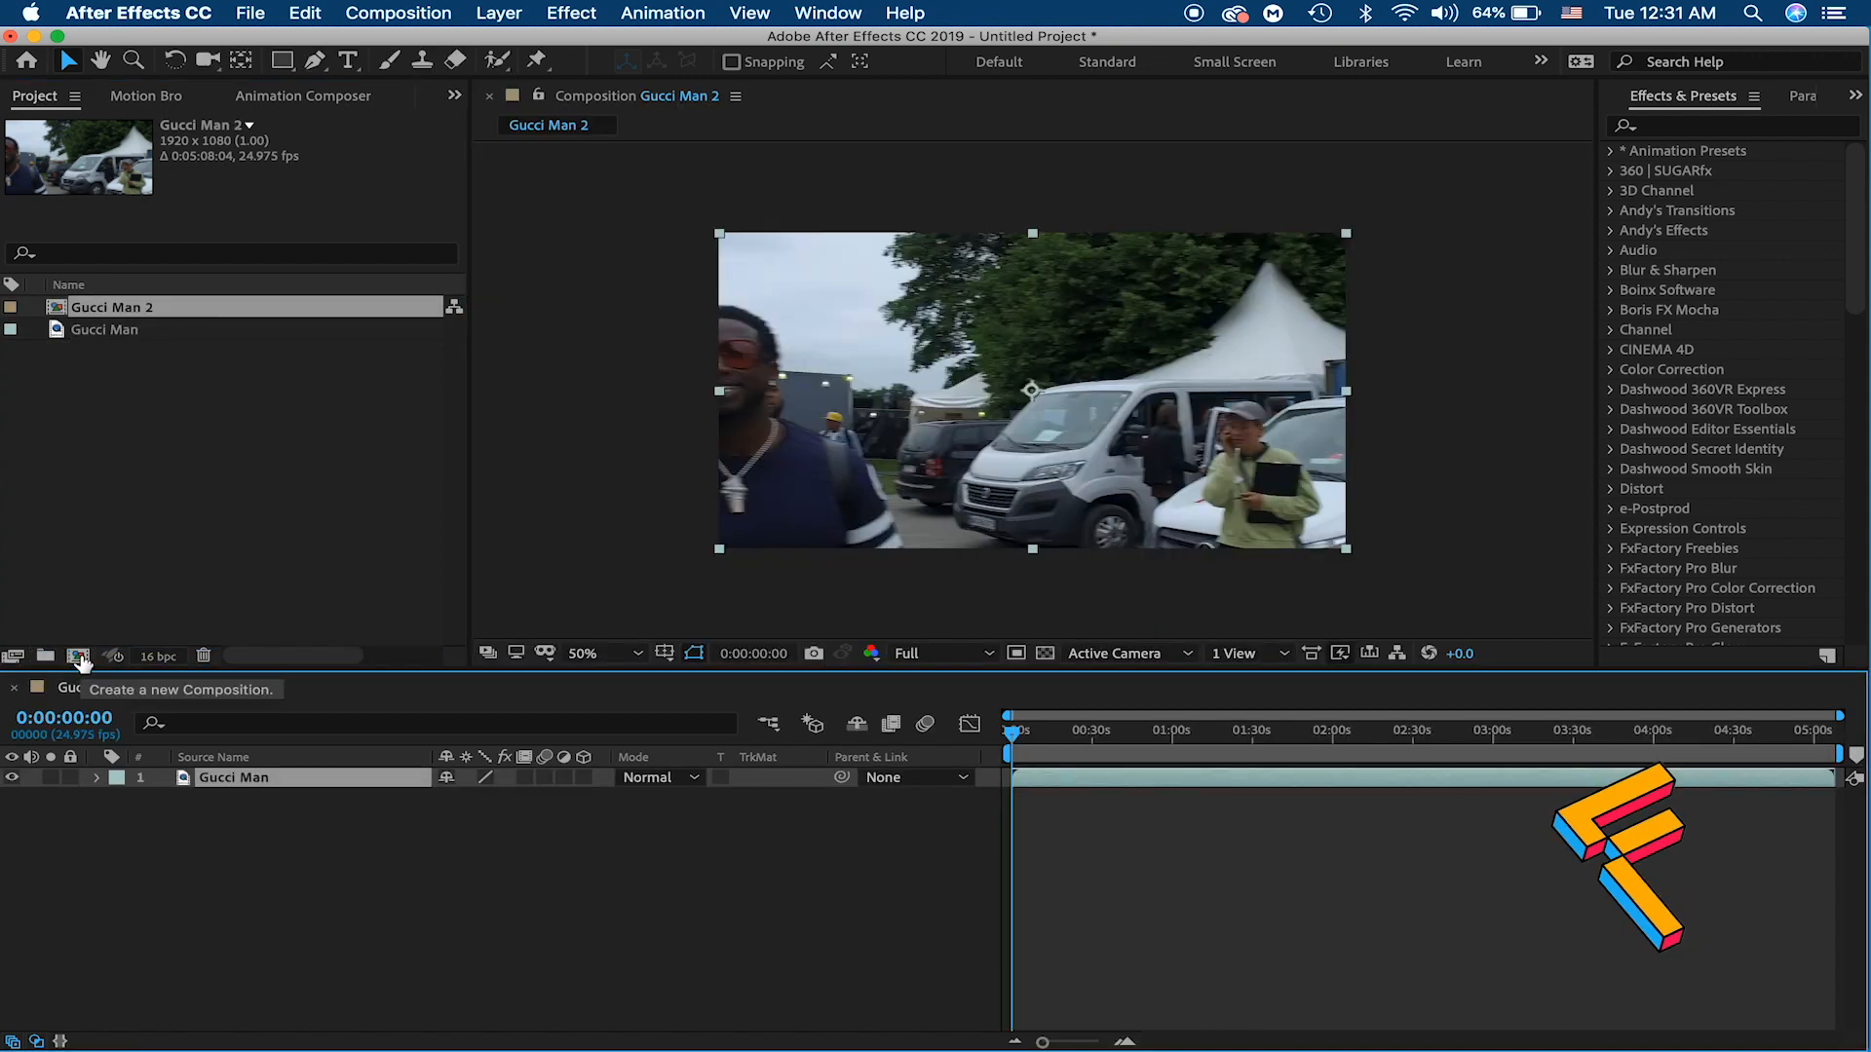
{"action": "key", "text": "space"}
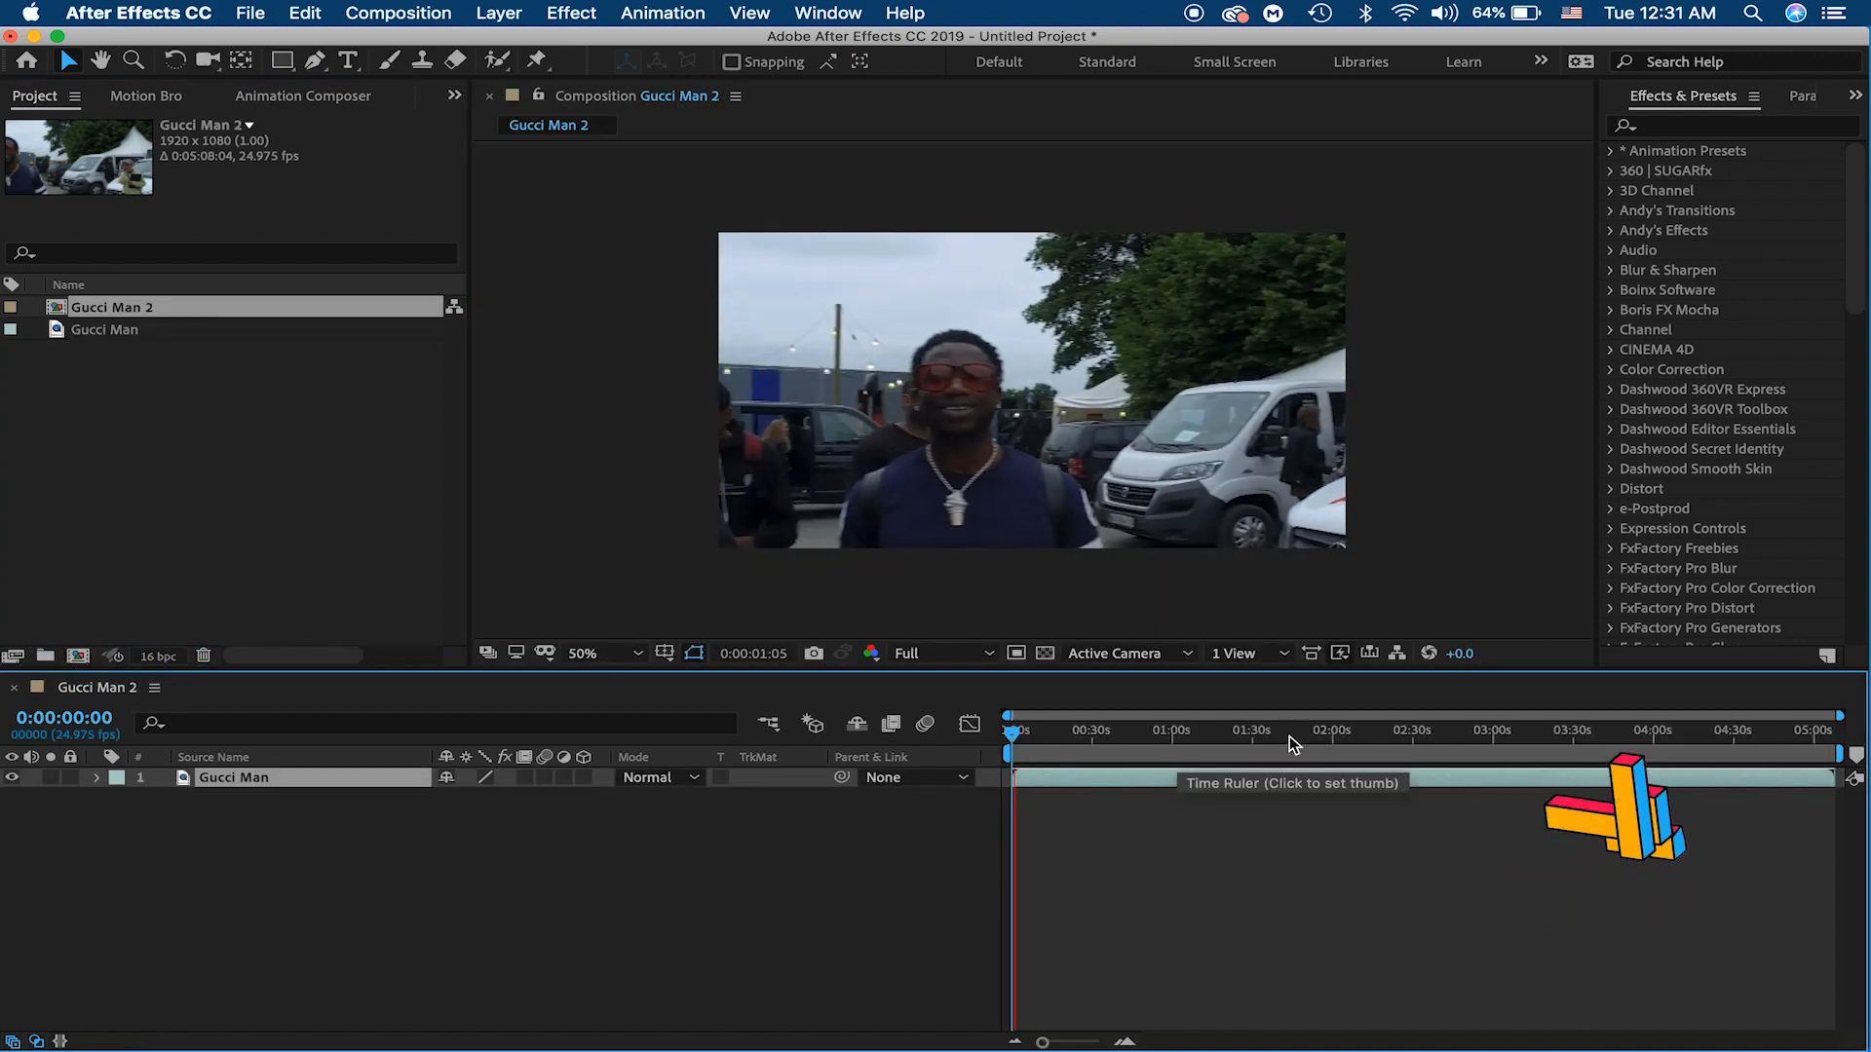
Step: Slide the Gucci Man layer earlier in time and end the work area at about 0:00:17:14
{"action": "left_click_drag", "start_coordinate": [1479, 773], "coordinate": [1161, 781]}
{"action": "mouse_move", "coordinate": [1067, 735]}
{"action": "left_mouse_down"}
{"action": "mouse_move", "coordinate": [1141, 736]}
{"action": "mouse_move", "coordinate": [1059, 750]}
{"action": "left_mouse_up"}
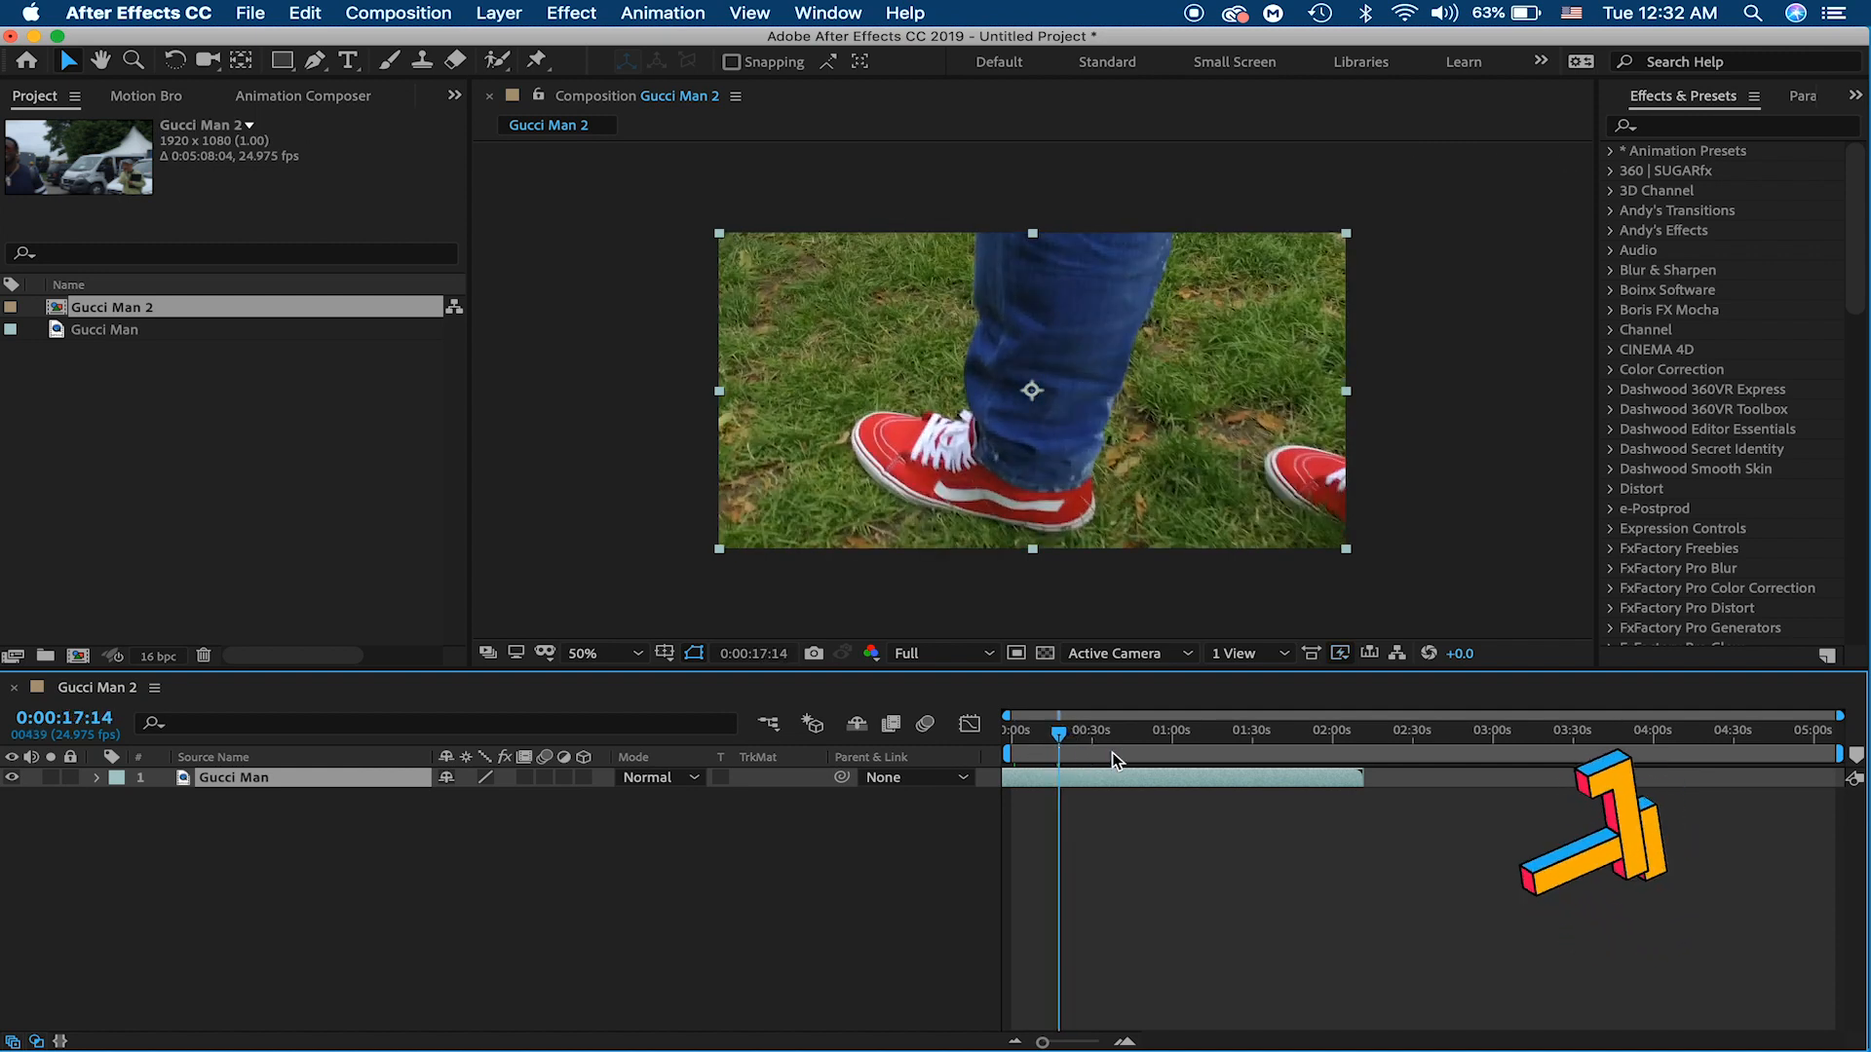
{"action": "left_click_drag", "start_coordinate": [1844, 755], "coordinate": [1065, 726]}
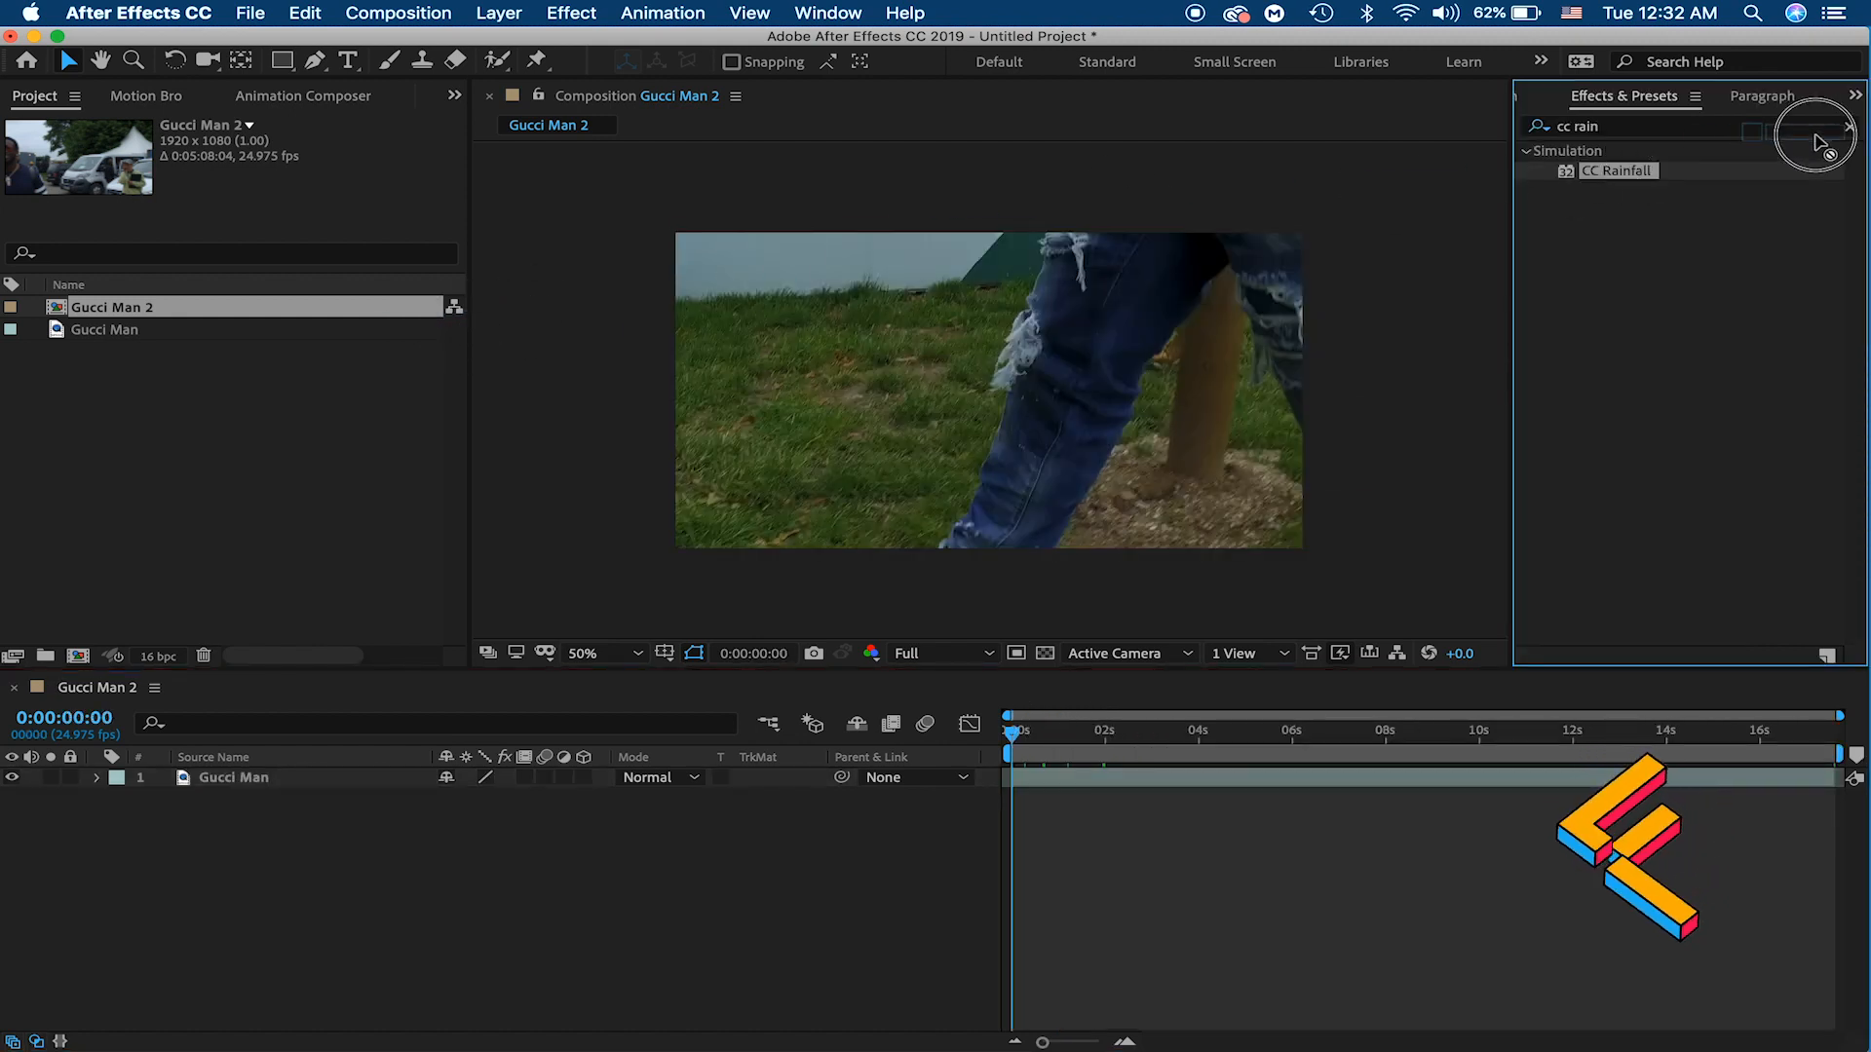
{"action": "mouse_move", "coordinate": [1618, 170]}
{"action": "left_mouse_down"}
{"action": "mouse_move", "coordinate": [1506, 202]}
{"action": "mouse_move", "coordinate": [1608, 176]}
{"action": "left_mouse_up"}
{"action": "left_click", "coordinate": [1623, 229]}
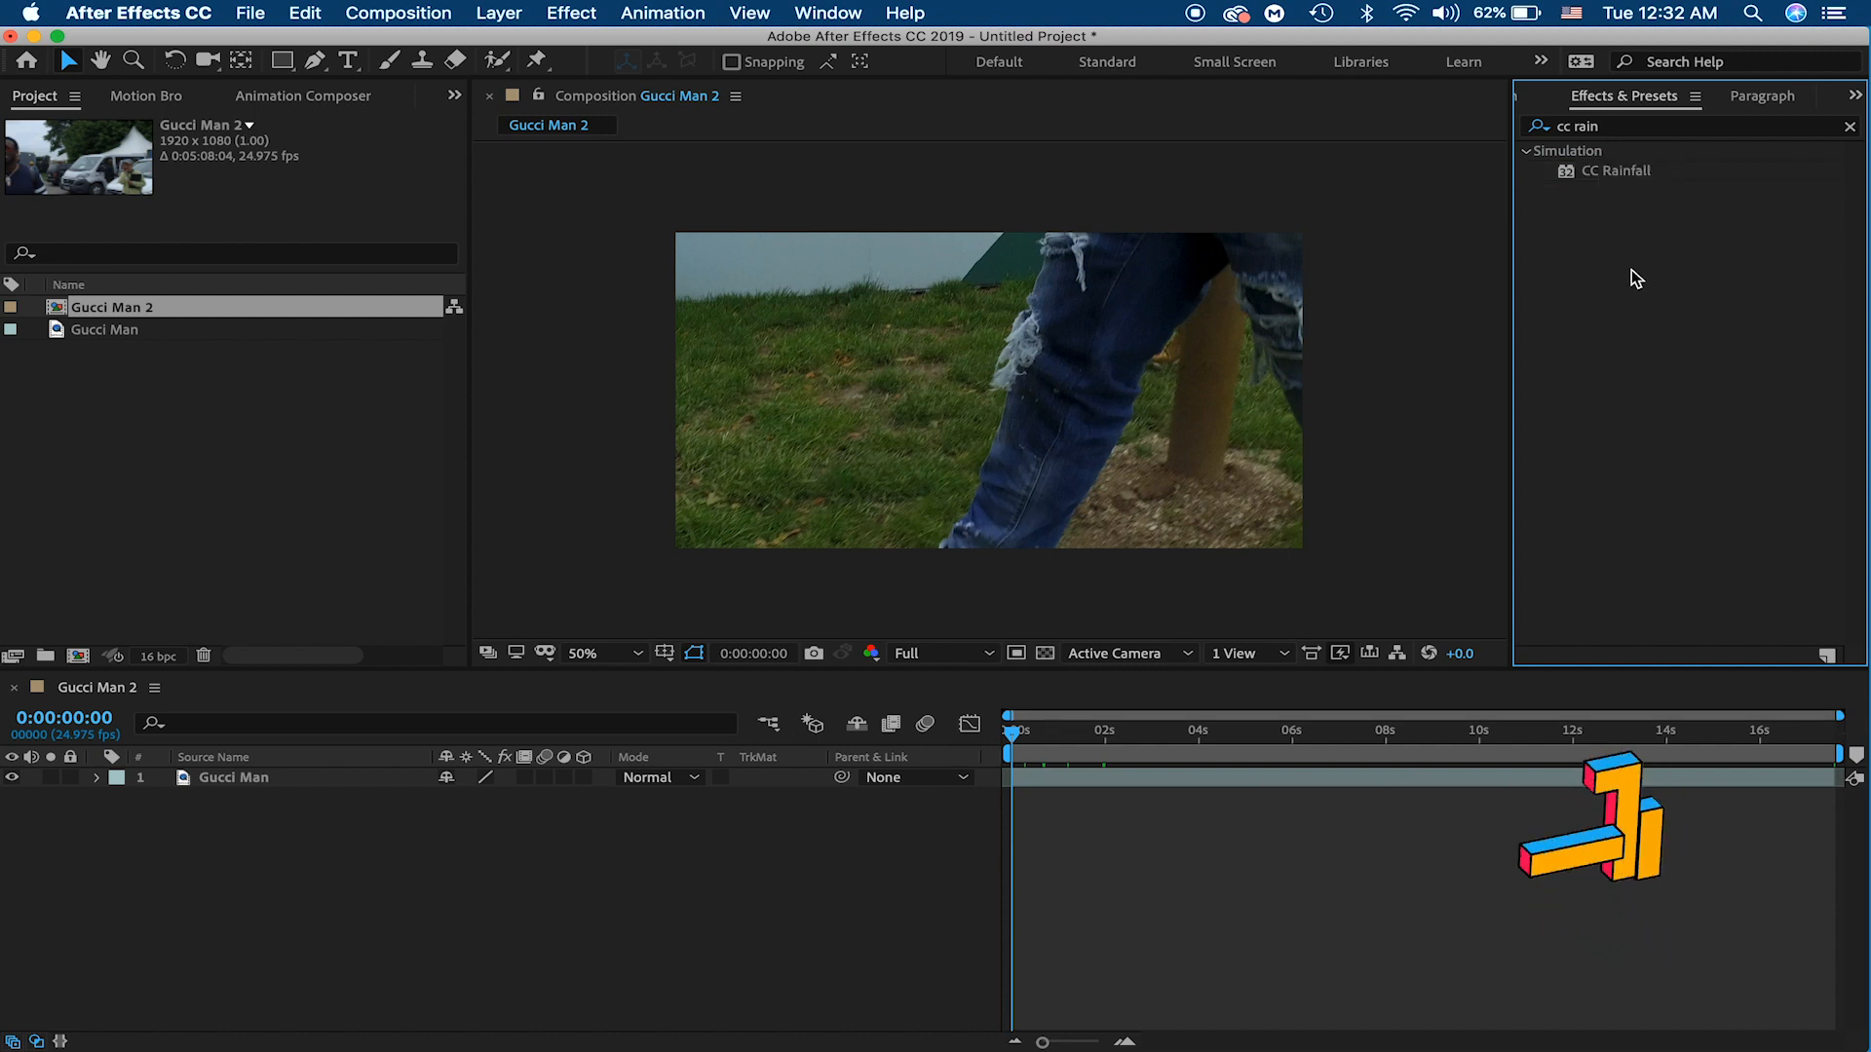
Step: Create a black solid layer named Rain above the Gucci Man layer
{"action": "left_click", "coordinate": [224, 778]}
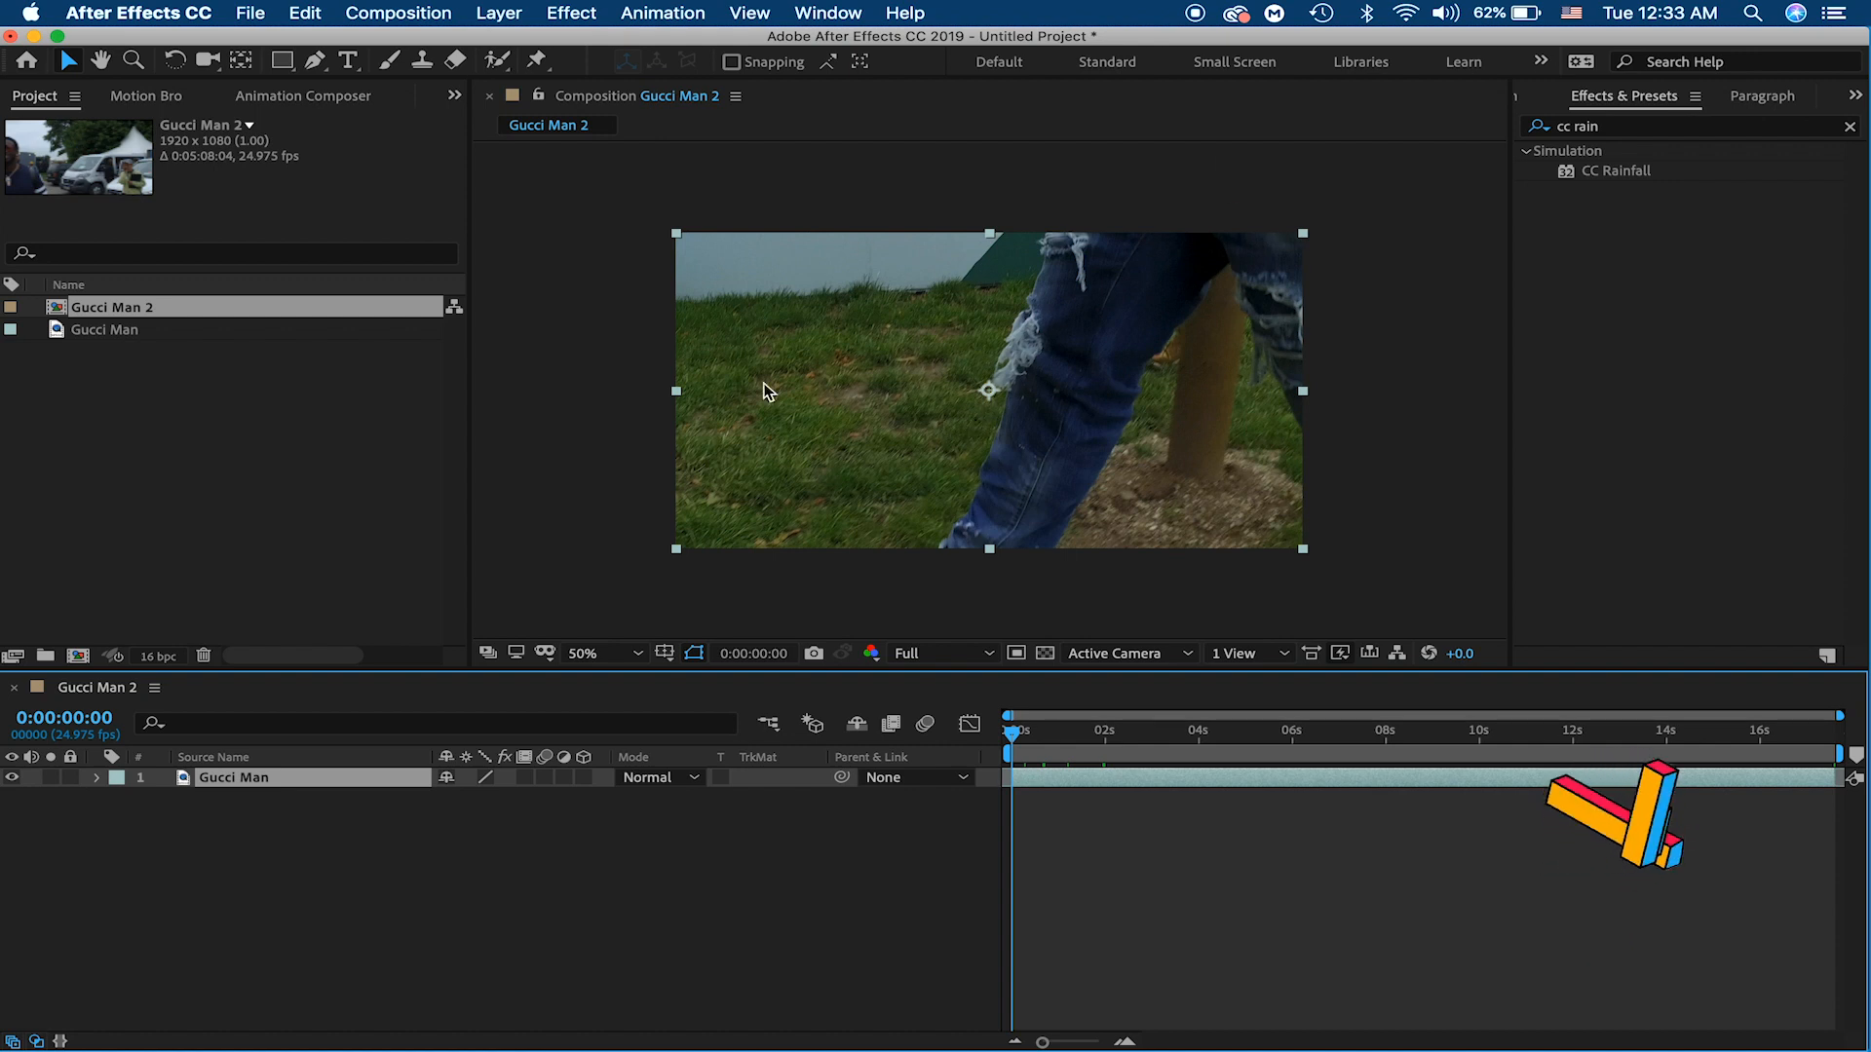
{"action": "left_click", "coordinate": [497, 13]}
{"action": "mouse_move", "coordinate": [726, 41]}
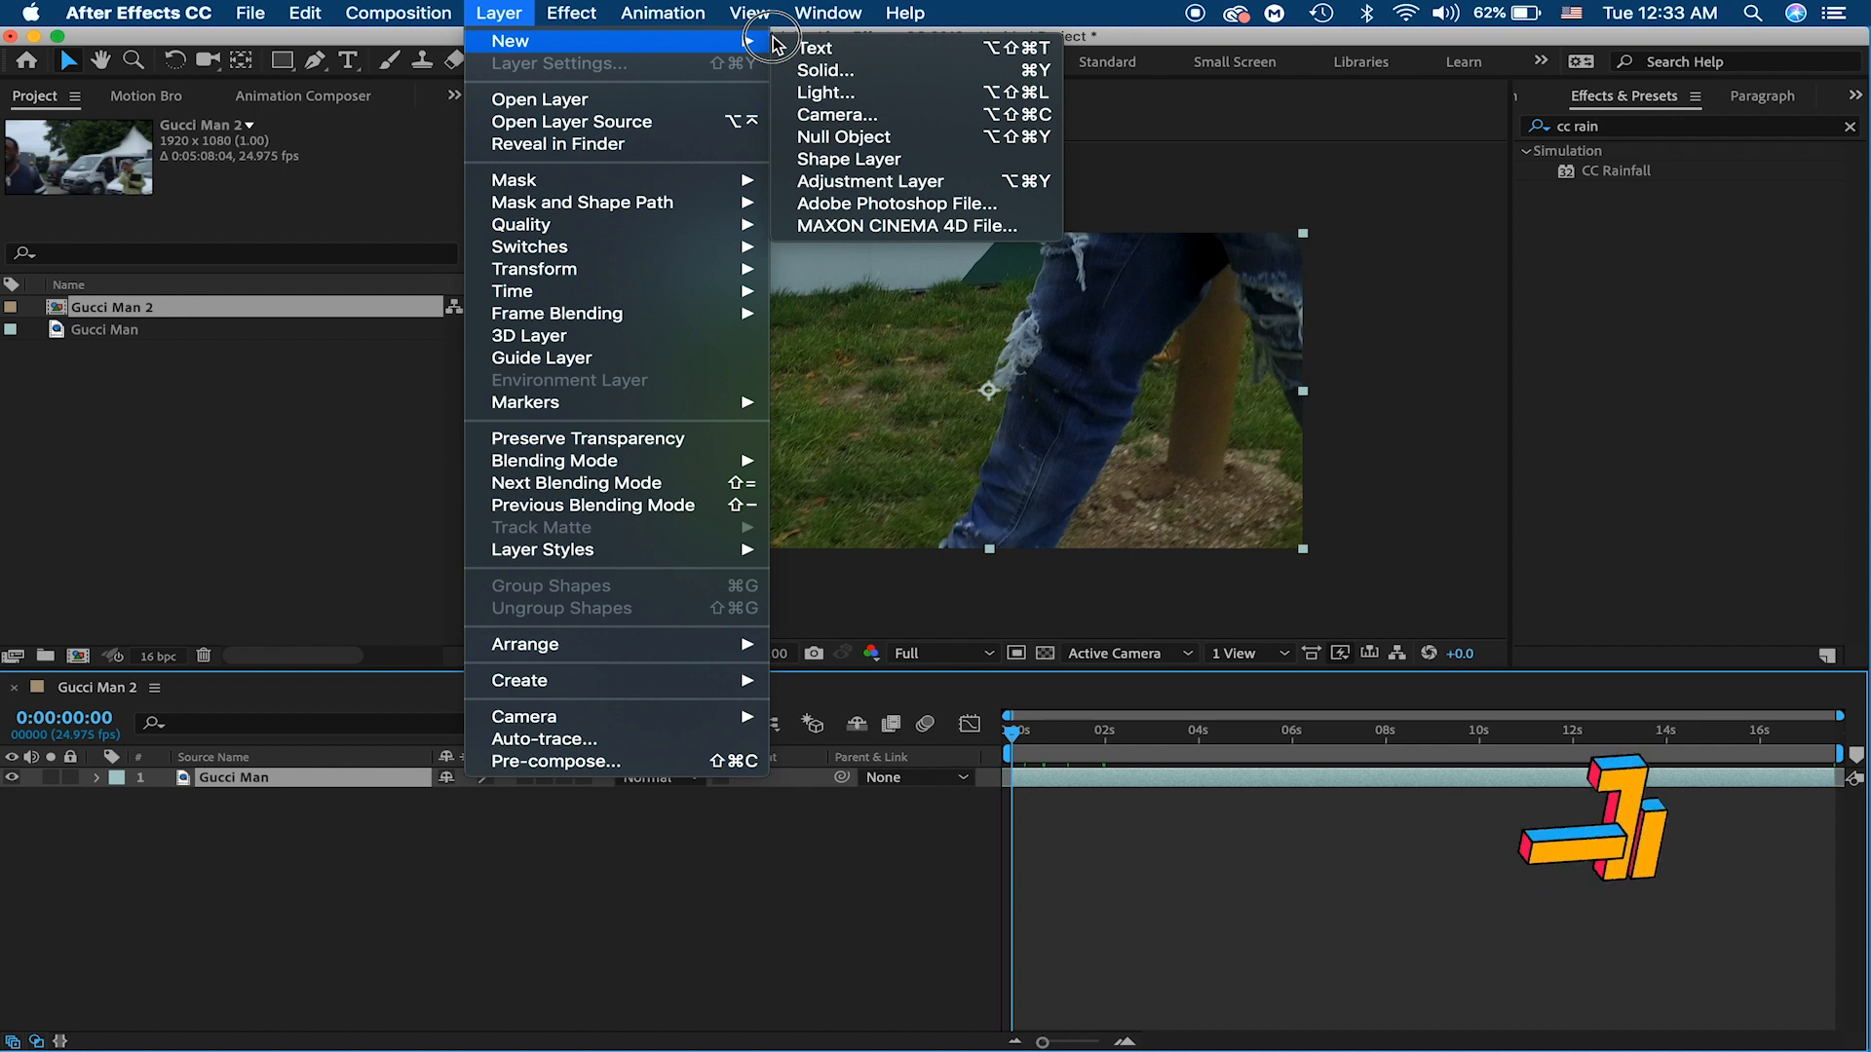
{"action": "left_click", "coordinate": [823, 70]}
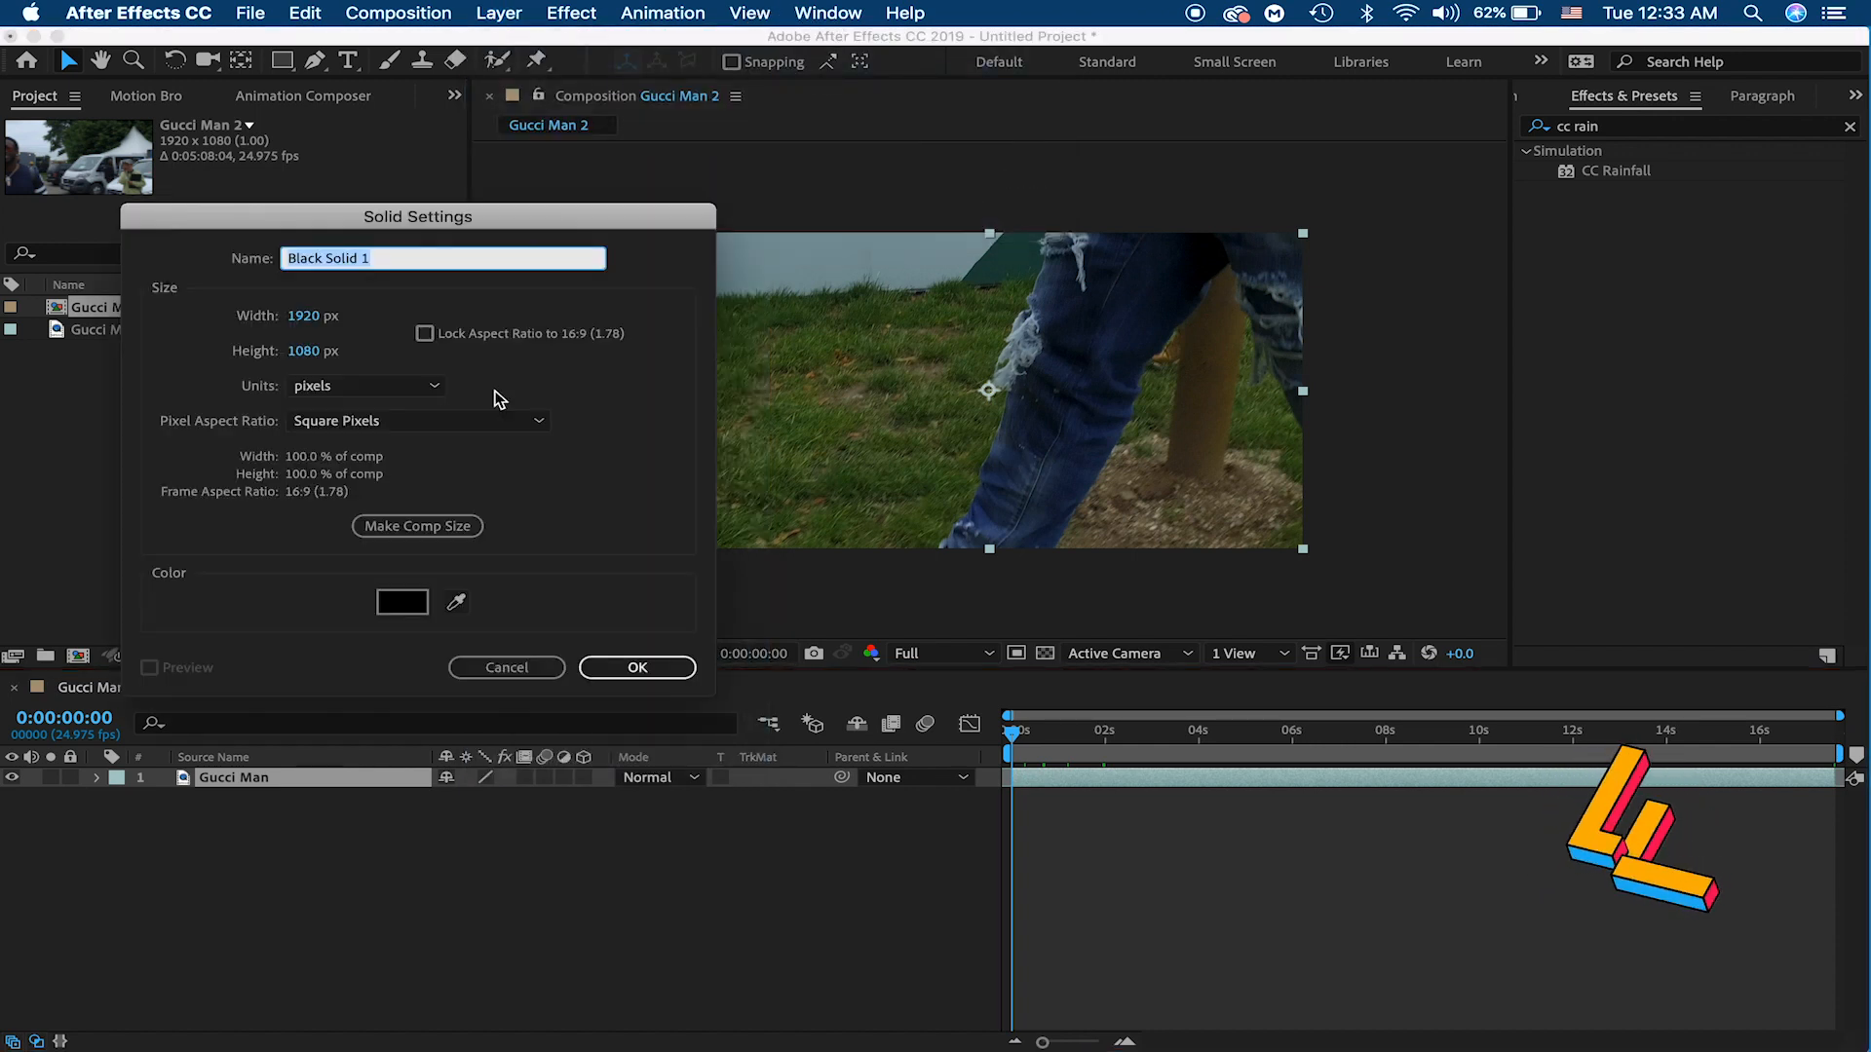
{"action": "type", "text": "Rain"}
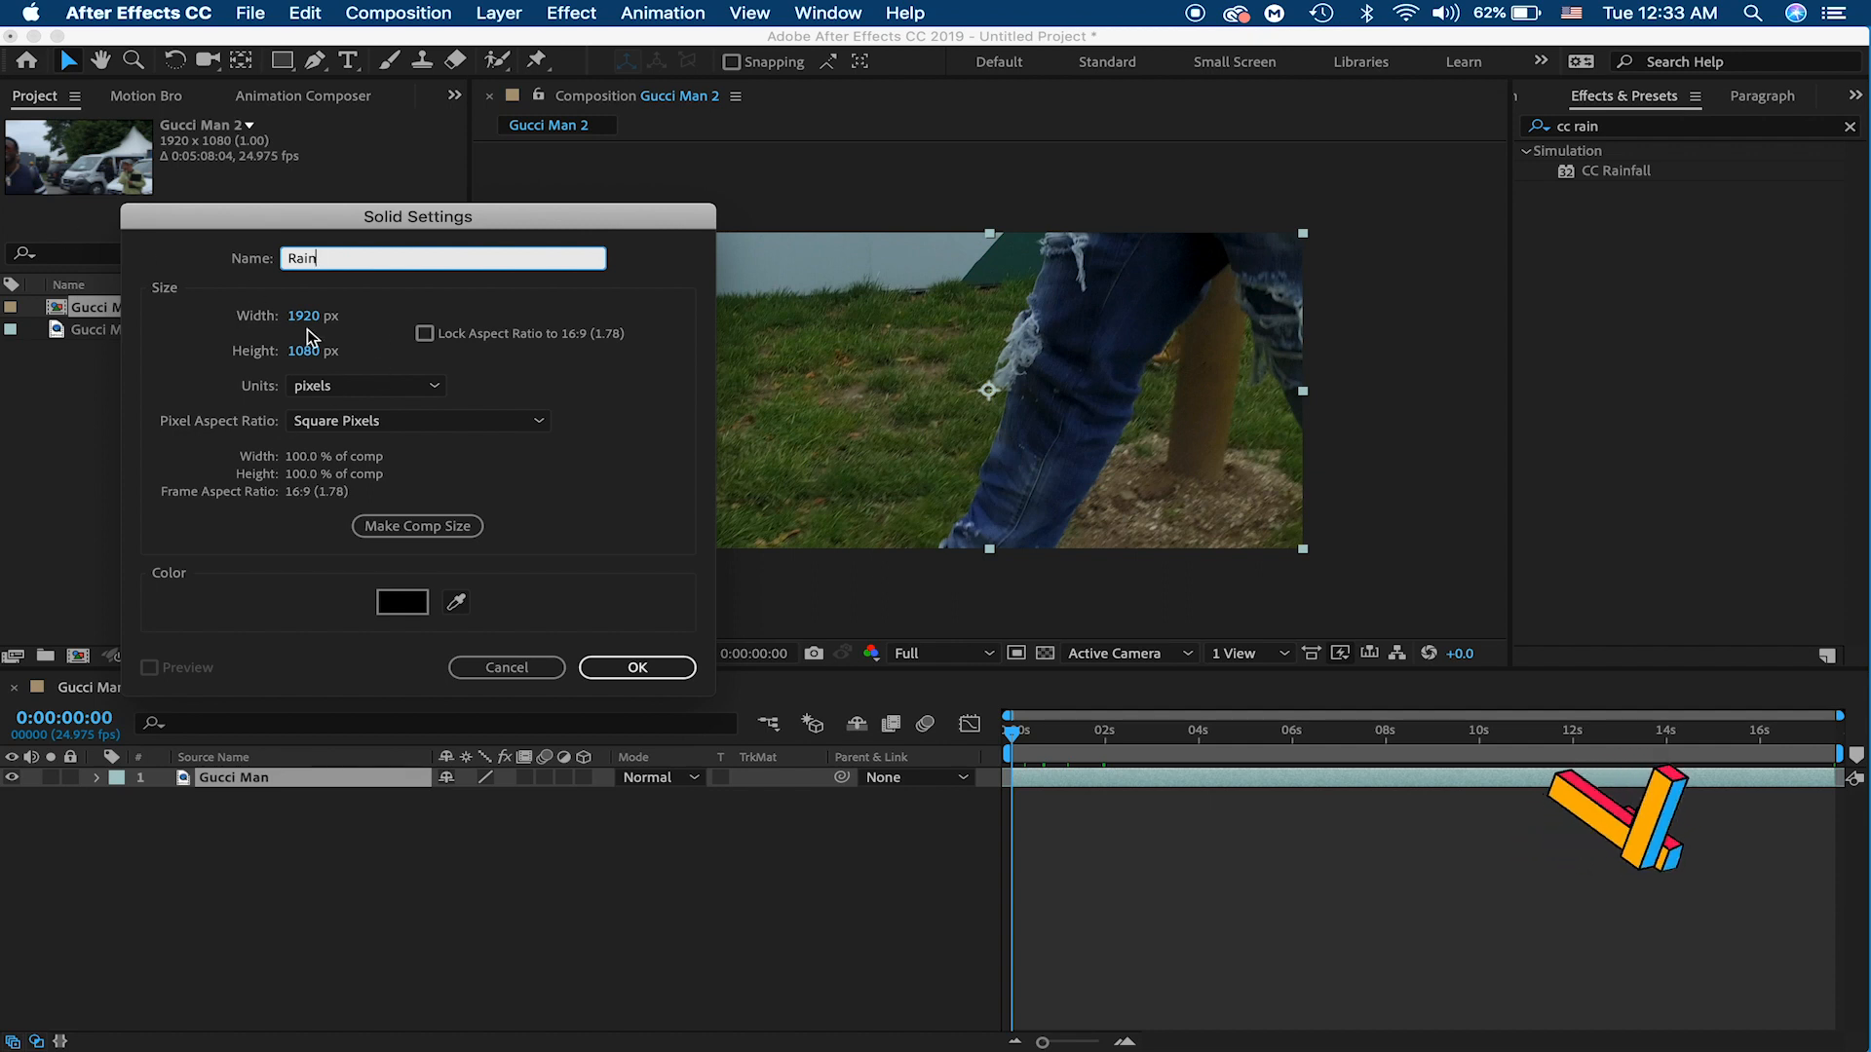
{"action": "left_click", "coordinate": [634, 666]}
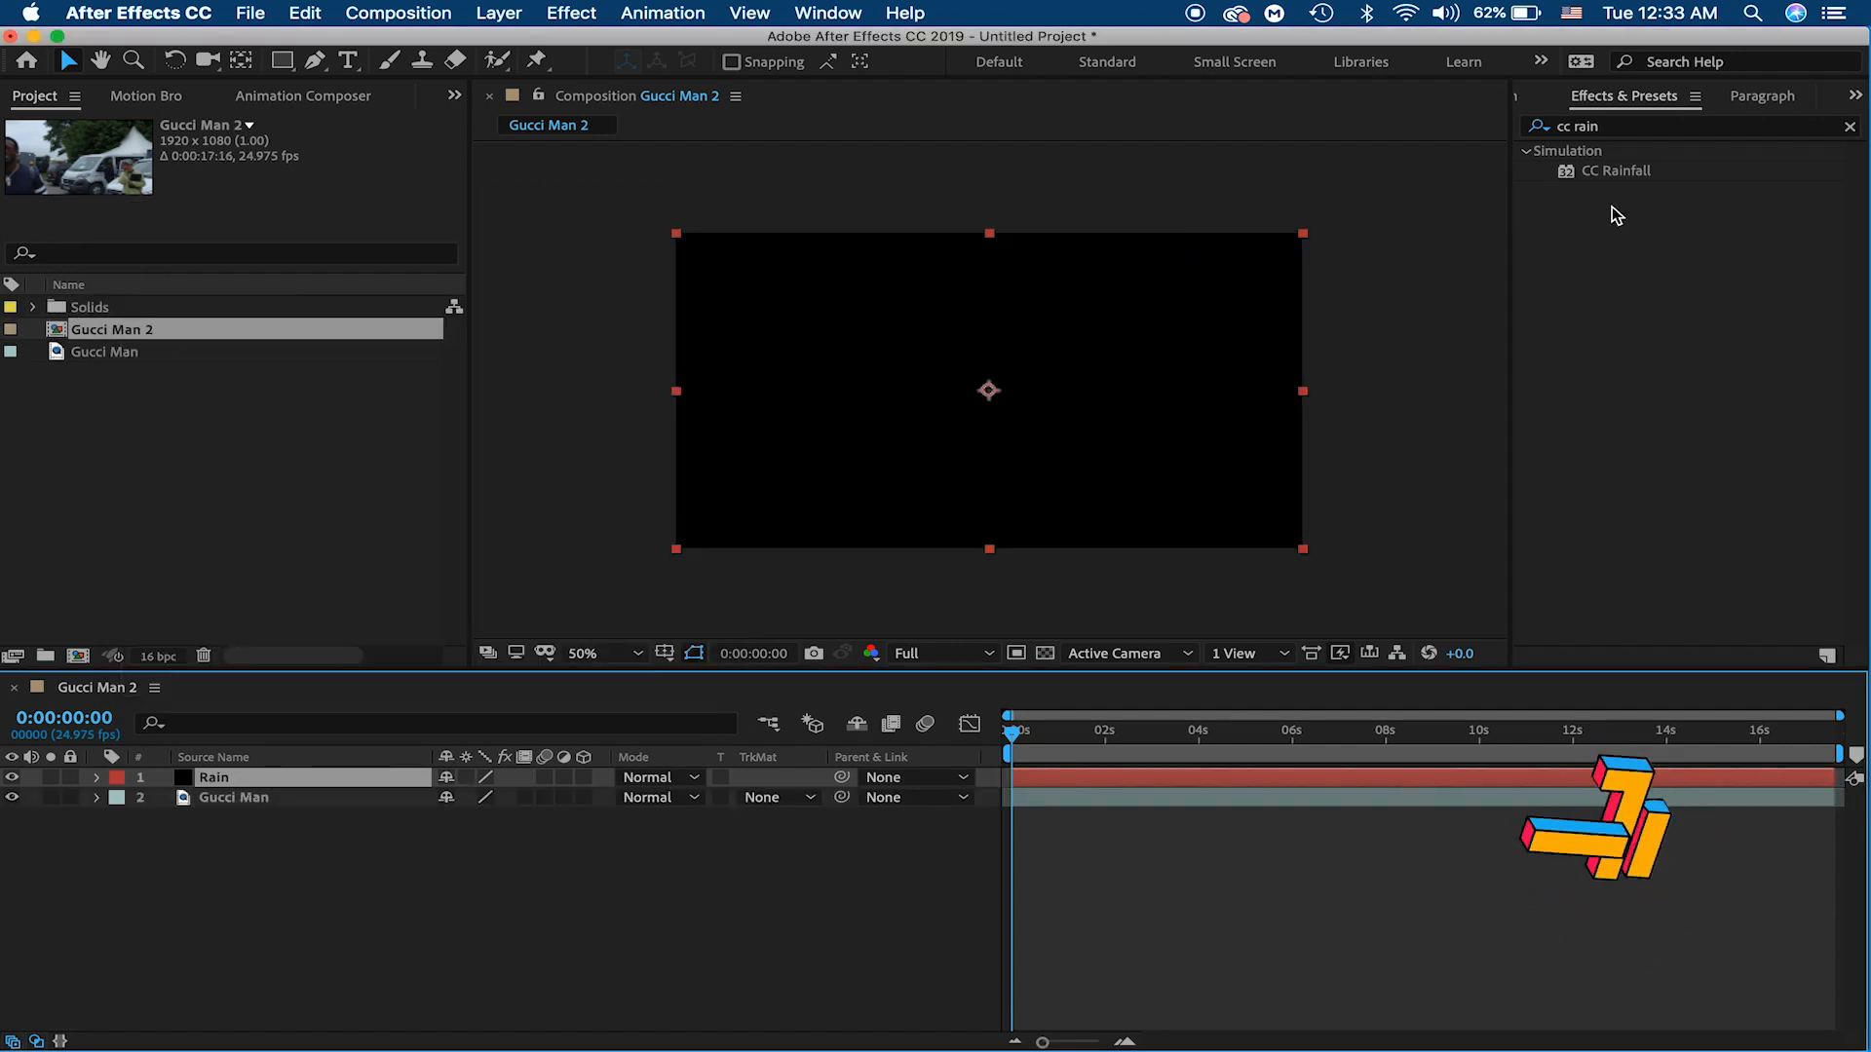
Step: Search the effects for "cc rain" and apply CC Rainfall to the Rain layer
{"action": "left_click", "coordinate": [1616, 170]}
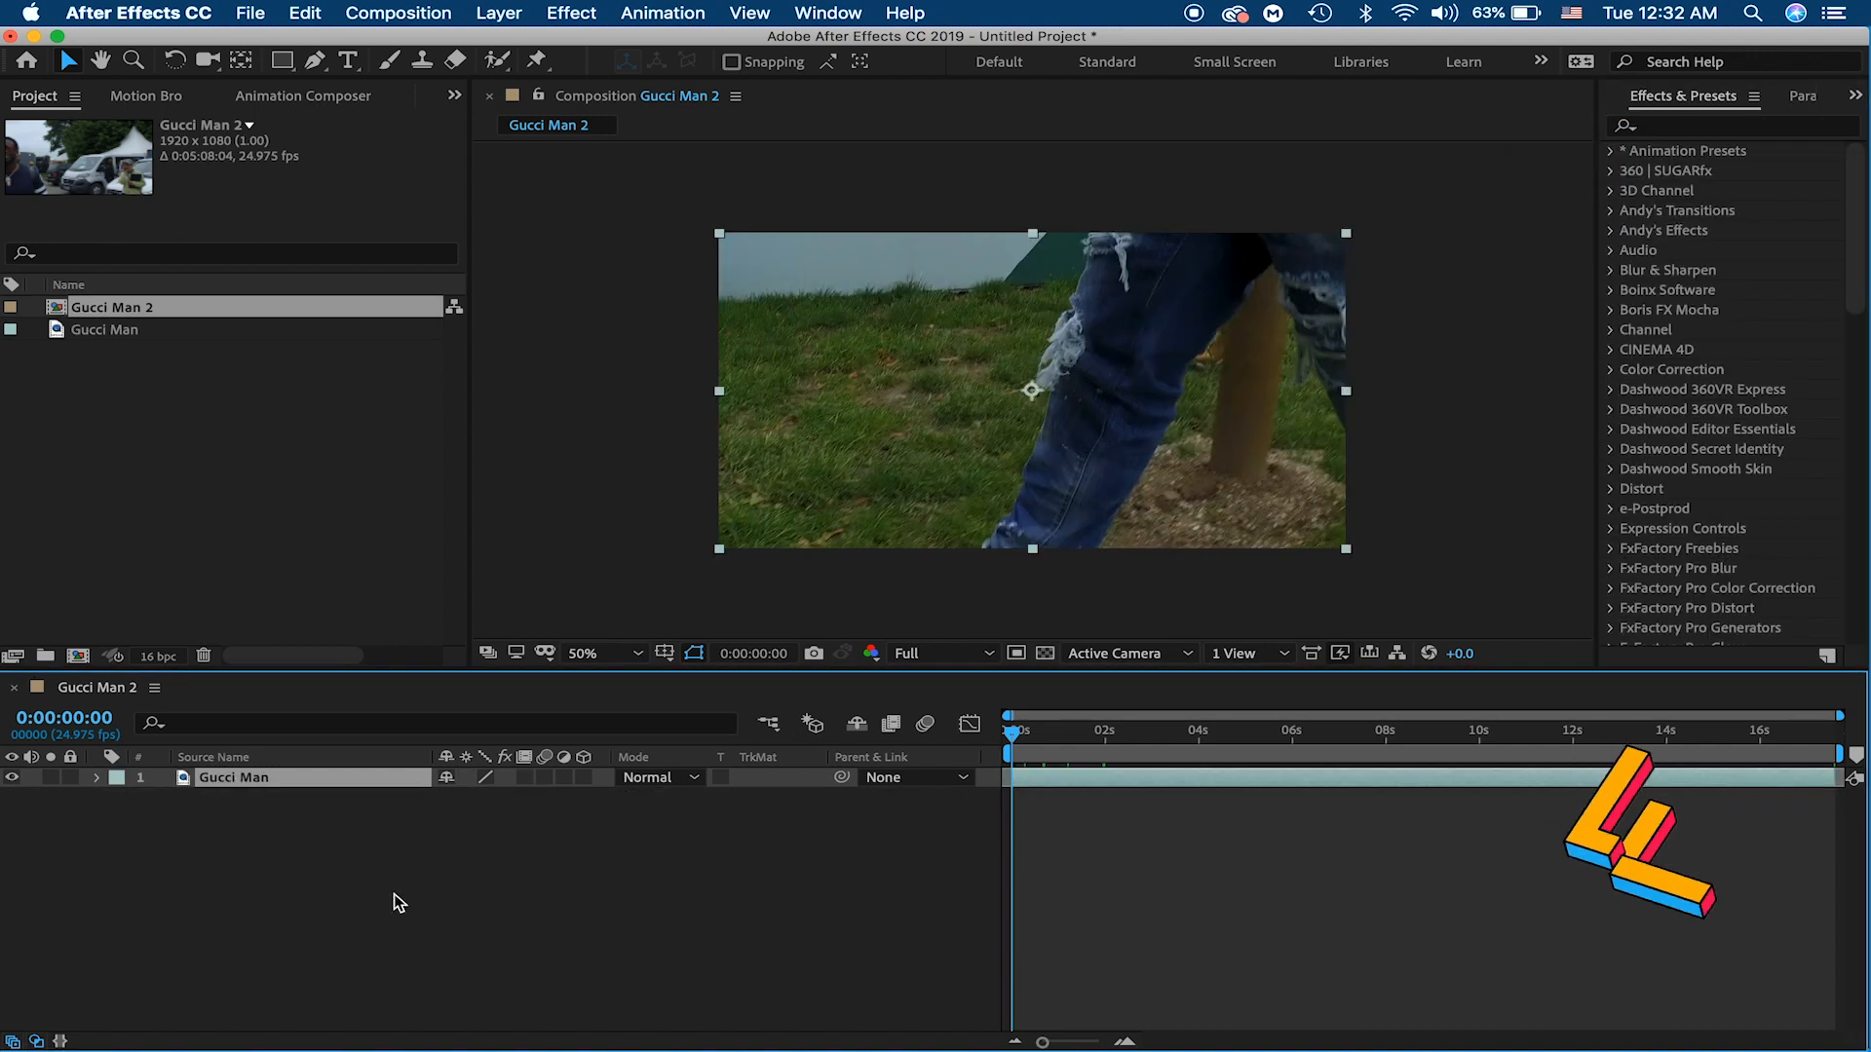
{"action": "left_click", "coordinate": [594, 886]}
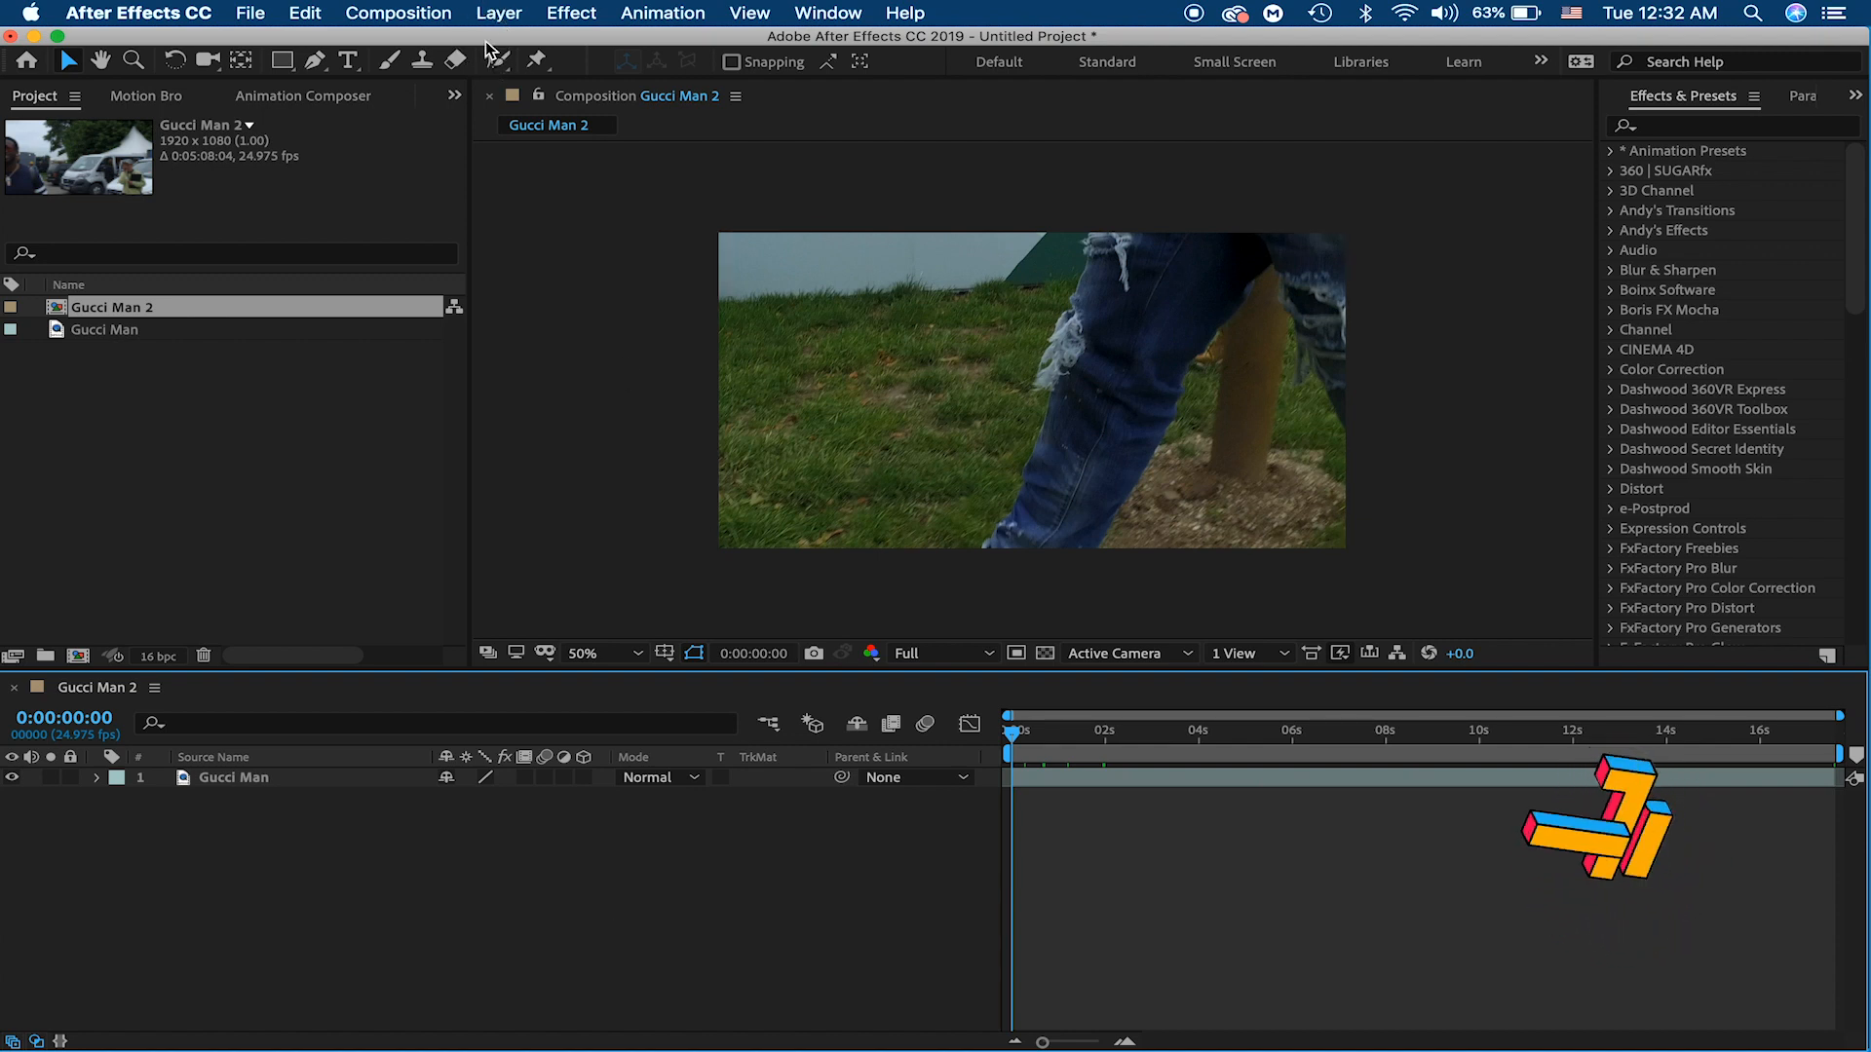
{"action": "left_click_drag", "start_coordinate": [1595, 136], "coordinate": [1511, 146]}
{"action": "left_click", "coordinate": [1579, 127]}
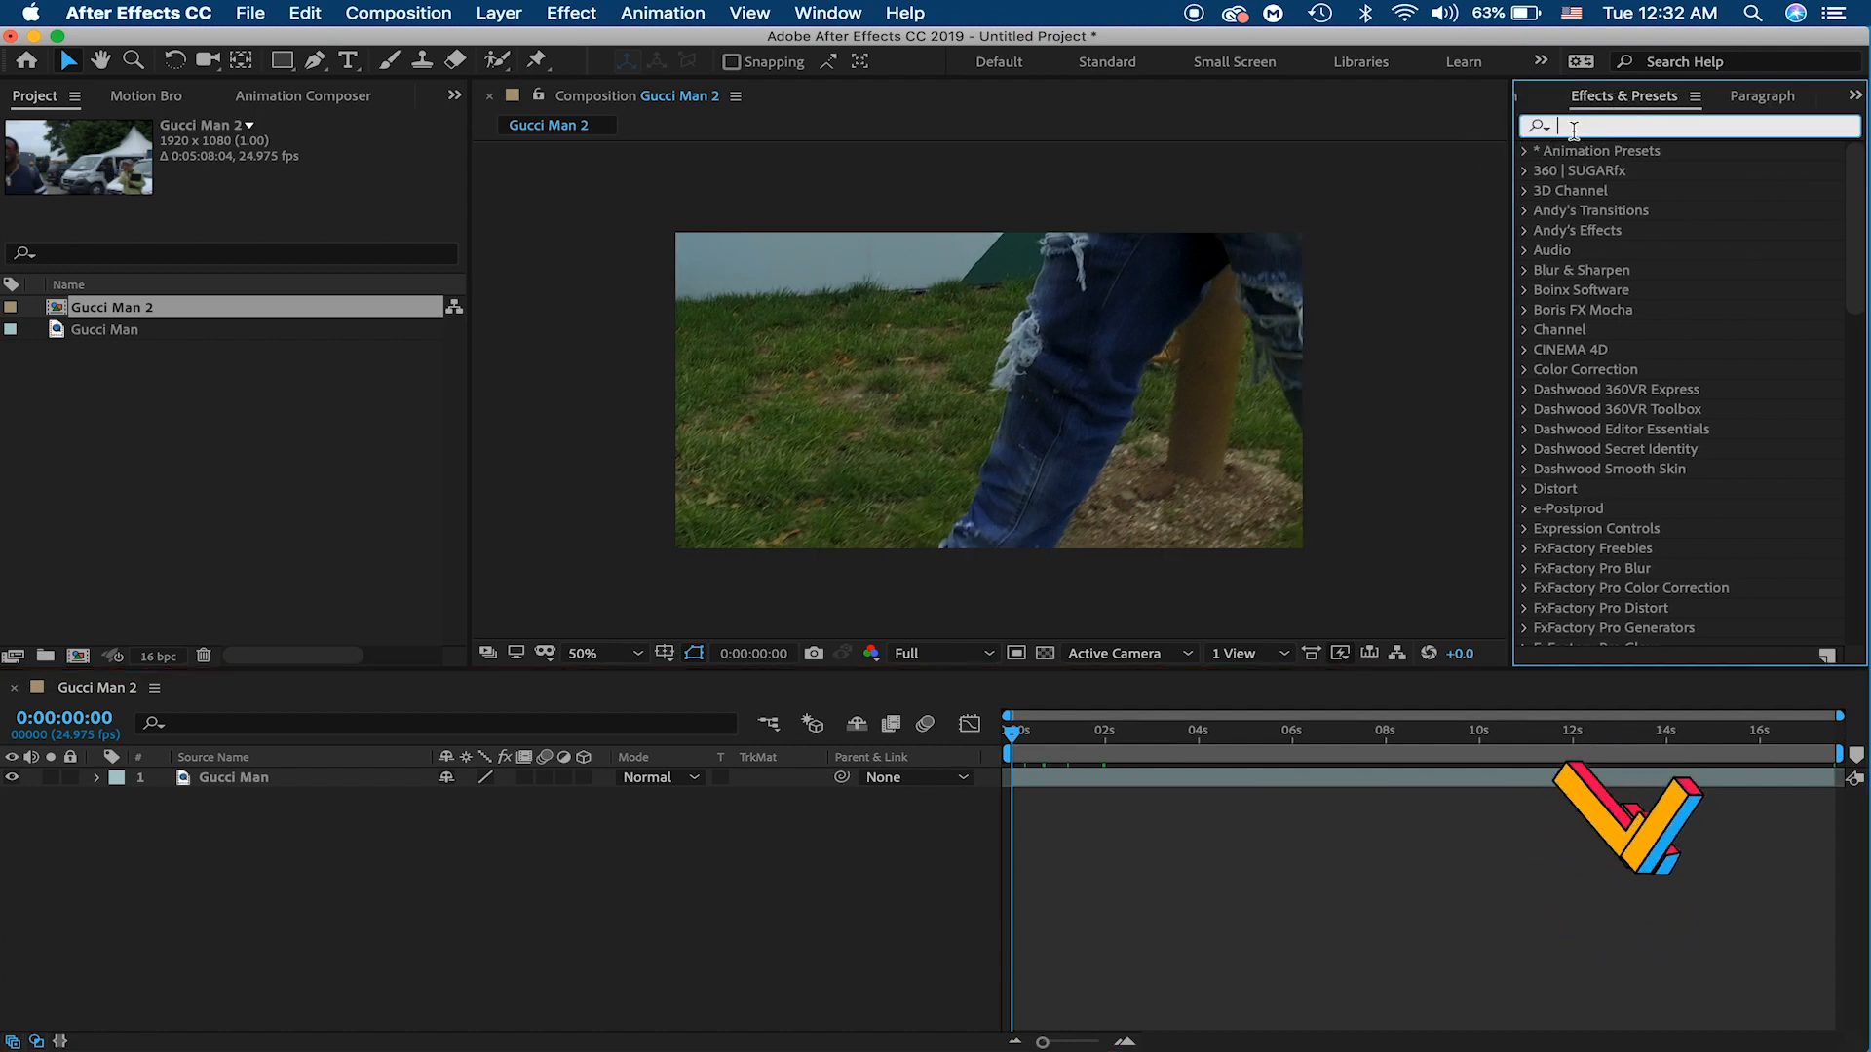
{"action": "type", "text": "cc rai"}
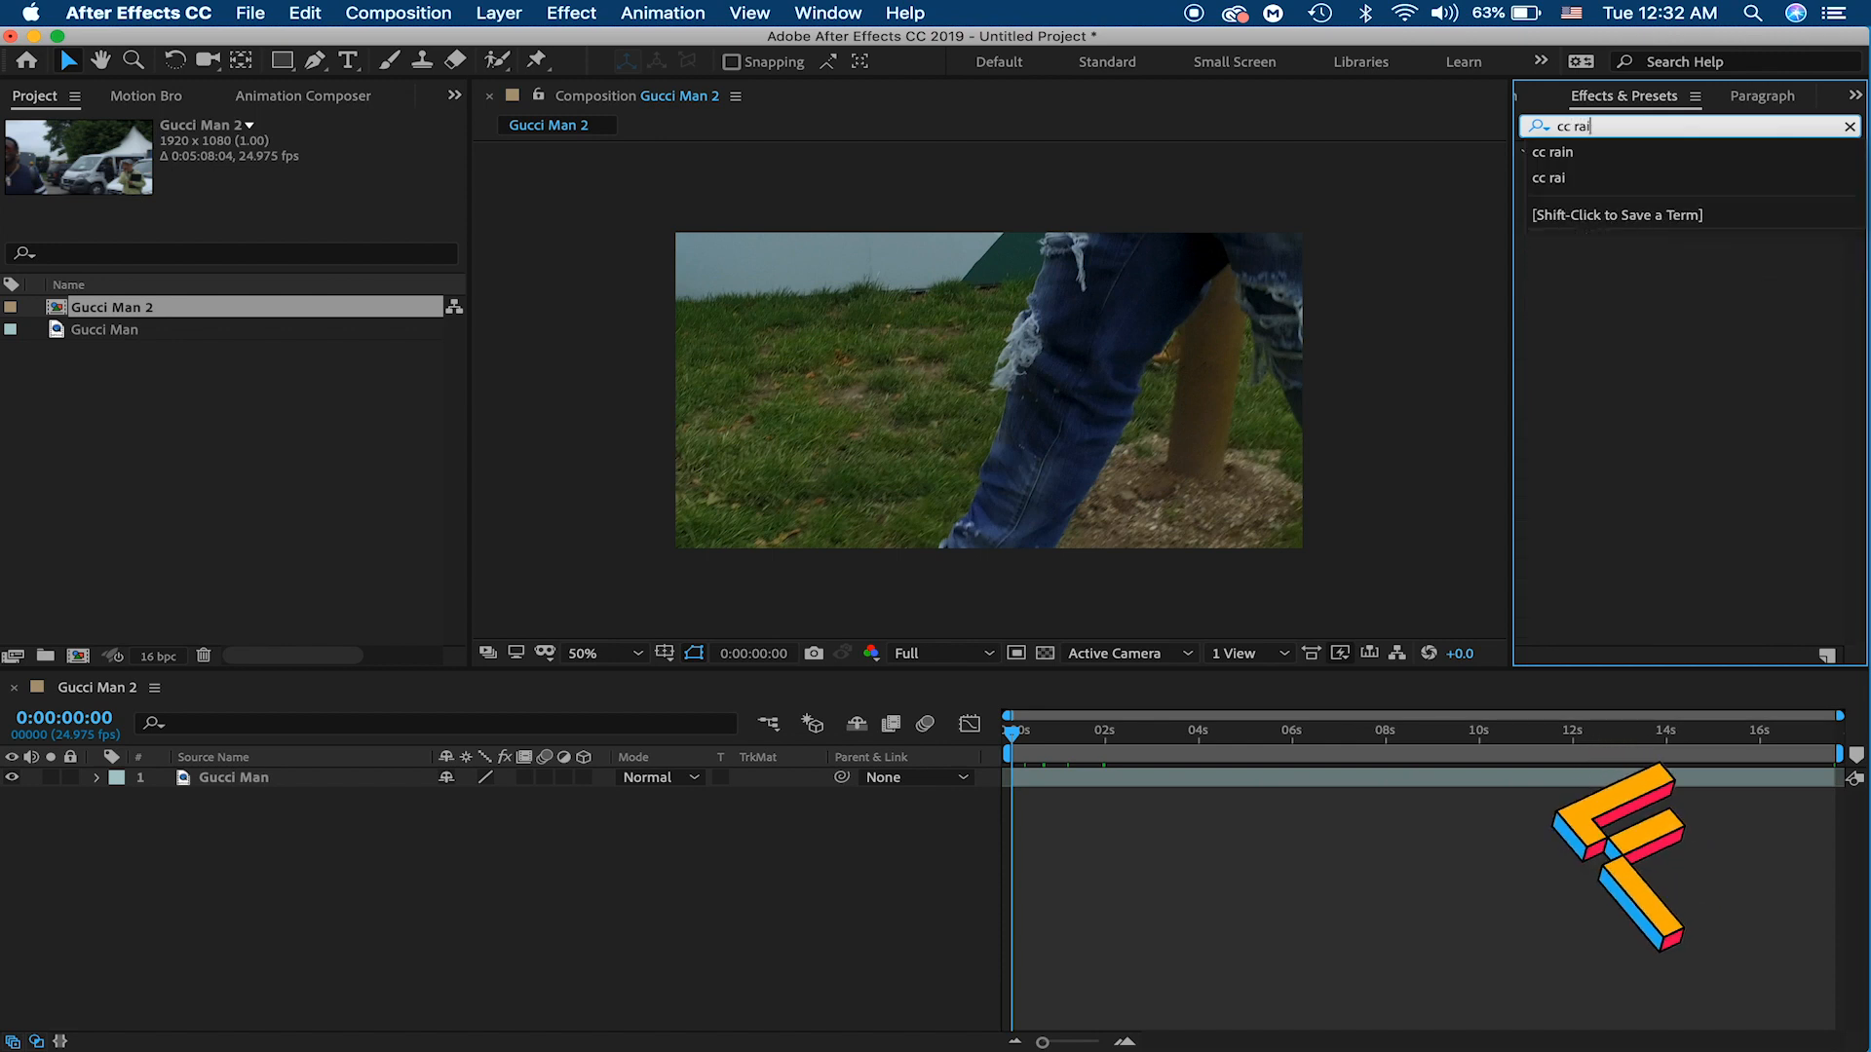
{"action": "type", "text": "n"}
{"action": "left_click", "coordinate": [1656, 235]}
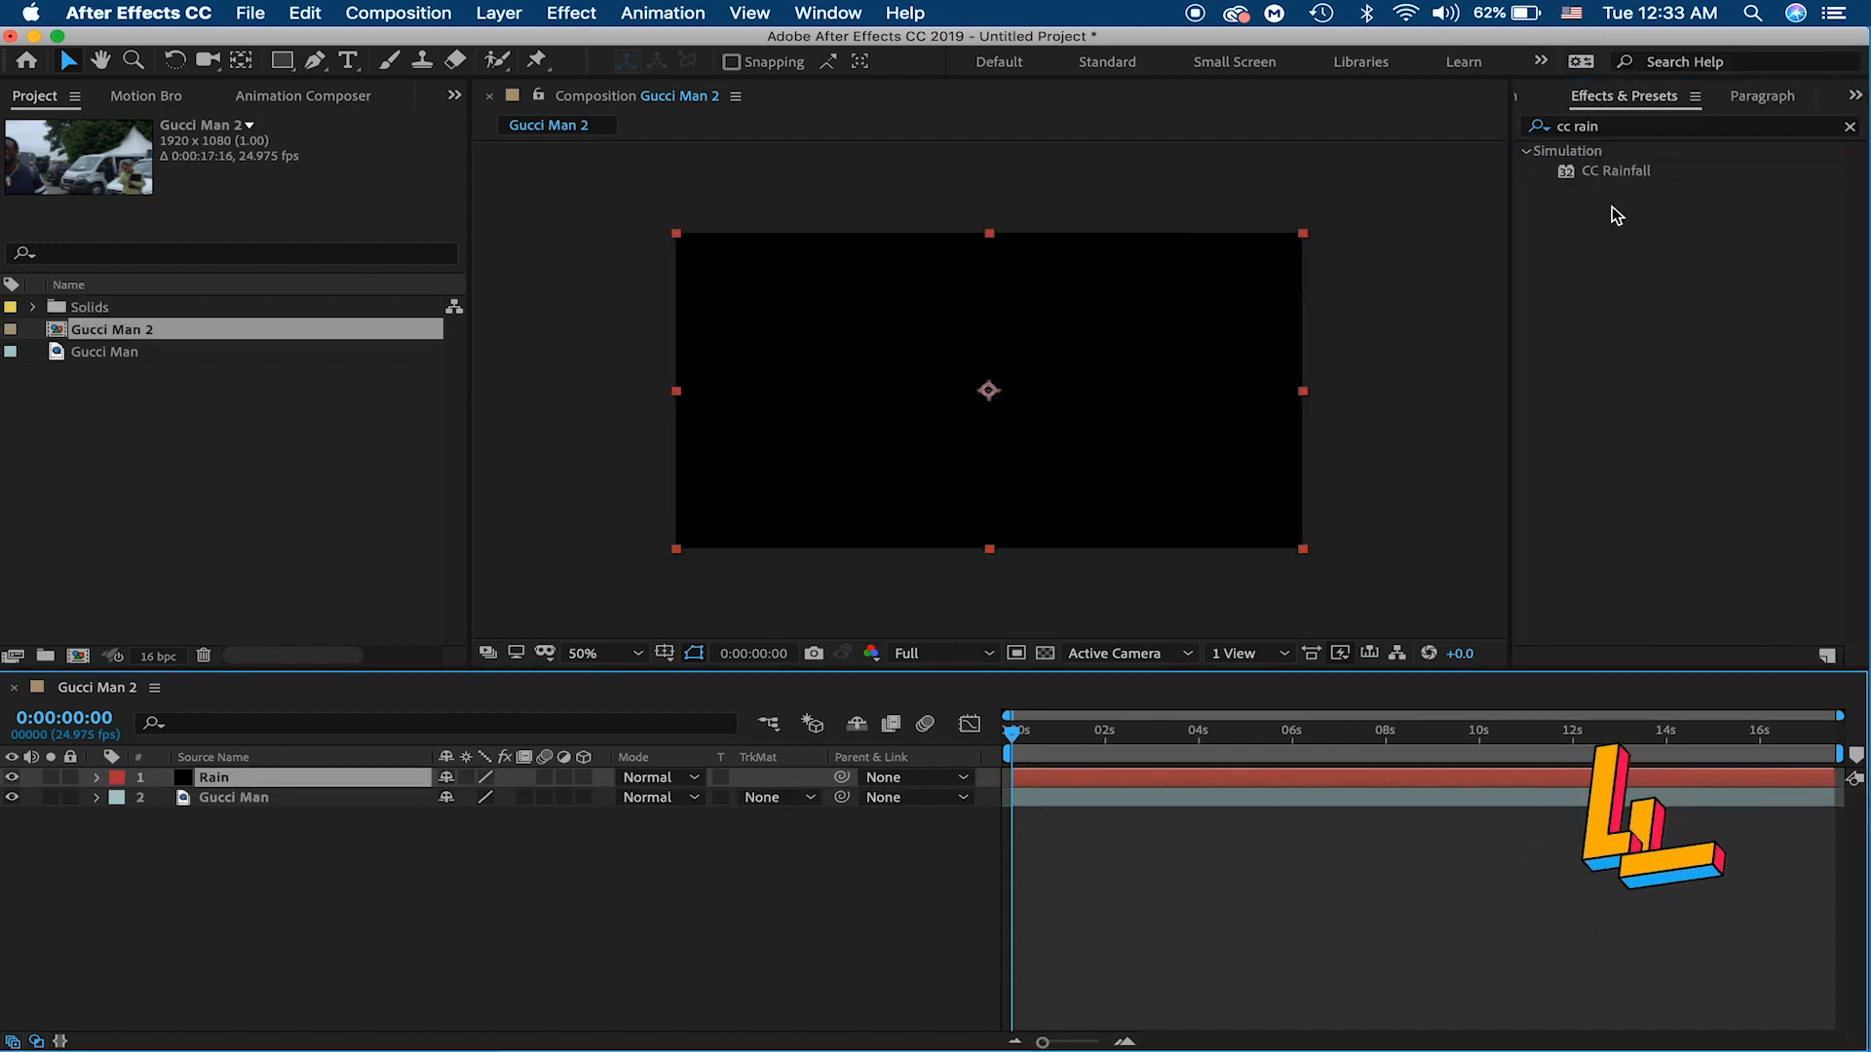
{"action": "left_click_drag", "start_coordinate": [1616, 172], "coordinate": [224, 780]}
Step: Play back the composition to preview the rain effect, raising the display brightness
{"action": "key", "text": "space"}
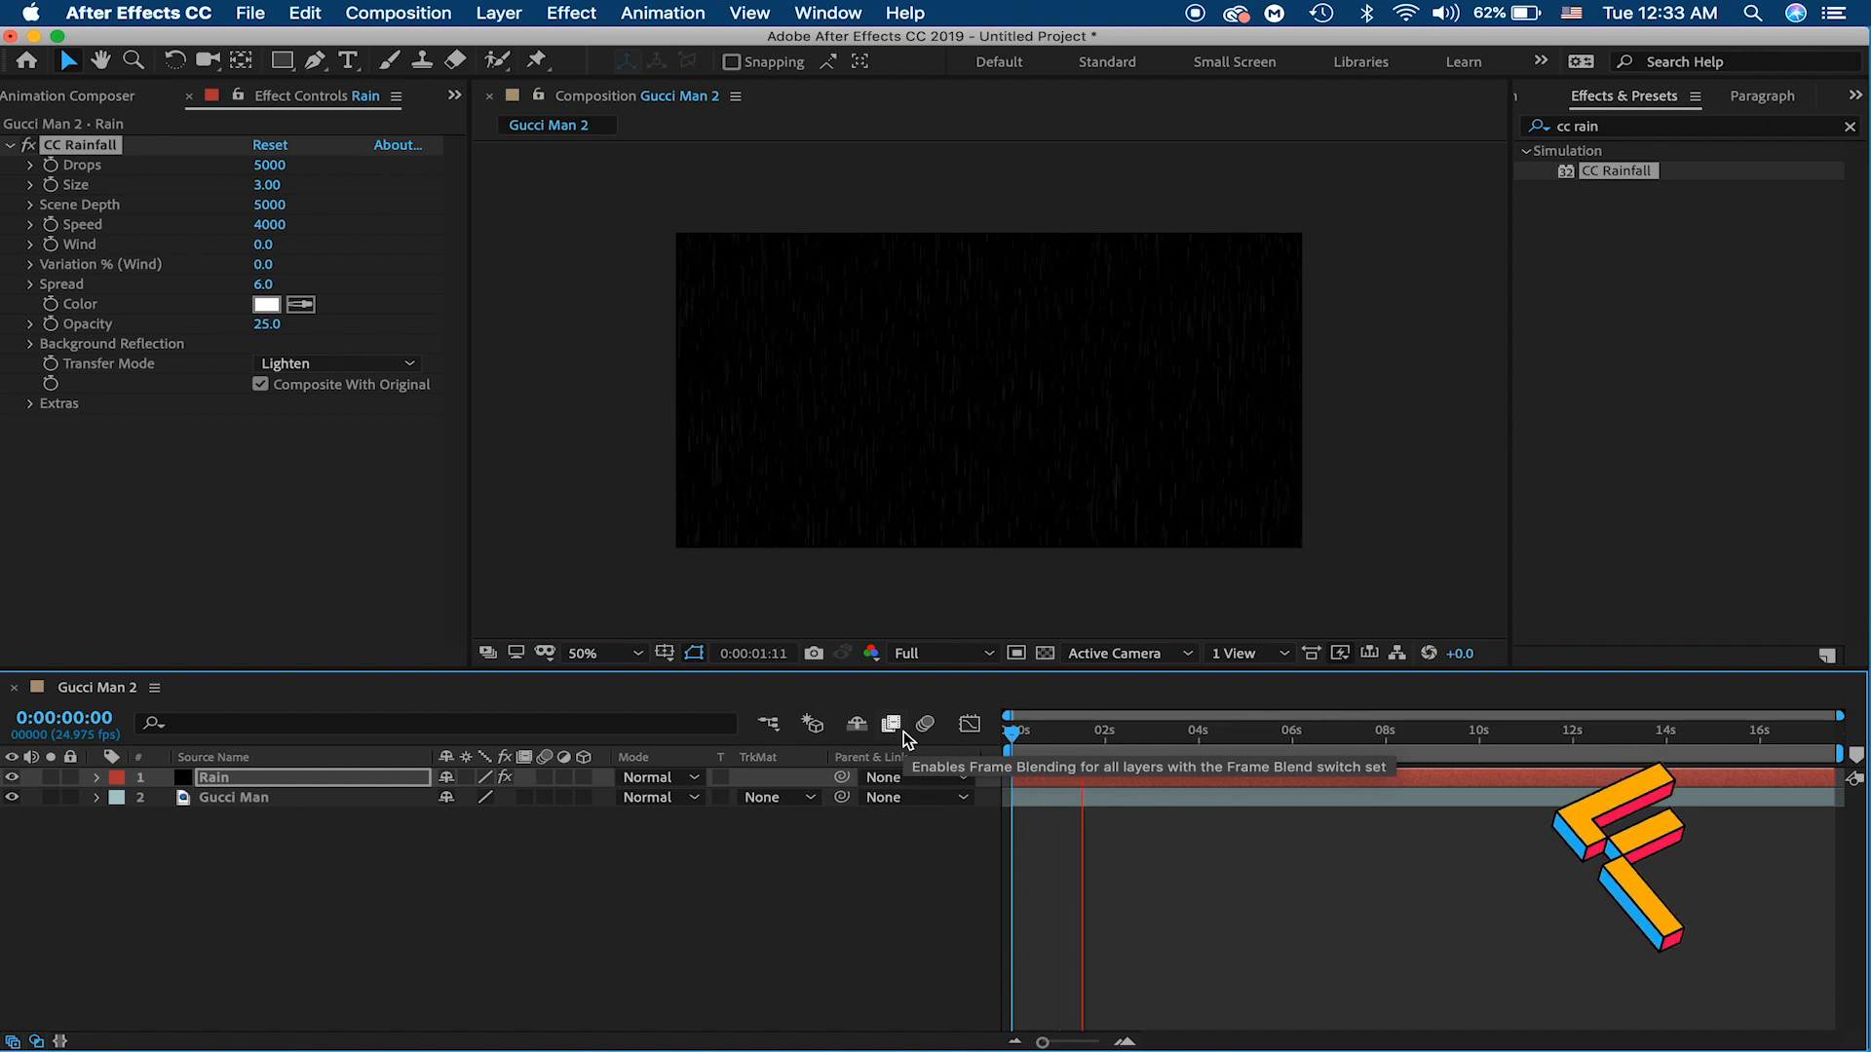
{"action": "key", "text": "XF86MonBrightnessUp"}
{"action": "key", "text": "XF86MonBrightnessUp"}
{"action": "key", "text": "XF86MonBrightnessUp"}
{"action": "key", "text": "XF86MonBrightnessUp"}
{"action": "key", "text": "XF86MonBrightnessUp"}
{"action": "key", "text": "XF86MonBrightnessUp"}
{"action": "key", "text": "XF86MonBrightnessUp"}
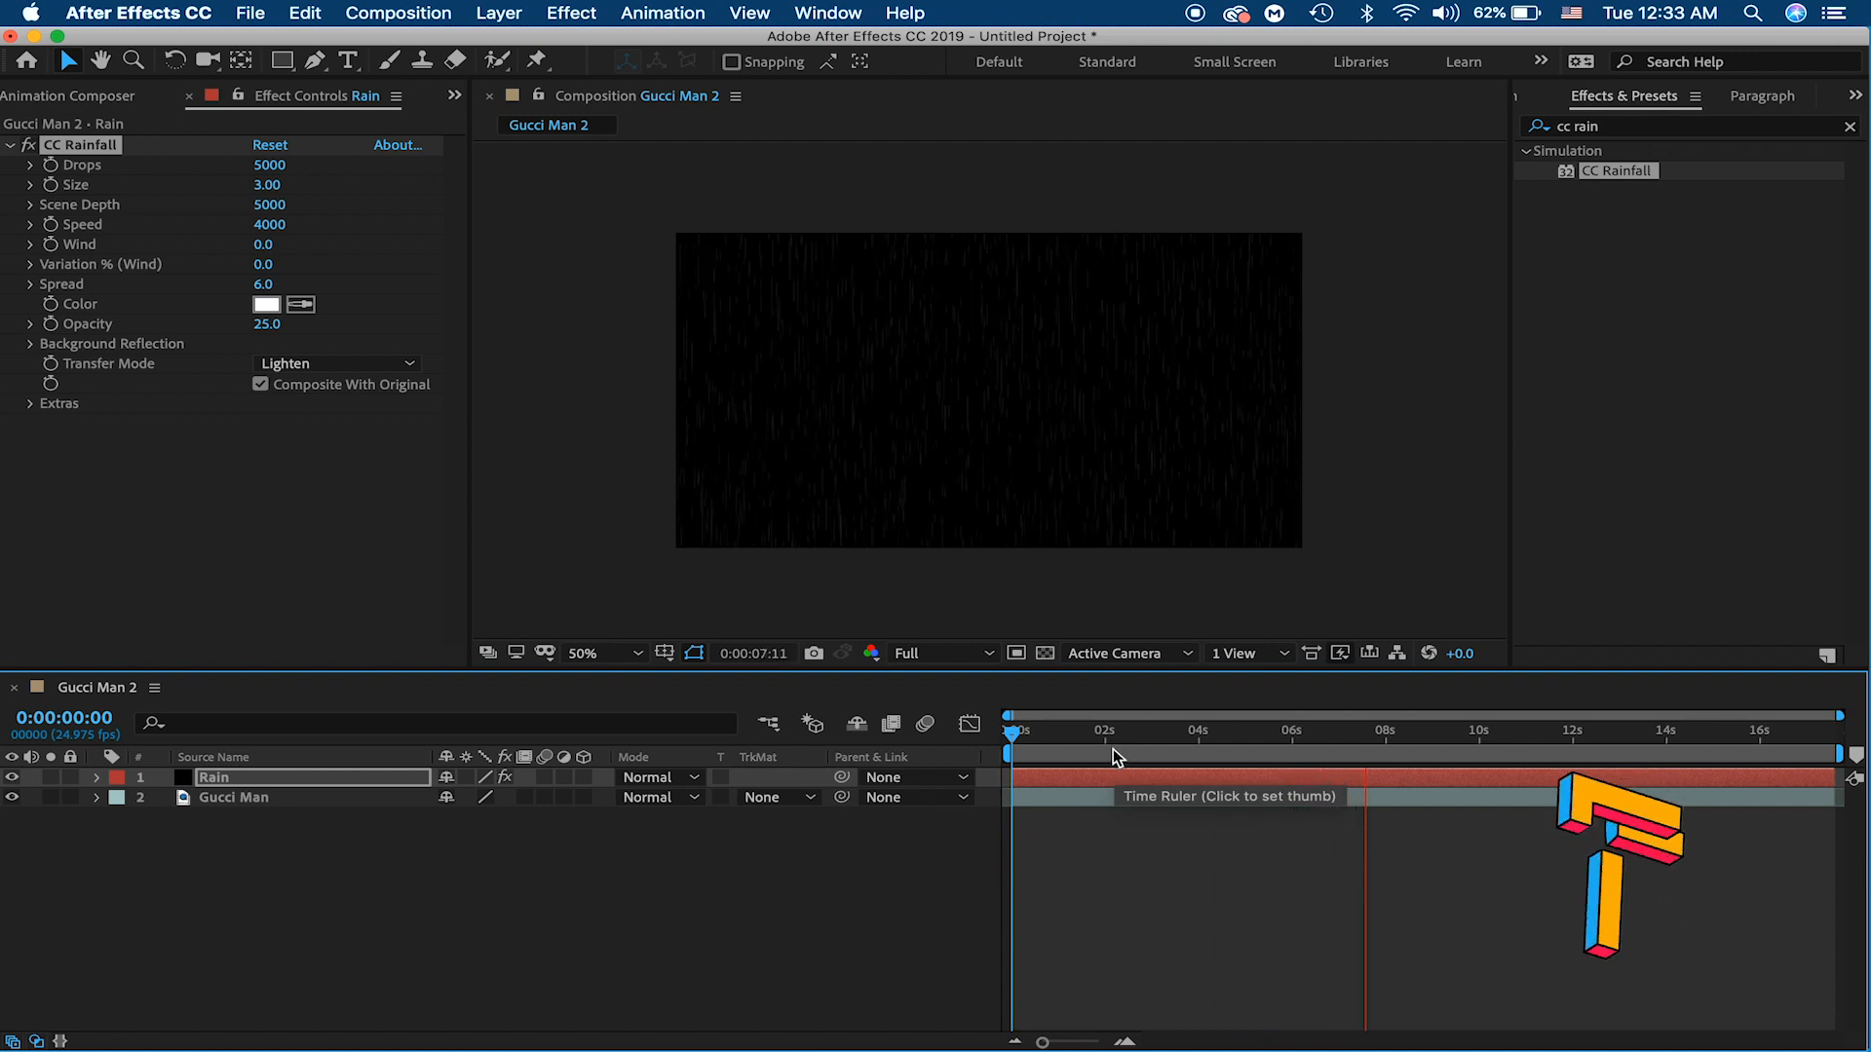
{"action": "key", "text": "space"}
Step: Set the CC Rainfall Drops to 6000 and Size to 4 on the Rain layer
{"action": "left_click", "coordinate": [278, 164]}
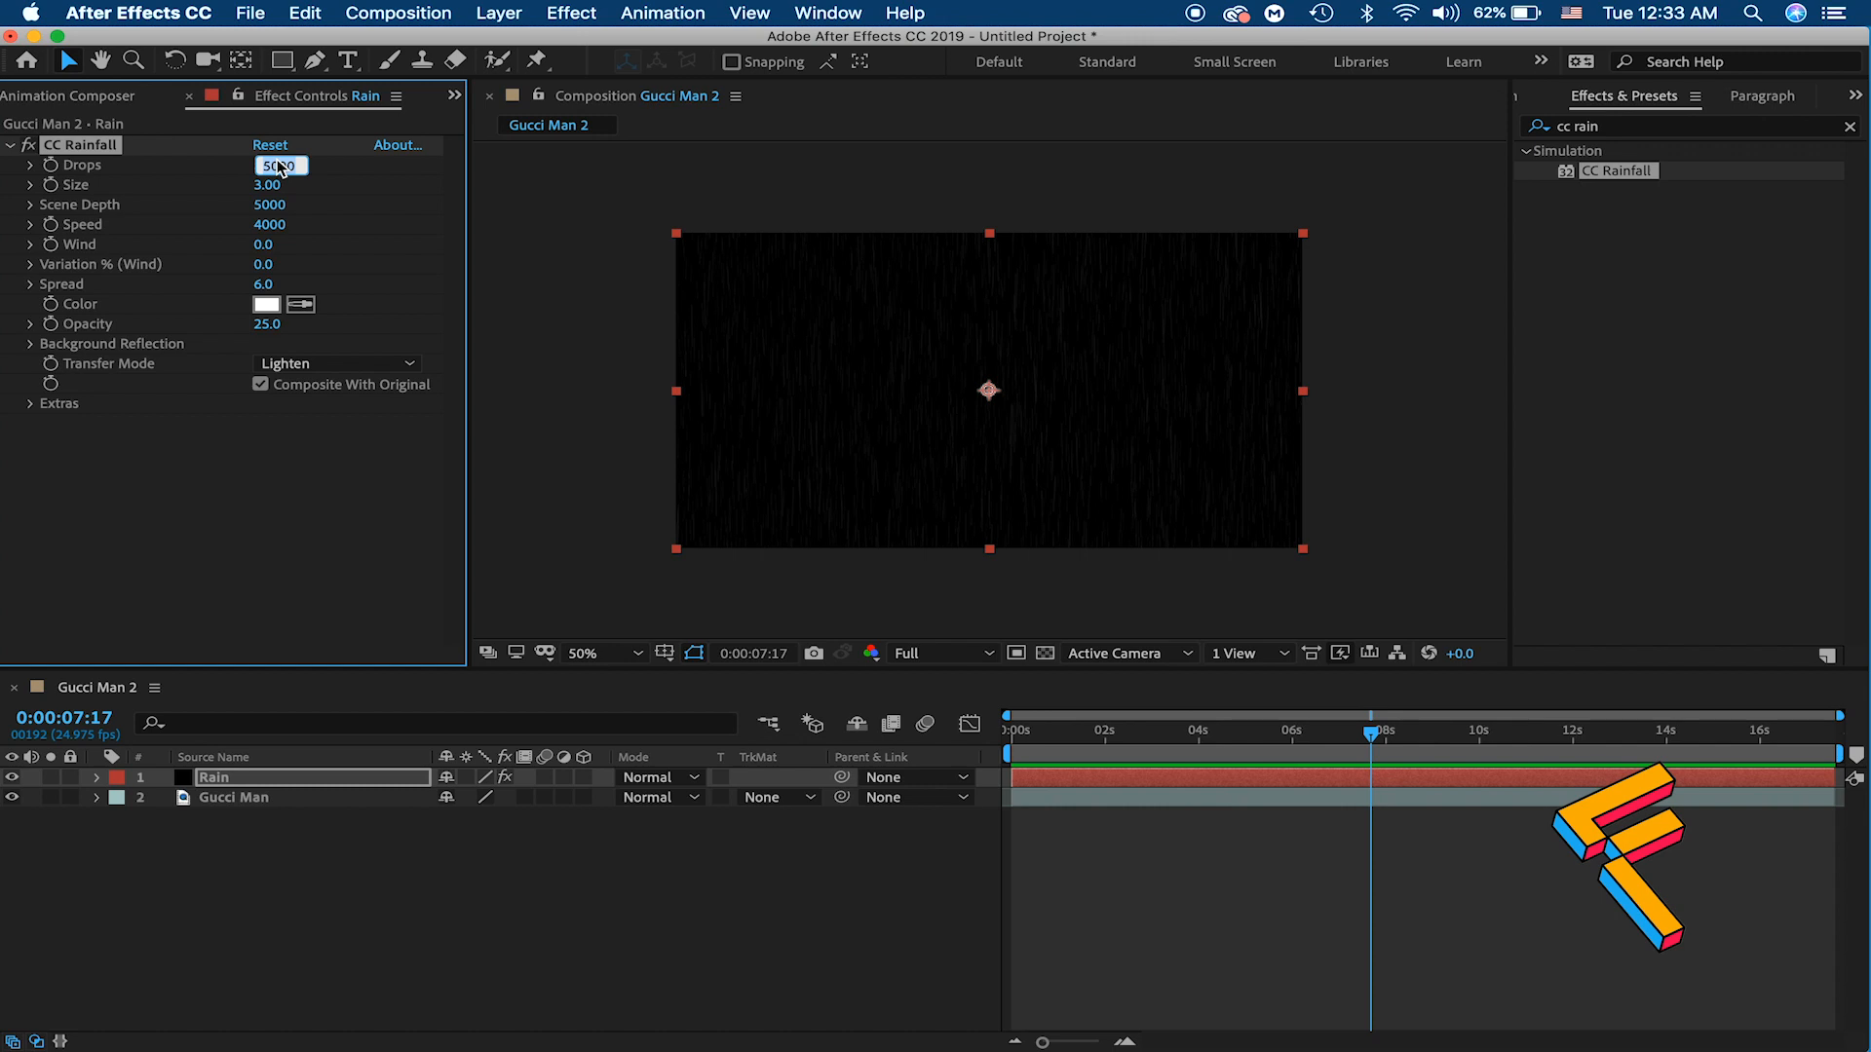
{"action": "type", "text": "600"}
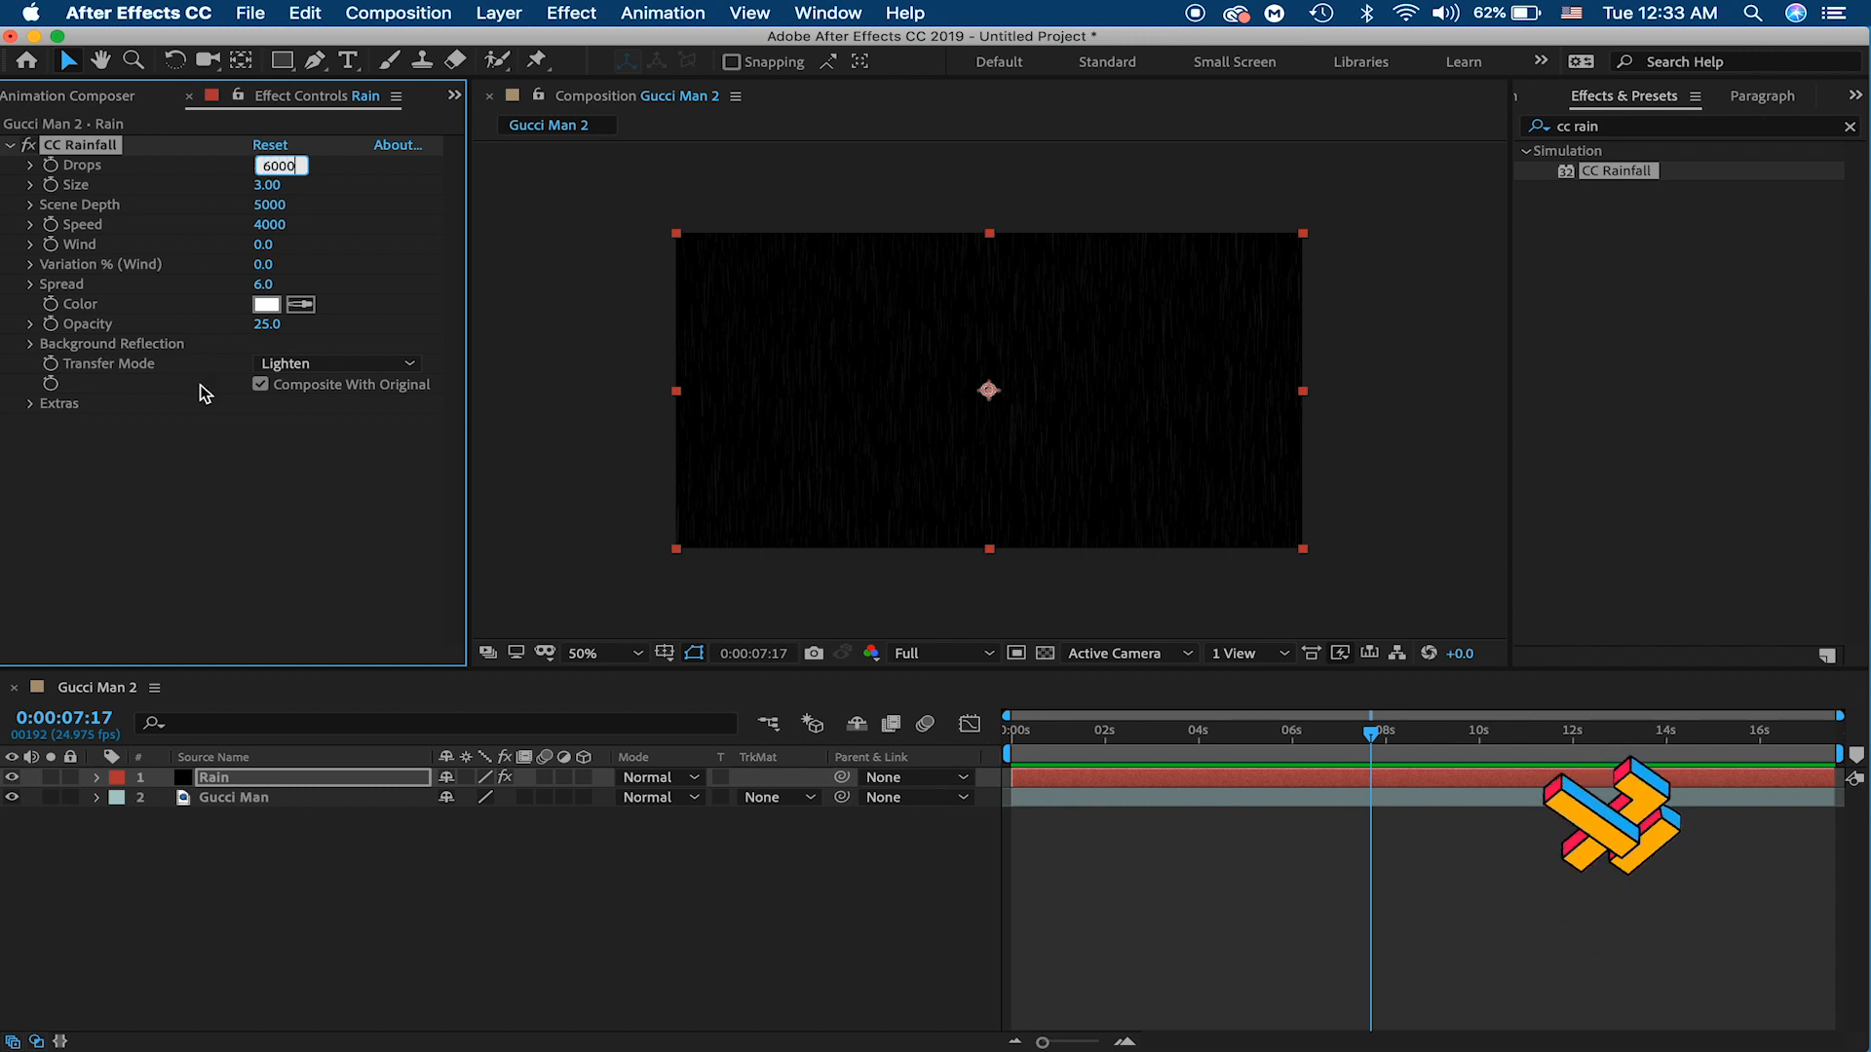
{"action": "left_click", "coordinate": [199, 459]}
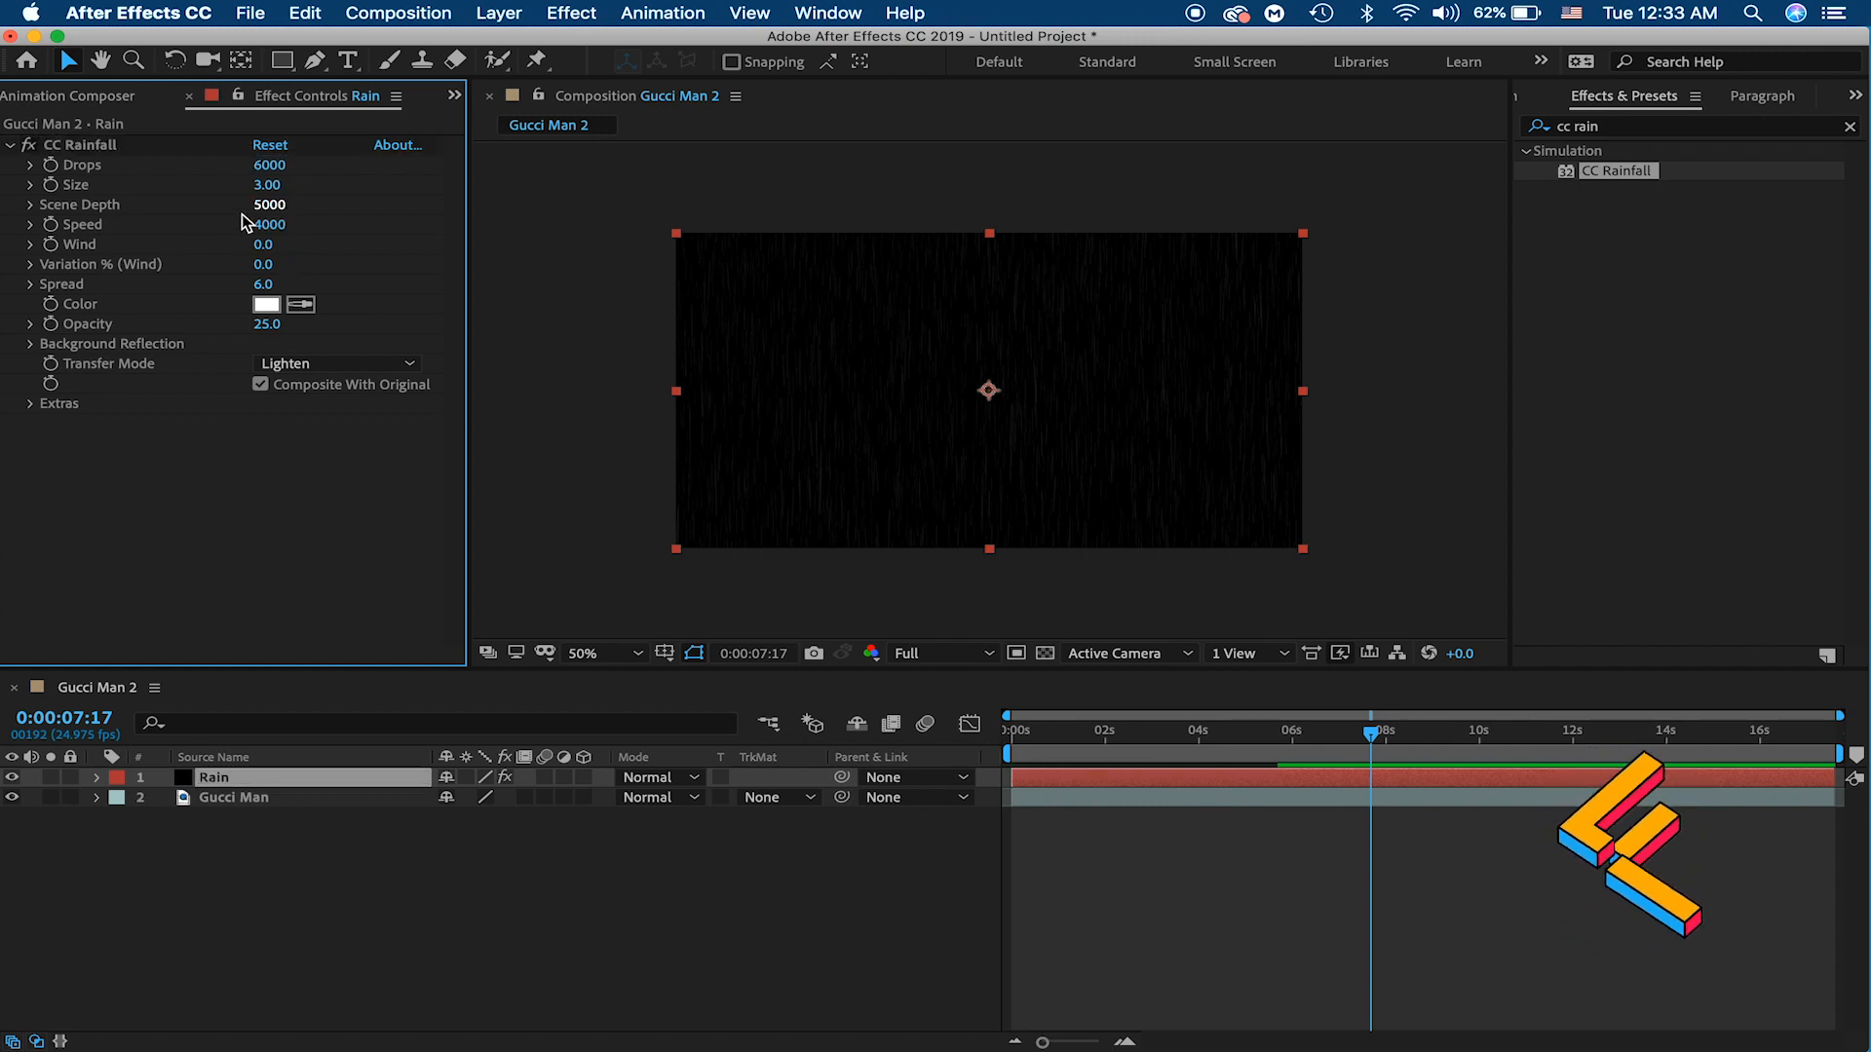
{"action": "left_click", "coordinate": [274, 186]}
{"action": "type", "text": "4"}
{"action": "left_click", "coordinate": [284, 432]}
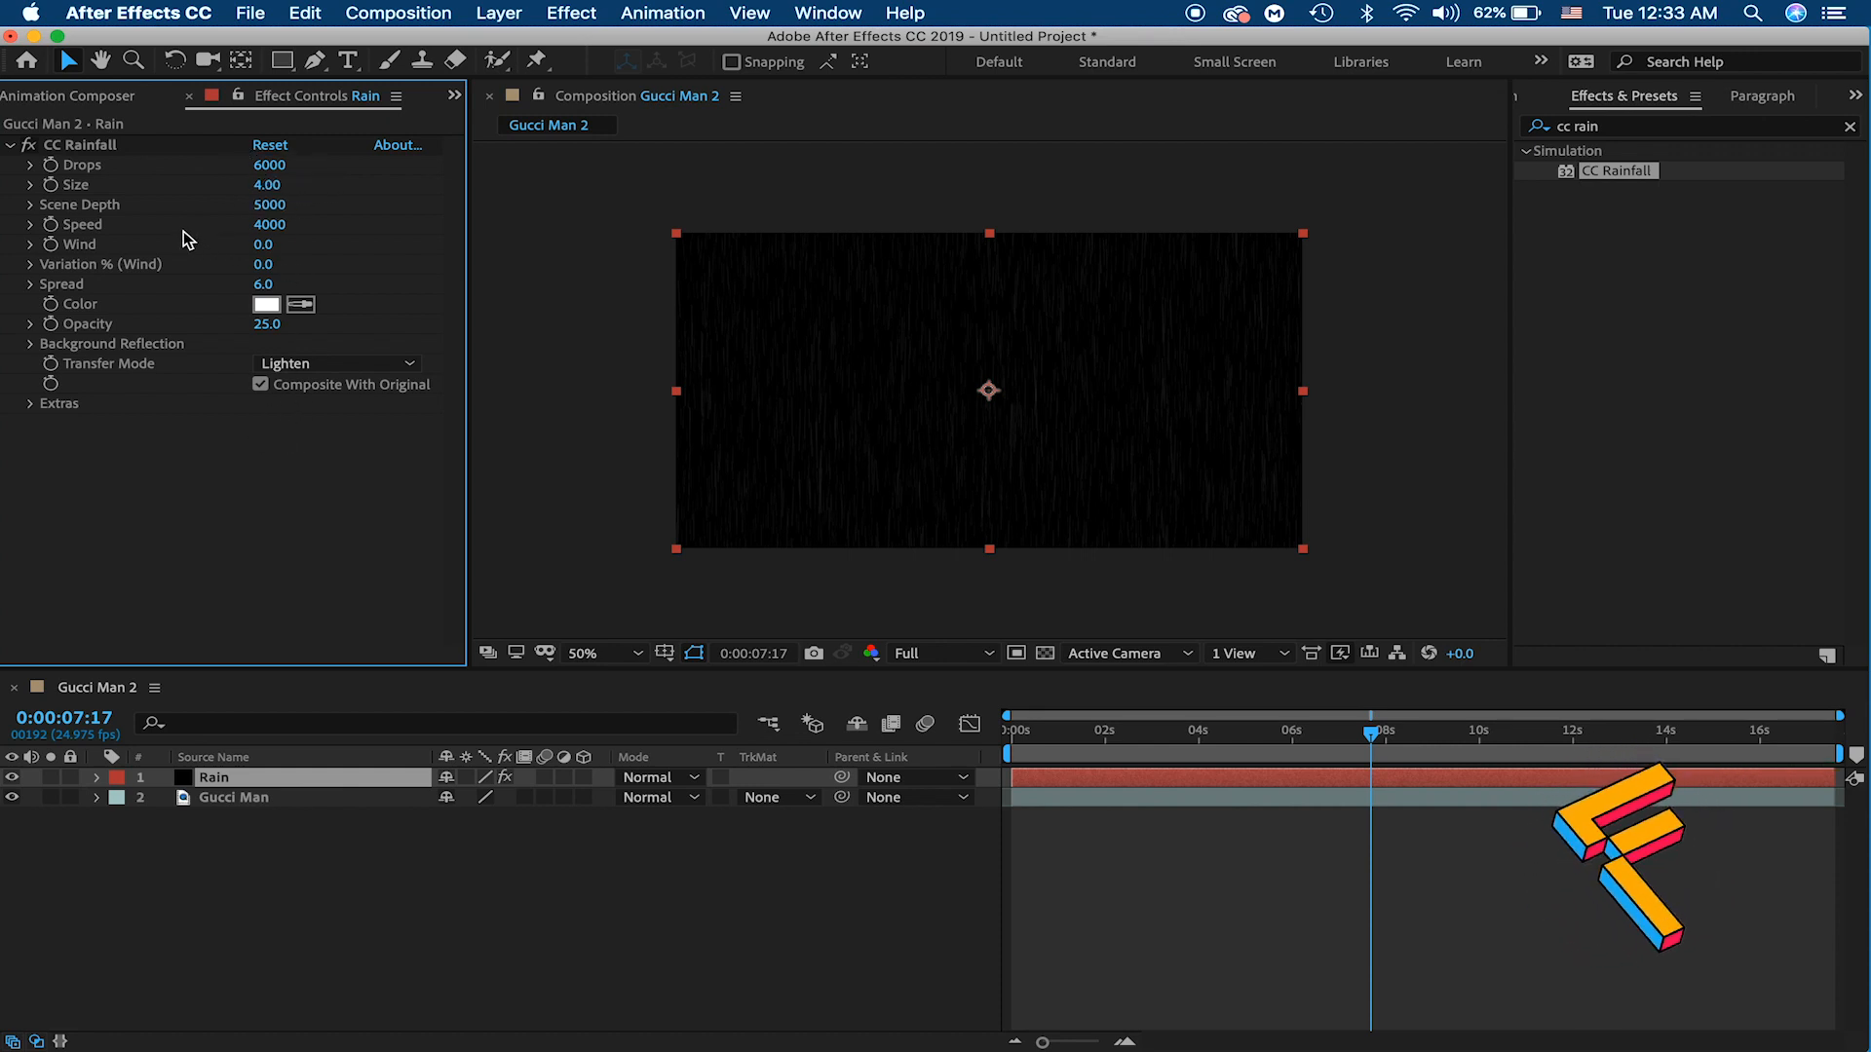
Step: Set the CC Rainfall Speed to 8000
{"action": "left_click", "coordinate": [271, 225]}
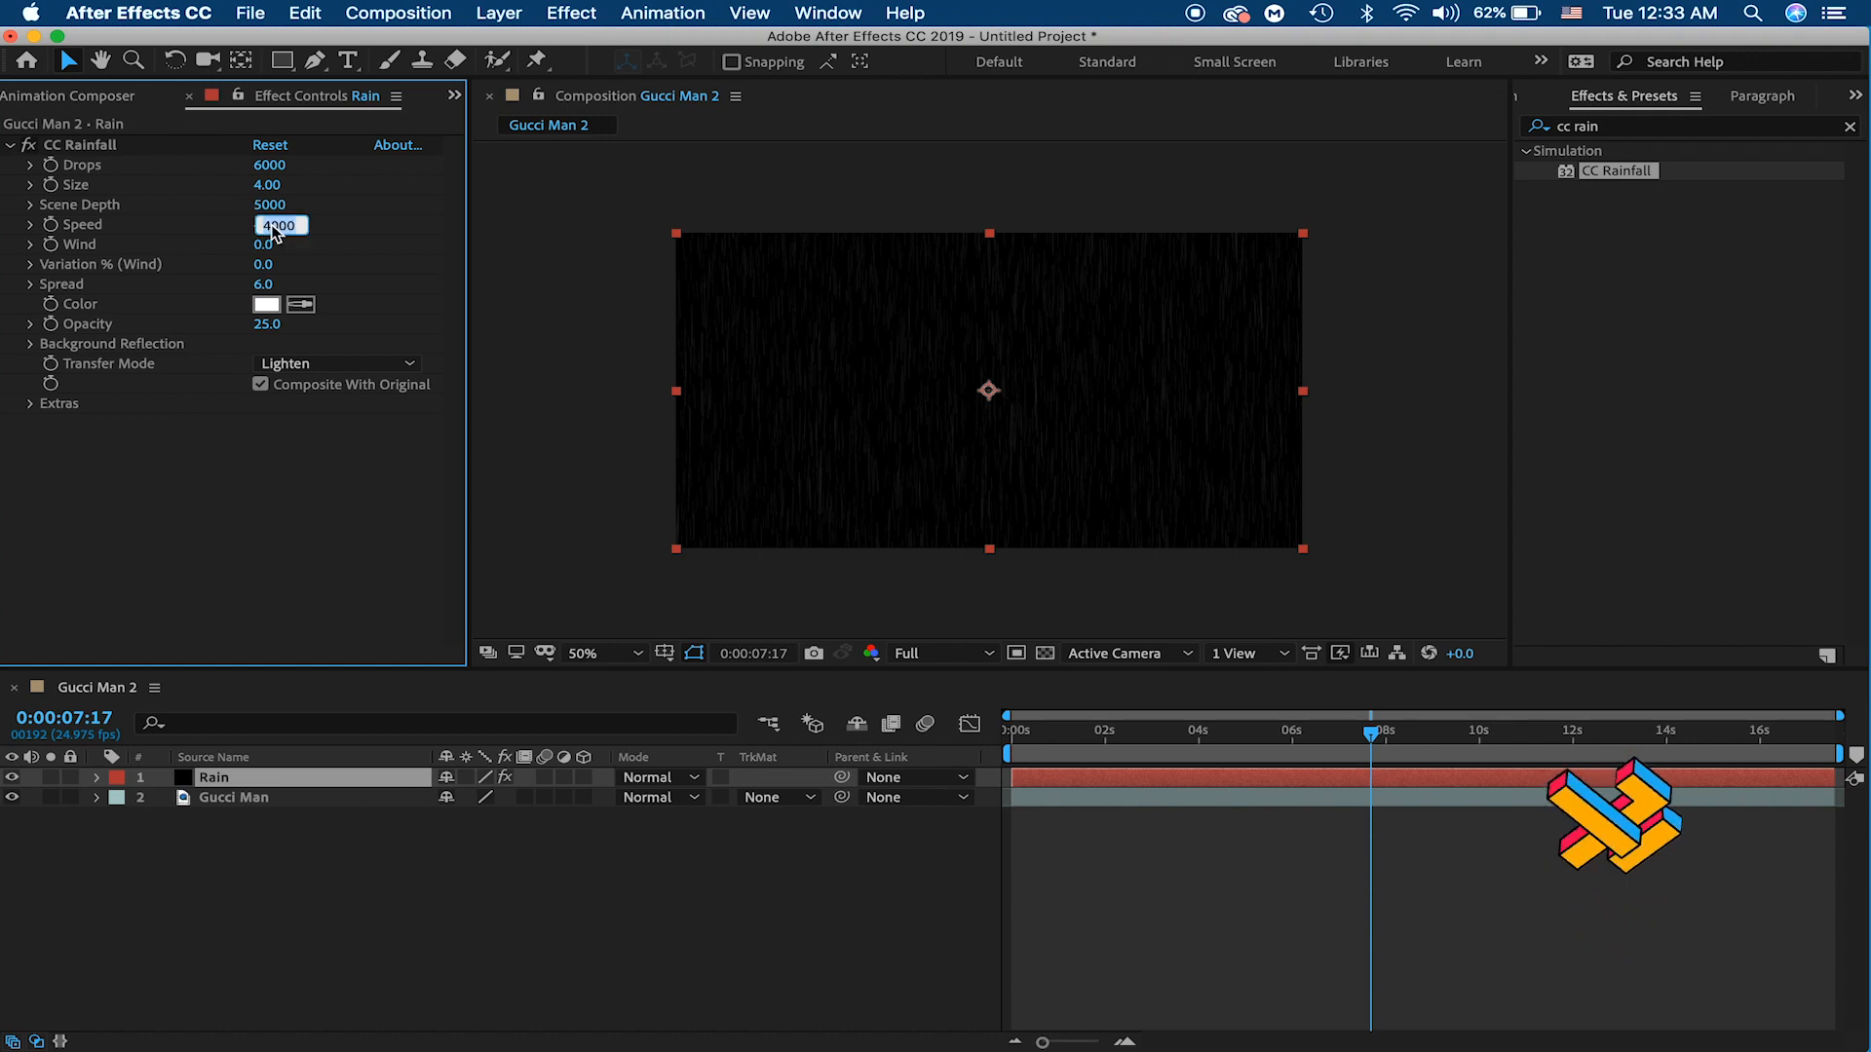
{"action": "type", "text": "800"}
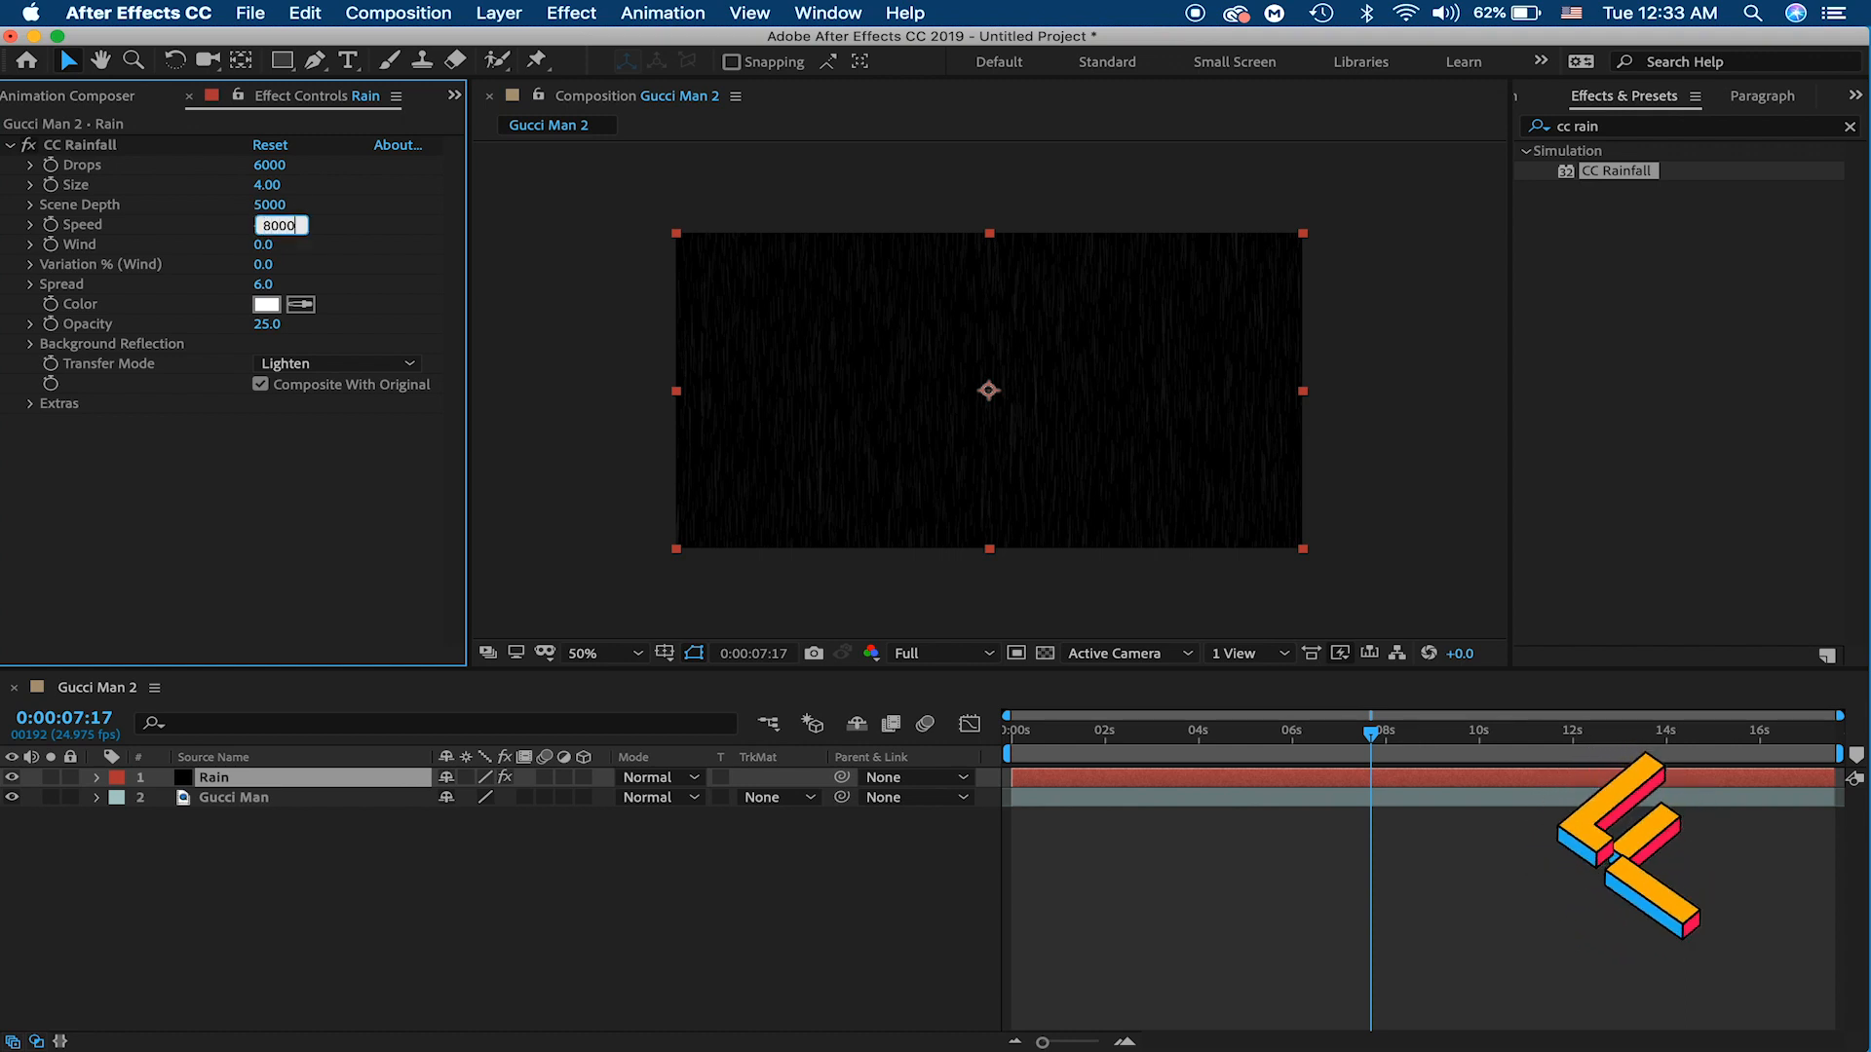
{"action": "left_click", "coordinate": [234, 501]}
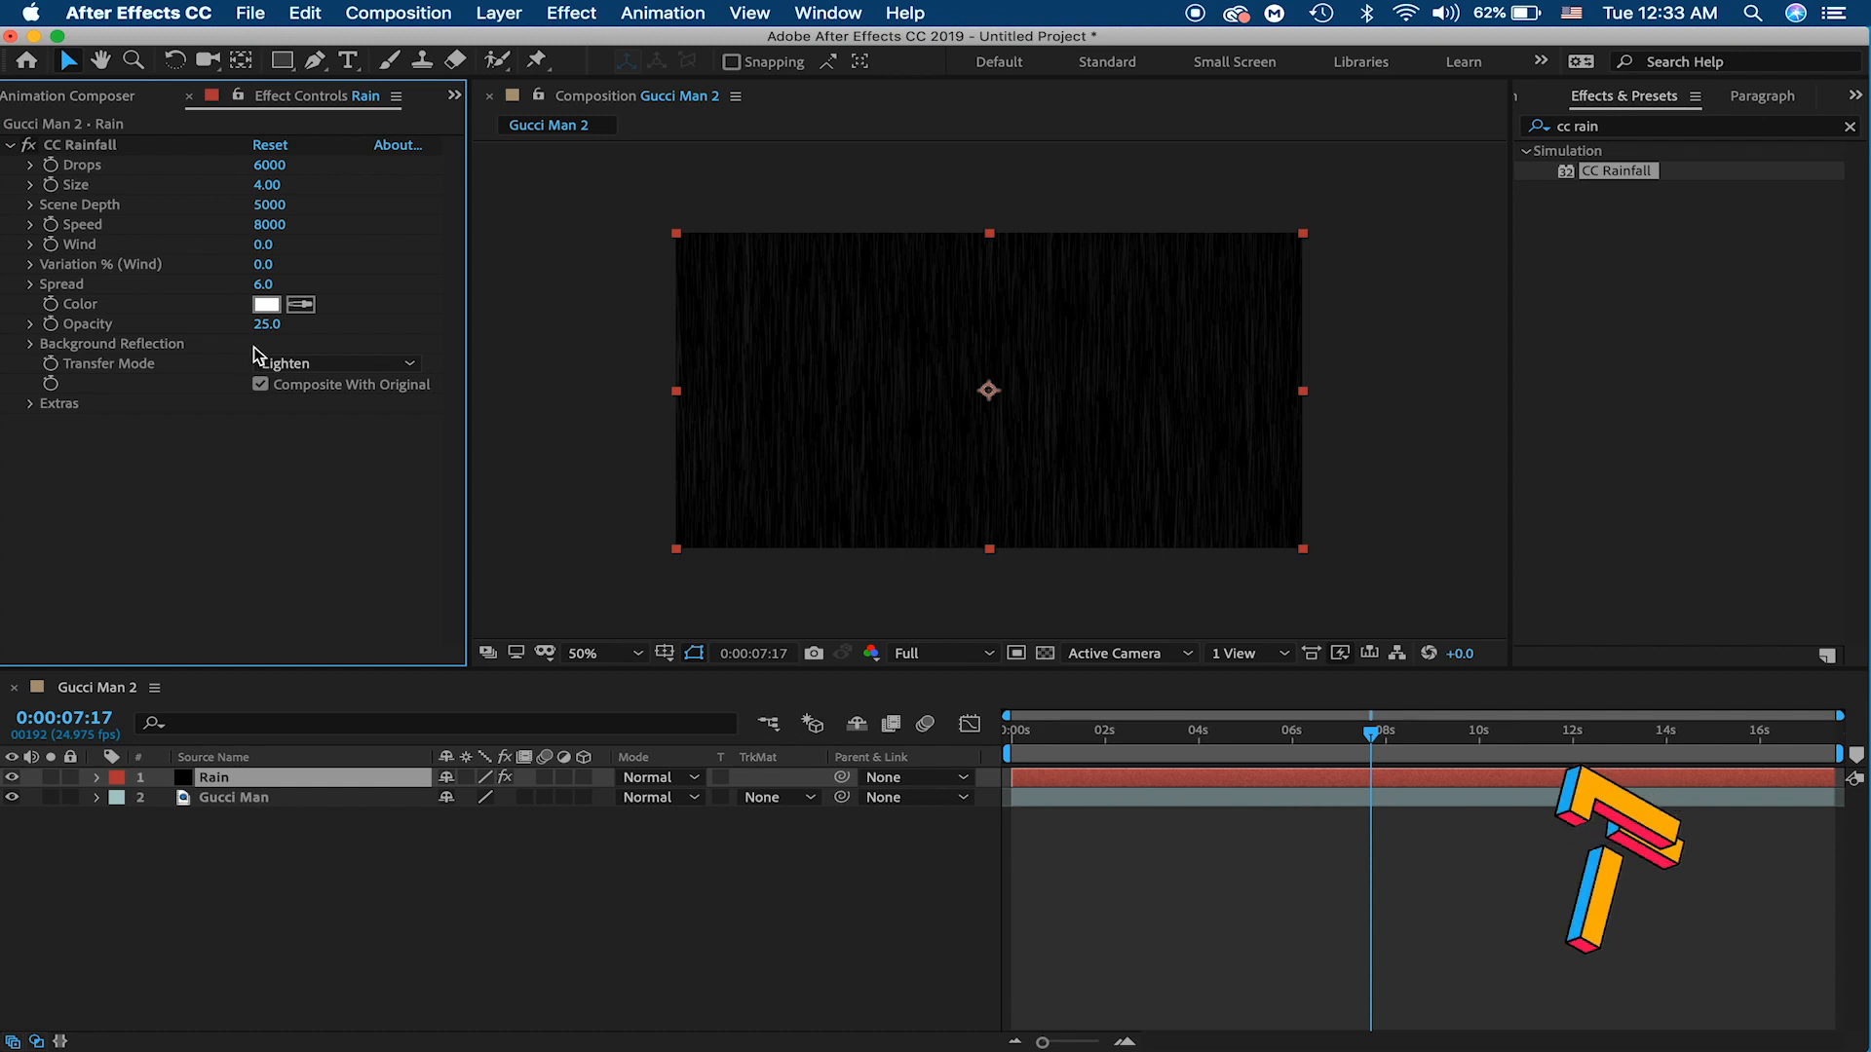
Step: Try a CC Rainfall Scene Depth of 2500 and preview the rain
{"action": "left_click", "coordinate": [270, 204]}
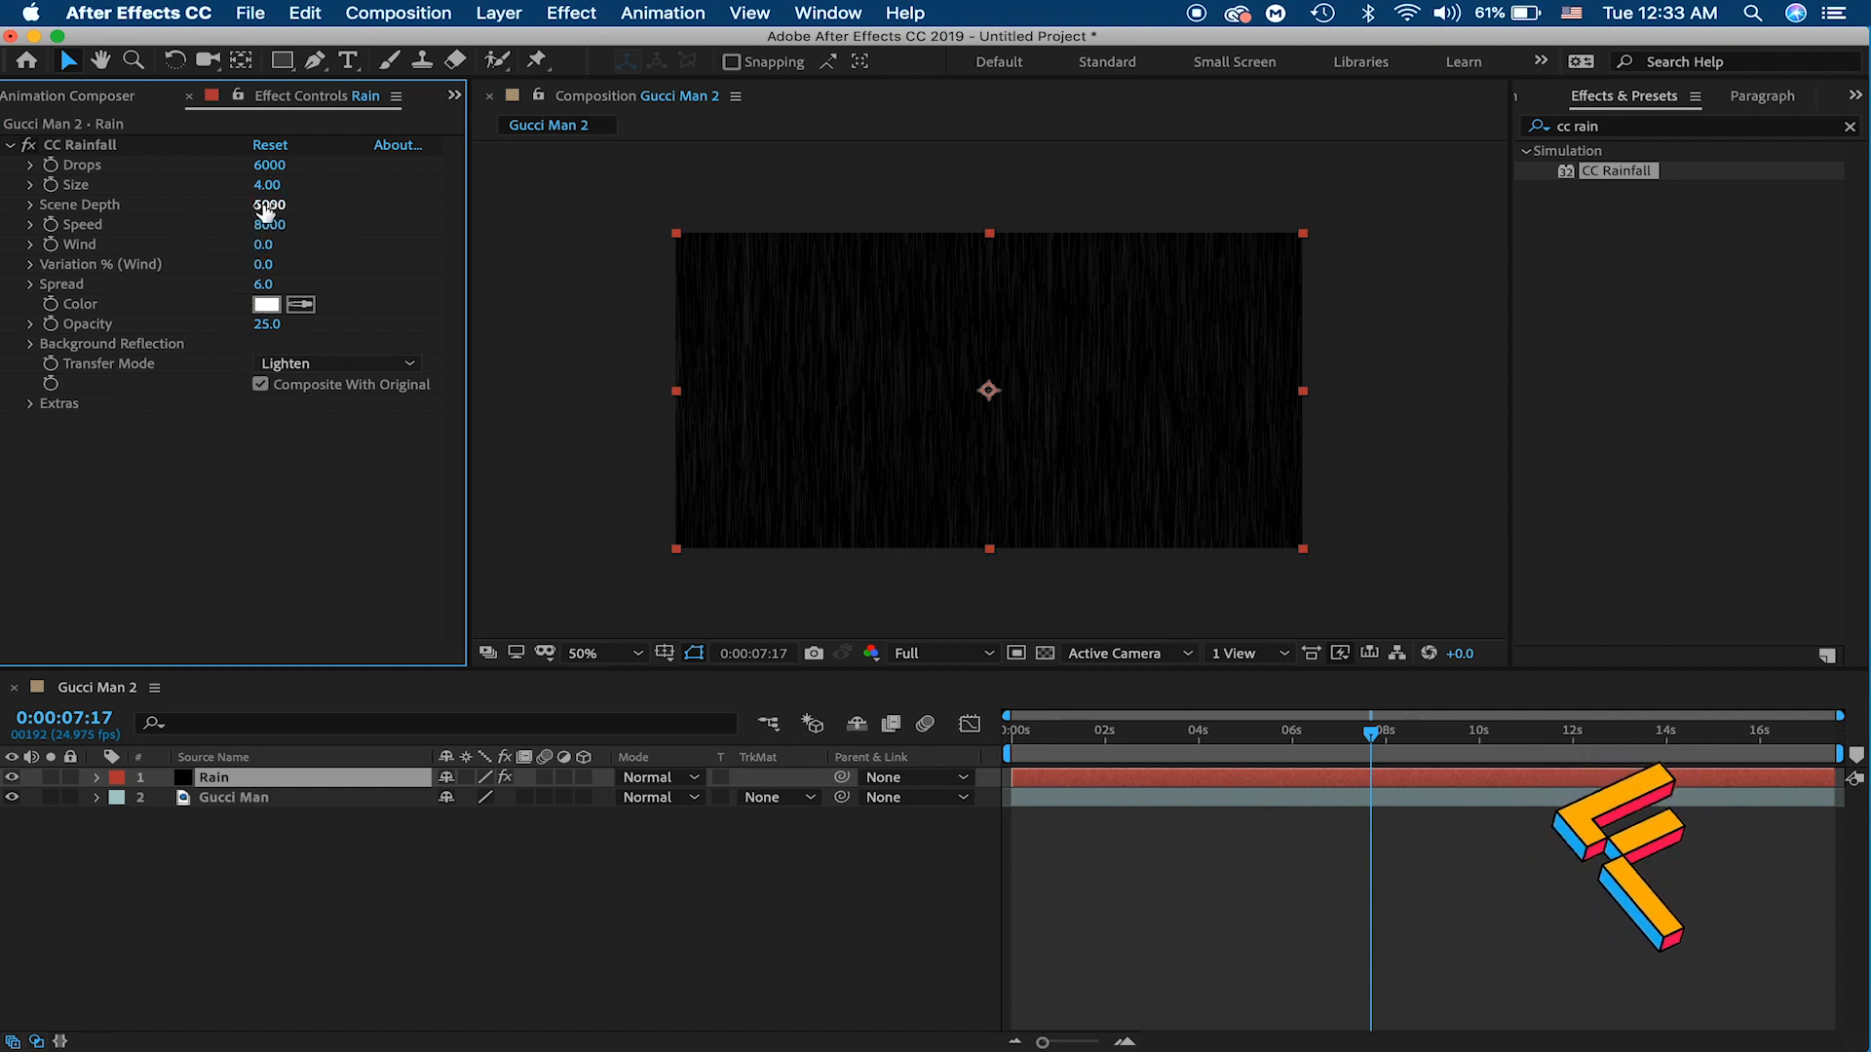
{"action": "type", "text": "2"}
{"action": "left_click", "coordinate": [201, 572]}
{"action": "key", "text": "space"}
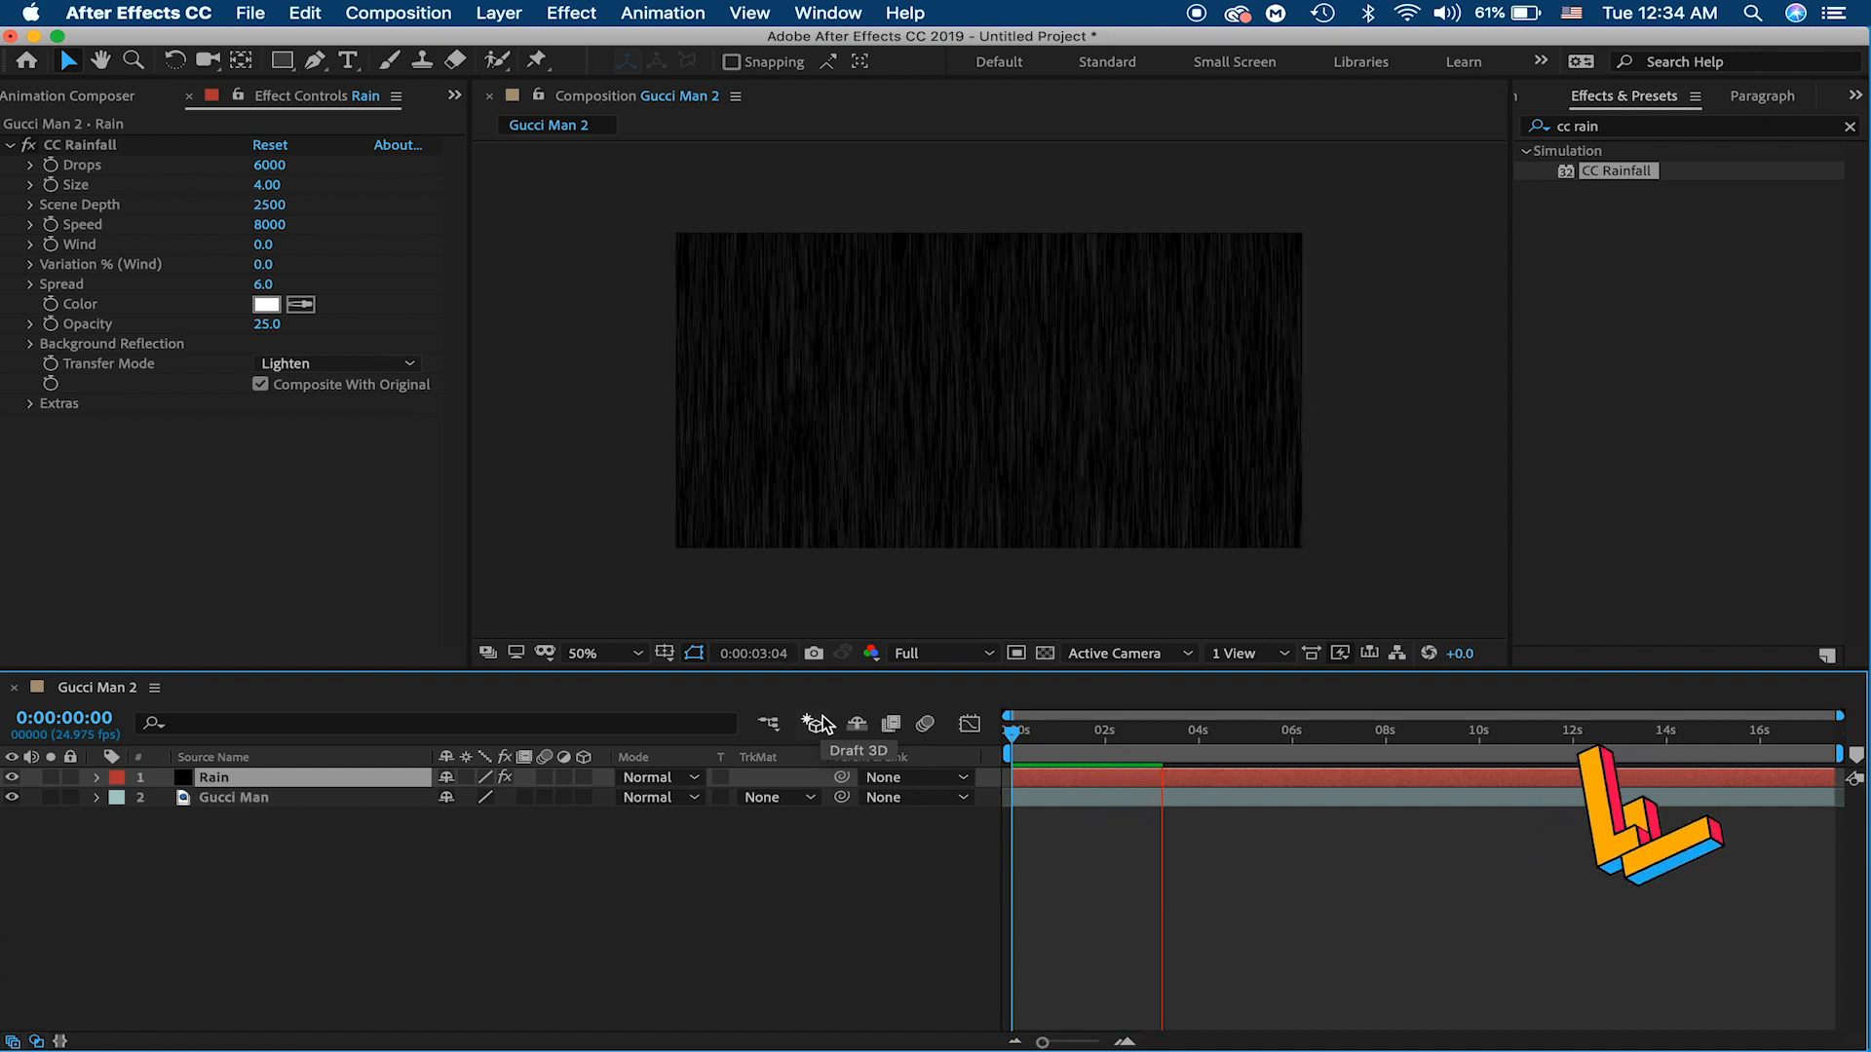
{"action": "key", "text": "space"}
Step: Set the CC Rainfall Scene Depth to 10000 and preview the rain
{"action": "left_click", "coordinate": [276, 205]}
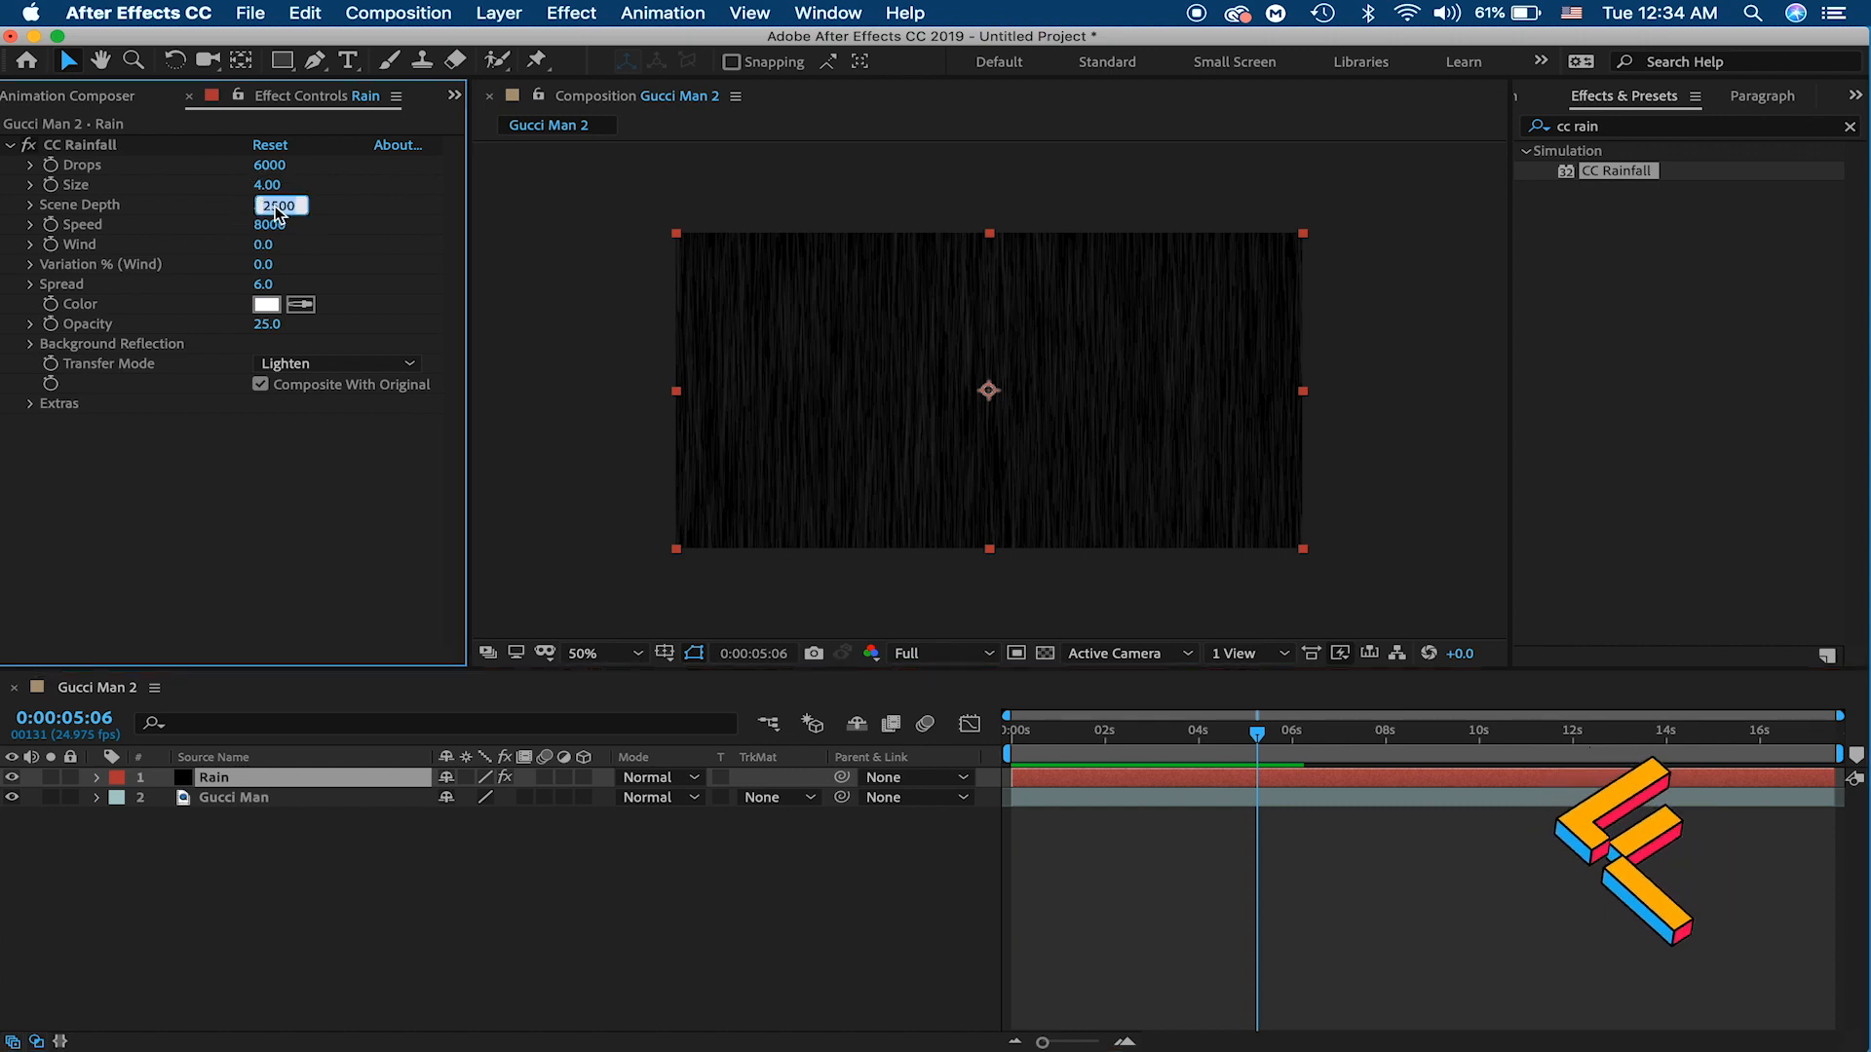
{"action": "type", "text": "10000"}
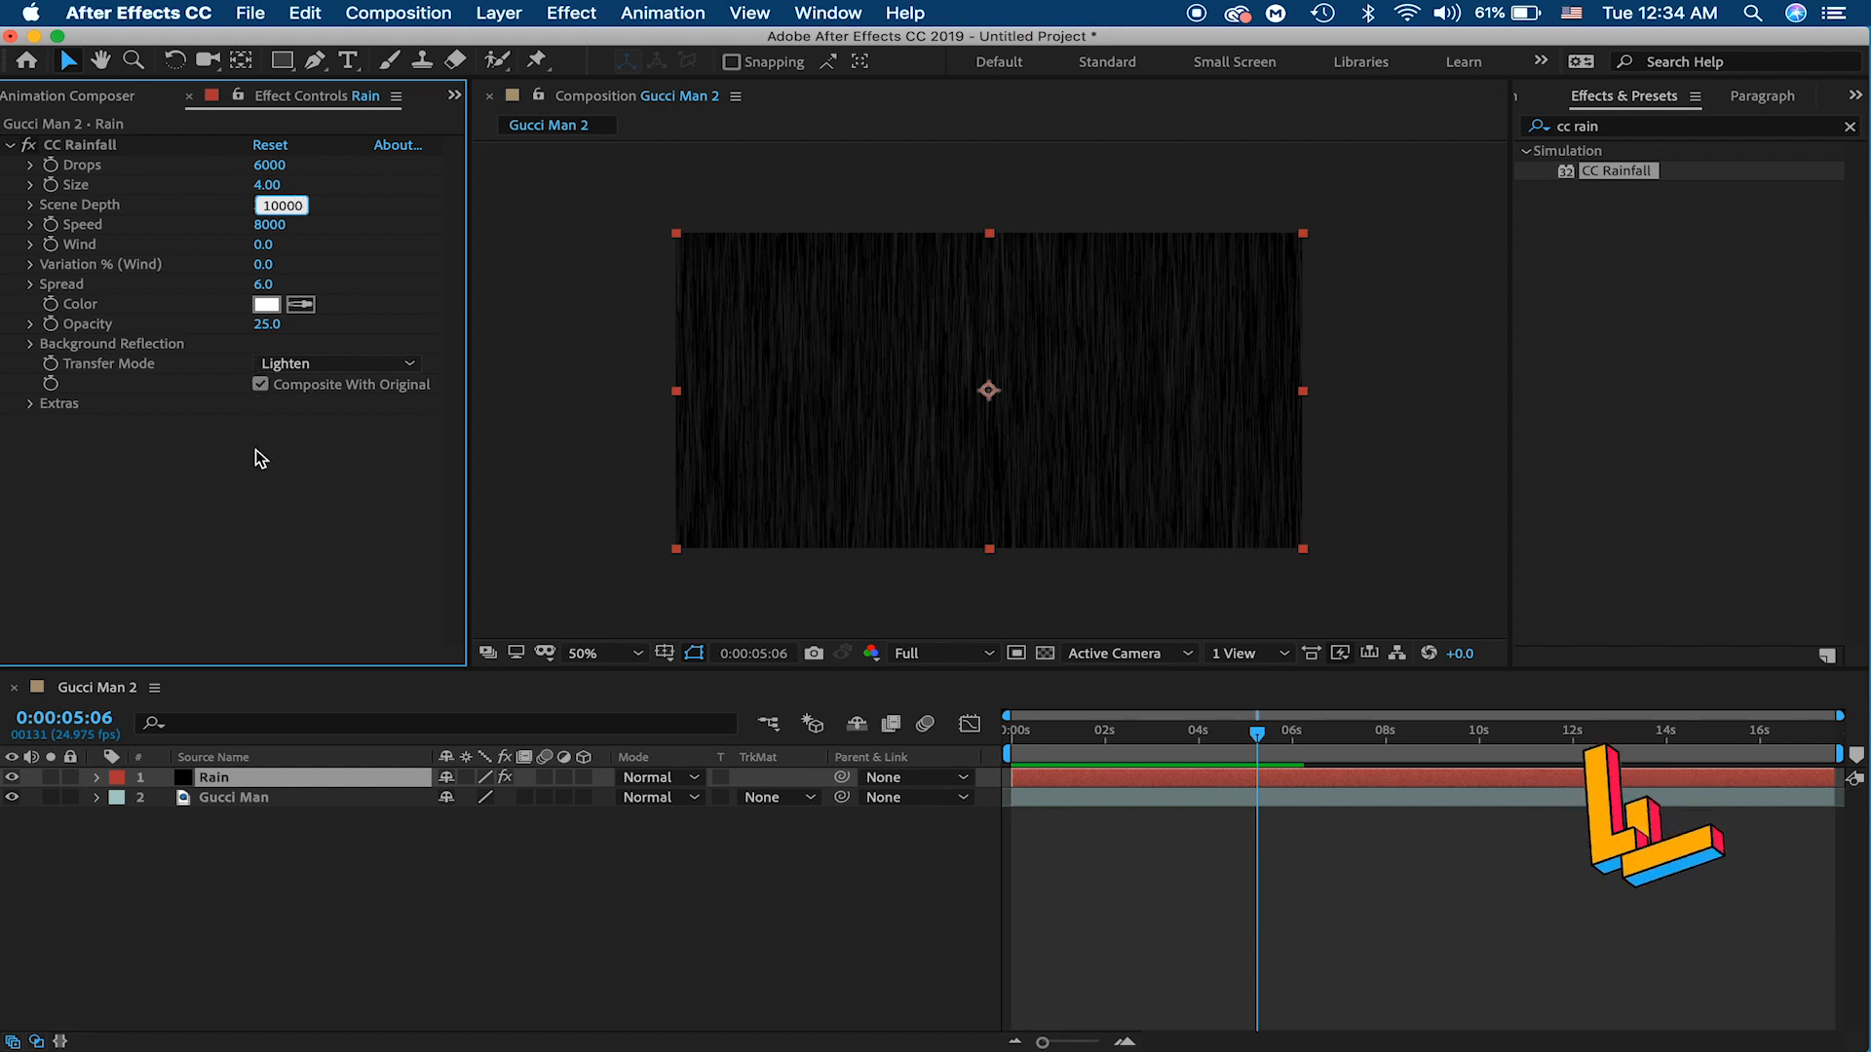
{"action": "left_click", "coordinate": [256, 495]}
{"action": "key", "text": "space"}
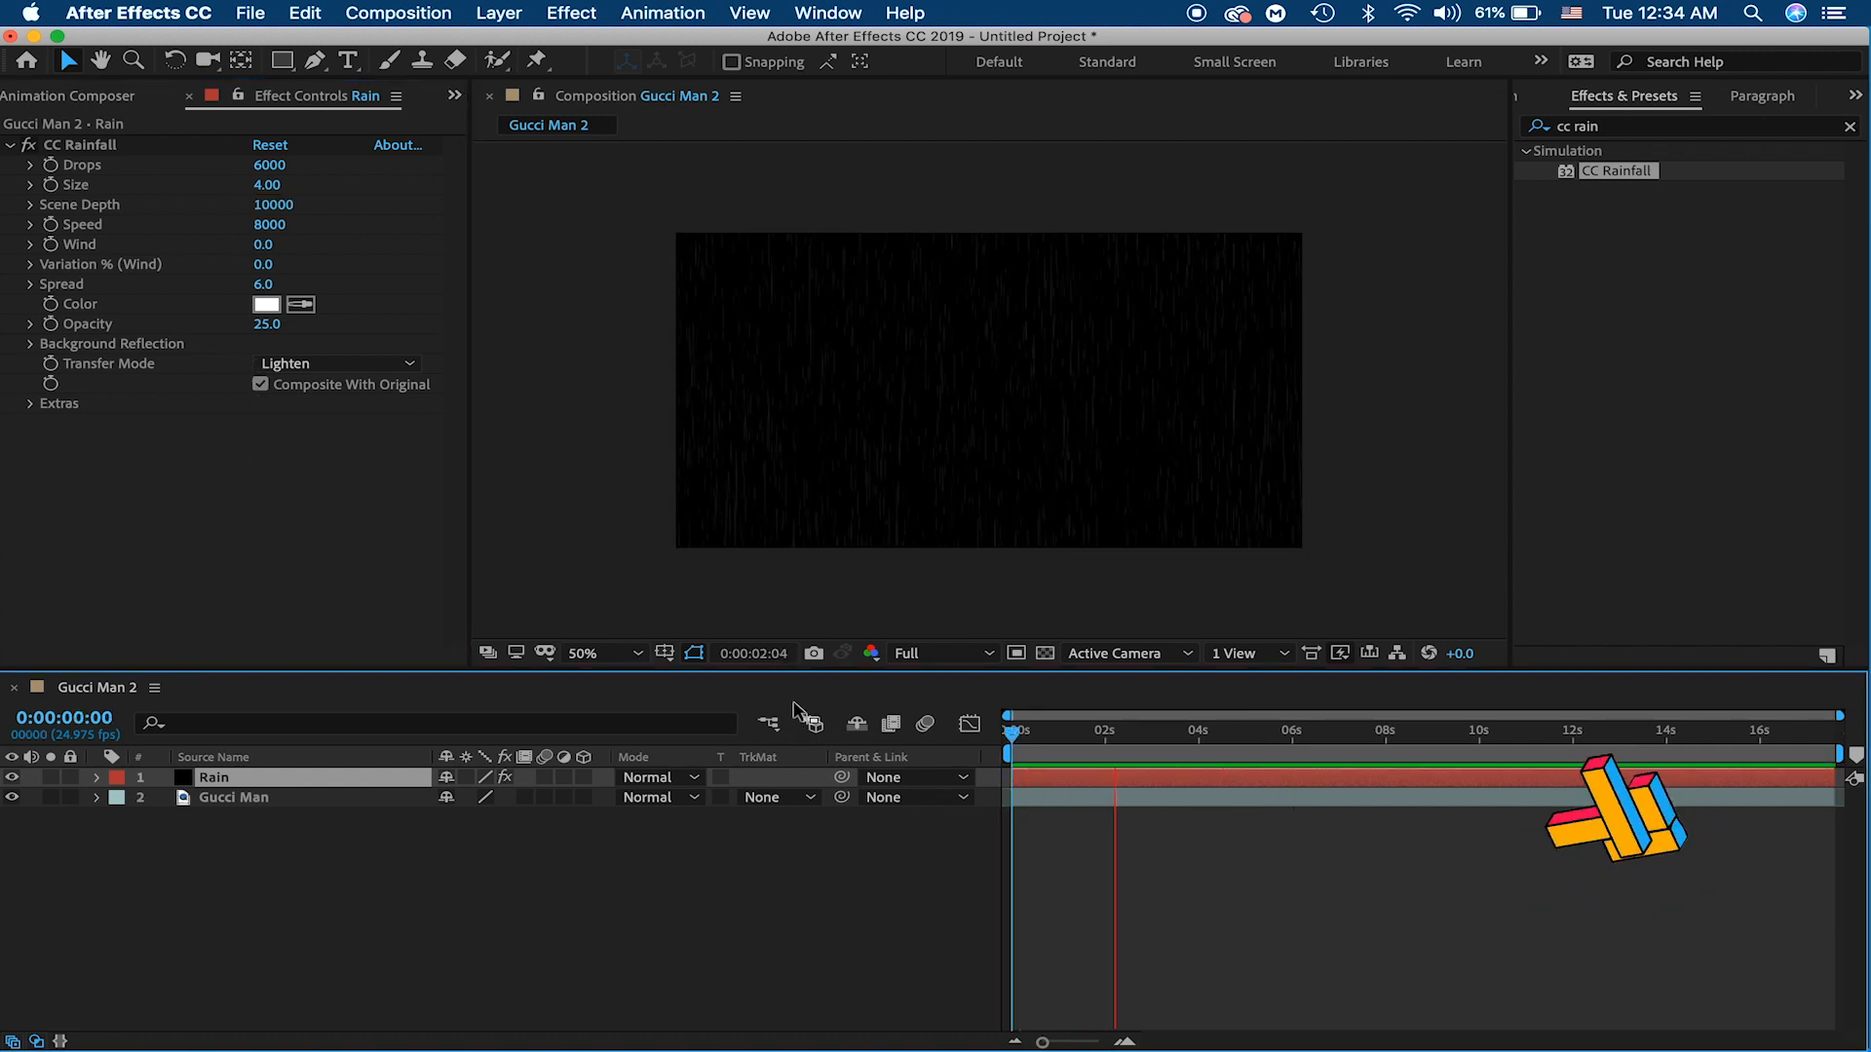
{"action": "key", "text": "space"}
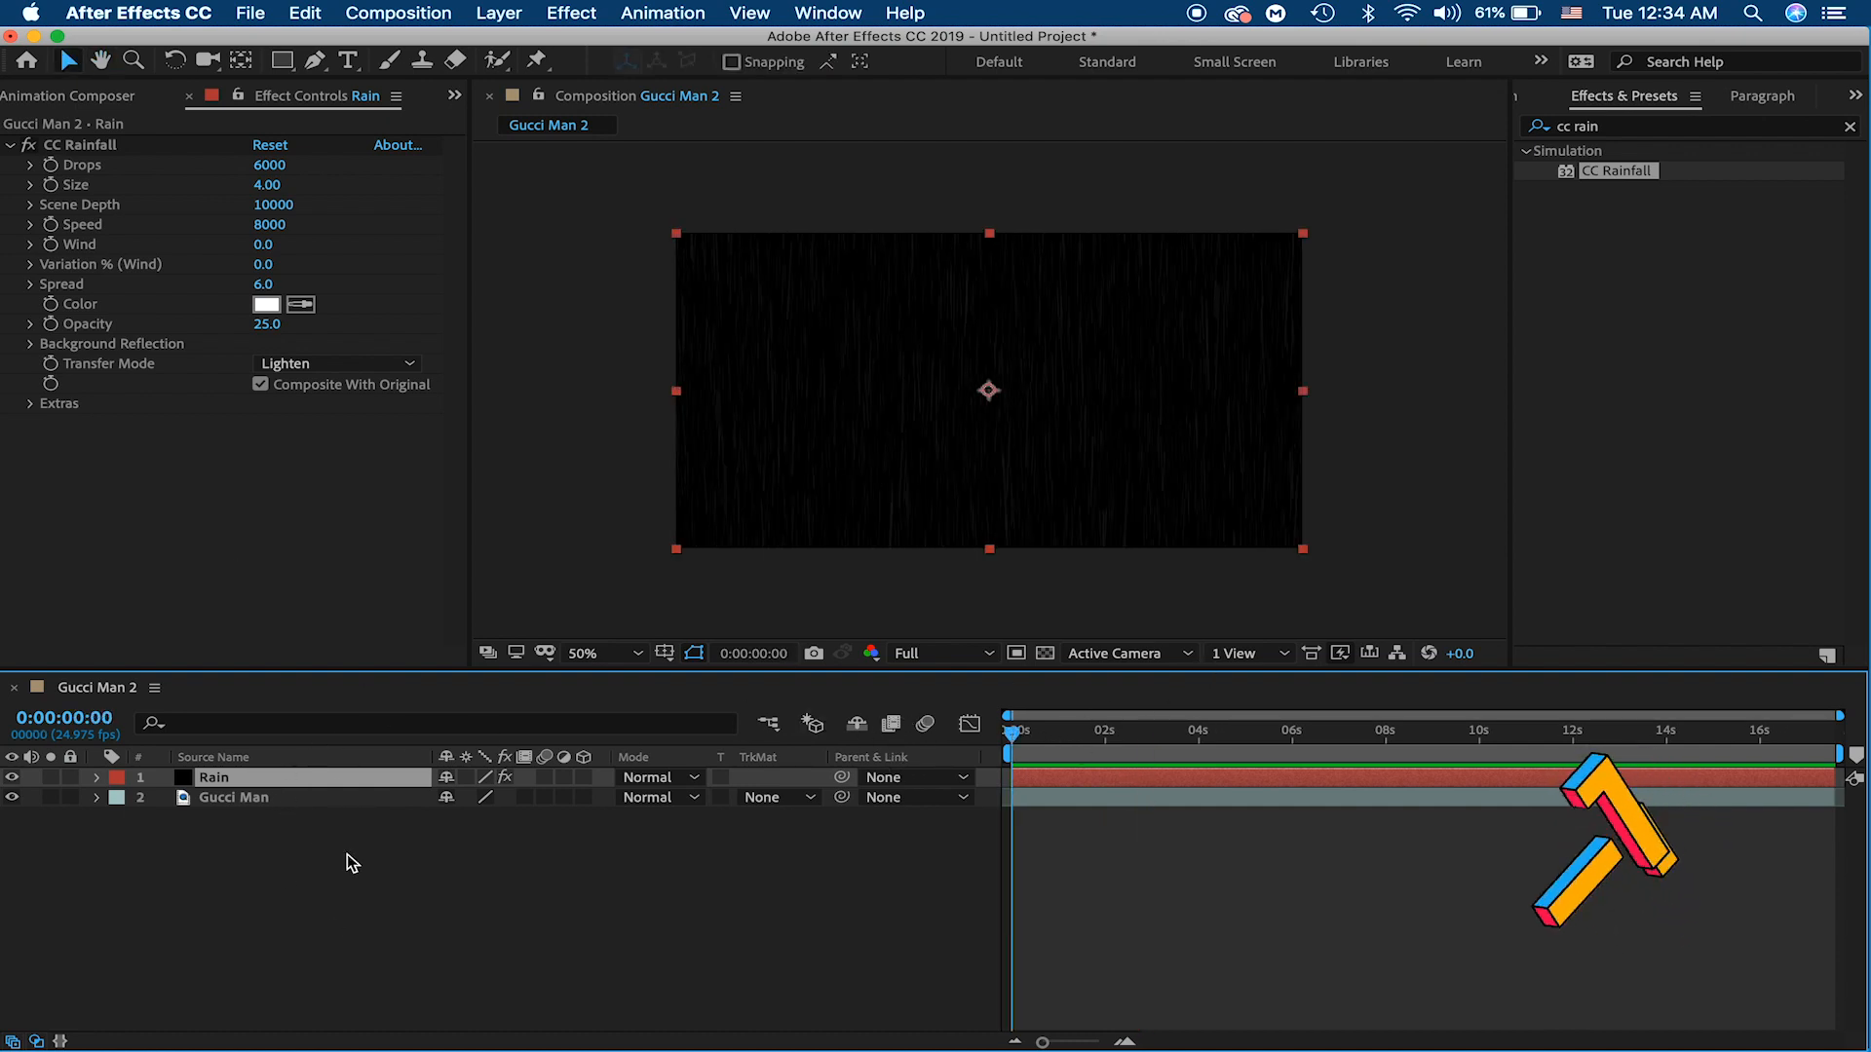
Step: Set the Rain layer's blending mode to Screen and preview the rain over the Gucci Man footage
{"action": "left_click", "coordinate": [236, 799]}
{"action": "key", "text": "space"}
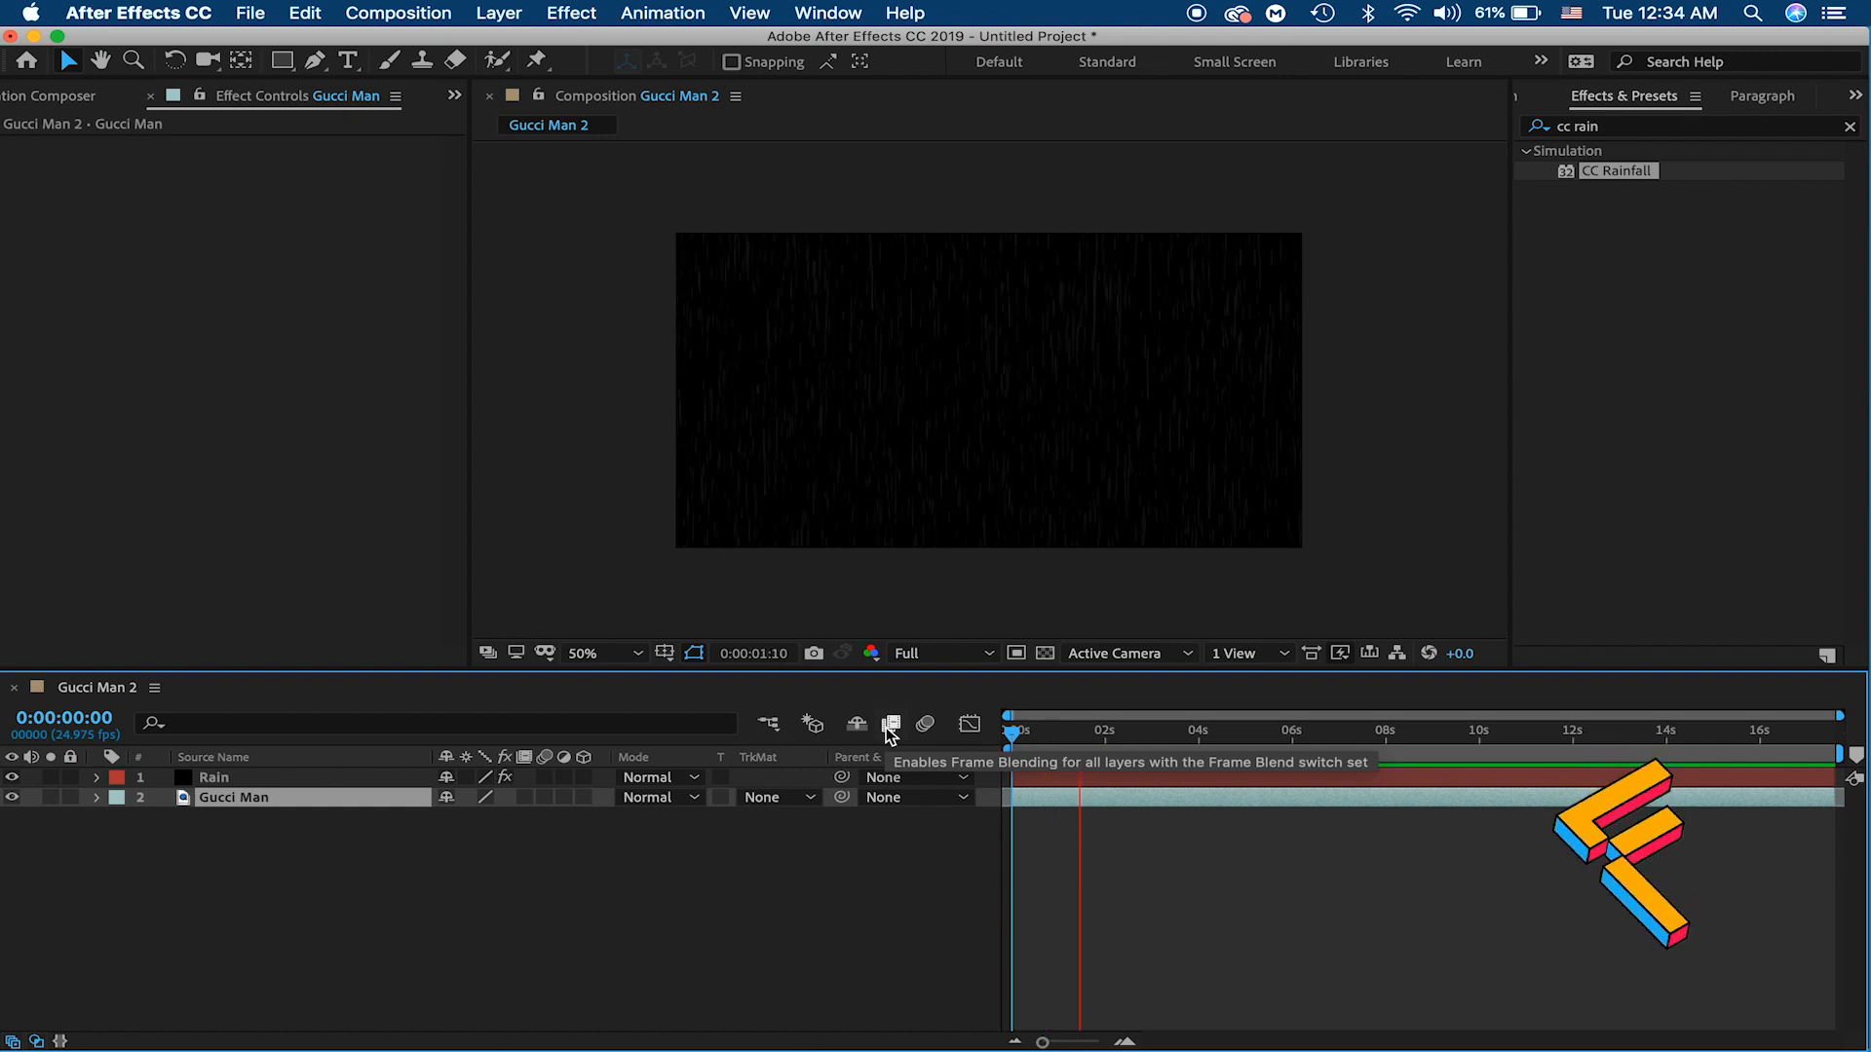
{"action": "left_click", "coordinate": [246, 780]}
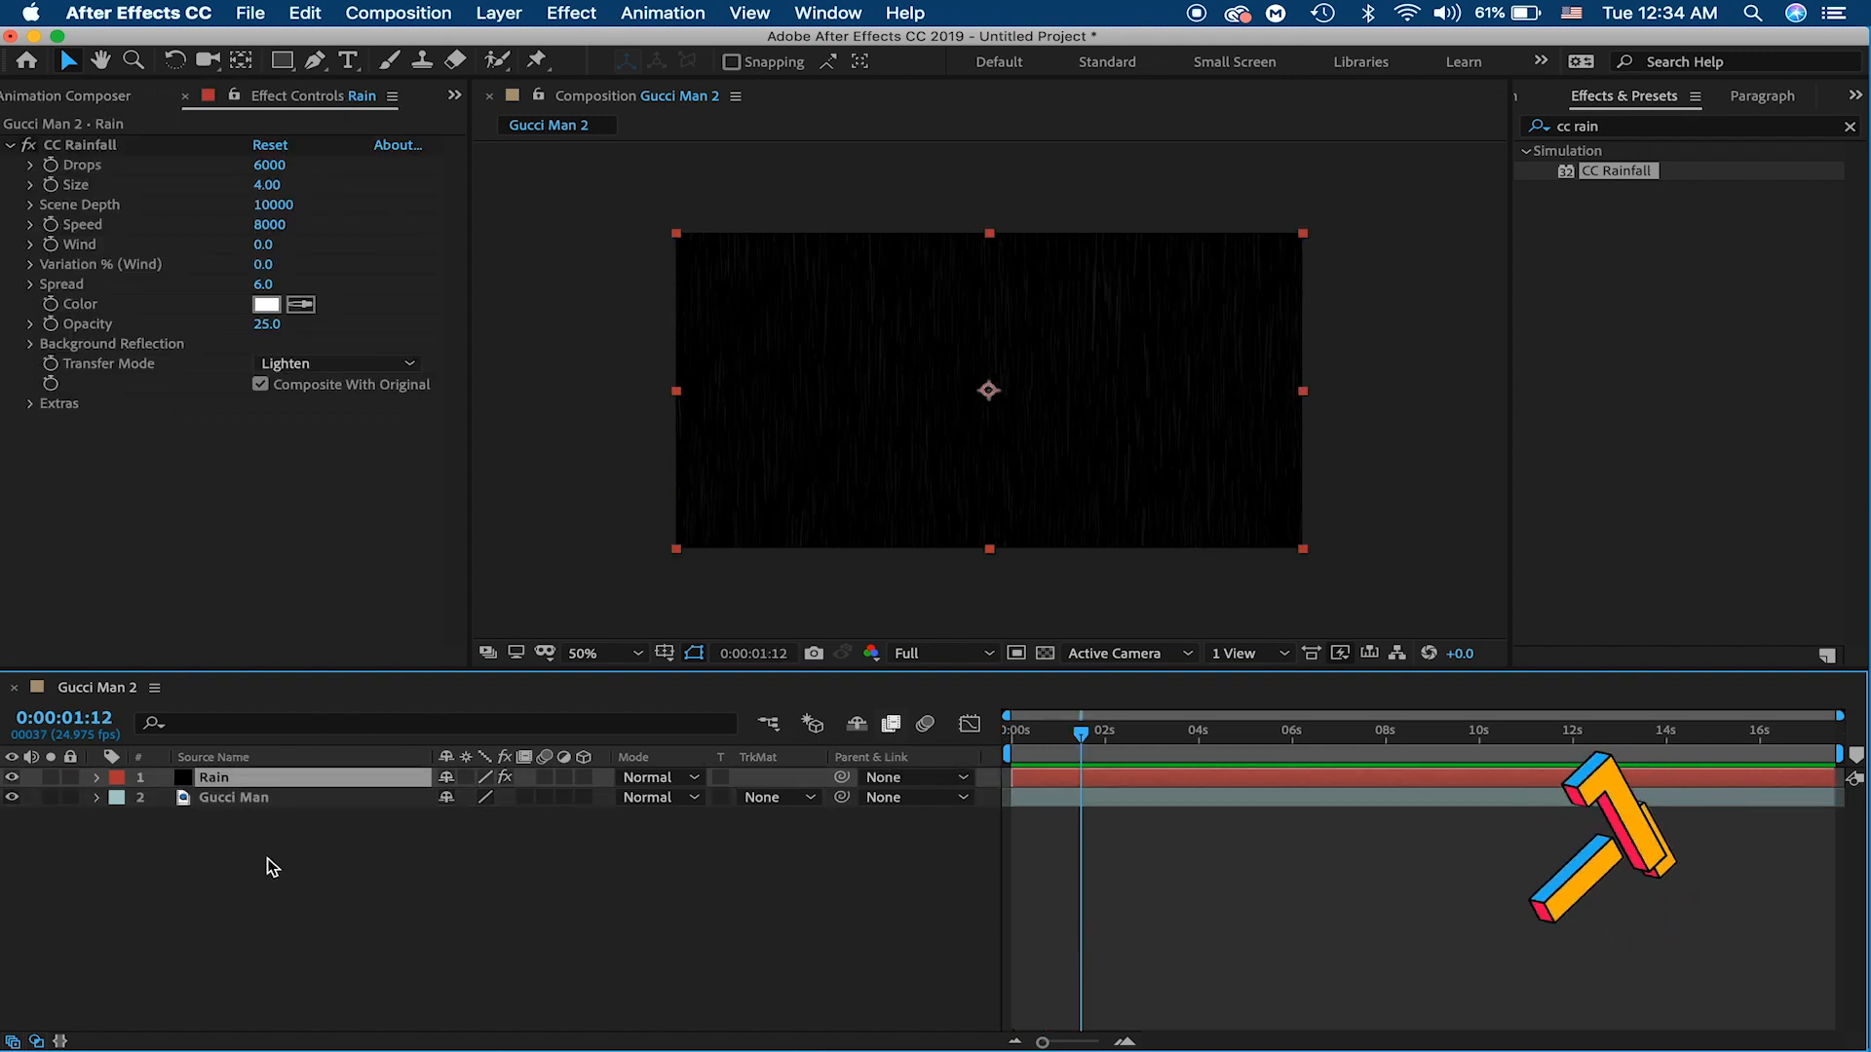
{"action": "left_click", "coordinate": [645, 777]}
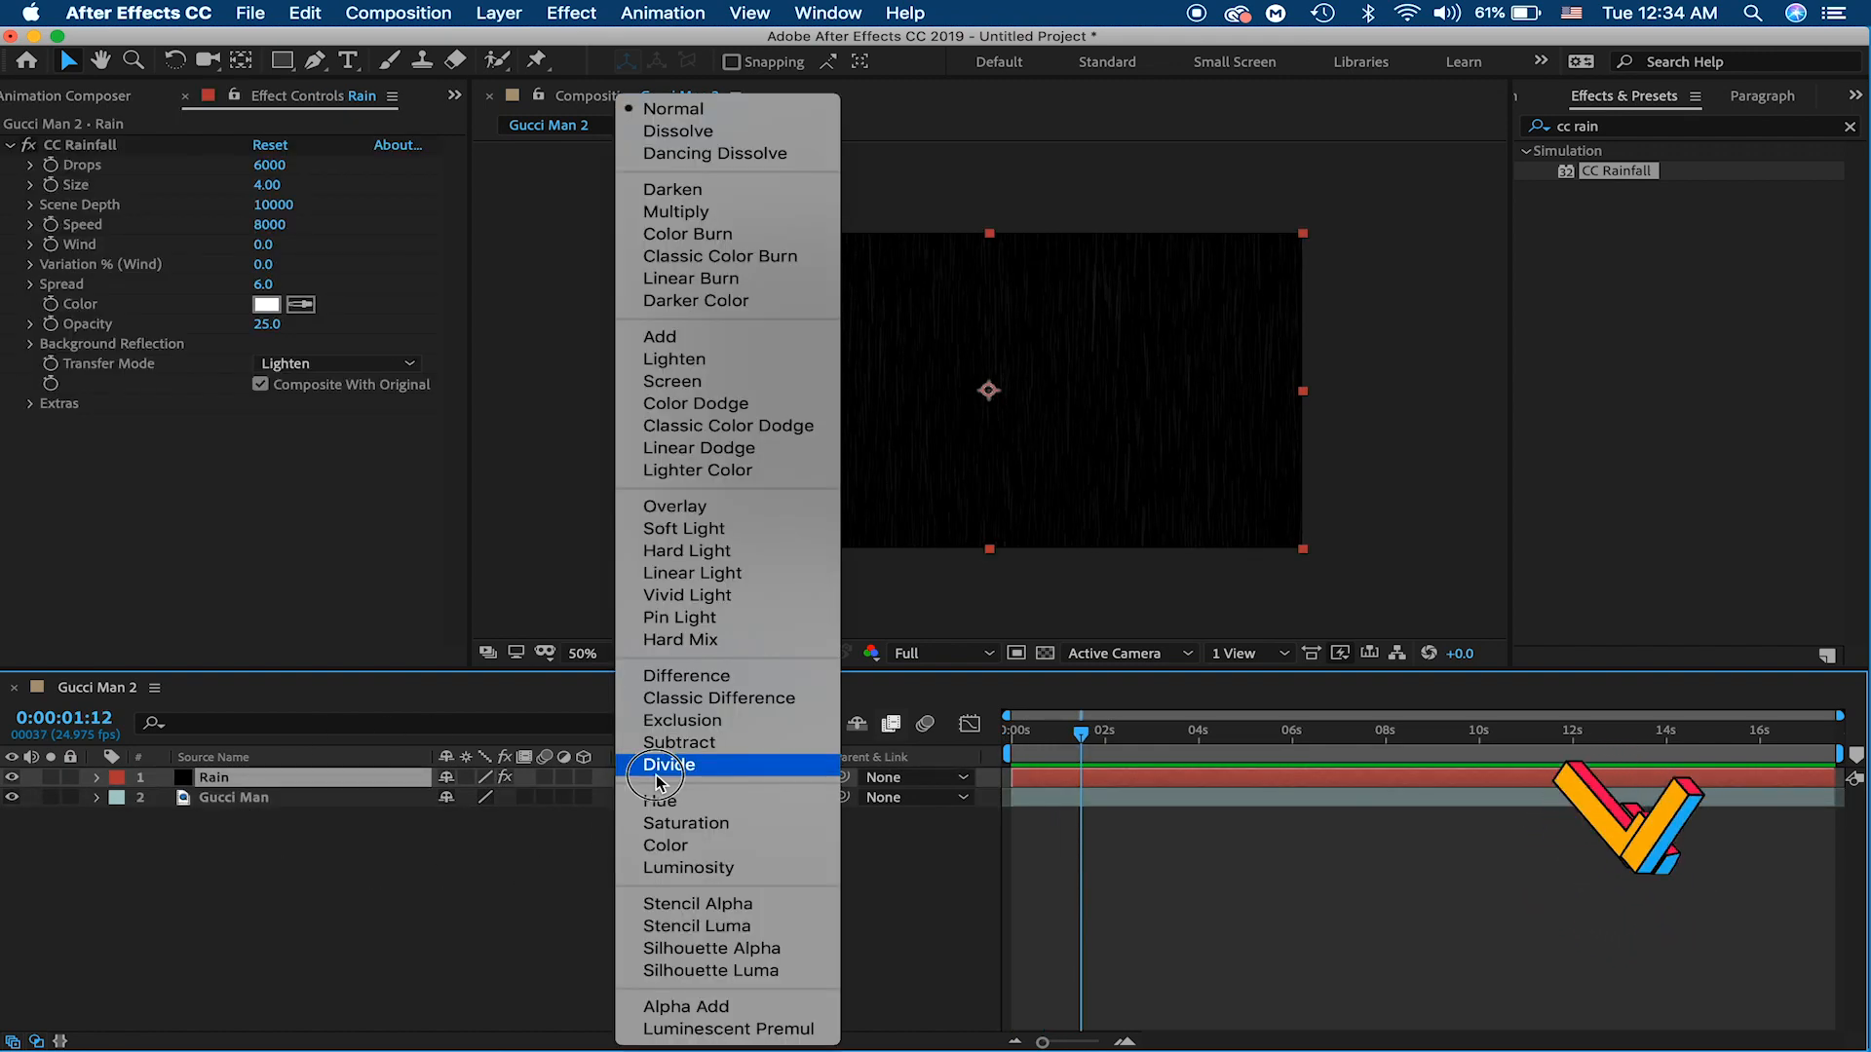
{"action": "left_click", "coordinate": [733, 381]}
{"action": "key", "text": "space"}
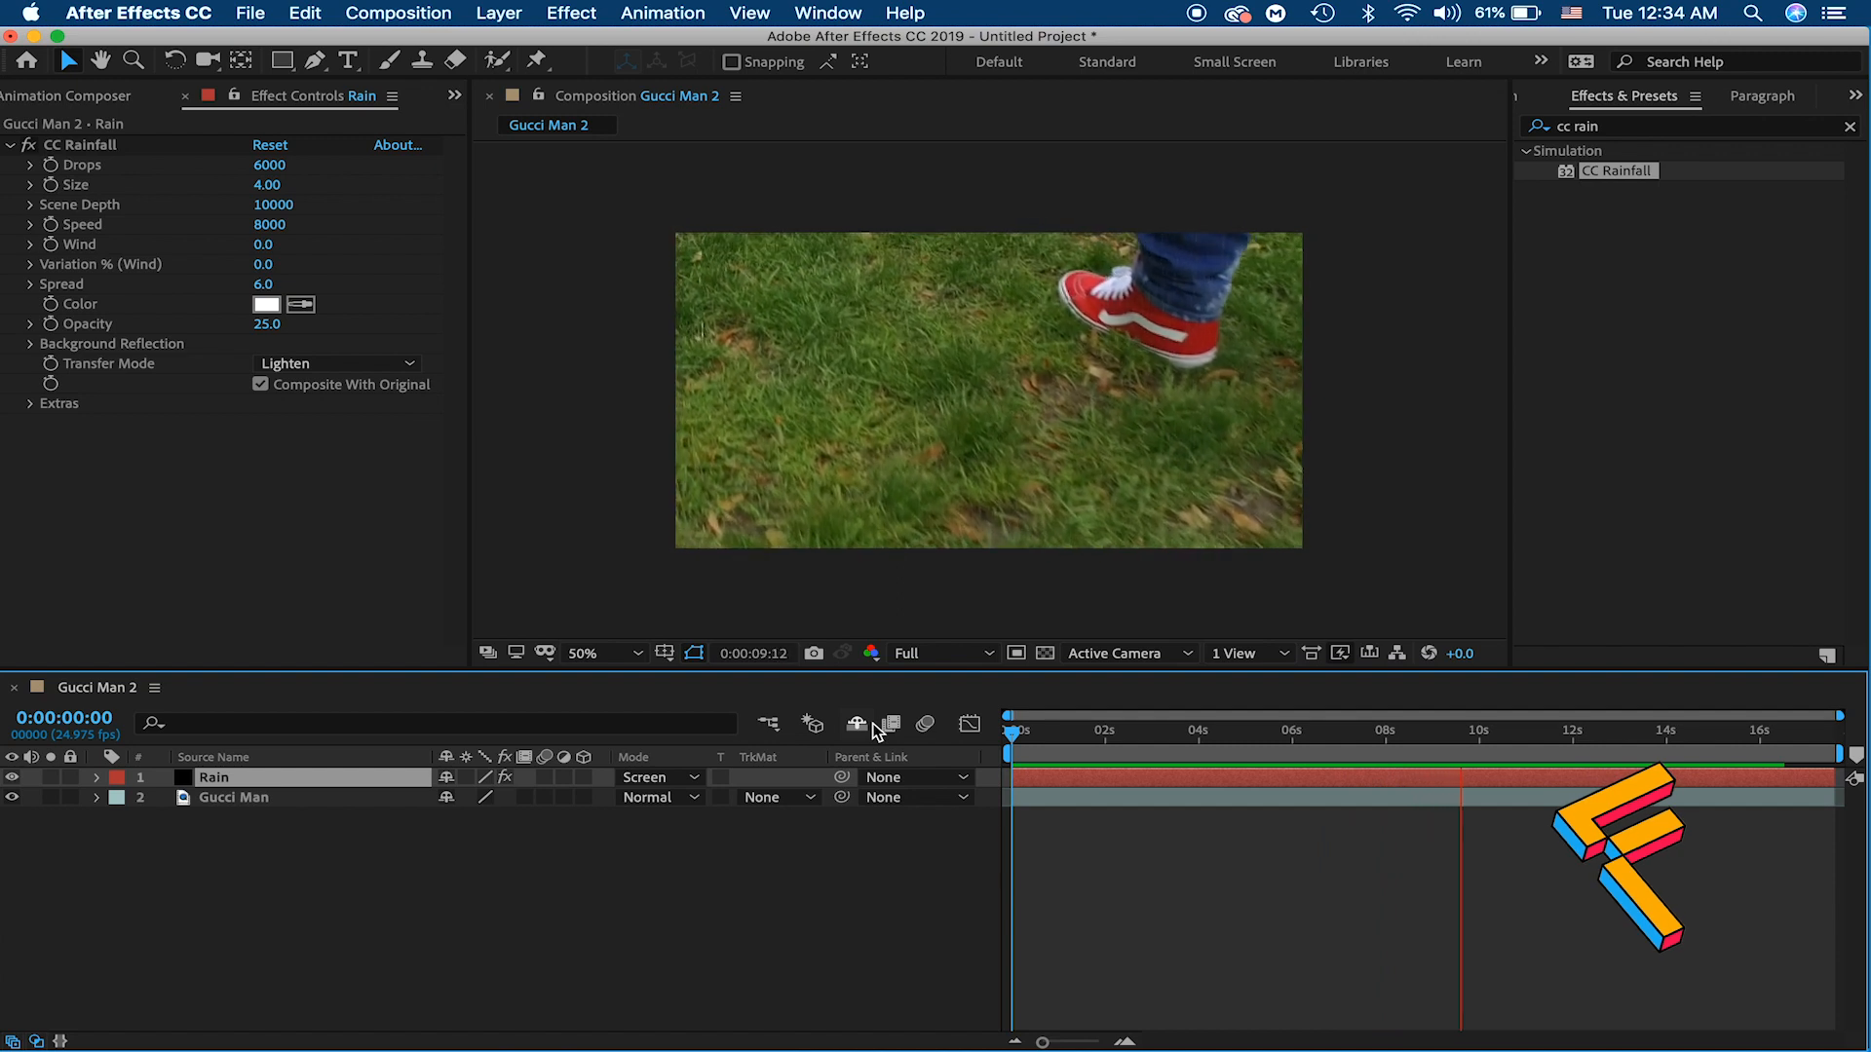
{"action": "left_click_drag", "start_coordinate": [1078, 739], "coordinate": [994, 742]}
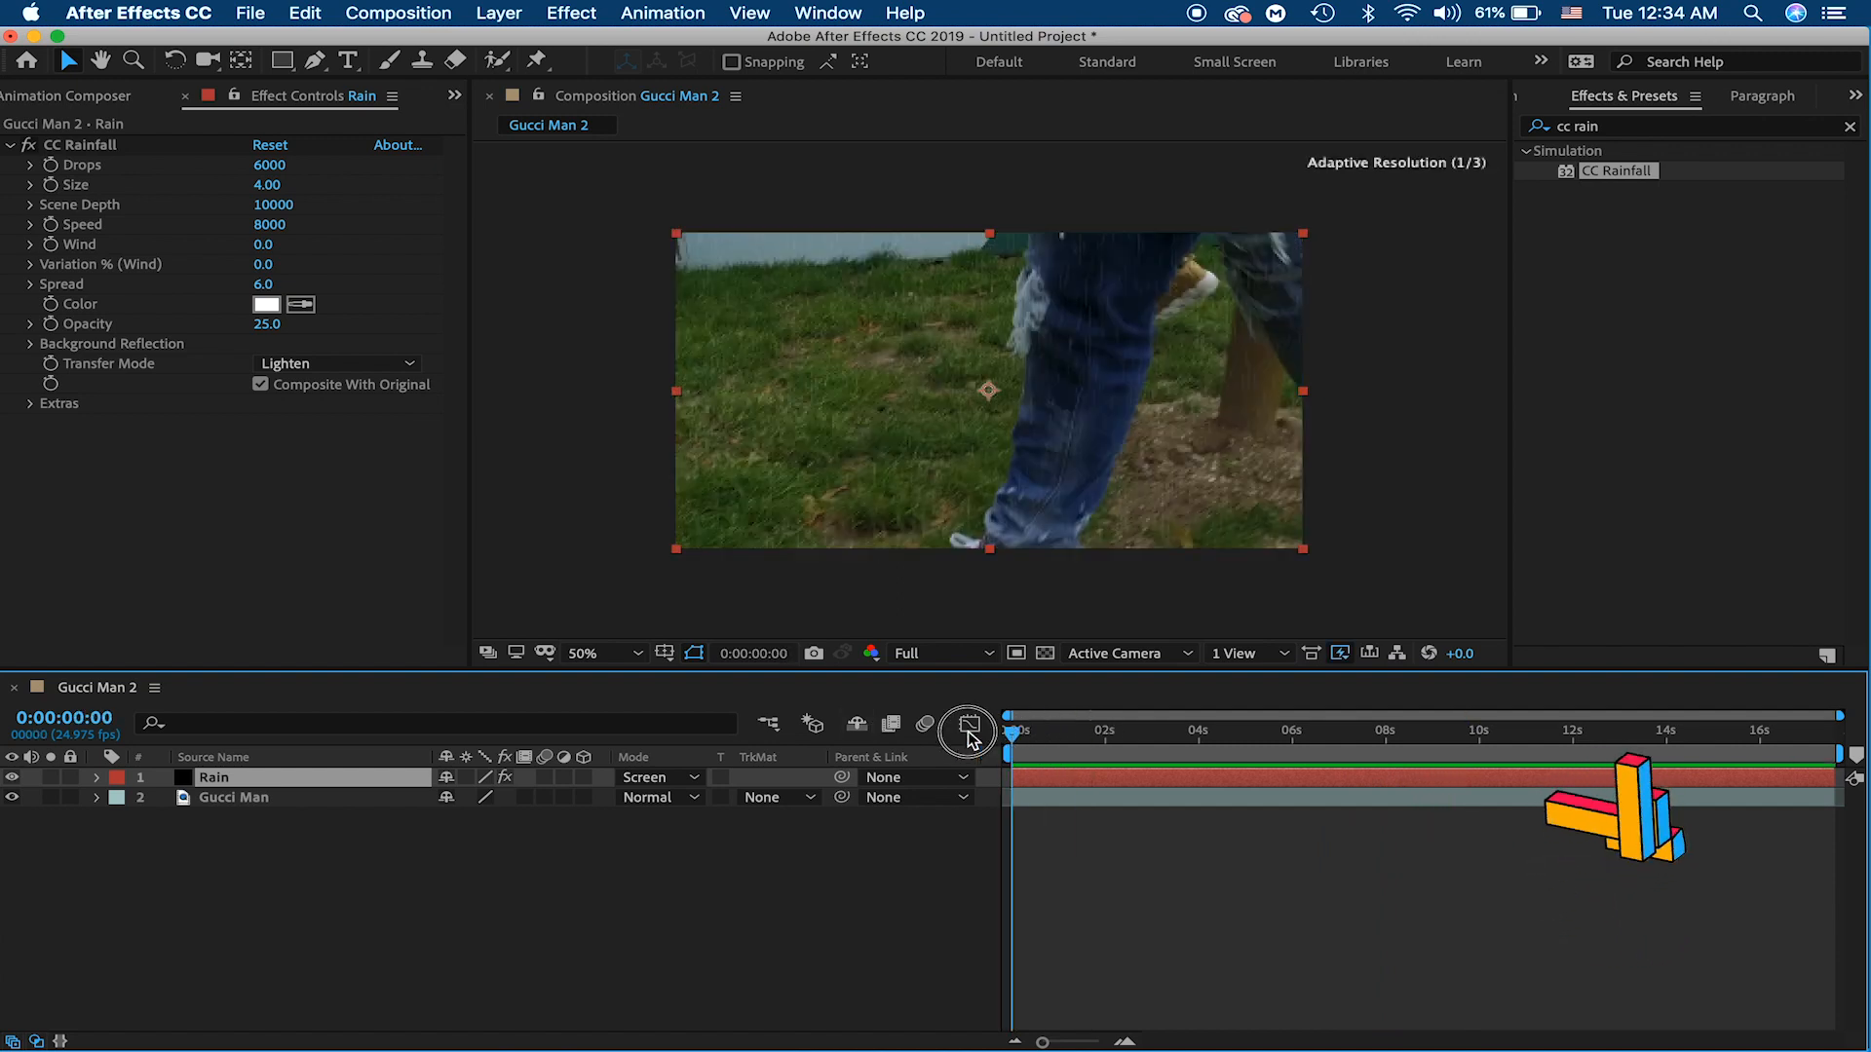
Step: Apply Curves to the Gucci Man layer, pull the lower part of the RGB curve down to darken the footage, and preview it
{"action": "left_click_drag", "start_coordinate": [1626, 230], "coordinate": [212, 804]}
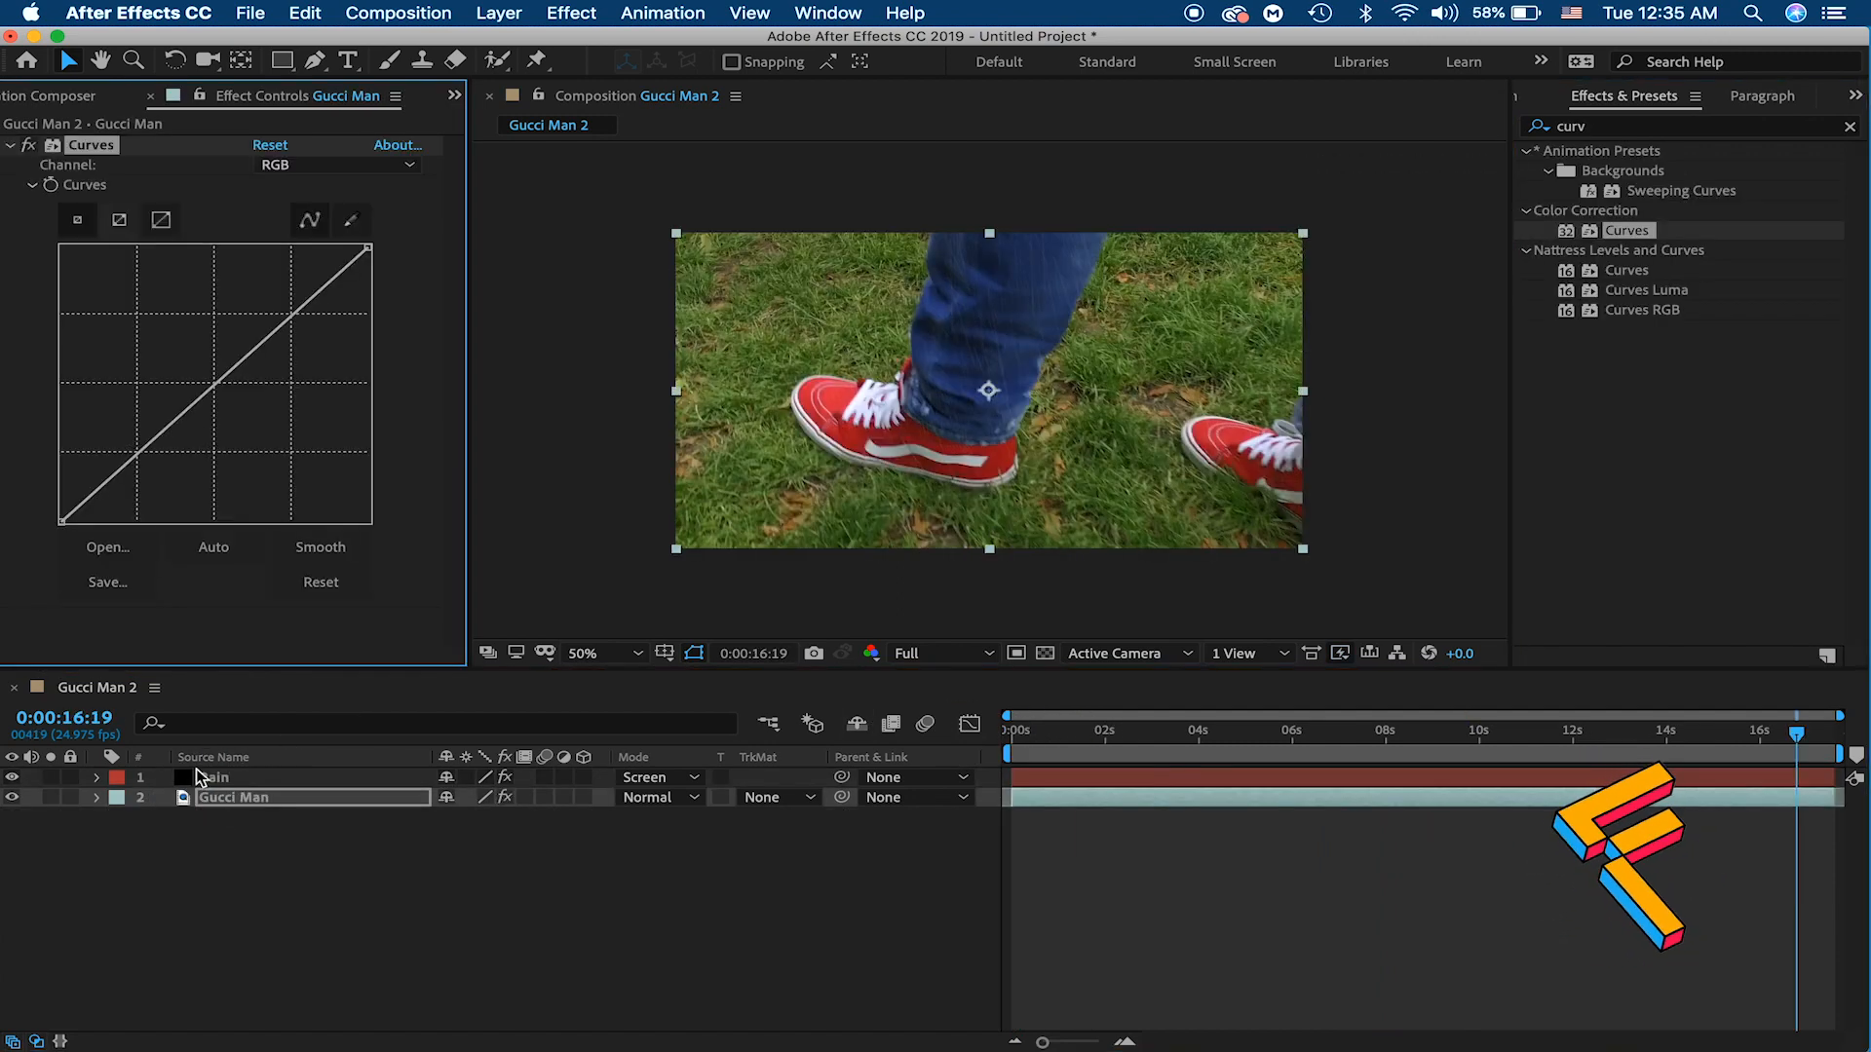
{"action": "left_click_drag", "start_coordinate": [168, 421], "coordinate": [161, 489]}
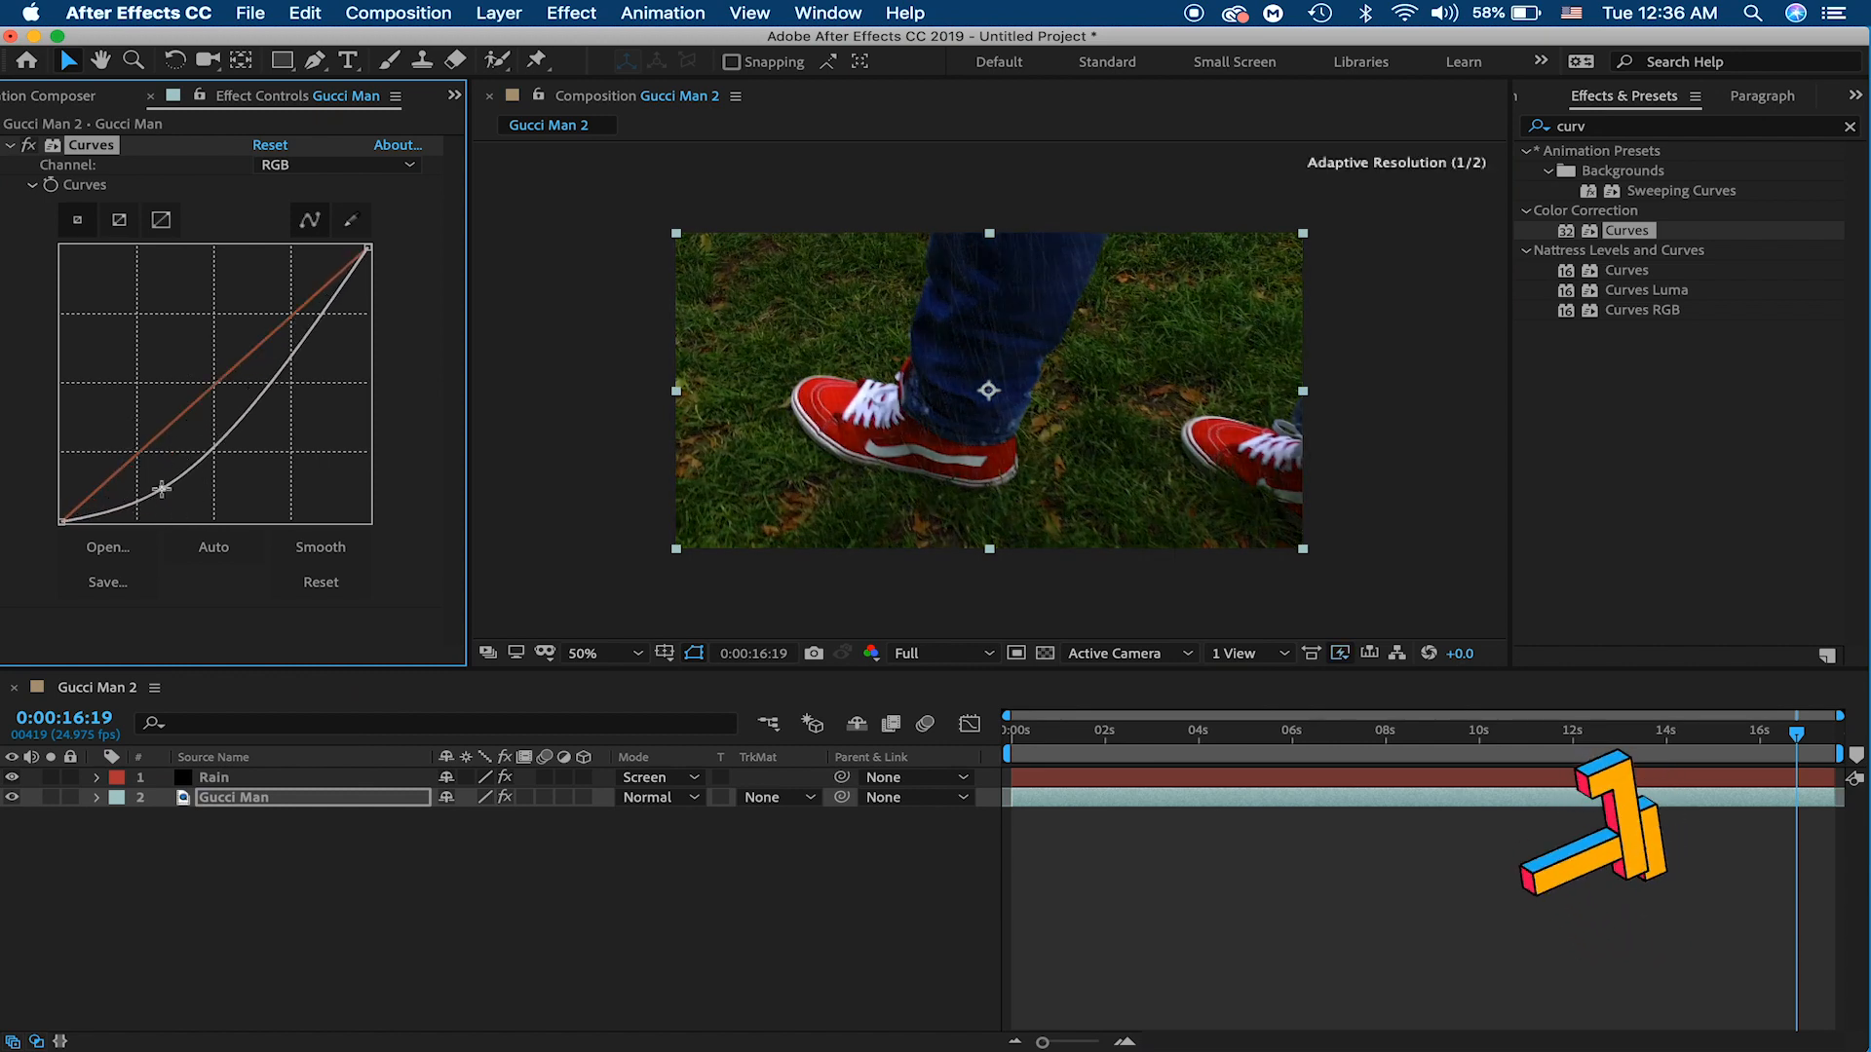
{"action": "left_click_drag", "start_coordinate": [1025, 737], "coordinate": [862, 752]}
{"action": "key", "text": "space"}
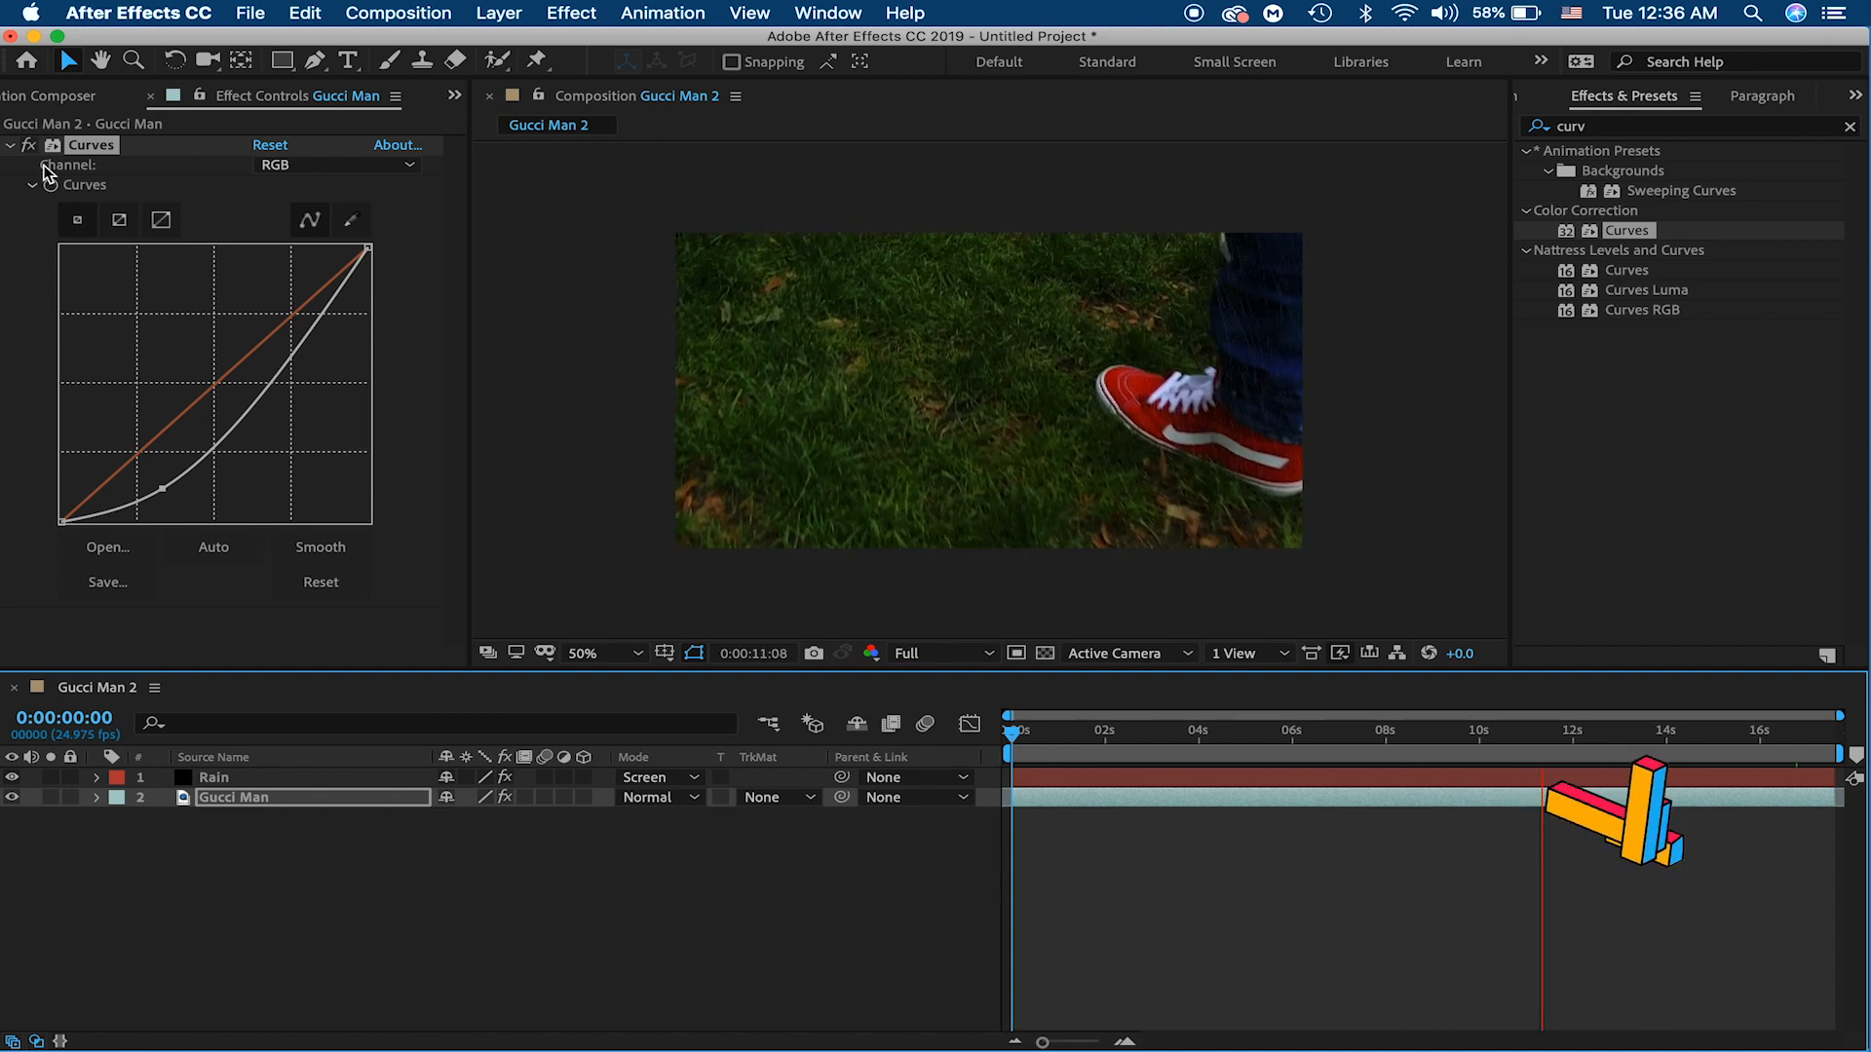
Step: Collapse the CC Rainfall effect on the Rain layer and turn it off
{"action": "left_click", "coordinate": [248, 777]}
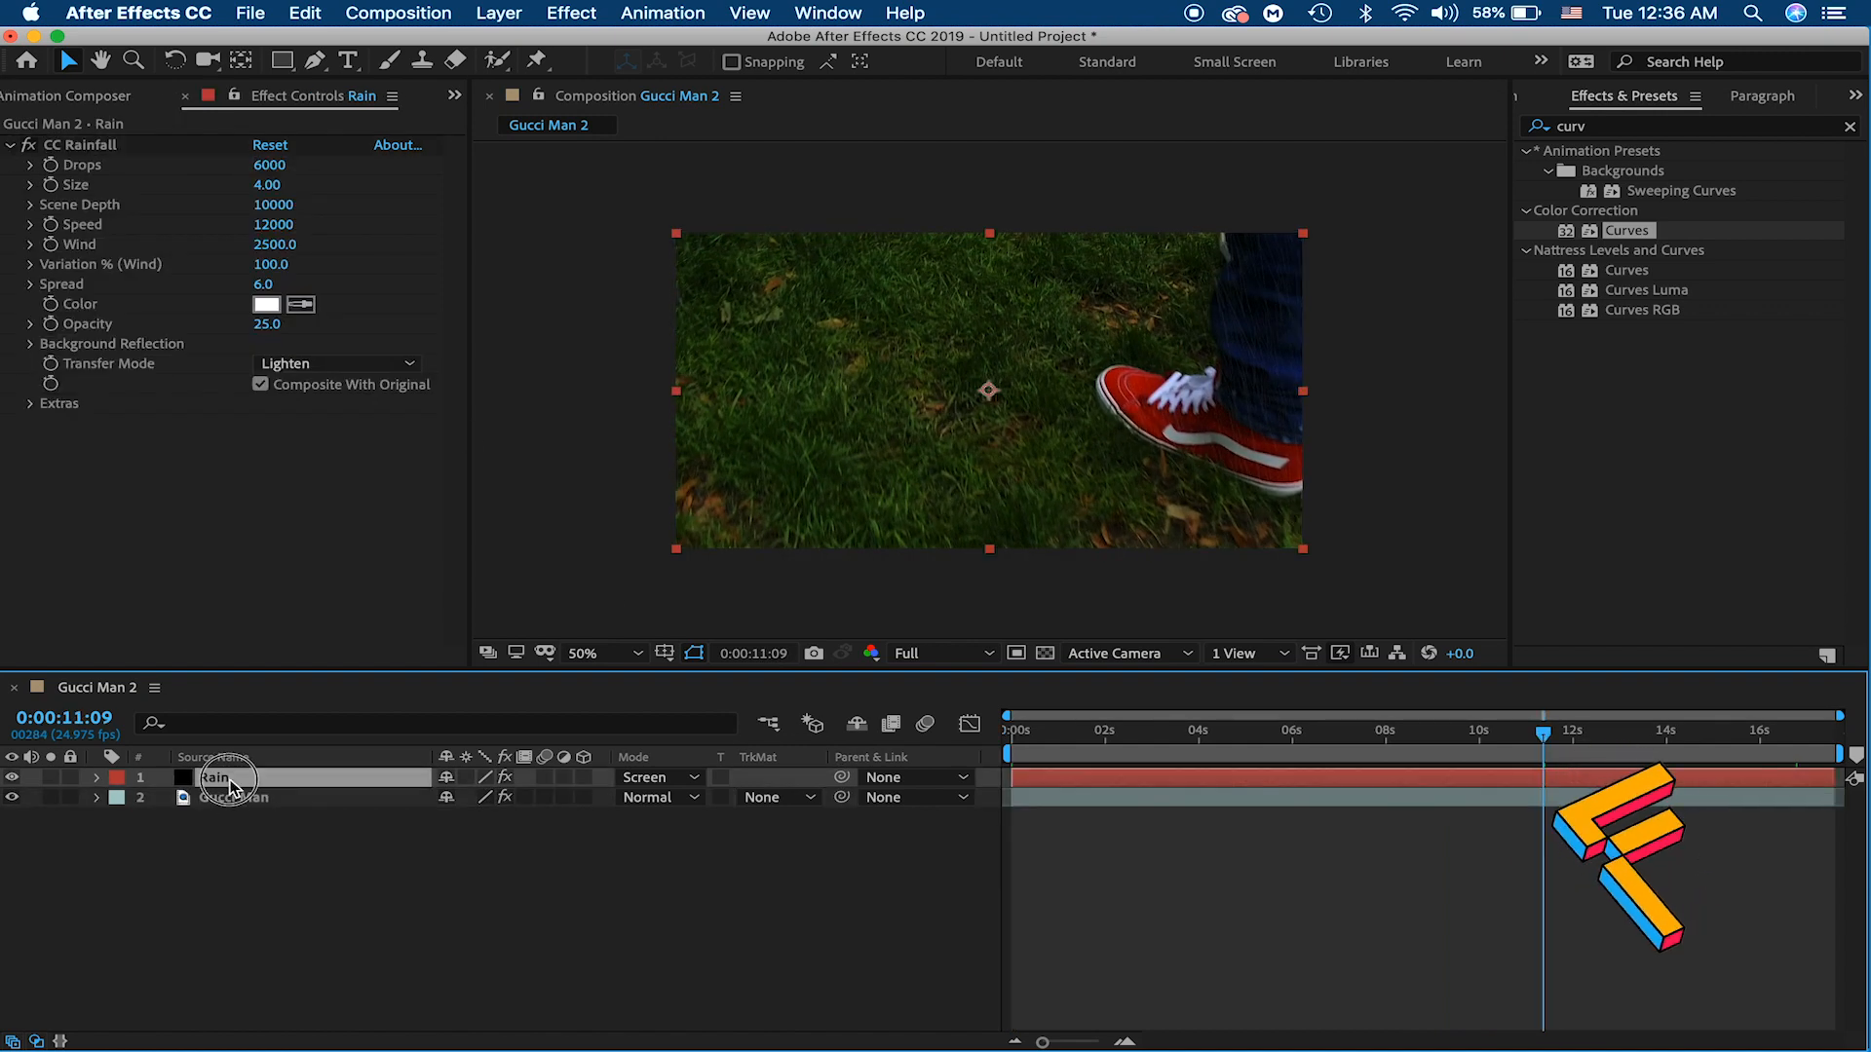
{"action": "left_click", "coordinate": [14, 152]}
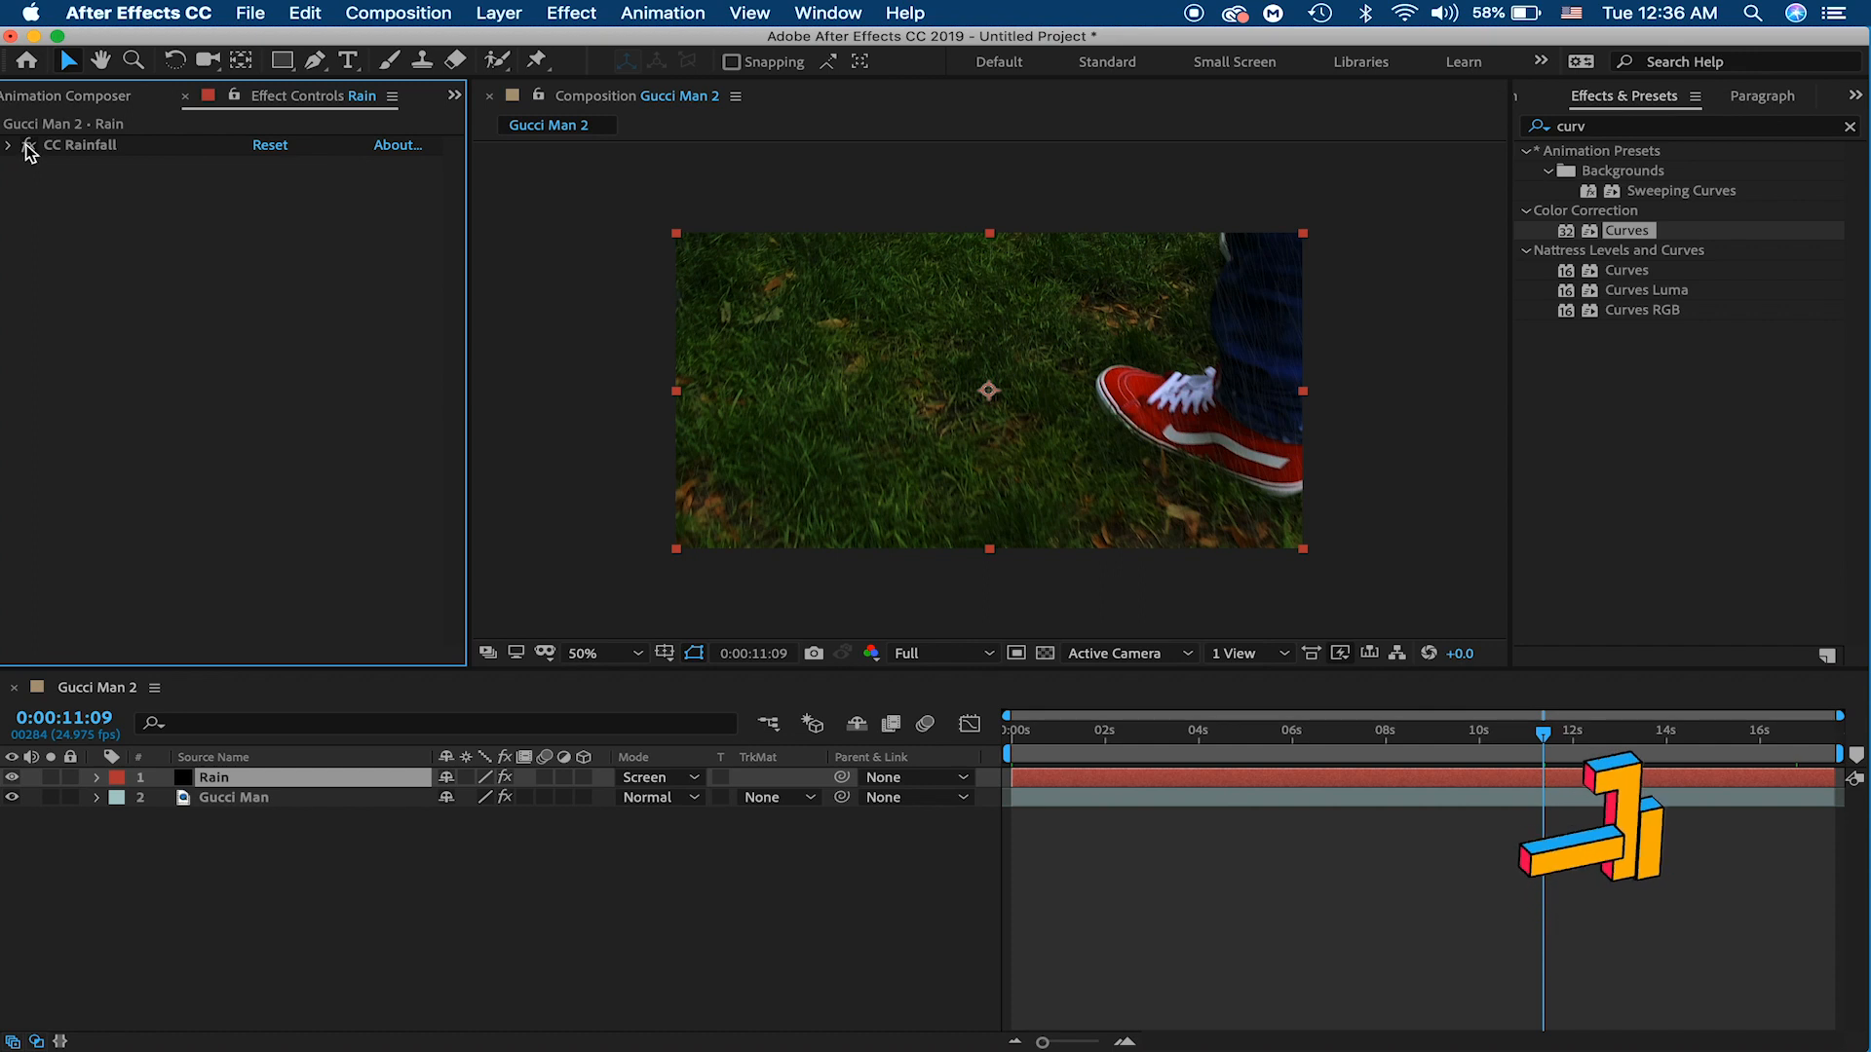
{"action": "left_click", "coordinate": [201, 774]}
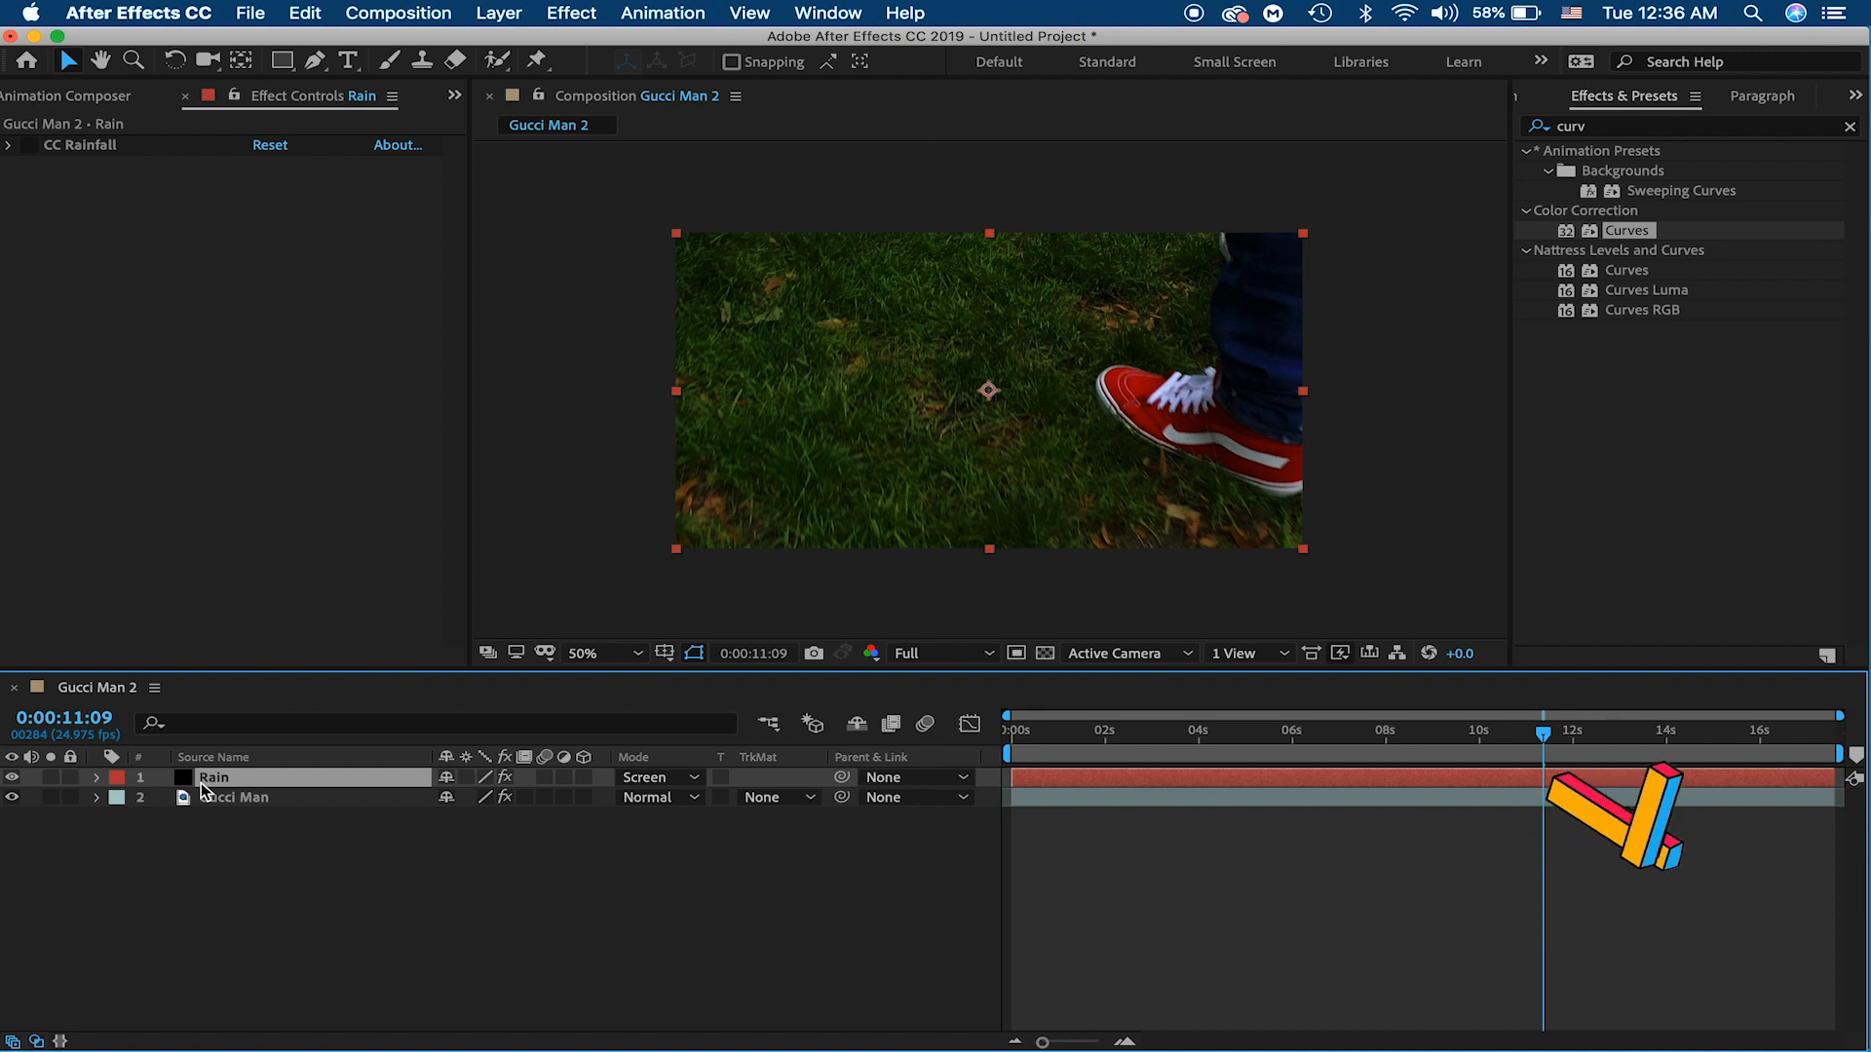
Step: Create a black 1920 x 1080 solid named Snow and place it above the Rain layer
{"action": "left_click", "coordinate": [237, 809]}
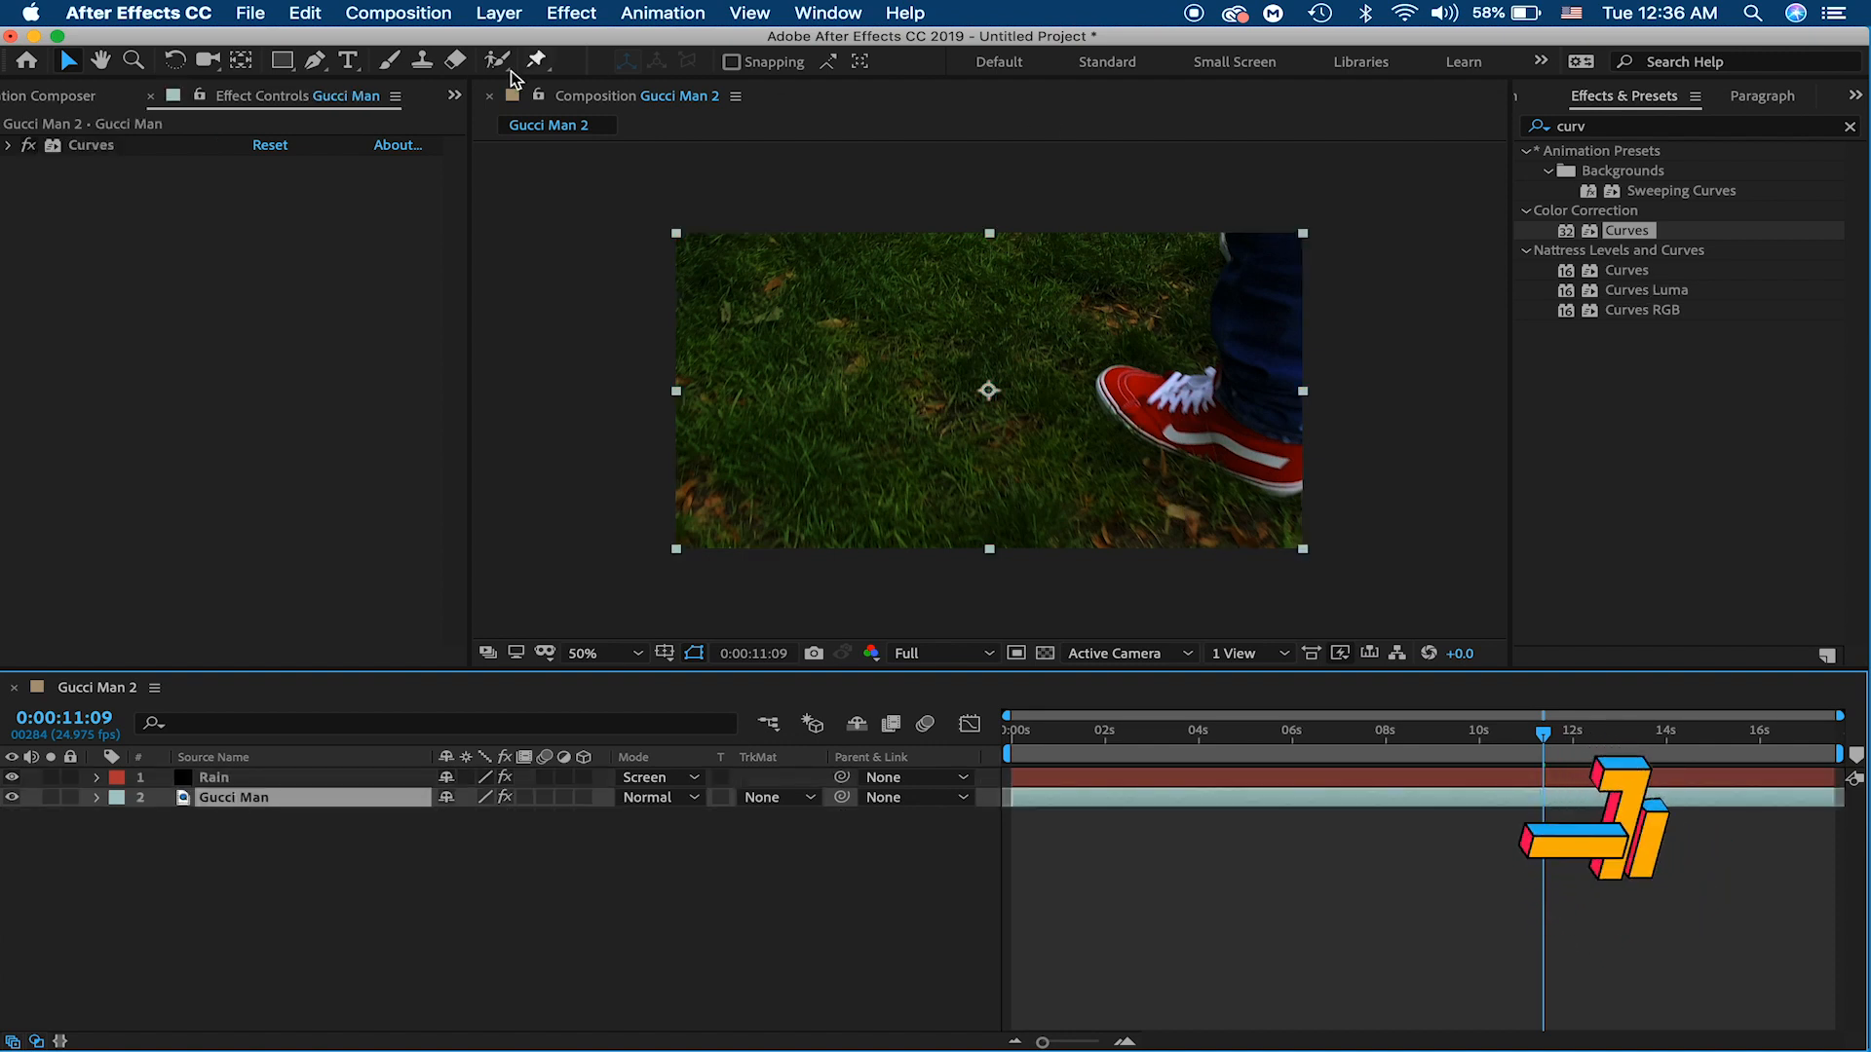
{"action": "left_click", "coordinate": [499, 13]}
{"action": "left_click", "coordinate": [499, 13]}
{"action": "left_click", "coordinate": [499, 13]}
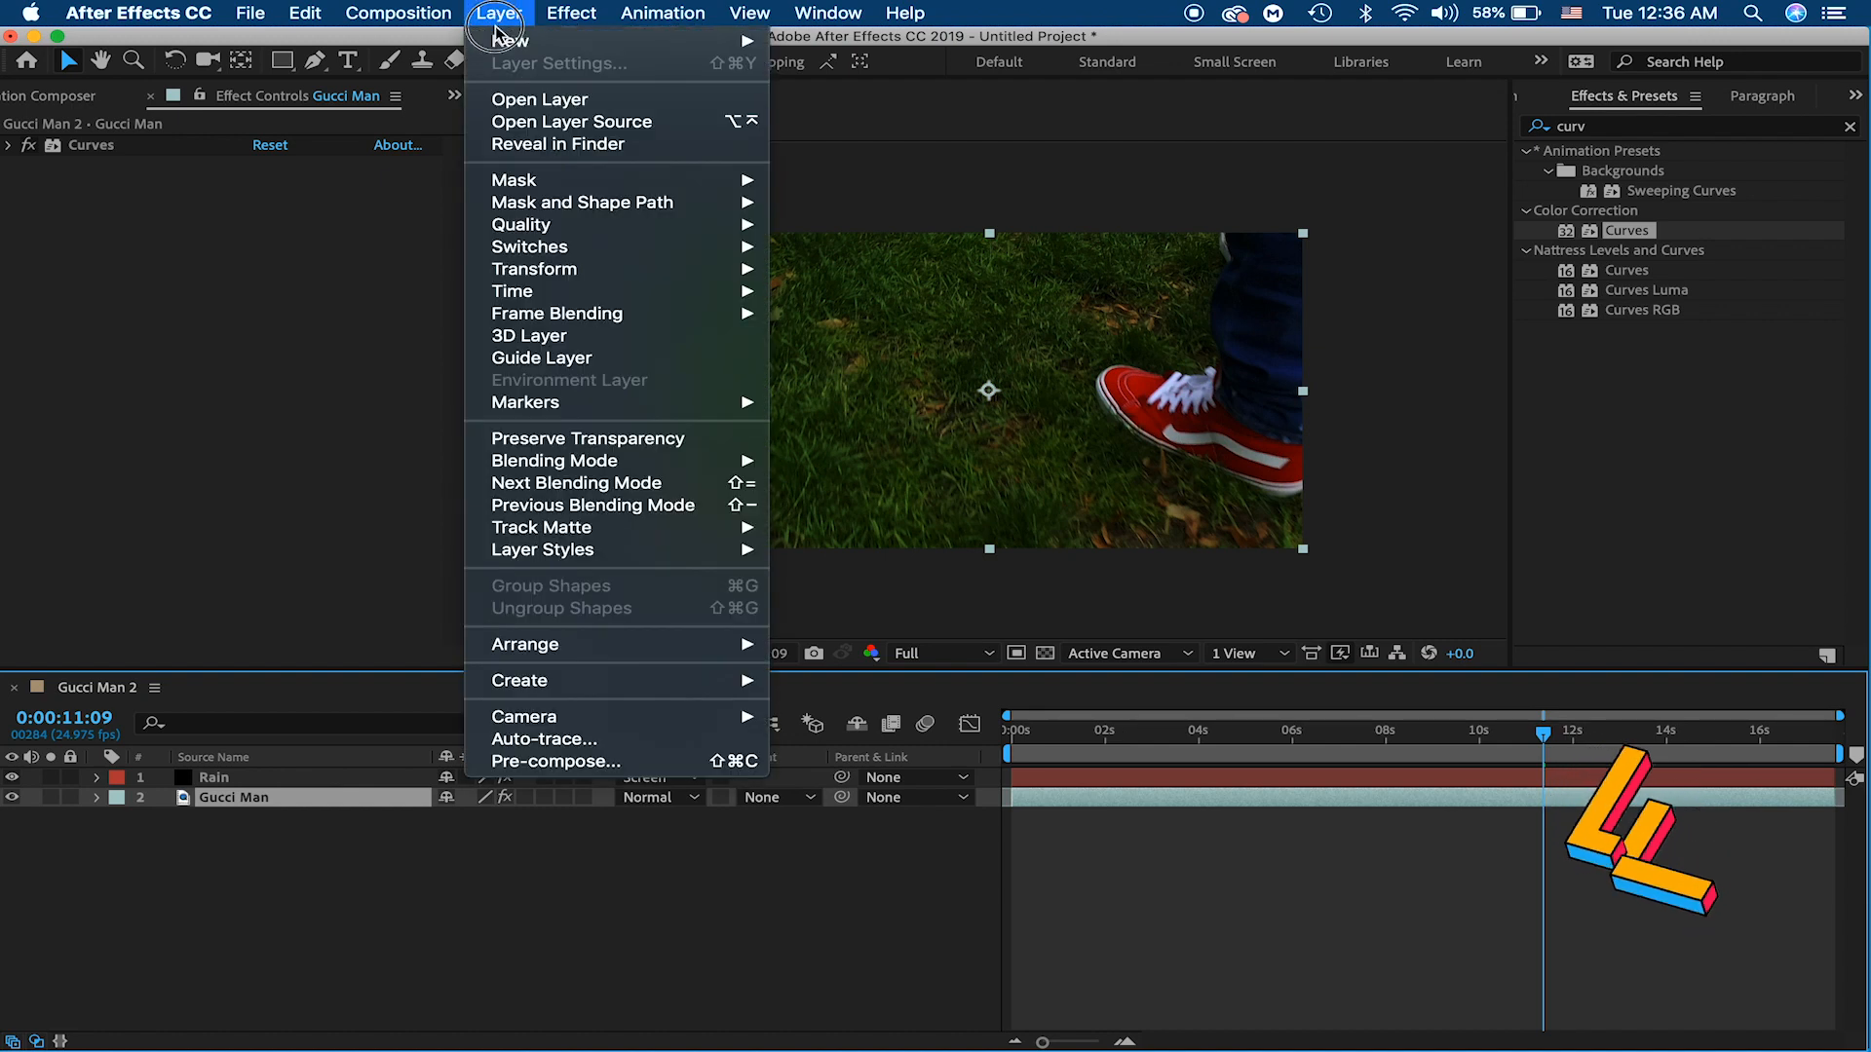
{"action": "mouse_move", "coordinate": [585, 41]}
{"action": "left_click", "coordinate": [826, 71]}
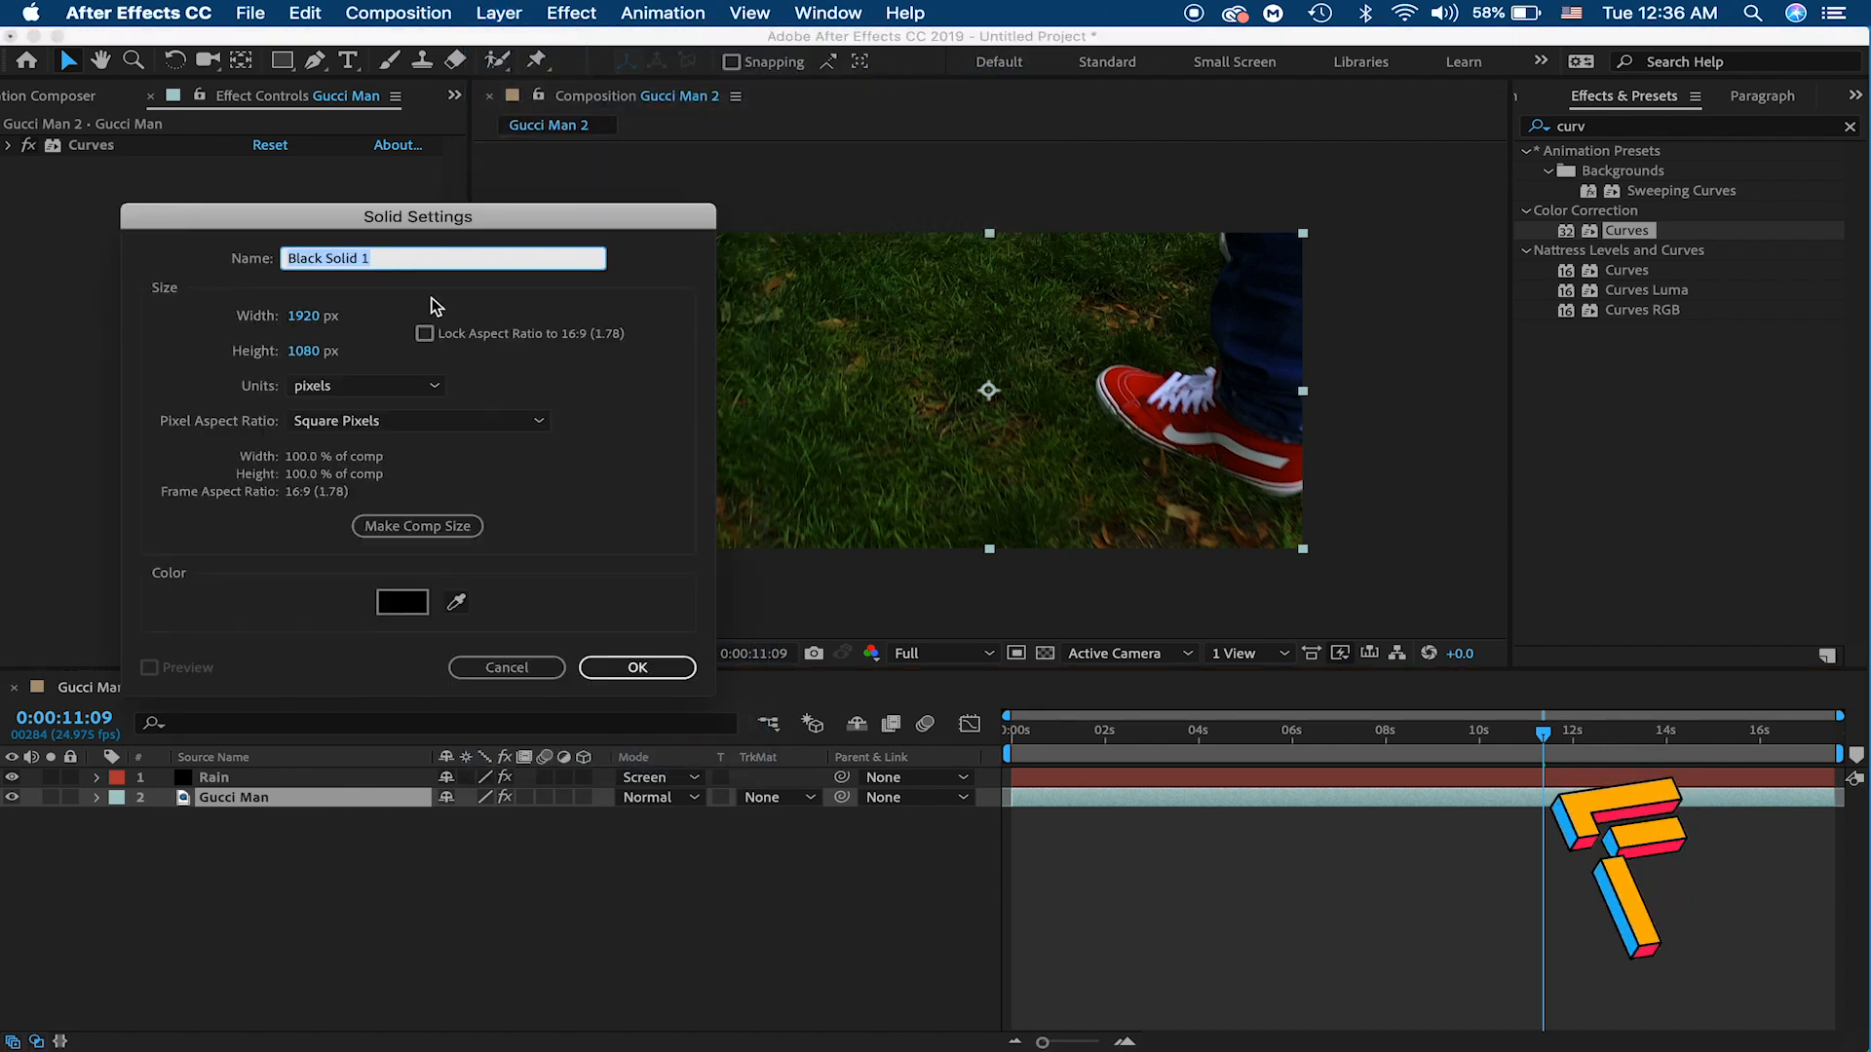
{"action": "type", "text": "Snow"}
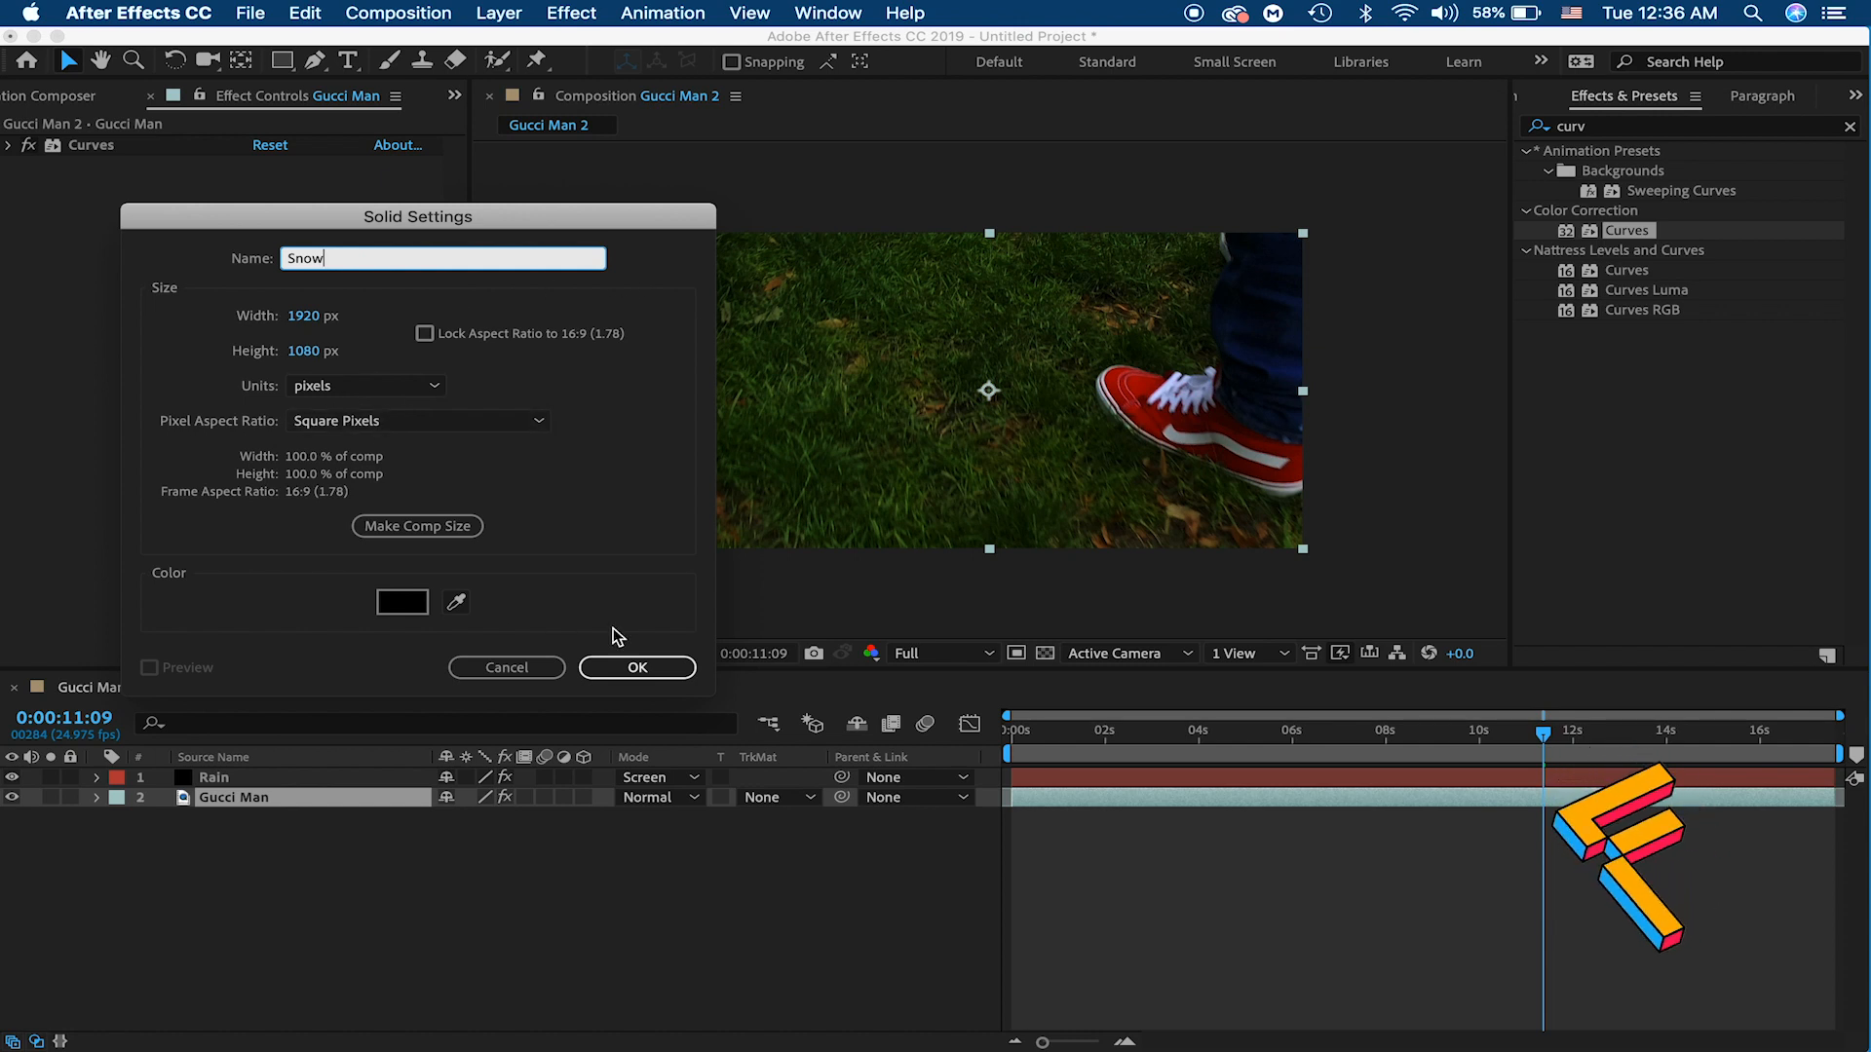
{"action": "left_click", "coordinate": [639, 669]}
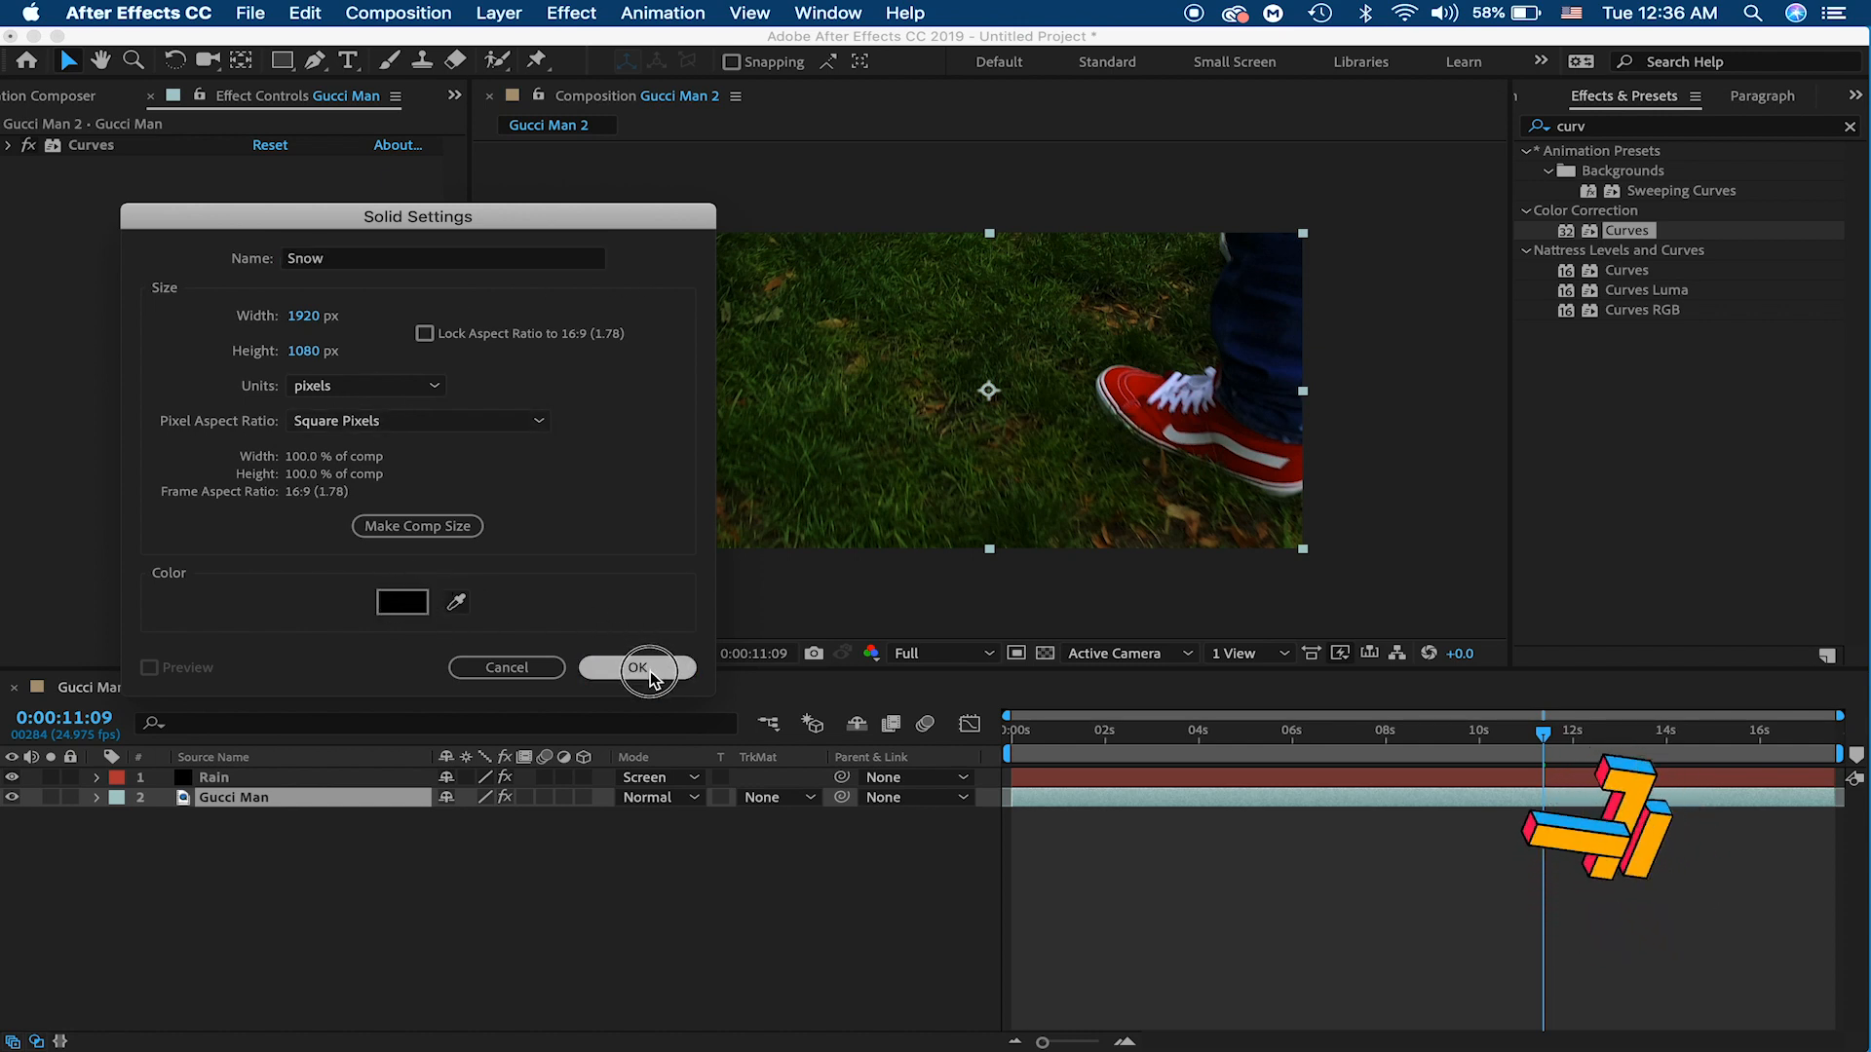
{"action": "left_click", "coordinate": [226, 800]}
{"action": "left_click_drag", "start_coordinate": [226, 807], "coordinate": [228, 776]}
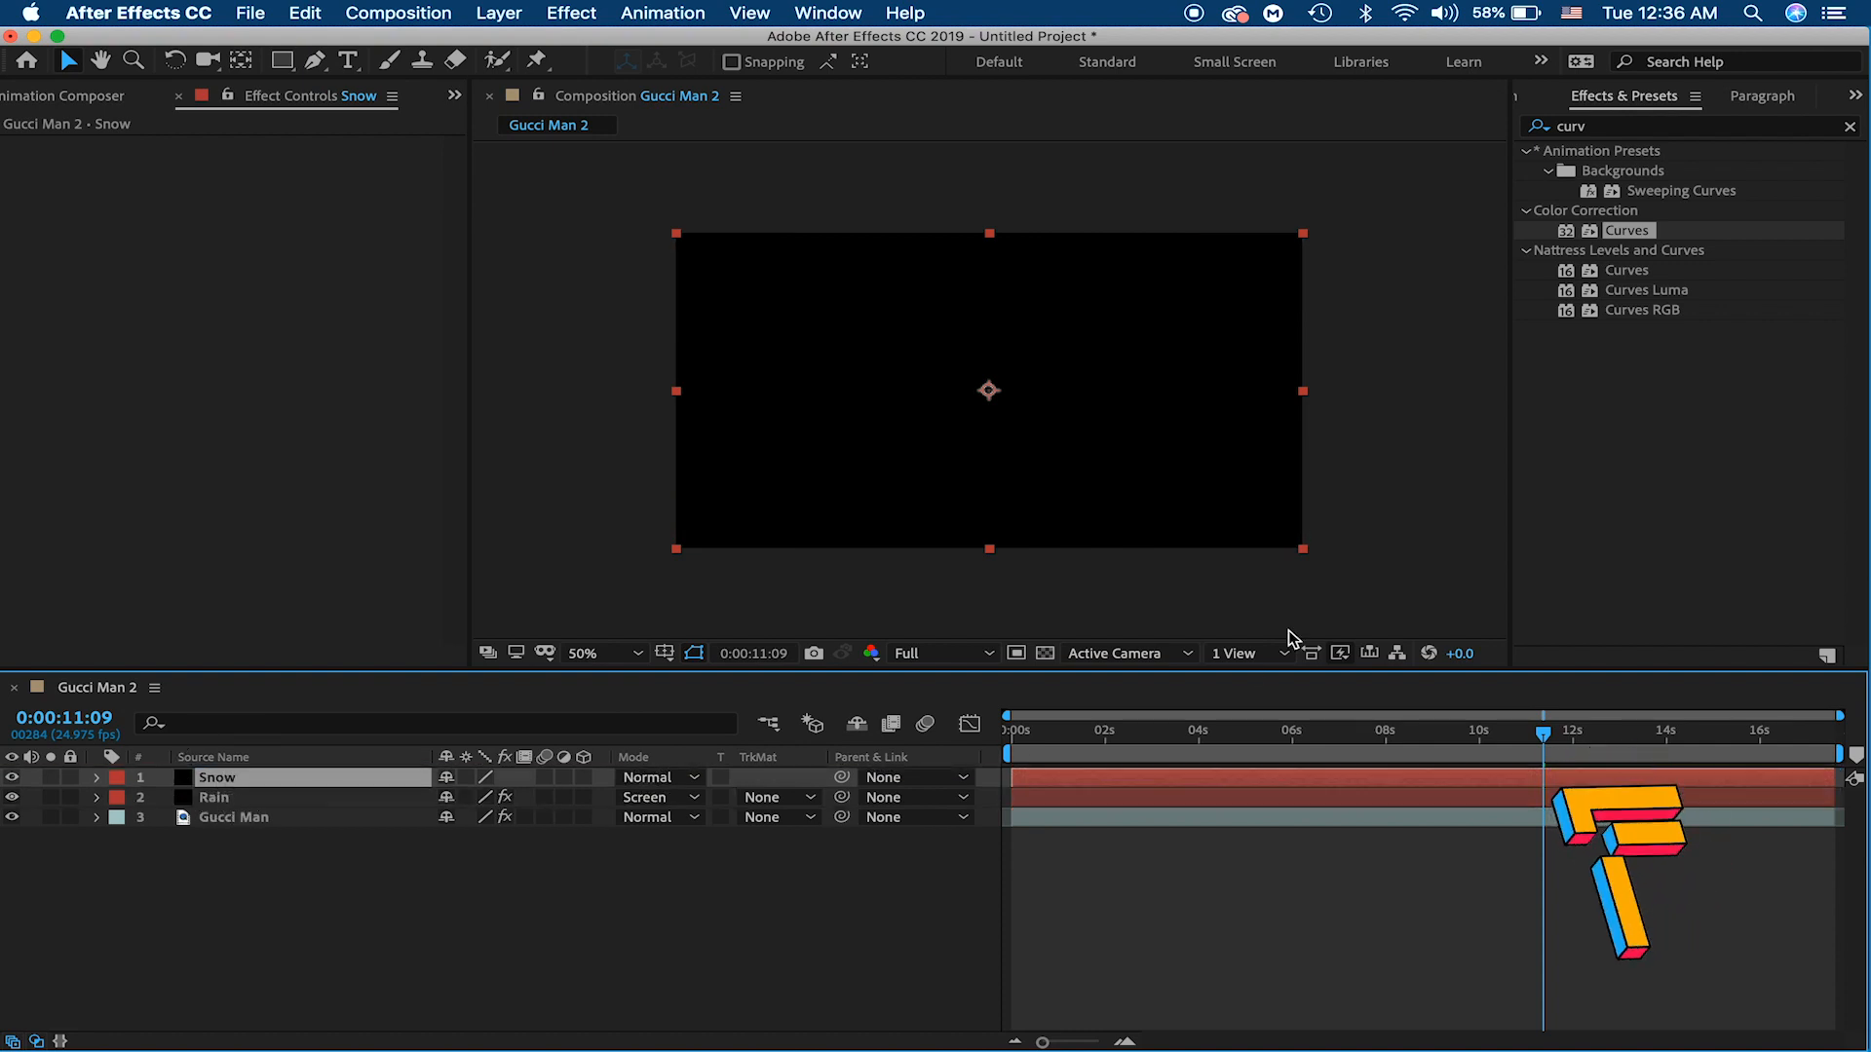
Step: Search the effects for "cc snow" and apply CC Snowfall to the Snow layer
{"action": "left_click_drag", "start_coordinate": [1615, 127], "coordinate": [1339, 115]}
{"action": "key", "text": "BackSpace"}
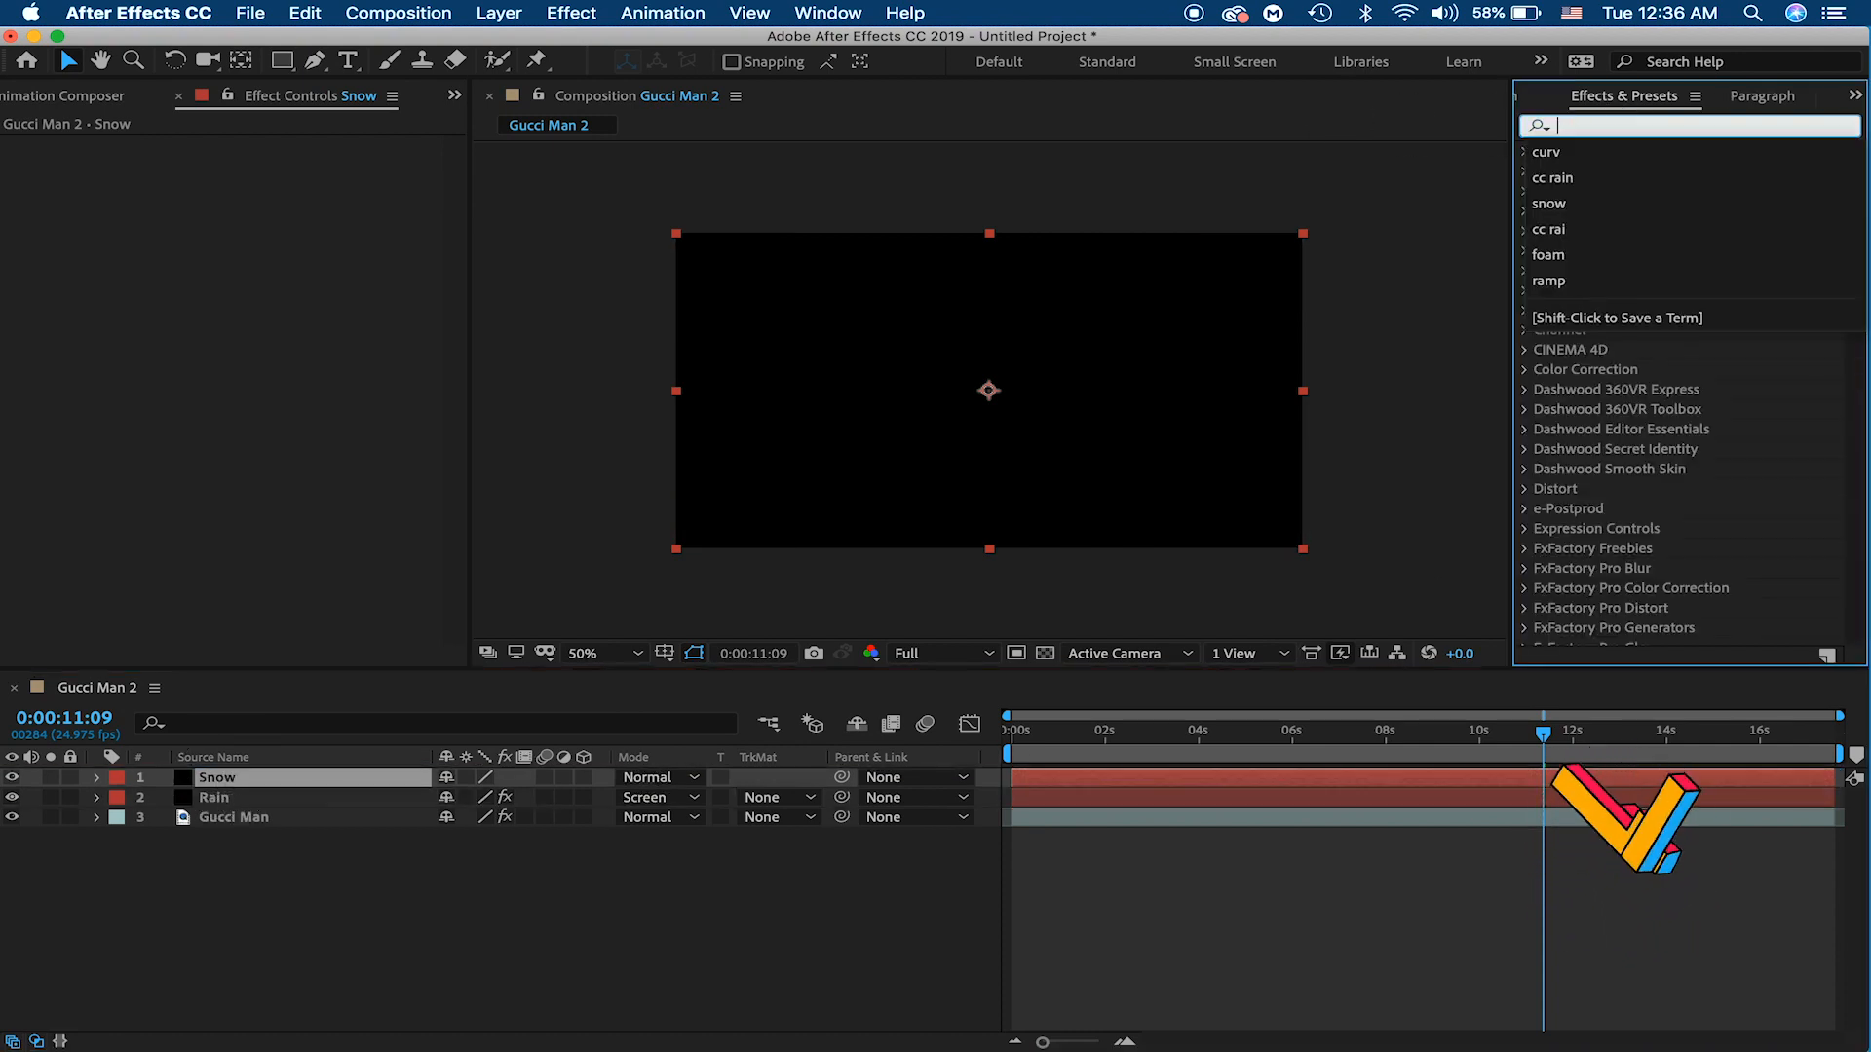
{"action": "type", "text": "cc s"}
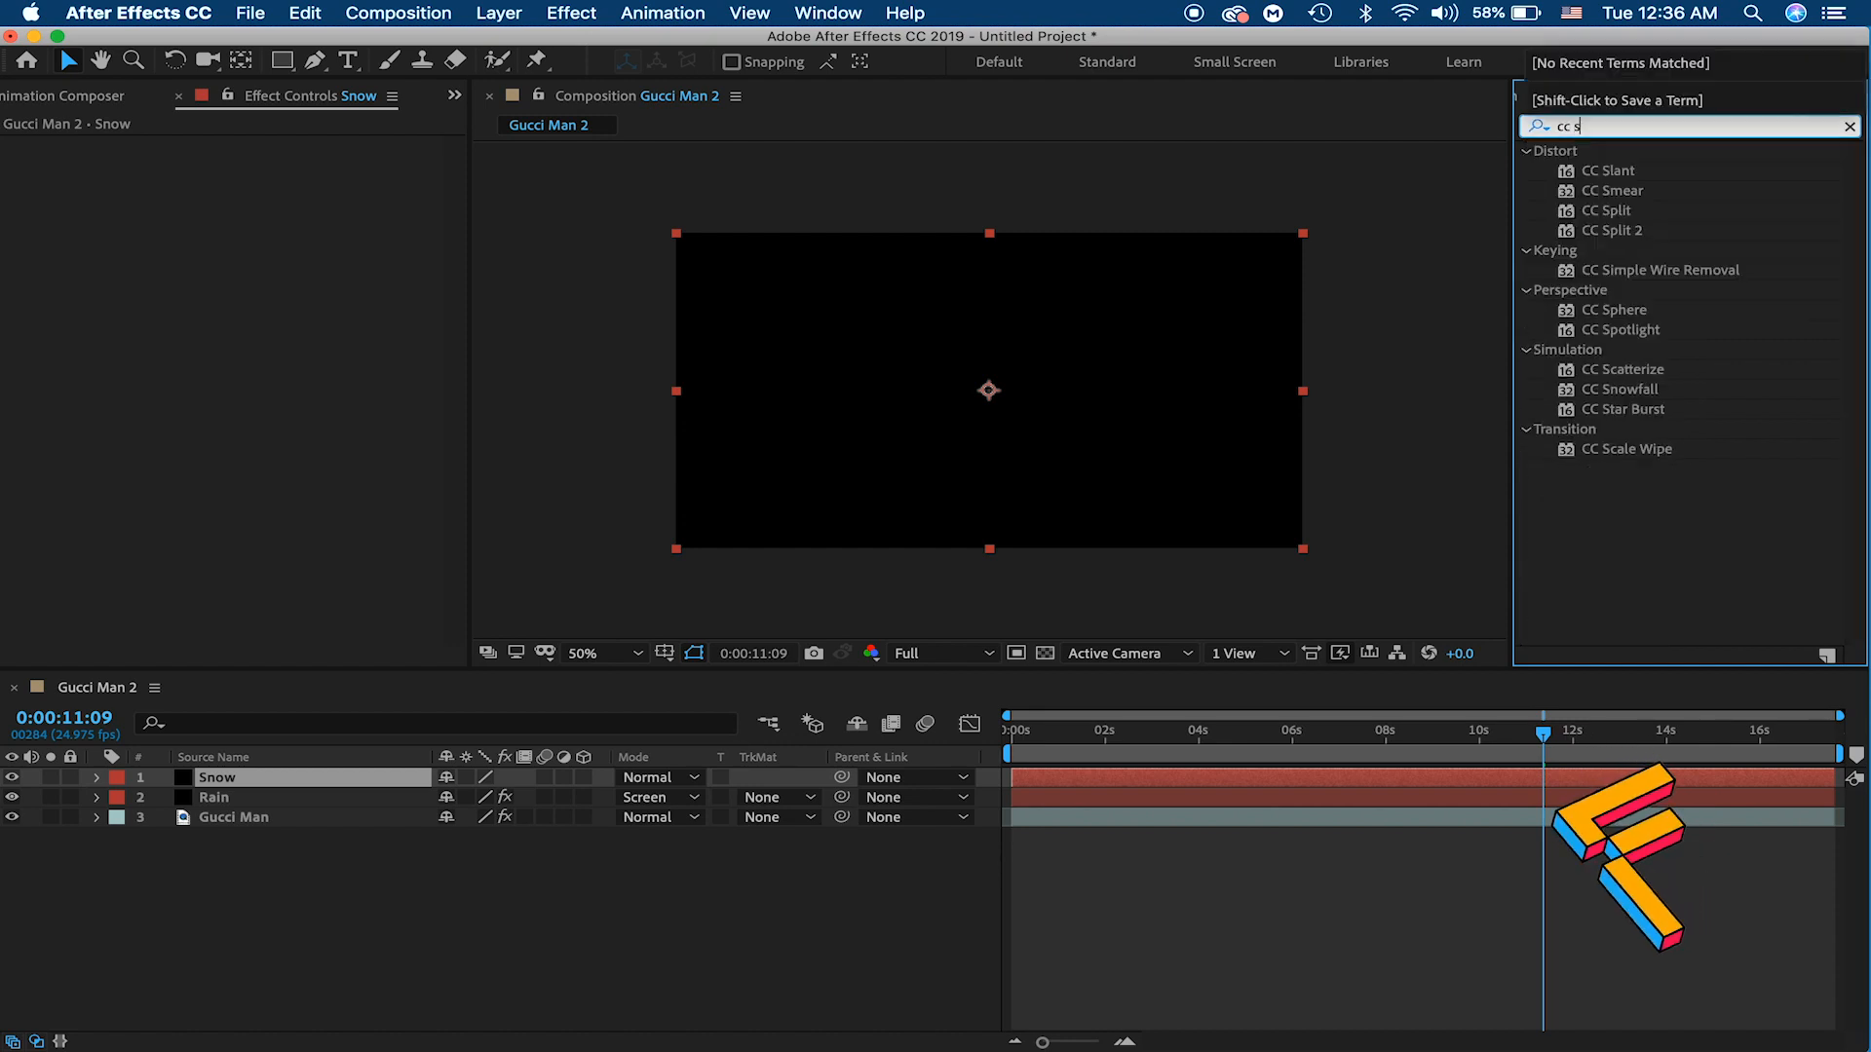
{"action": "type", "text": "now"}
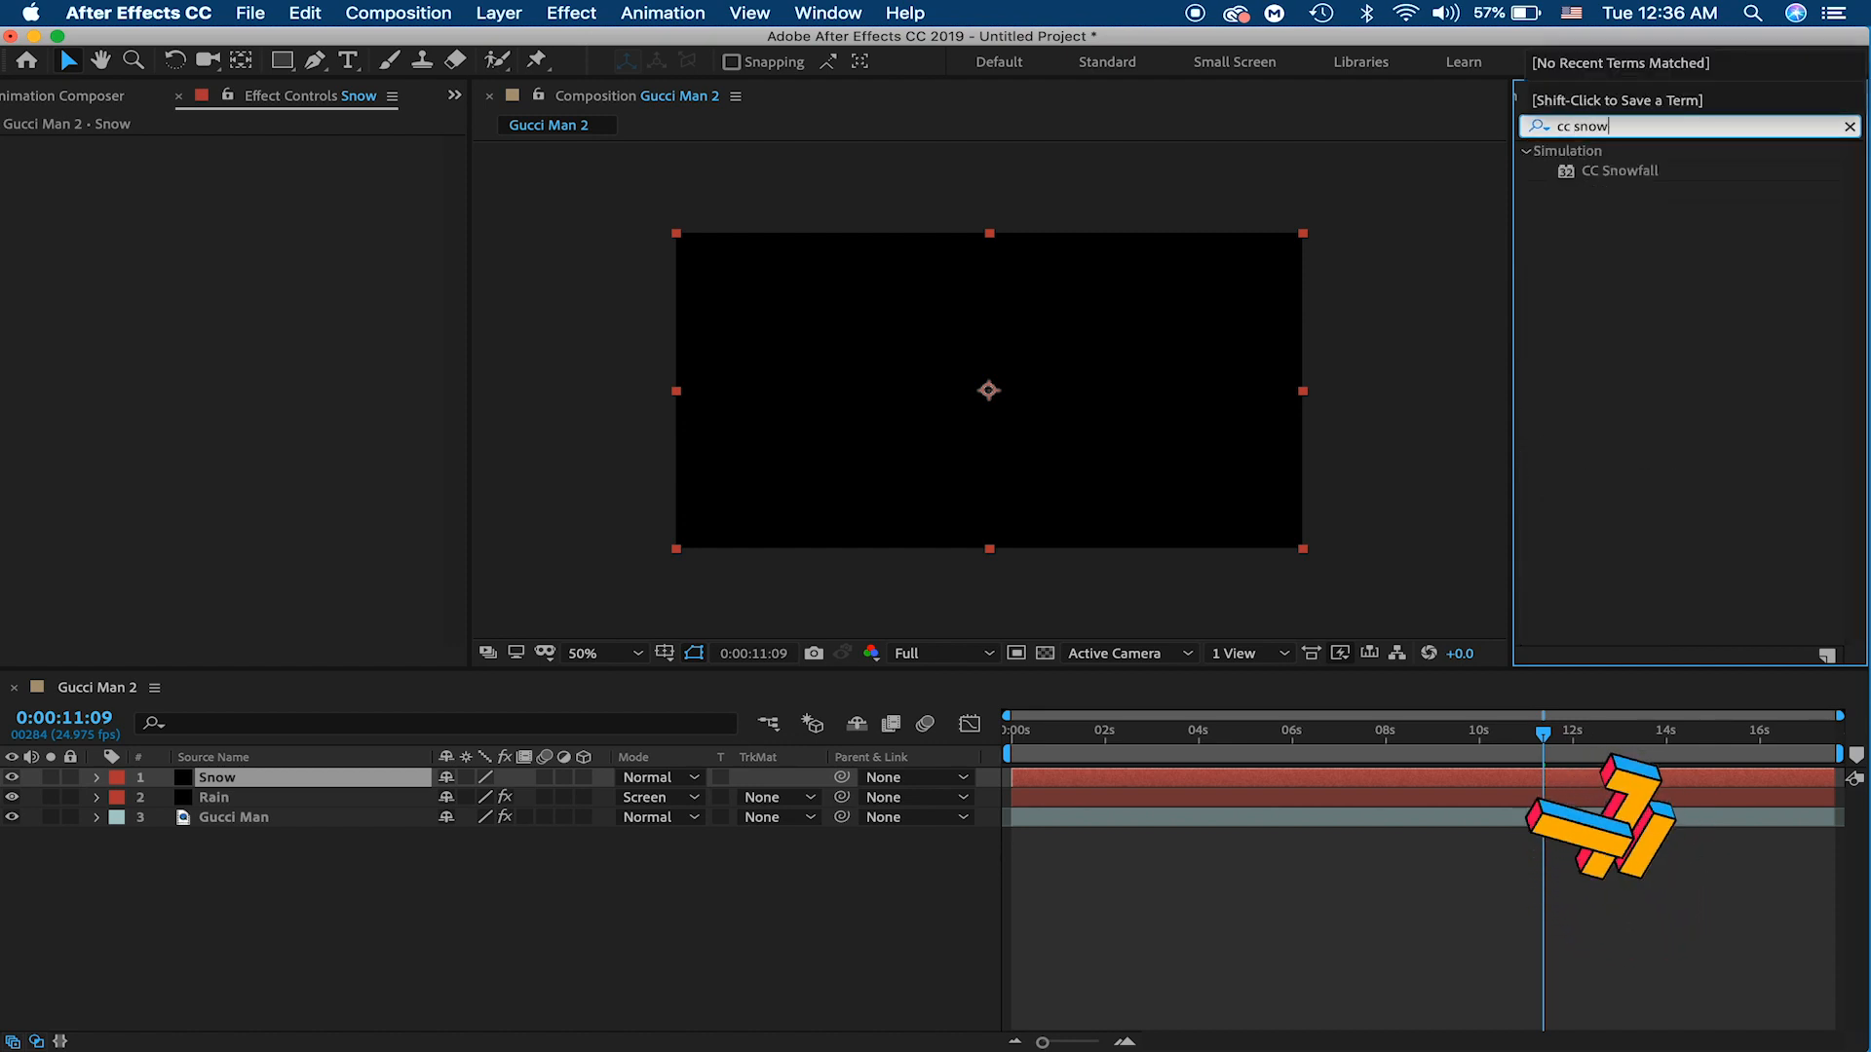
{"action": "left_click", "coordinate": [1696, 234]}
{"action": "left_click_drag", "start_coordinate": [1612, 171], "coordinate": [253, 775]}
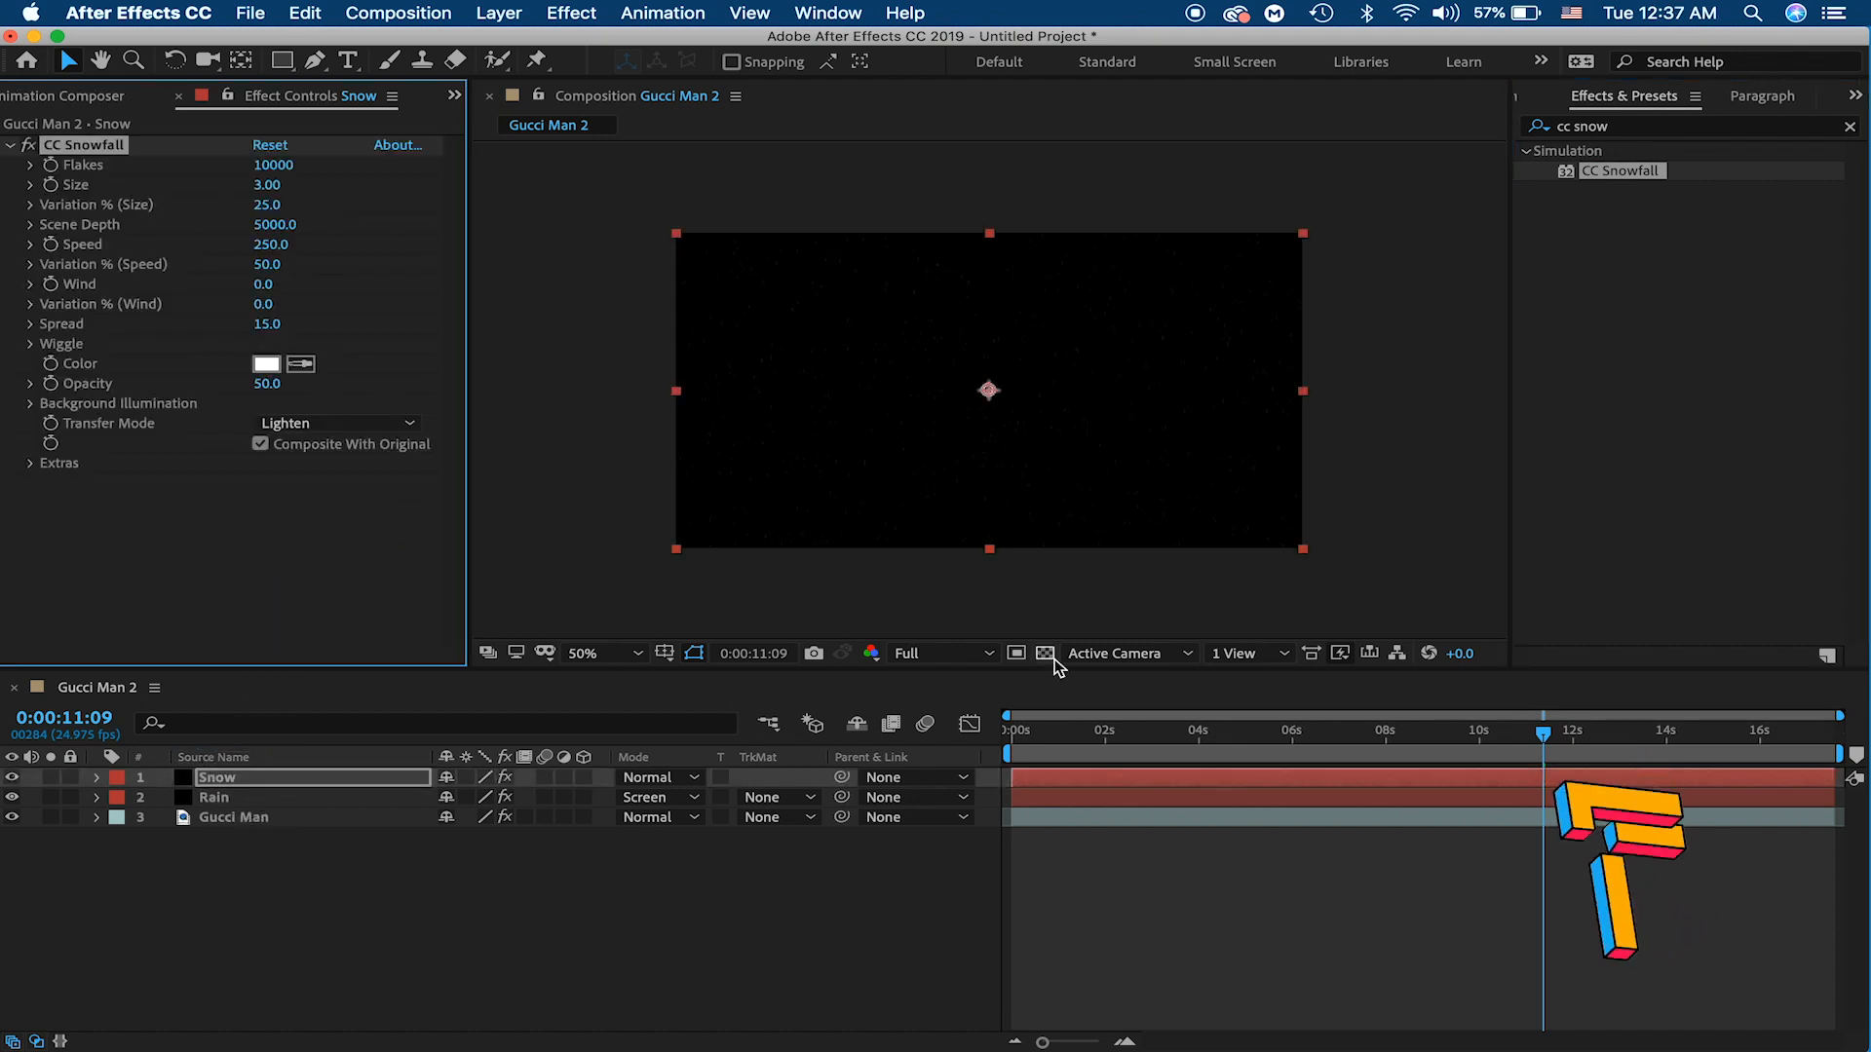
Step: Preview the default CC Snowfall from the start of the composition
{"action": "left_click_drag", "start_coordinate": [1087, 730], "coordinate": [876, 729]}
{"action": "key", "text": "space"}
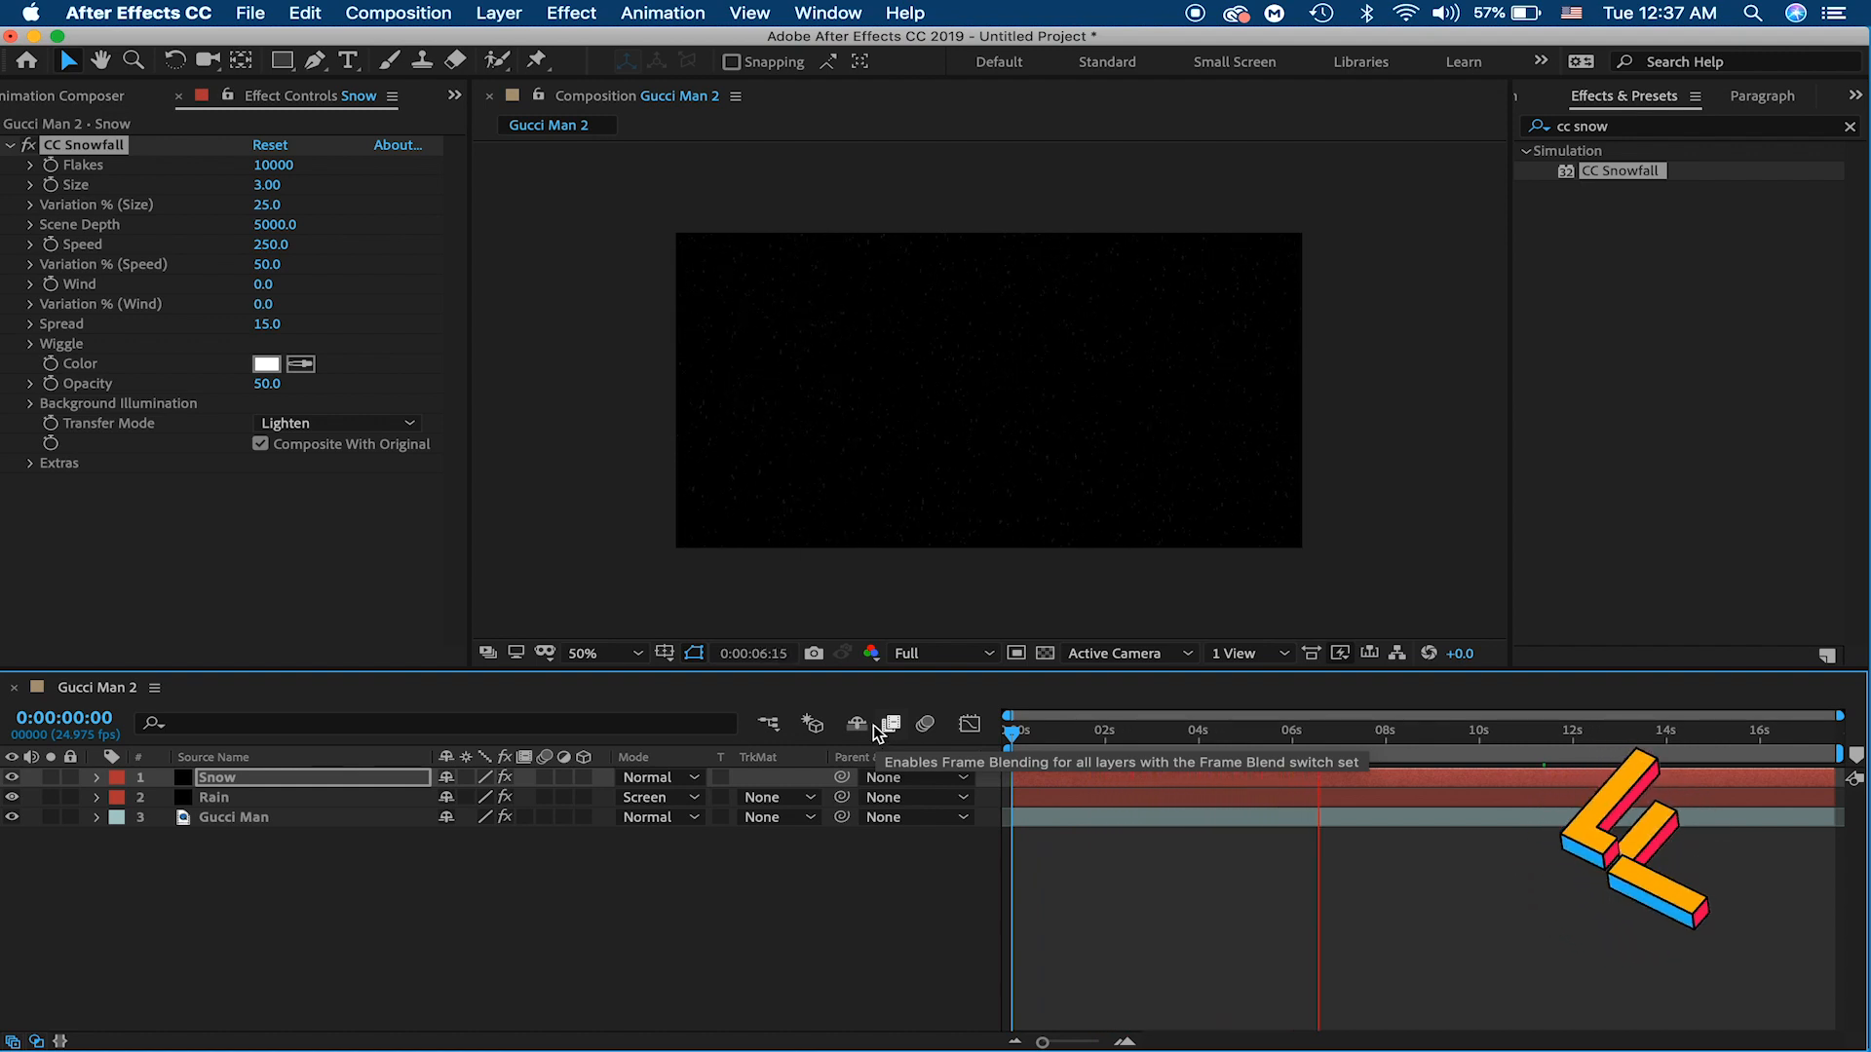
{"action": "key", "text": "space"}
Step: Try a CC Snowfall Size of 10 and preview the snow from the start
{"action": "left_click", "coordinate": [269, 185]}
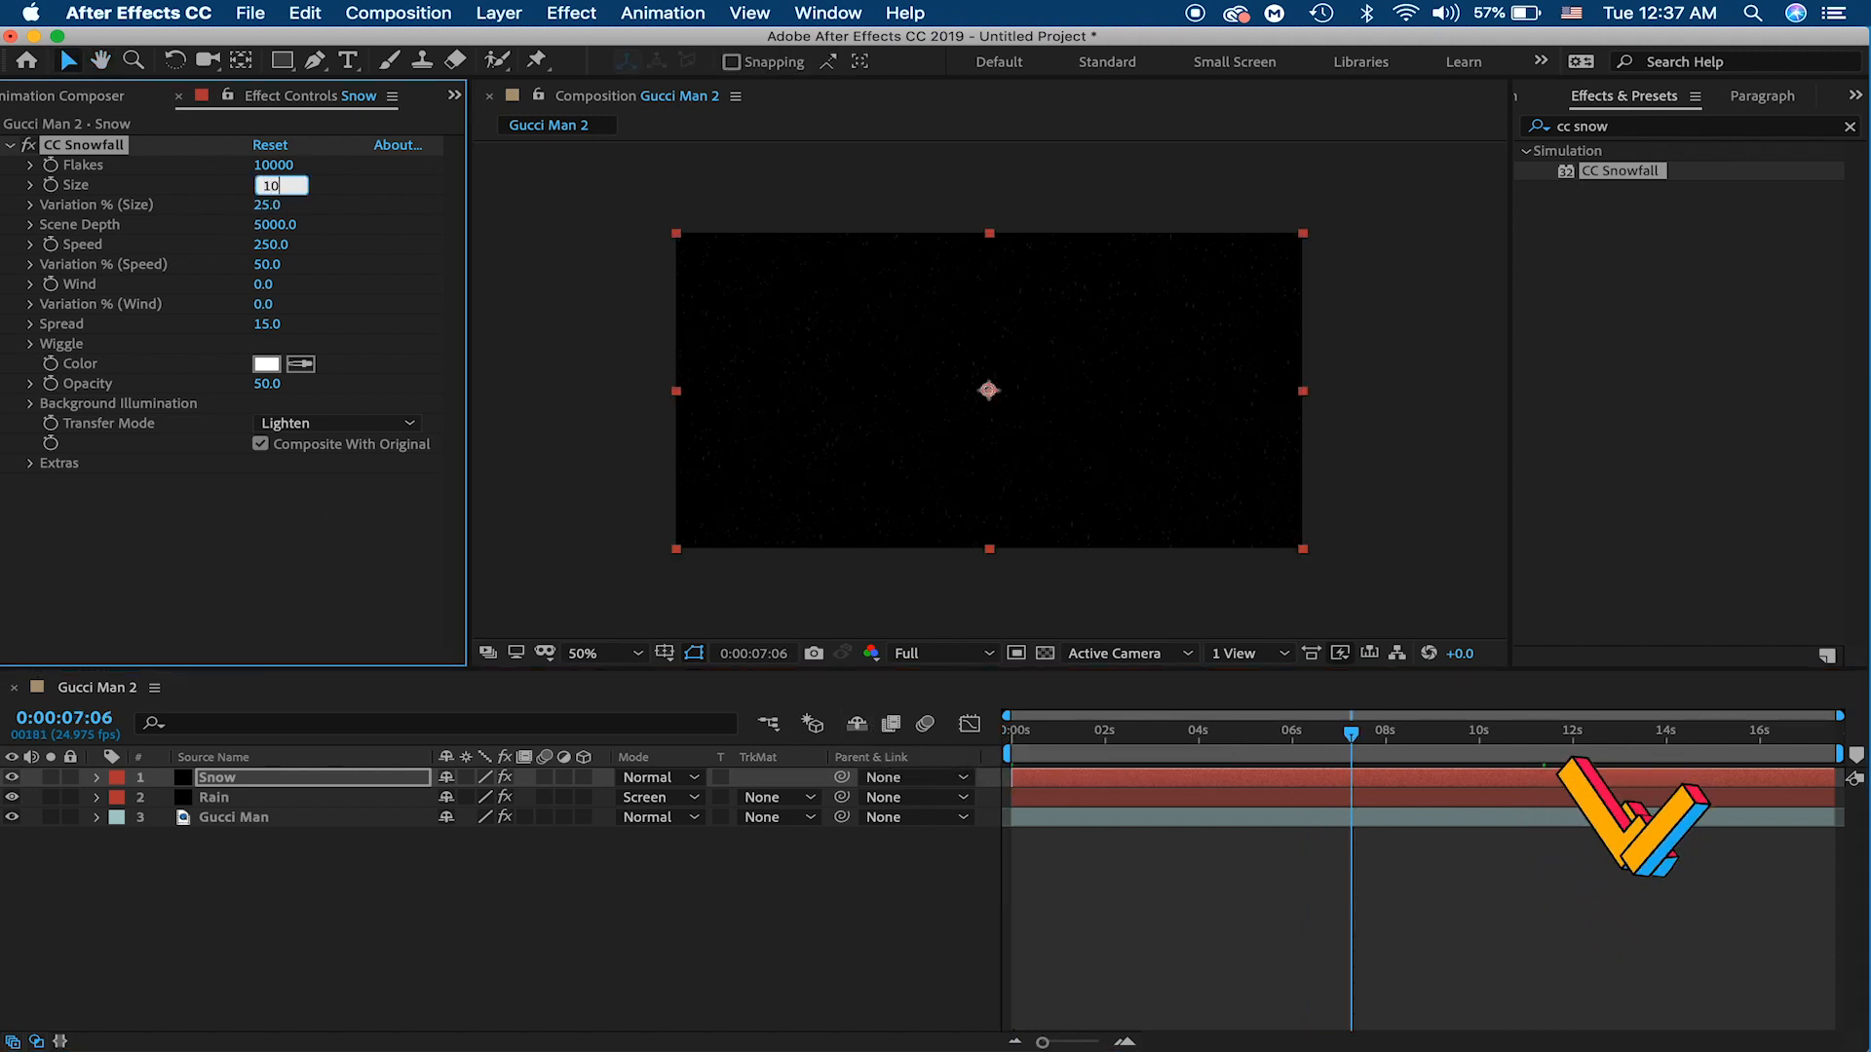
{"action": "left_click", "coordinate": [275, 505]}
{"action": "left_click", "coordinate": [1033, 682]}
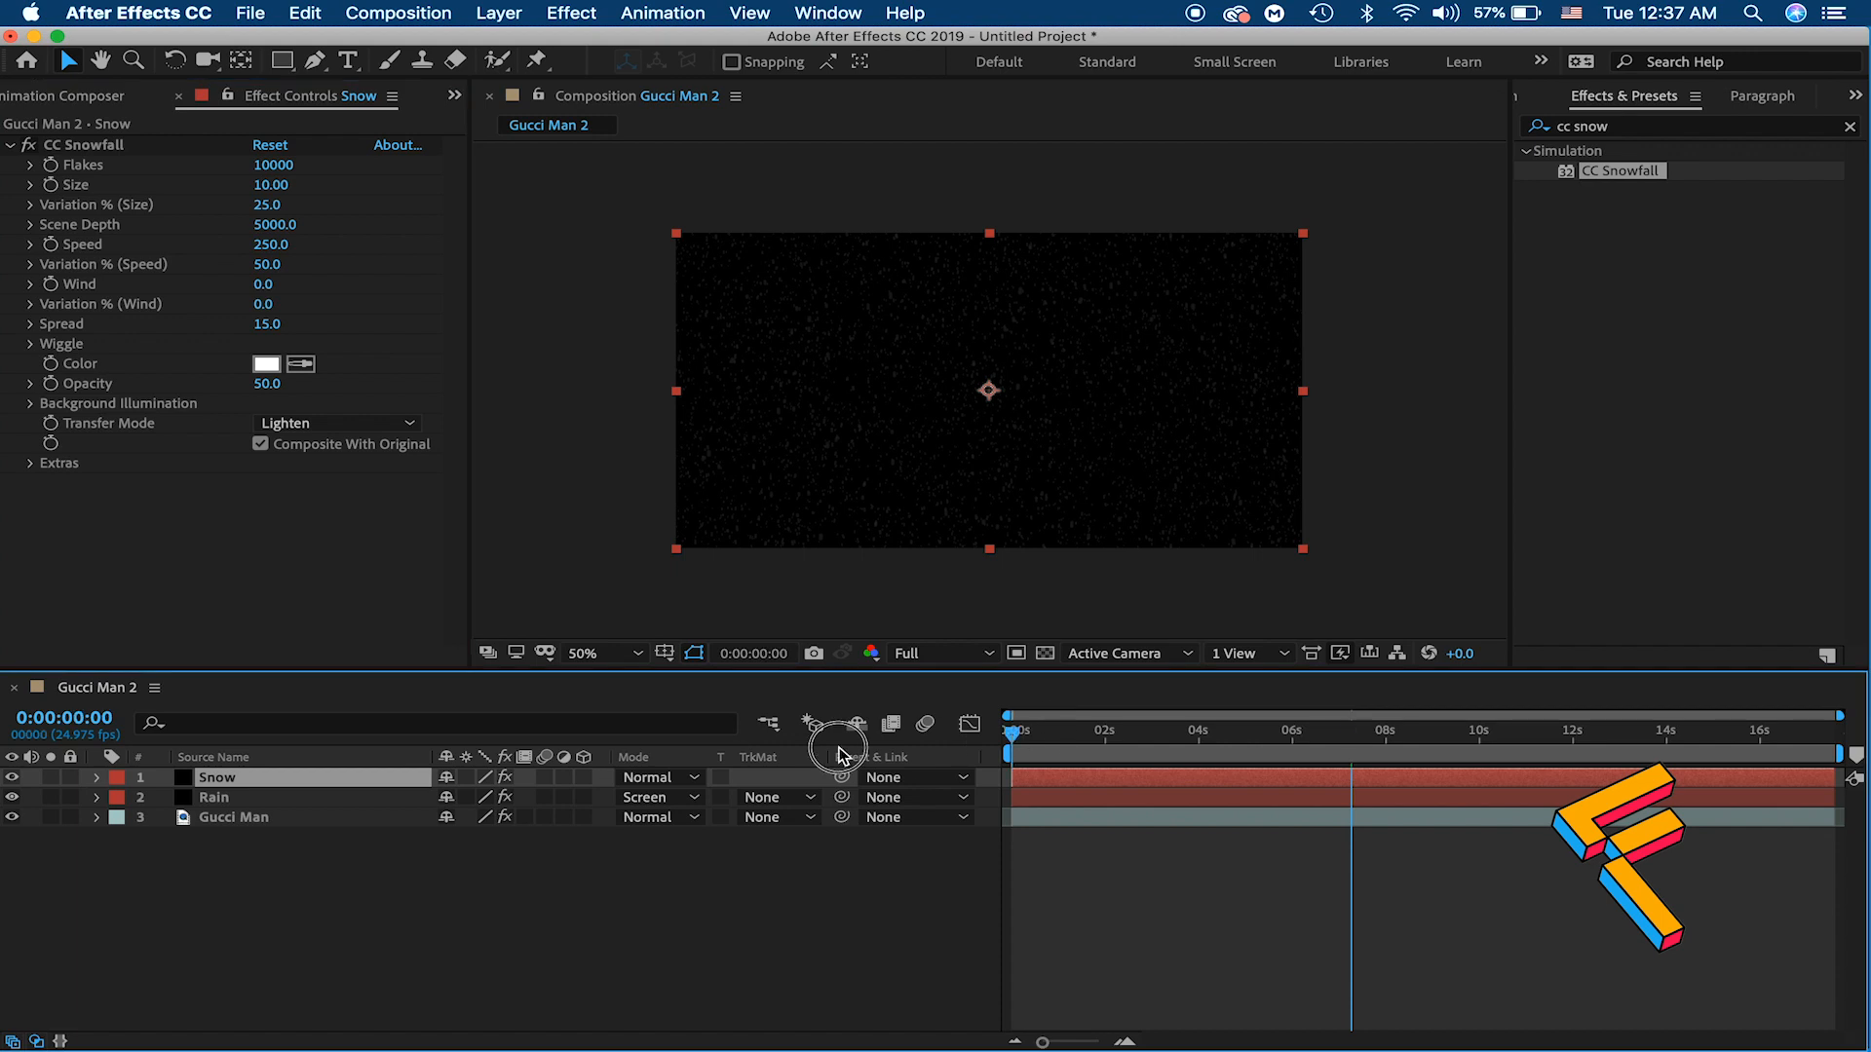
{"action": "key", "text": "Home"}
{"action": "key", "text": "space"}
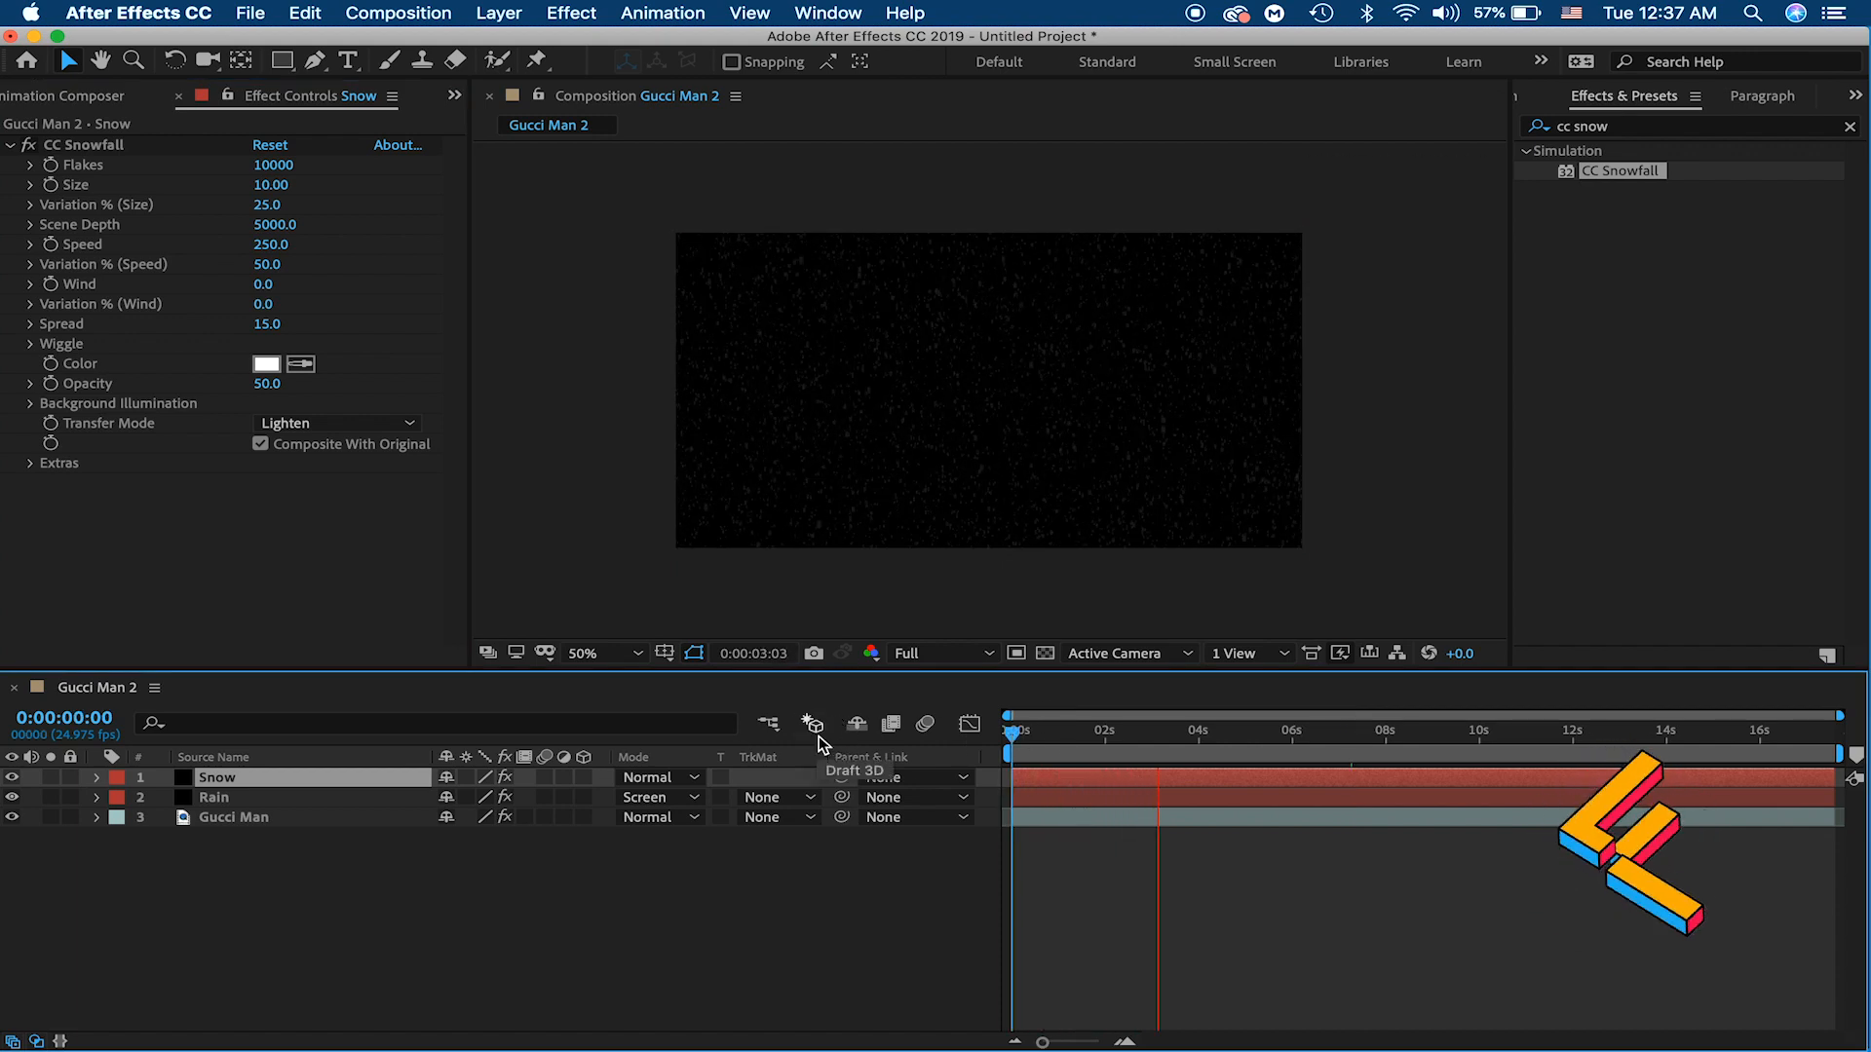
Step: Set the CC Snowfall Size to 15 and preview the snow from the start
{"action": "left_click", "coordinate": [273, 186]}
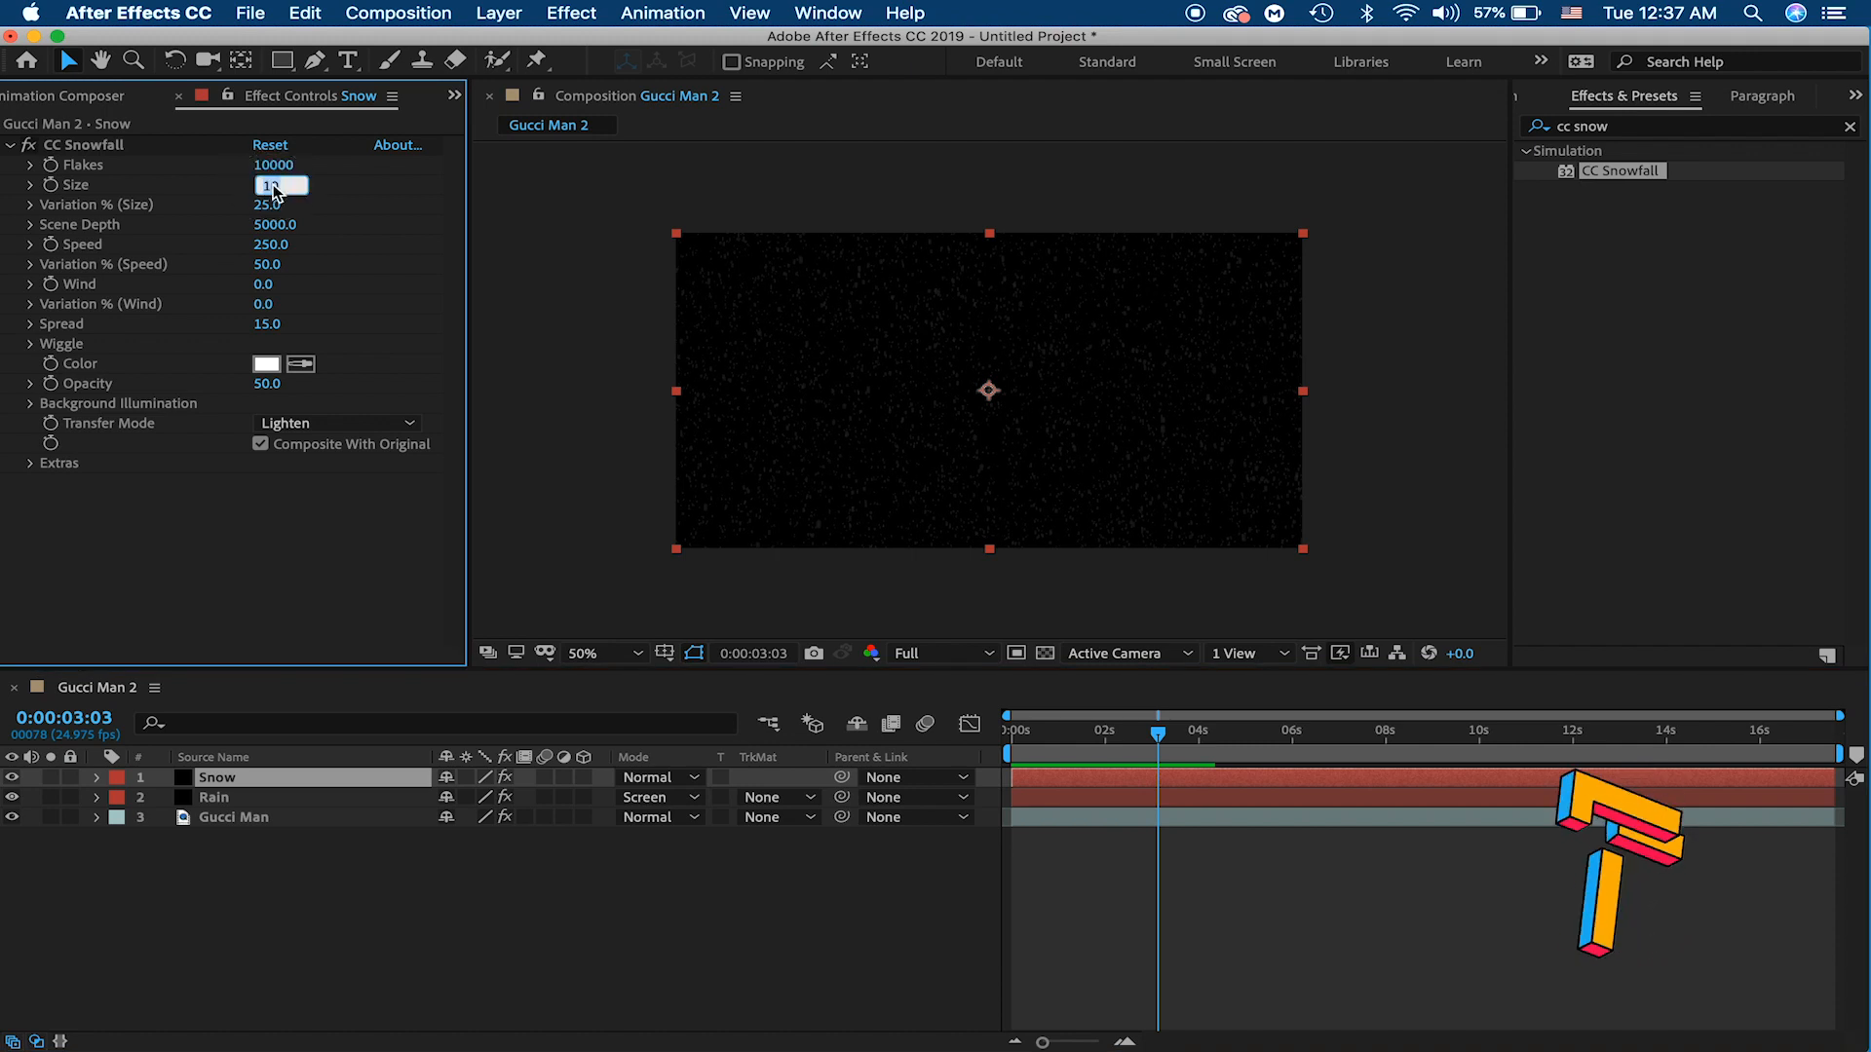
{"action": "key", "text": "Return"}
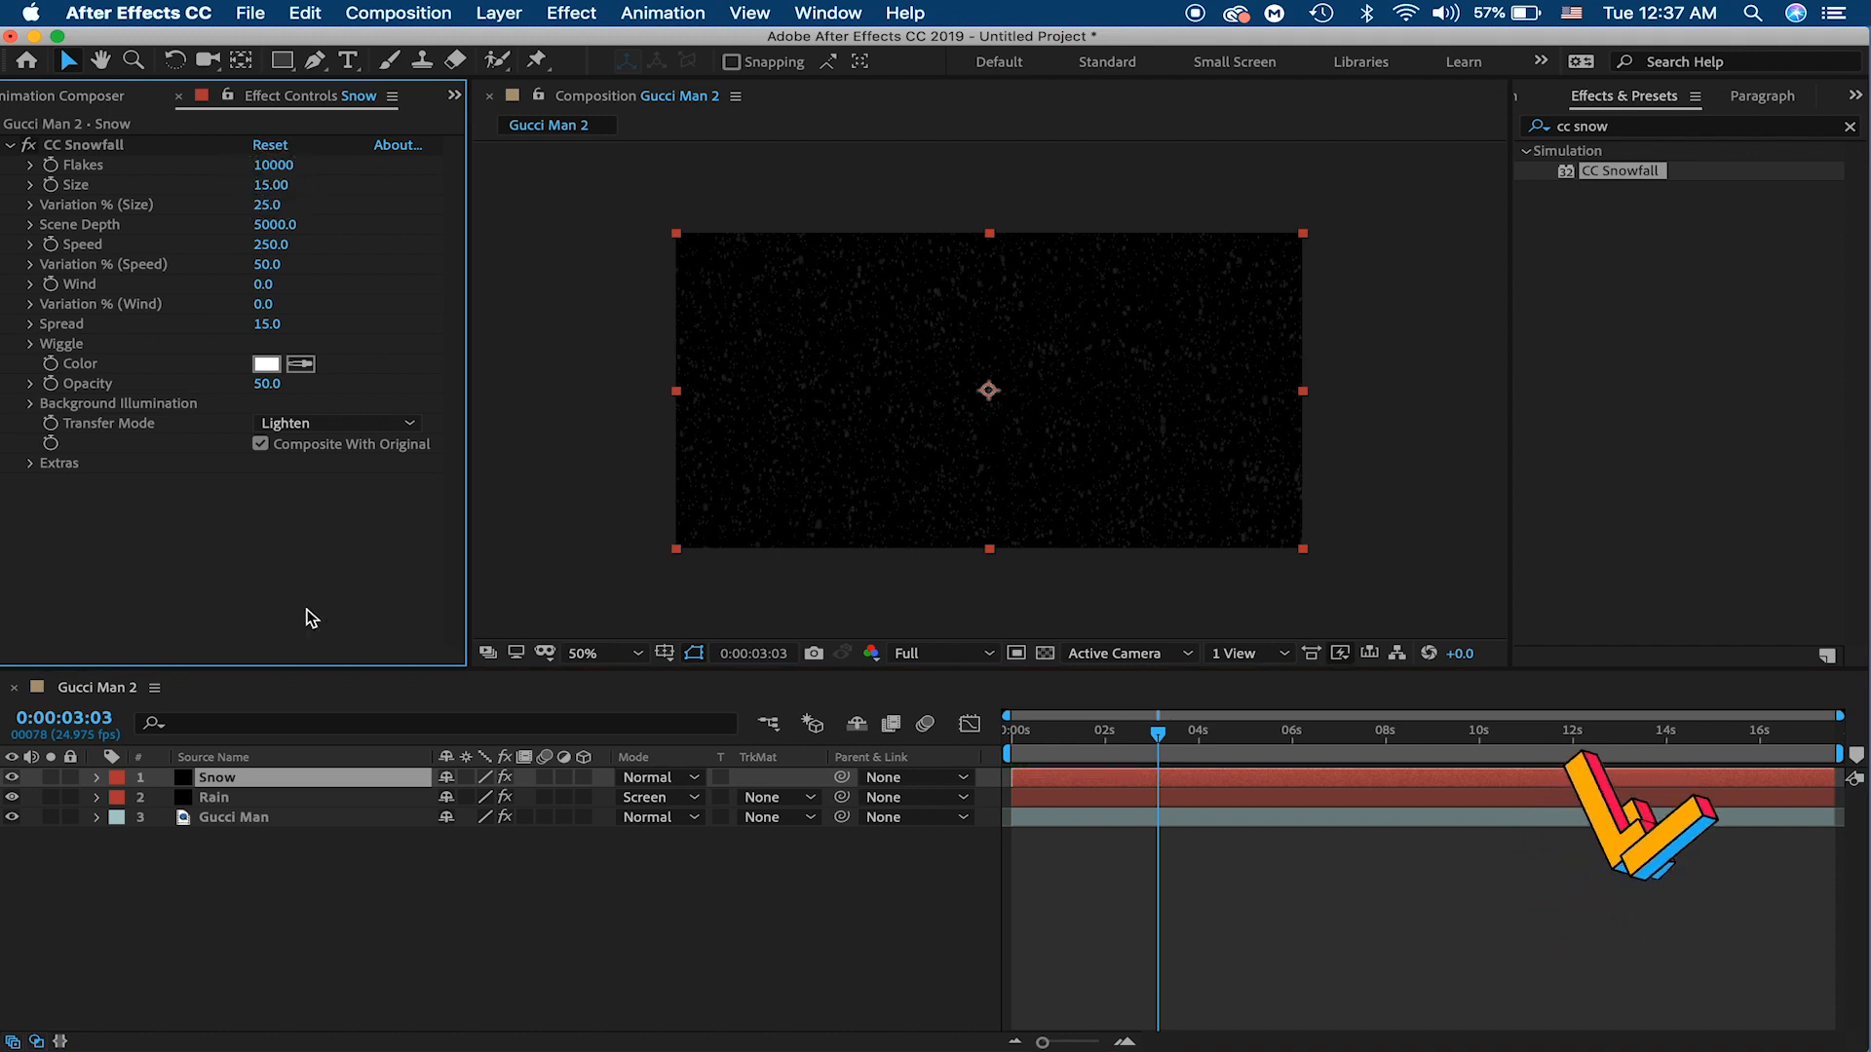
{"action": "left_click_drag", "start_coordinate": [1045, 737], "coordinate": [889, 747]}
{"action": "key", "text": "space"}
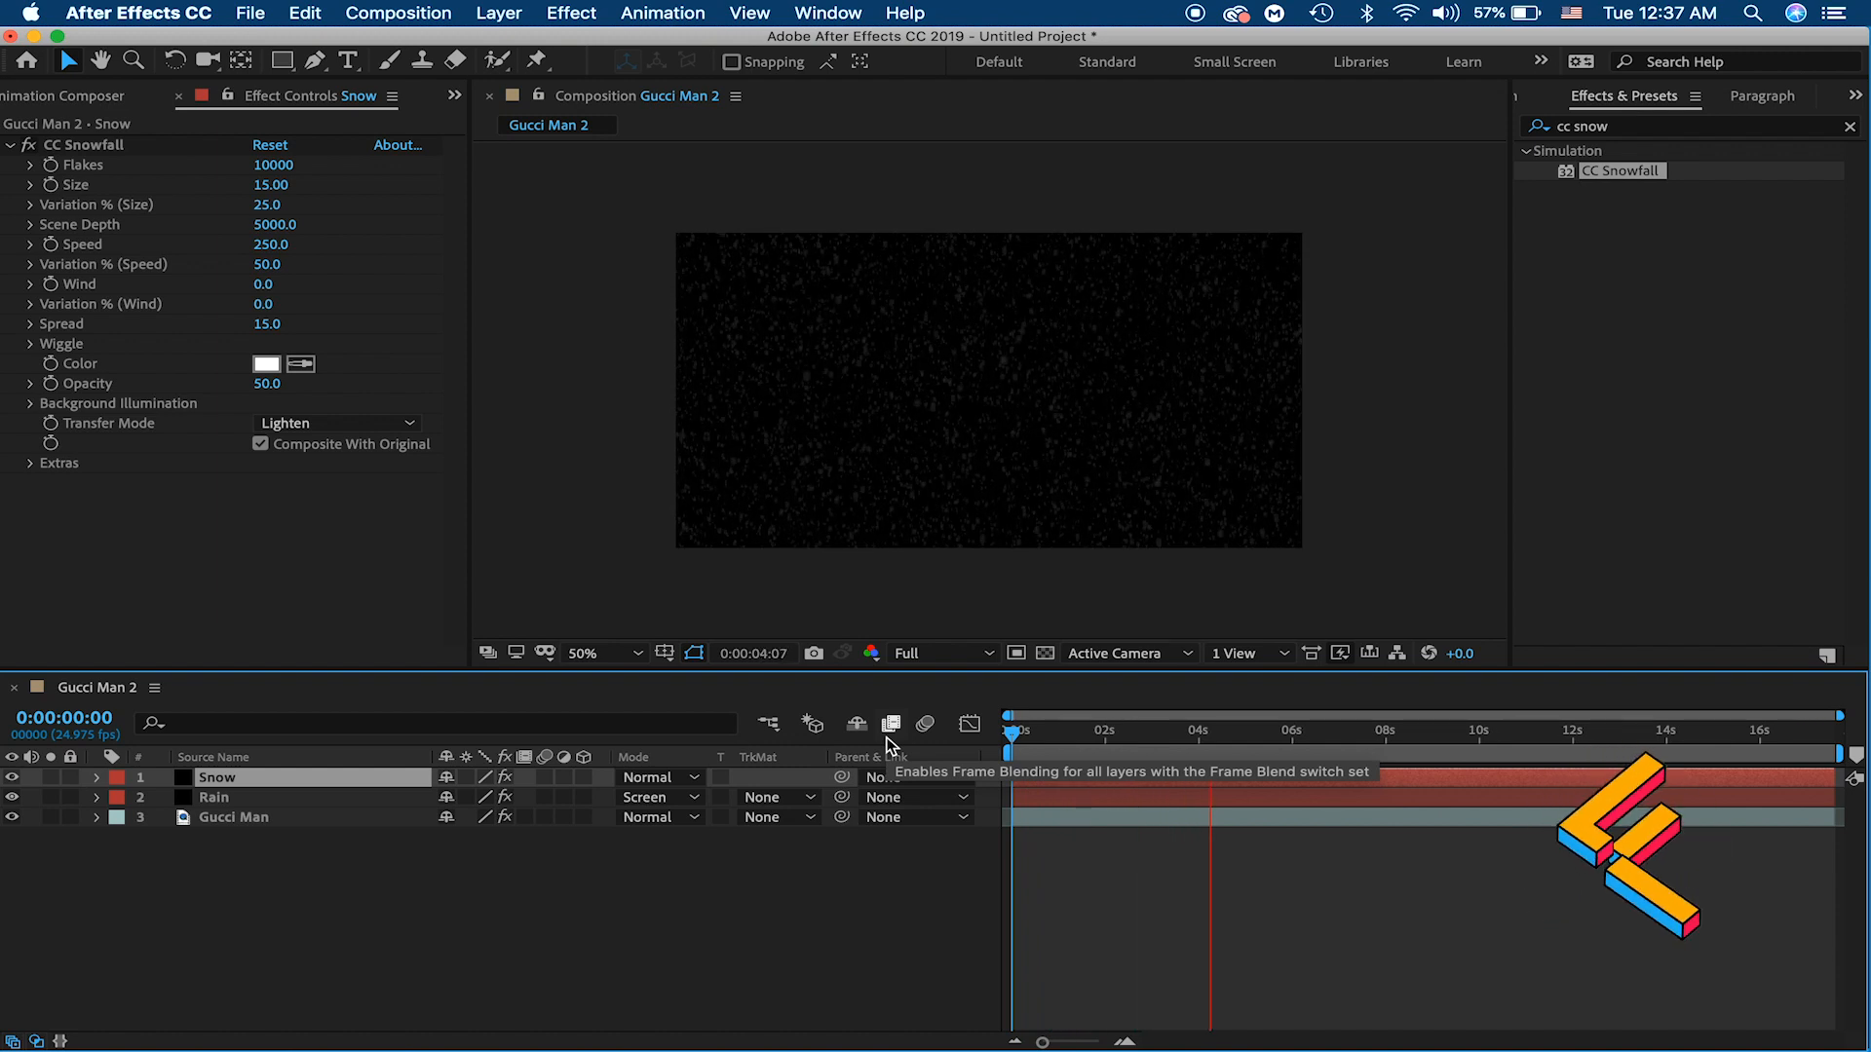
{"action": "key", "text": "space"}
Step: Set the CC Snowfall Speed to 2000 and preview the falling snow
{"action": "left_click", "coordinate": [271, 246]}
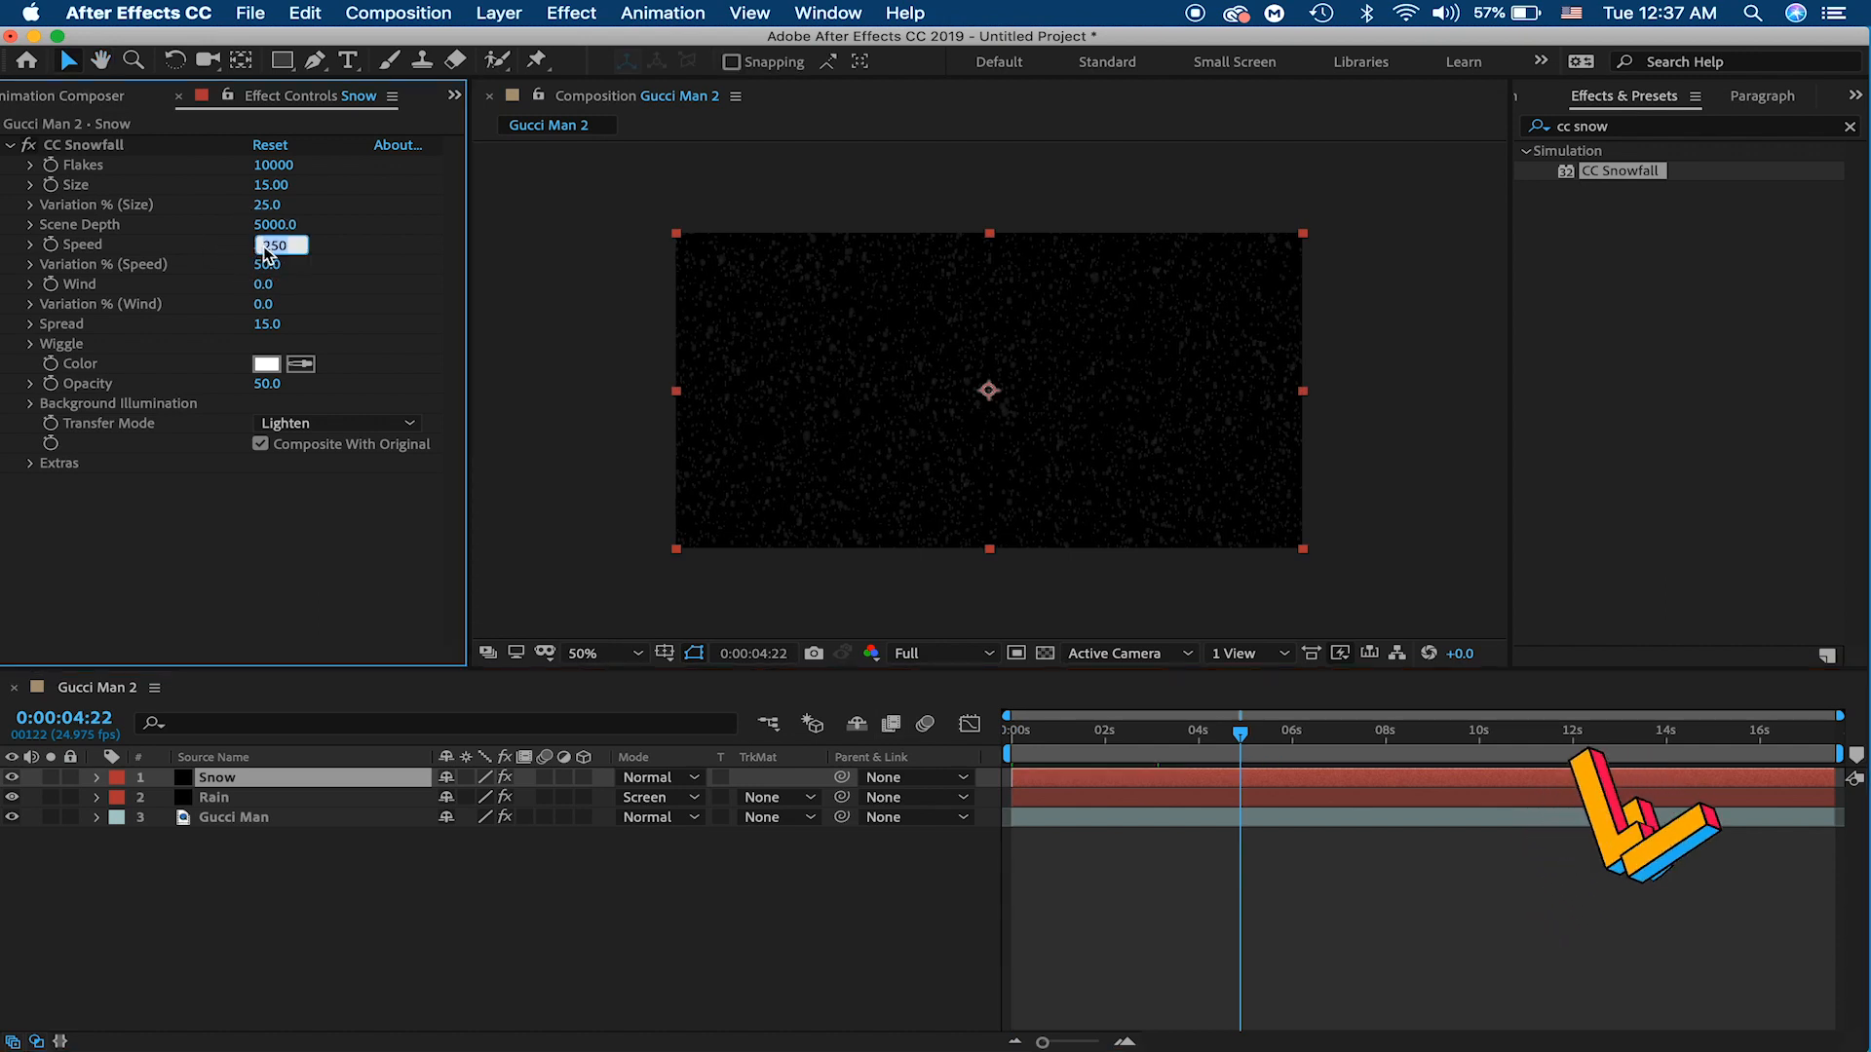
{"action": "left_click", "coordinate": [268, 516]}
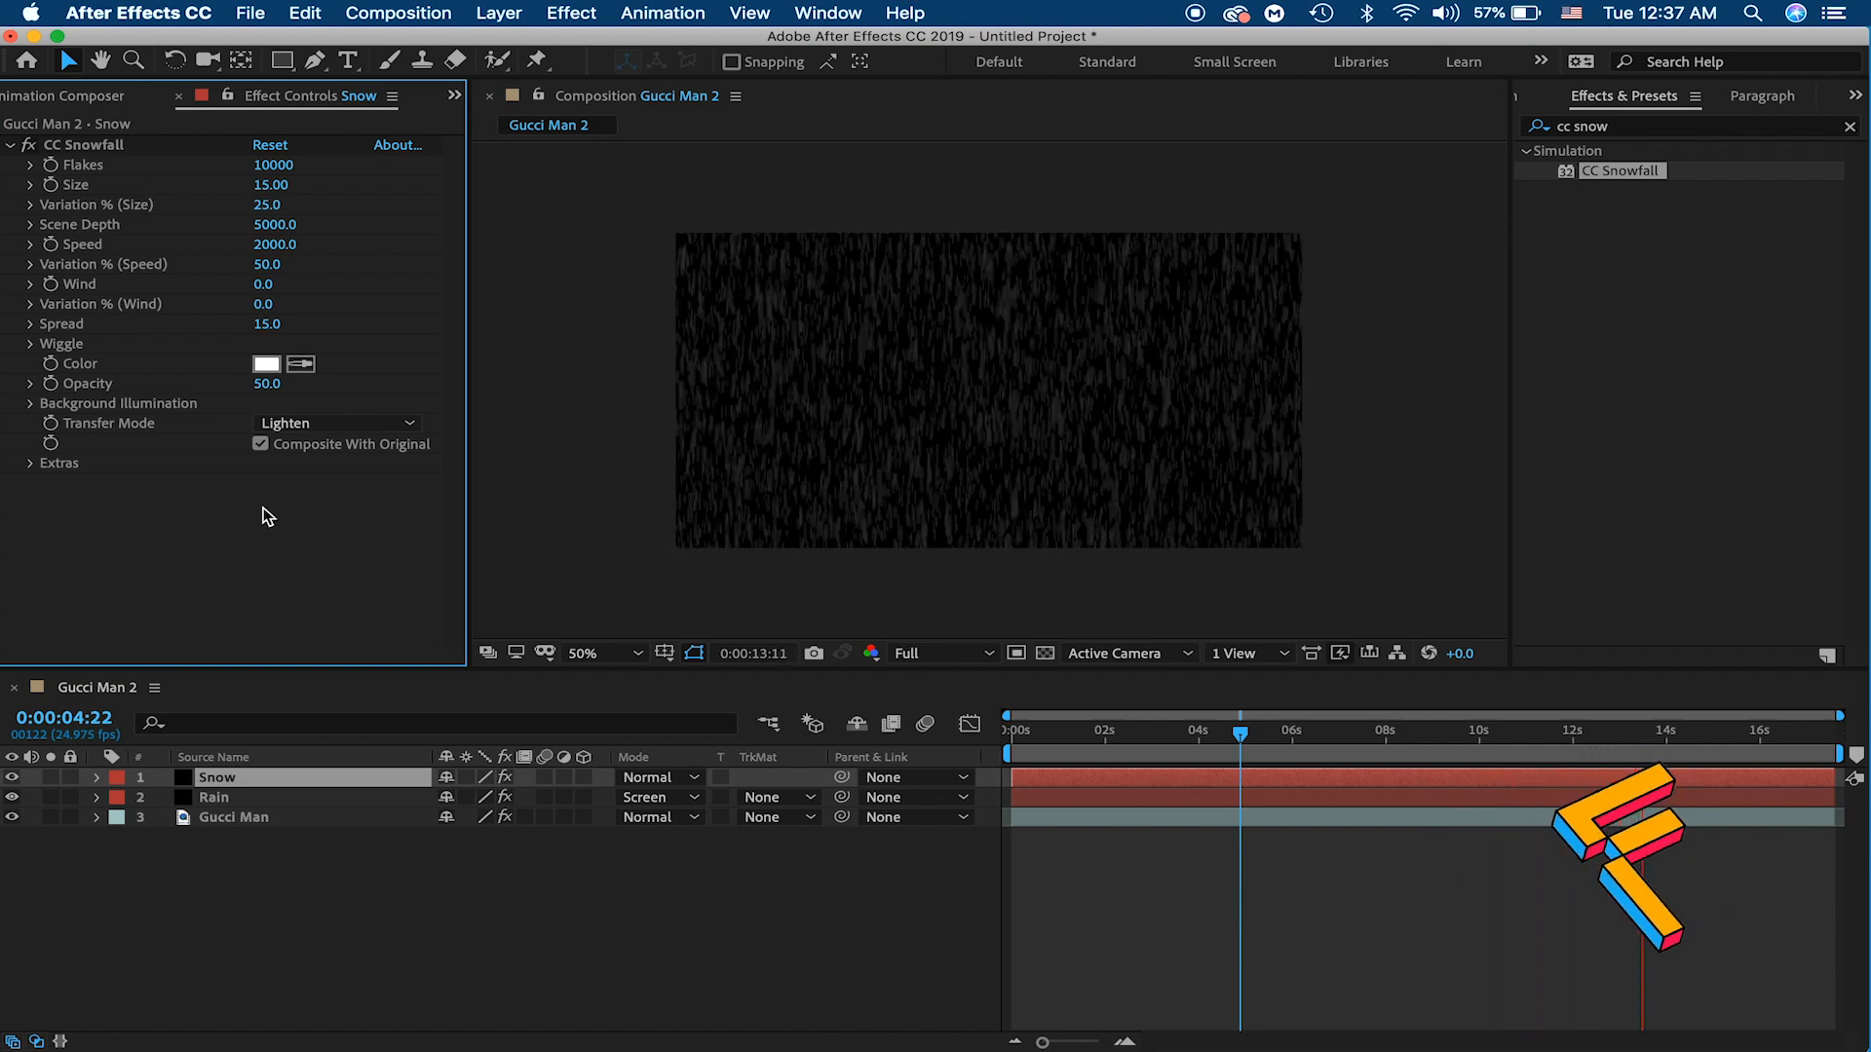
{"action": "key", "text": "space"}
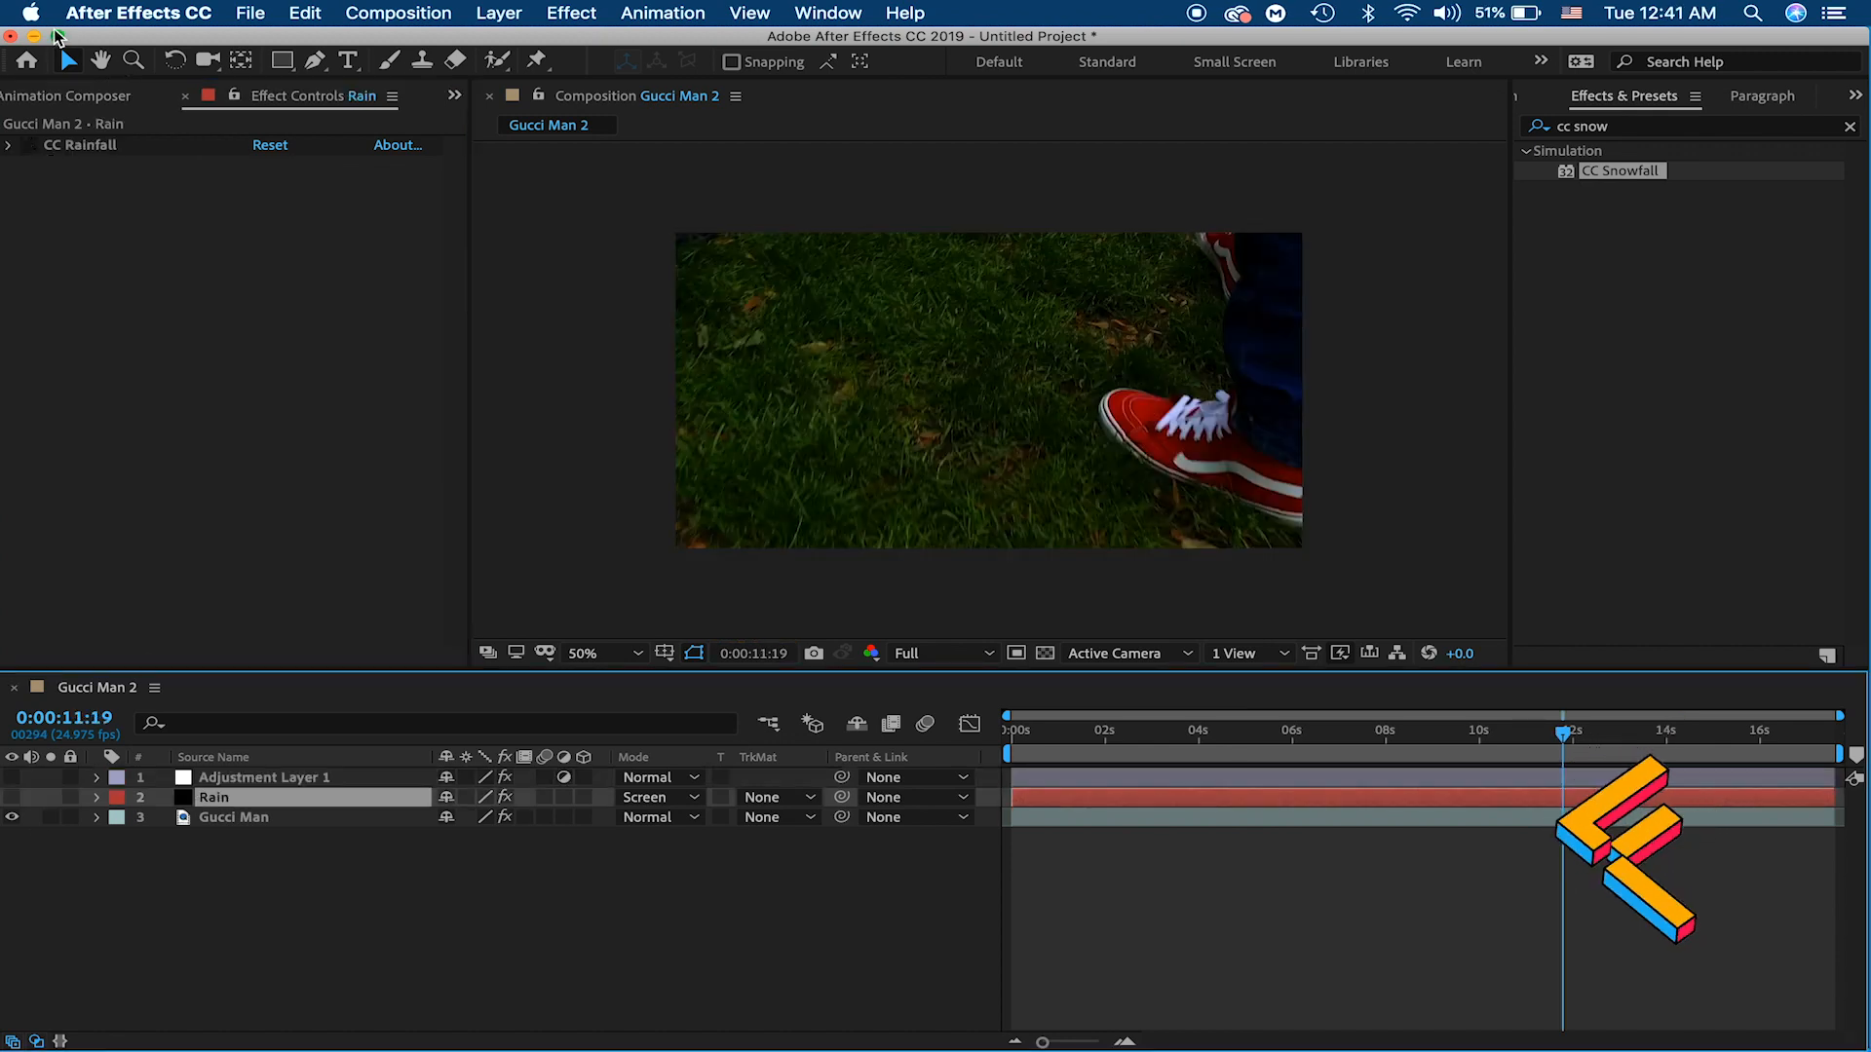
Step: Minimize After Effects and open the Rain Tut 3 folder from the desktop in Finder
{"action": "left_click", "coordinate": [96, 15]}
{"action": "left_click", "coordinate": [147, 173]}
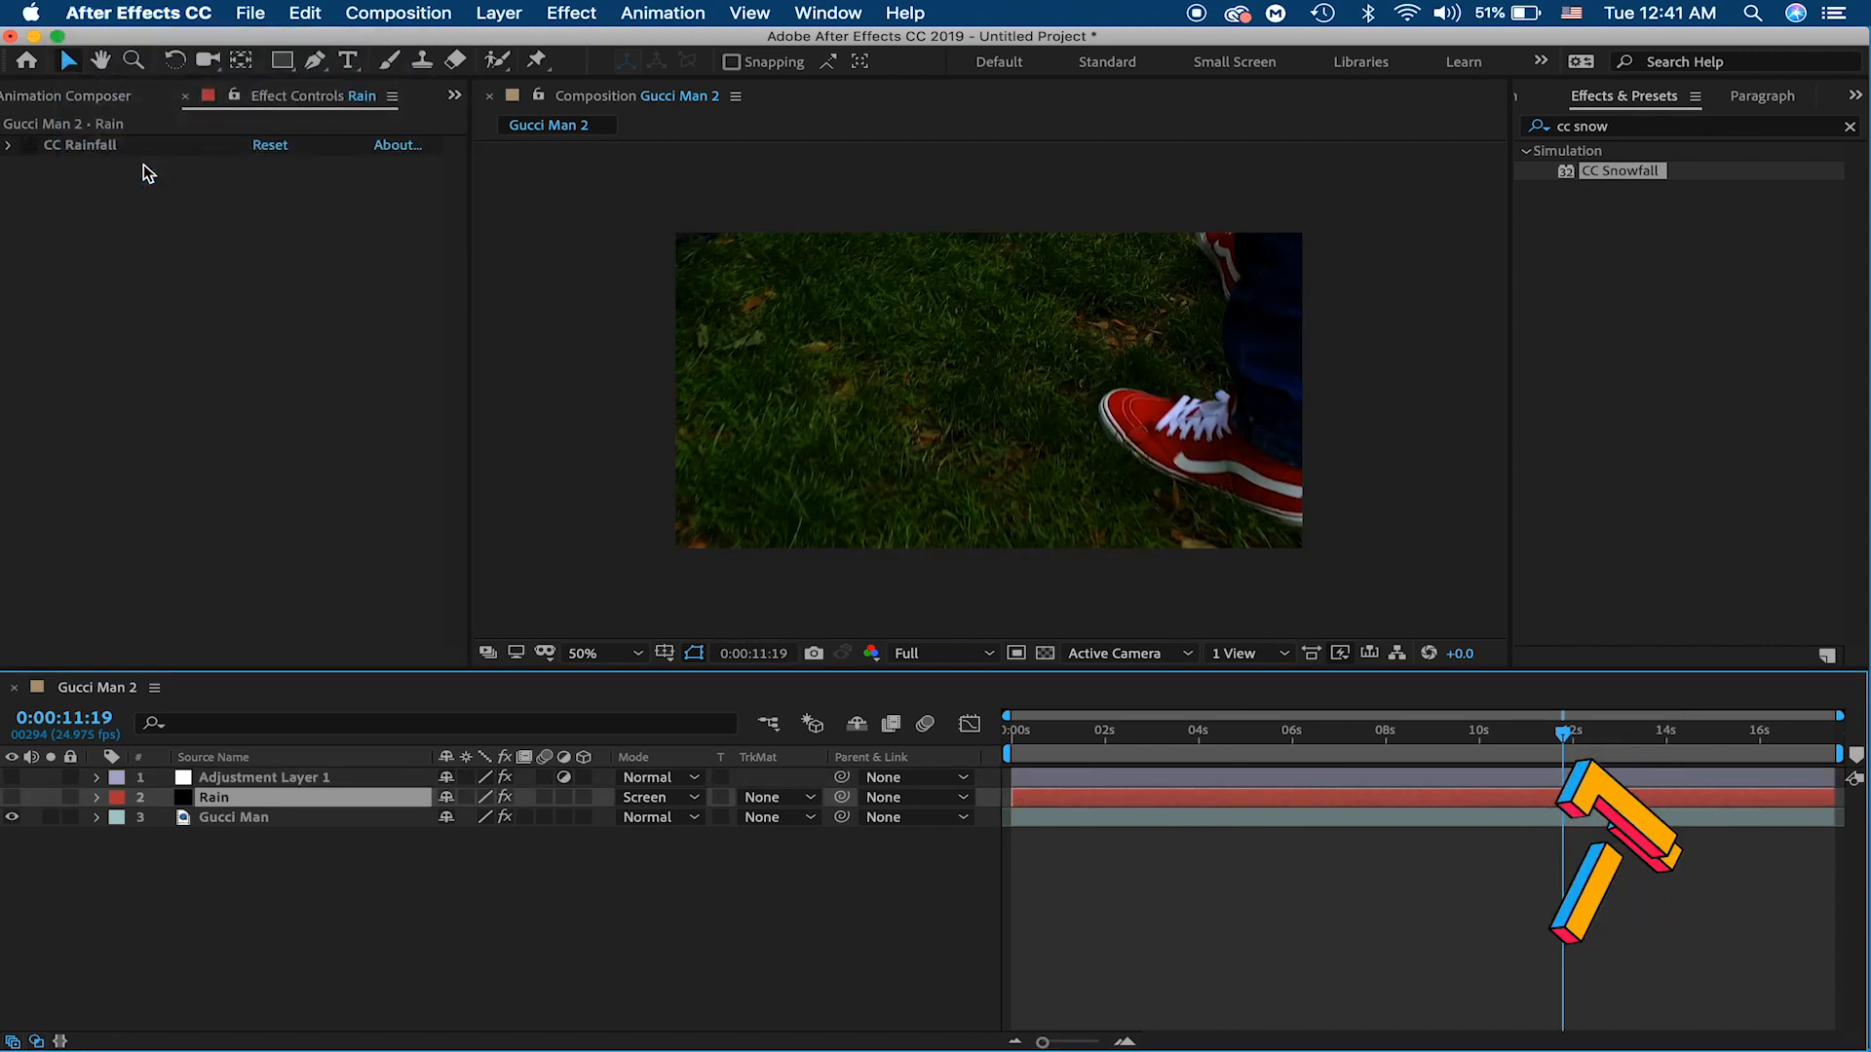
{"action": "left_click", "coordinate": [33, 38]}
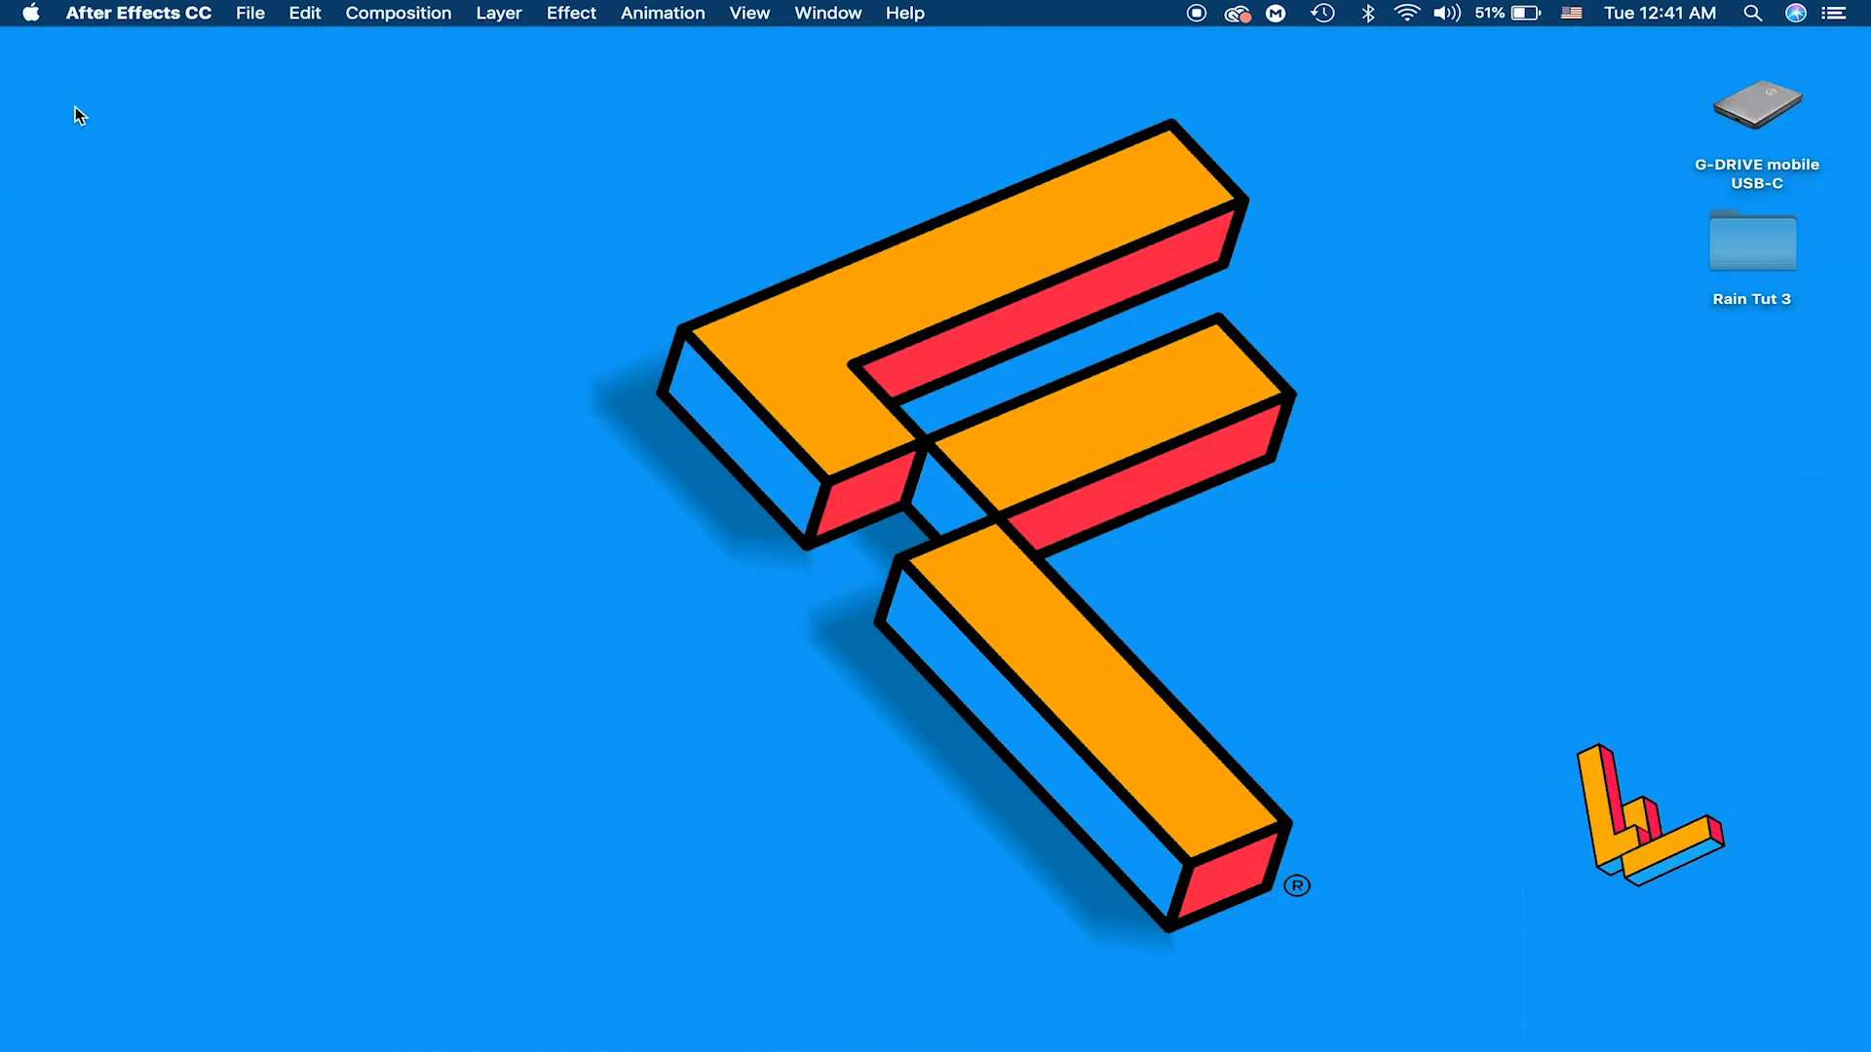
{"action": "left_click", "coordinate": [55, 82]}
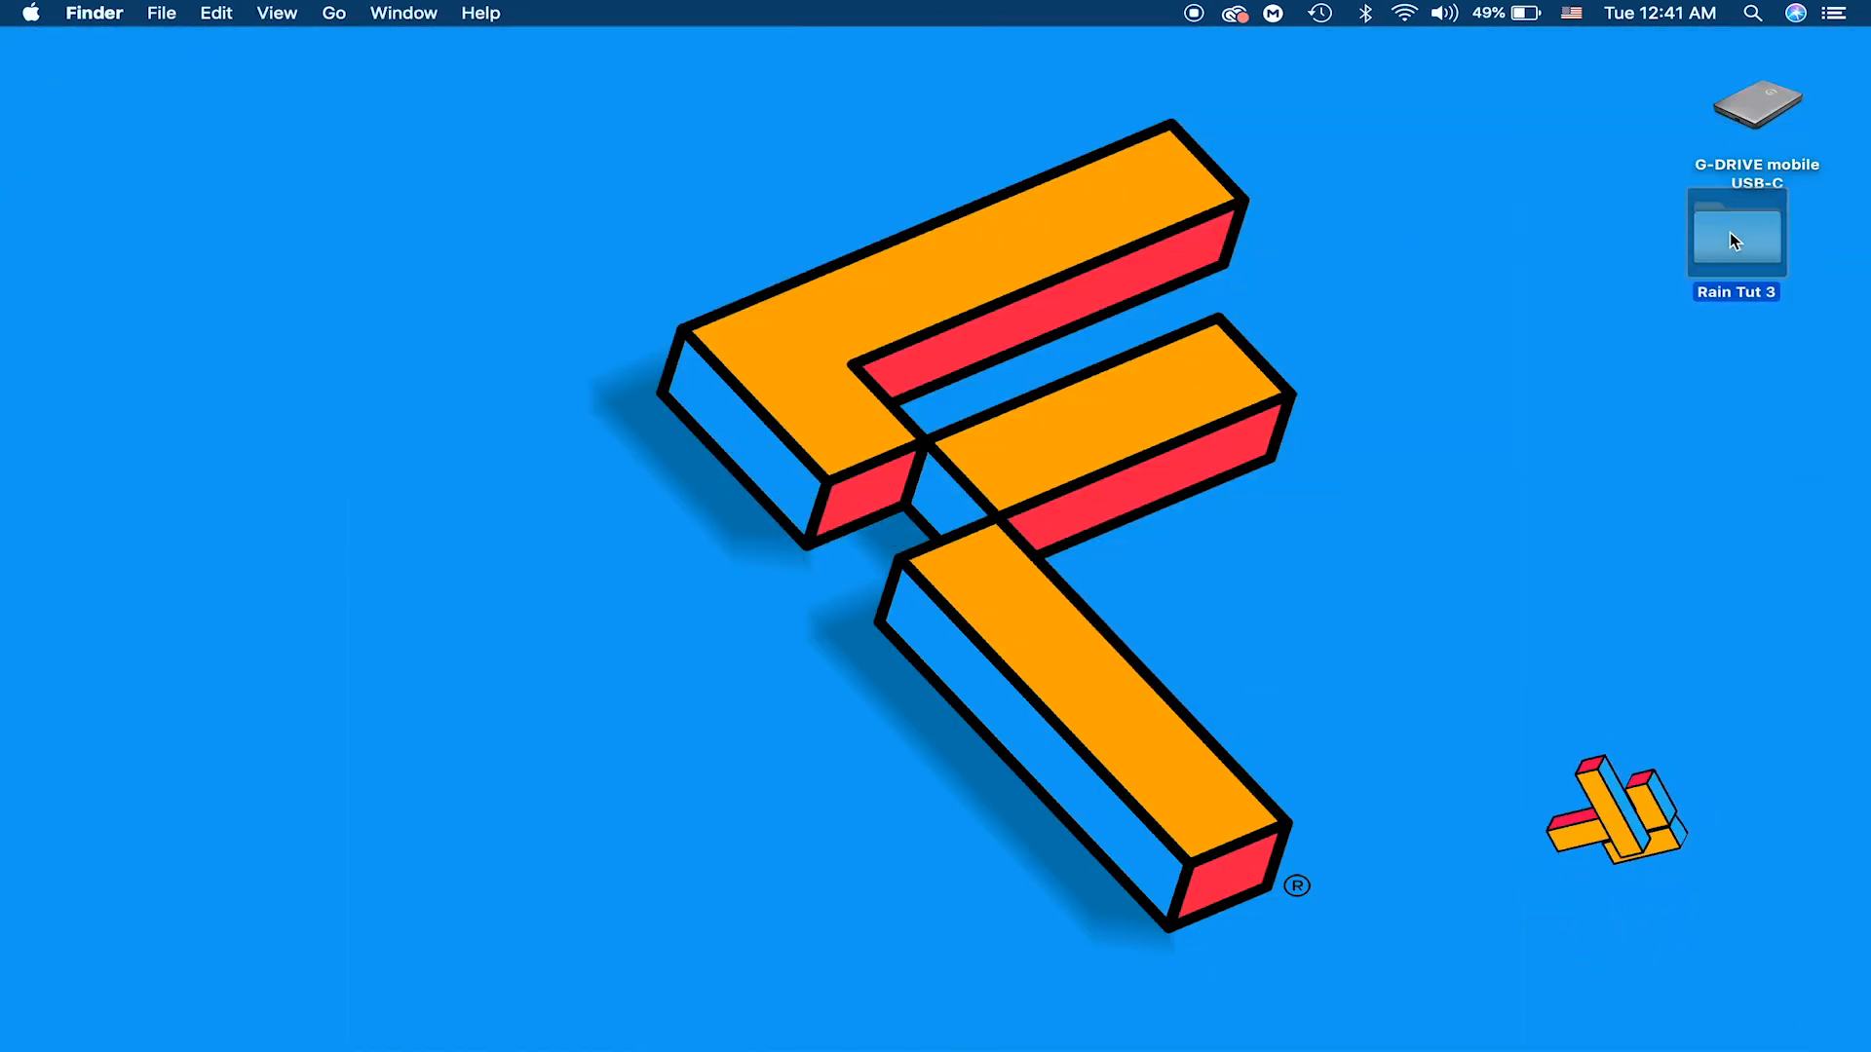
{"action": "left_click_drag", "start_coordinate": [1728, 232], "coordinate": [1743, 250]}
{"action": "left_click", "coordinate": [1559, 315]}
{"action": "double_click", "coordinate": [1747, 270]}
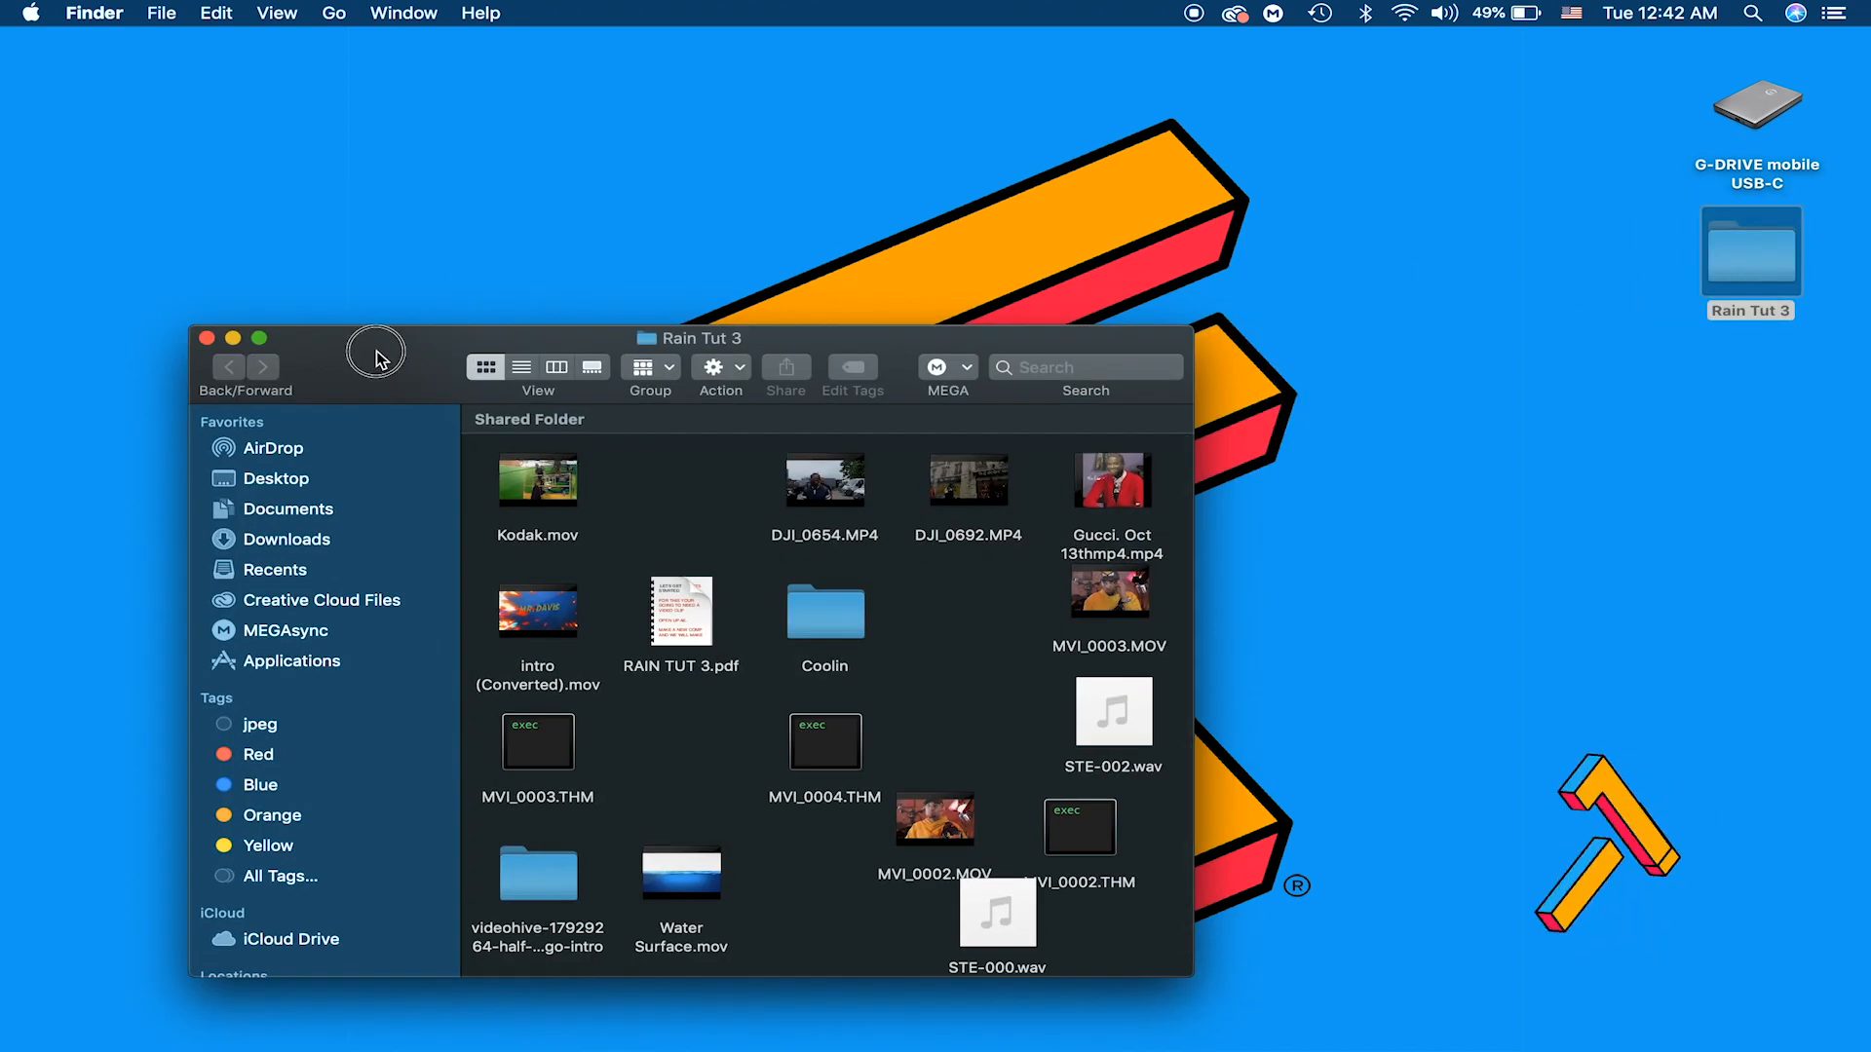
Step: Enlarge the folder window and preview Kodak.mov, skipping ahead to the finished composite shot before closing the preview
{"action": "left_click_drag", "start_coordinate": [376, 353], "coordinate": [343, 109]}
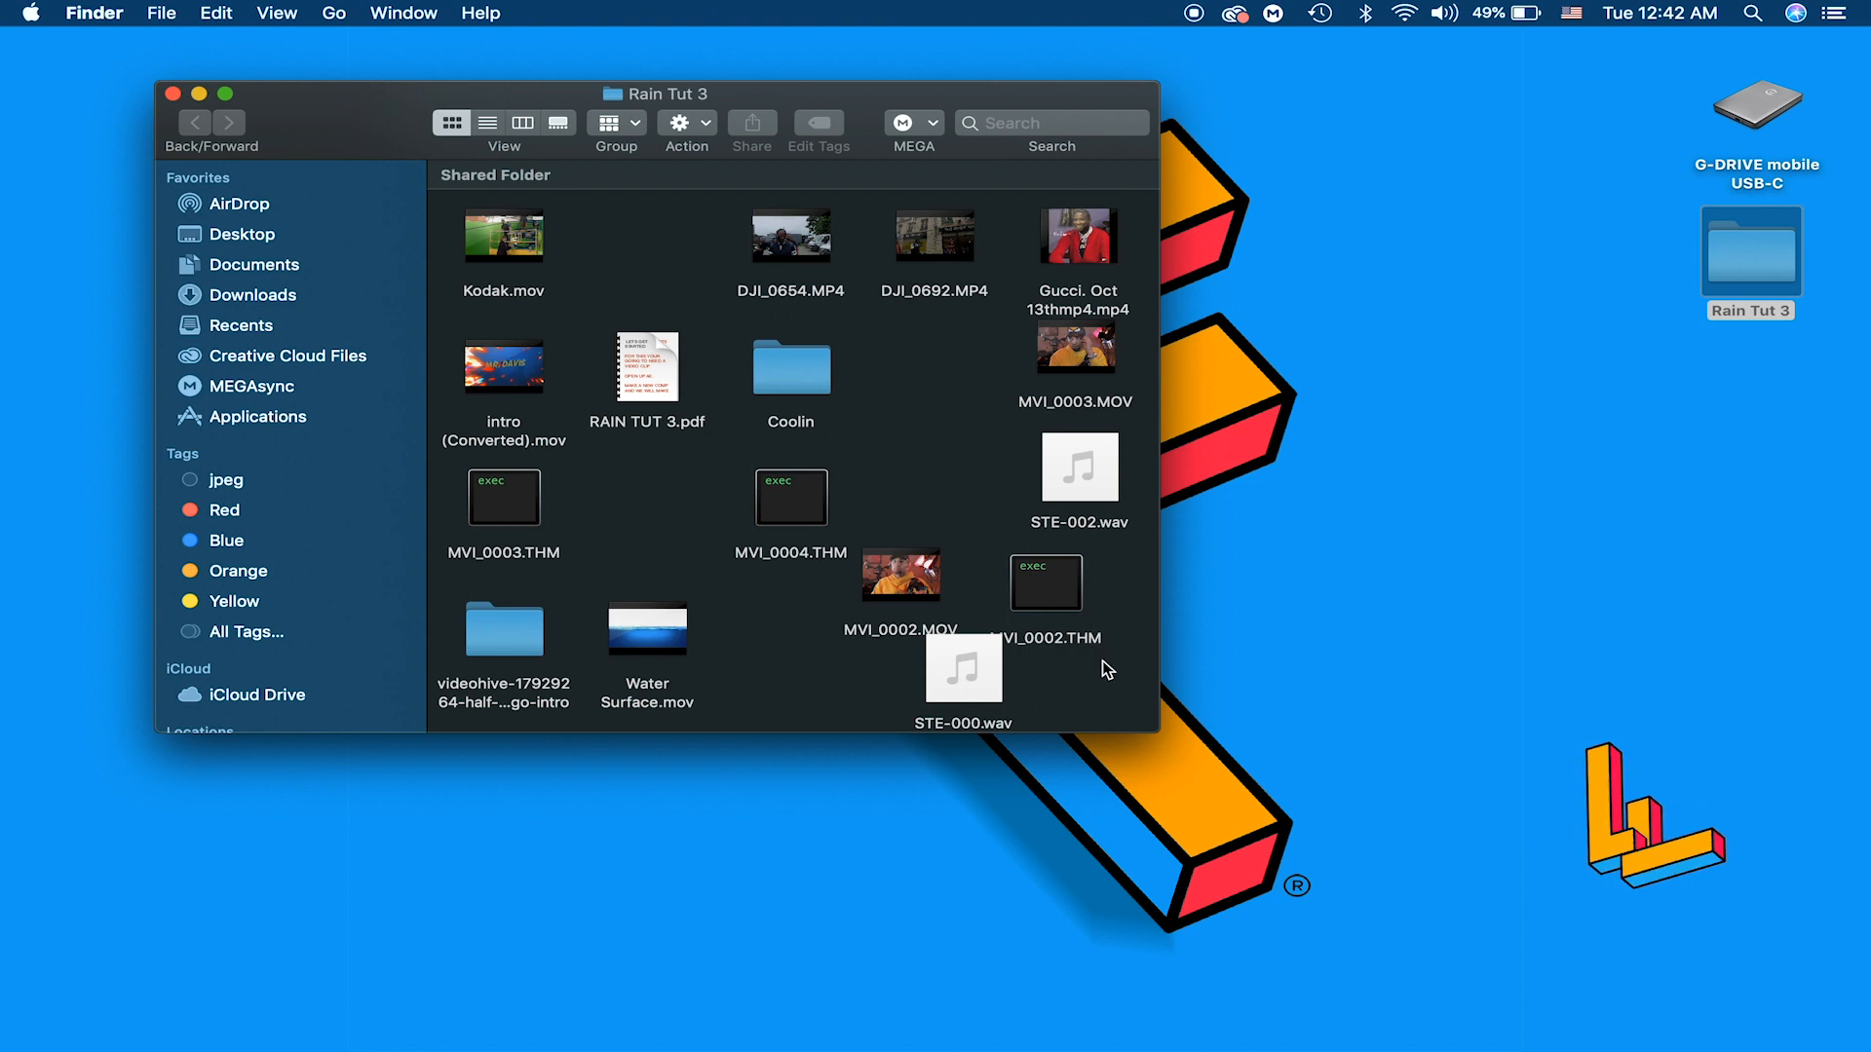
{"action": "left_click_drag", "start_coordinate": [1149, 722], "coordinate": [1469, 809]}
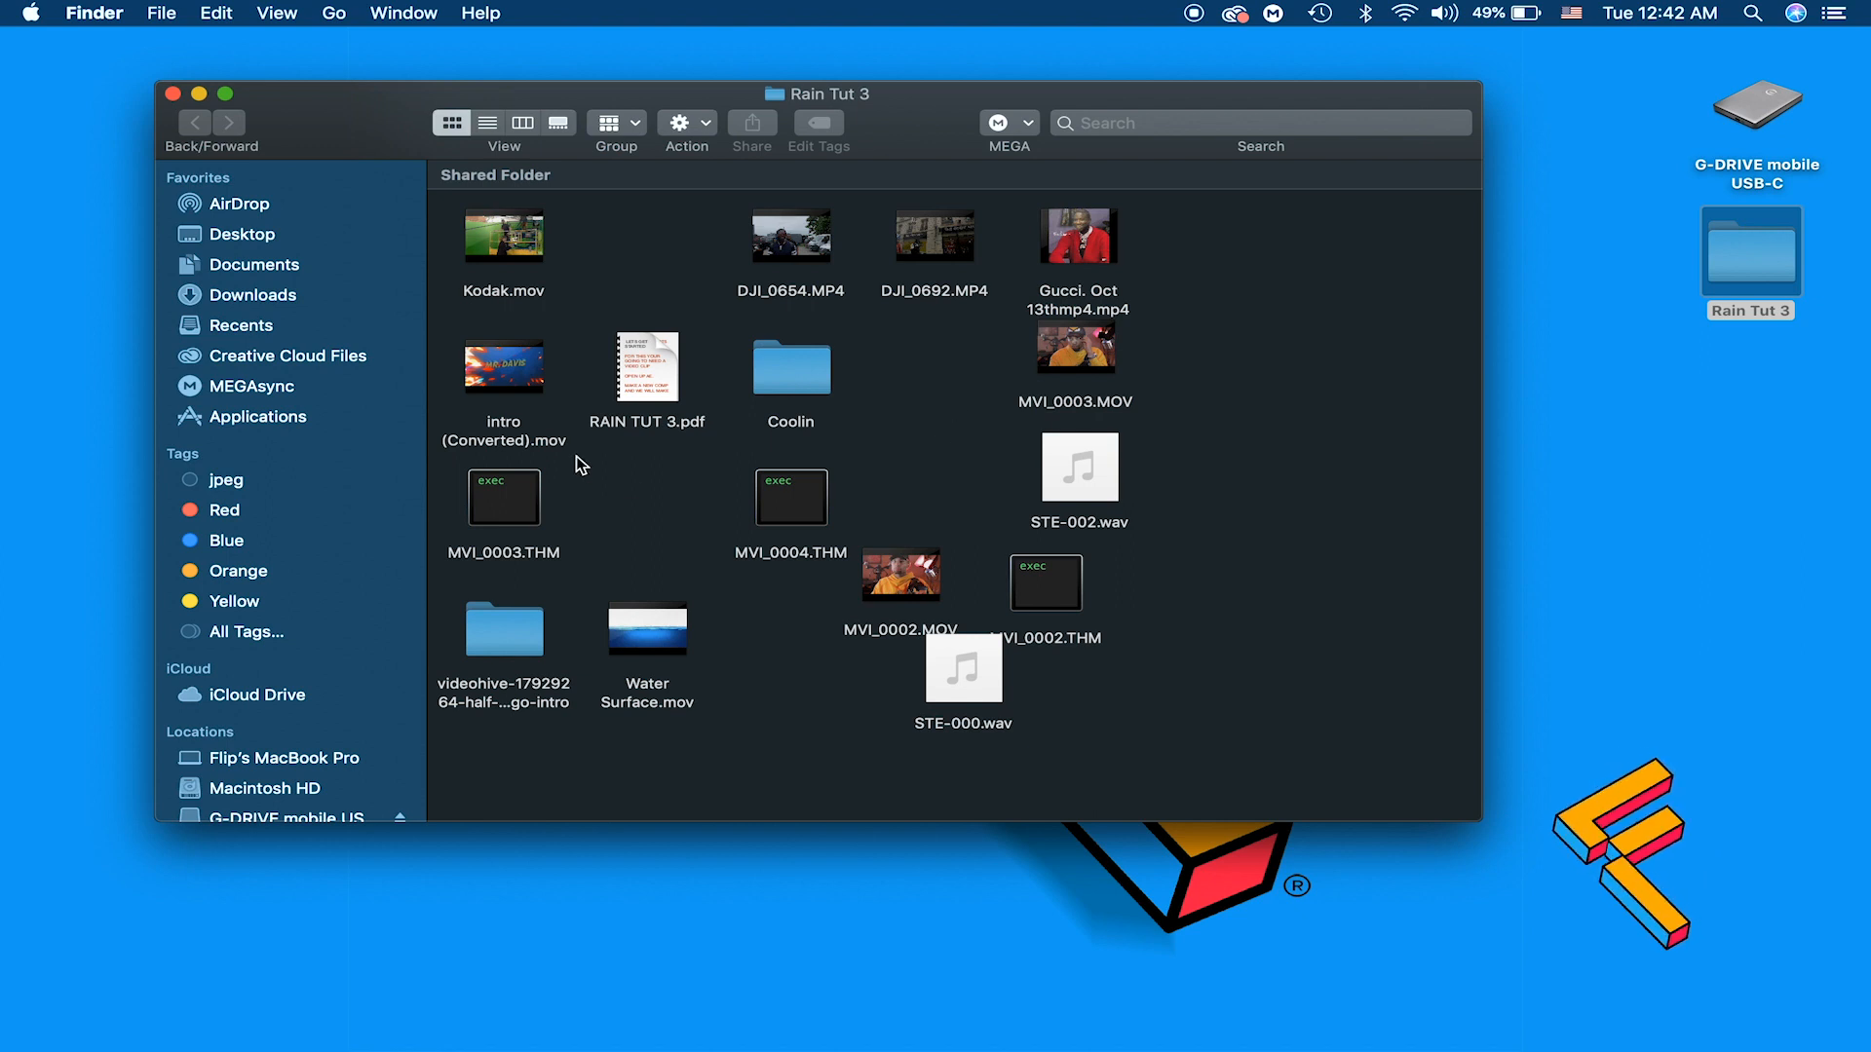
{"action": "key", "text": "space"}
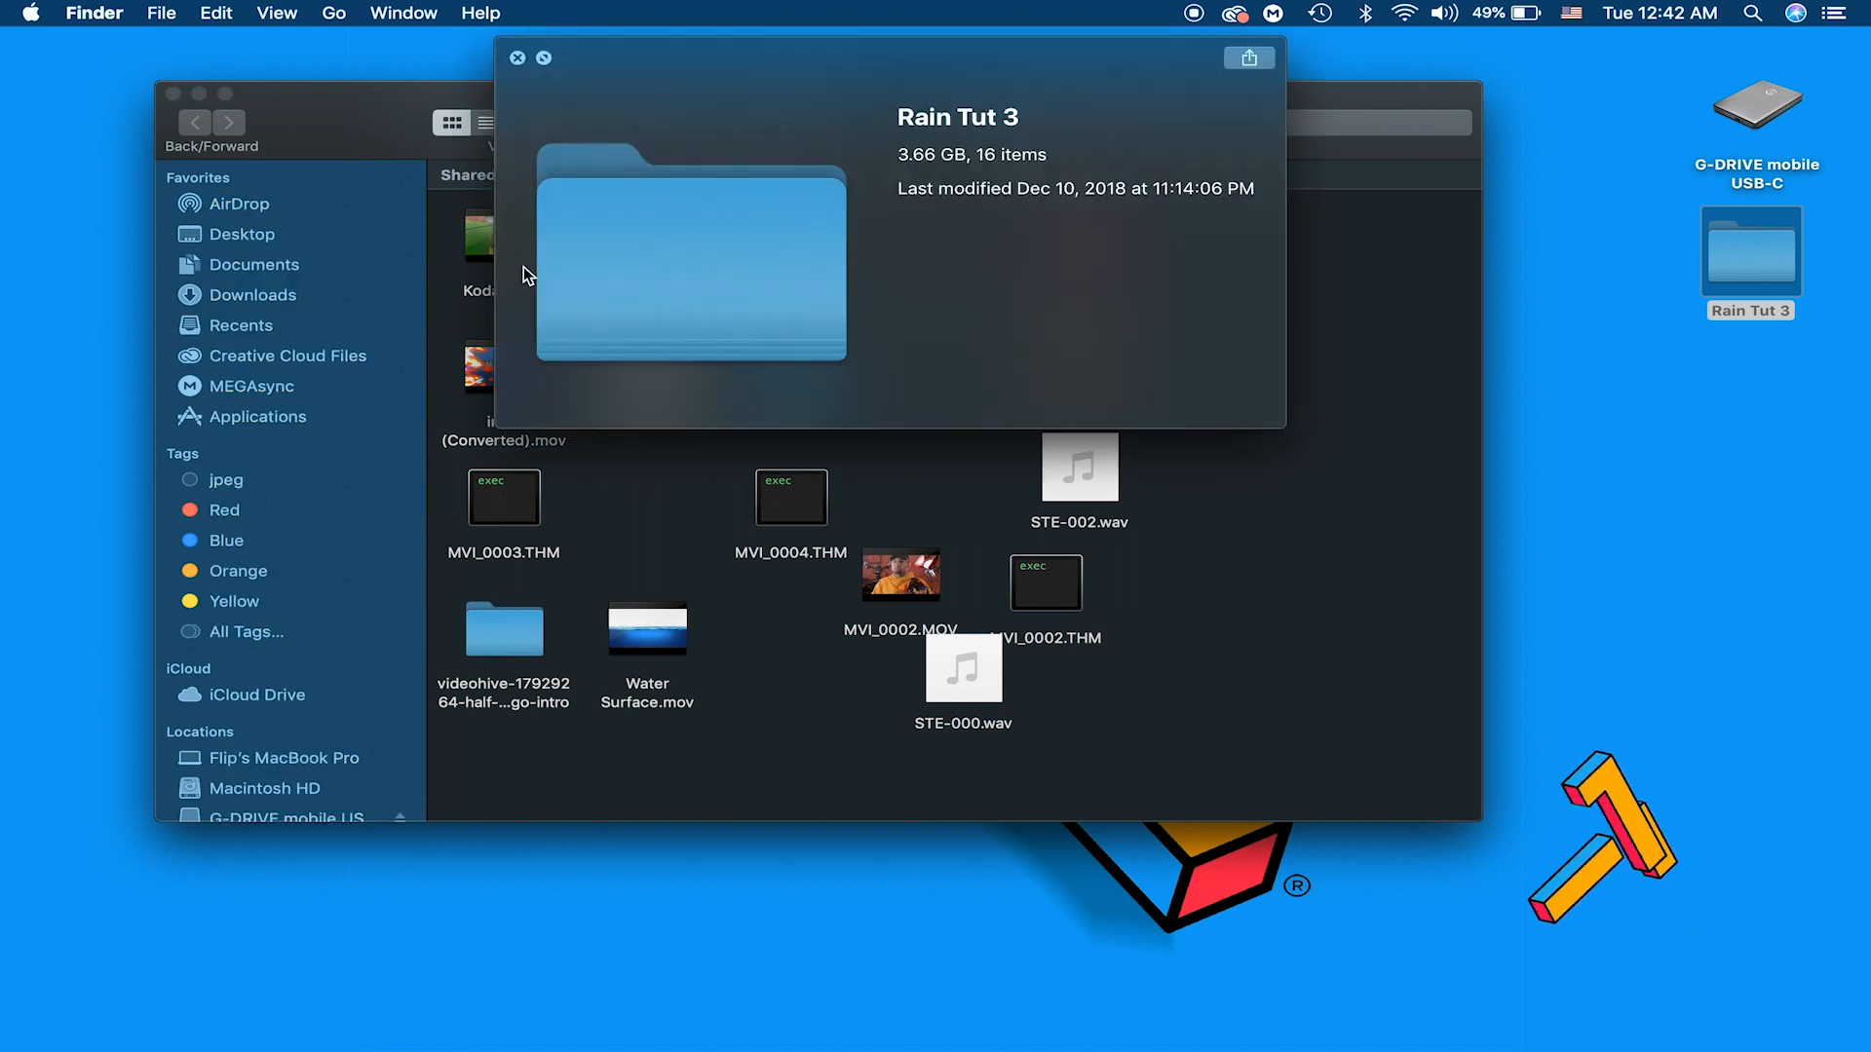
{"action": "left_click", "coordinate": [479, 261]}
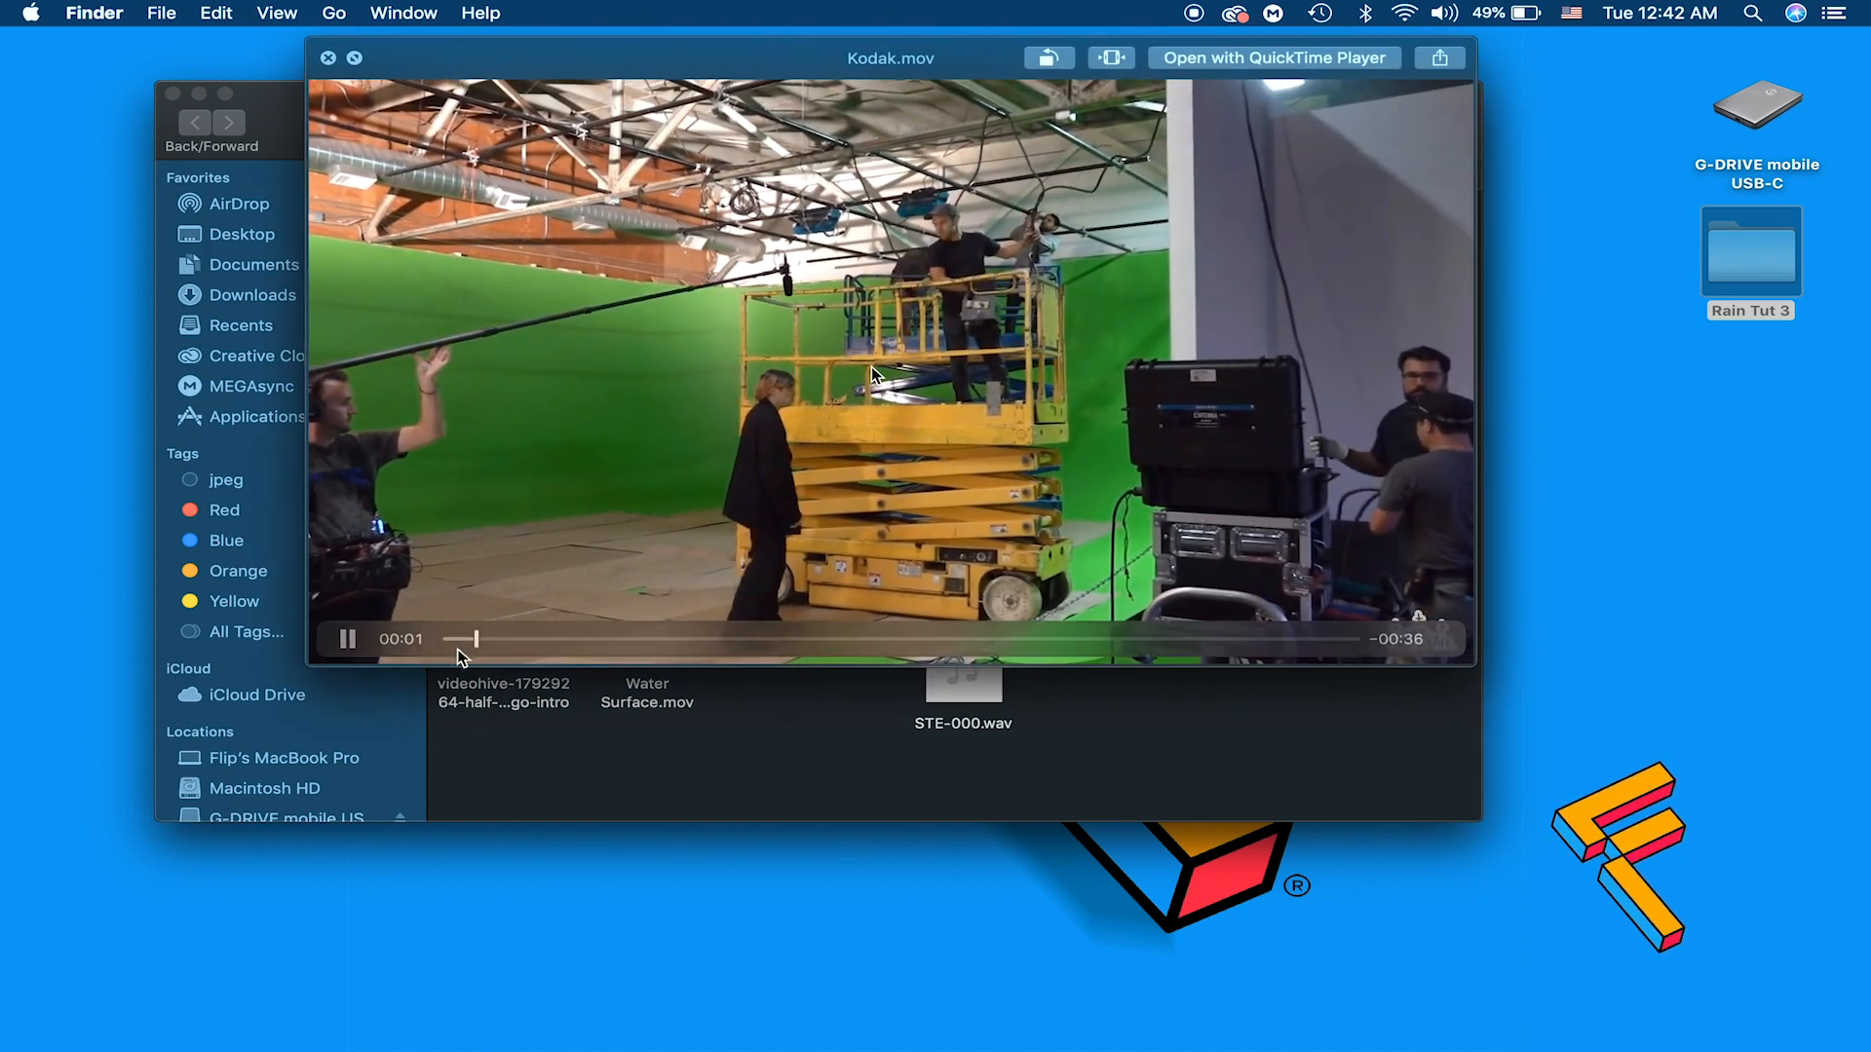
{"action": "left_click_drag", "start_coordinate": [460, 651], "coordinate": [994, 643]}
{"action": "left_click_drag", "start_coordinate": [1458, 669], "coordinate": [1729, 1048]}
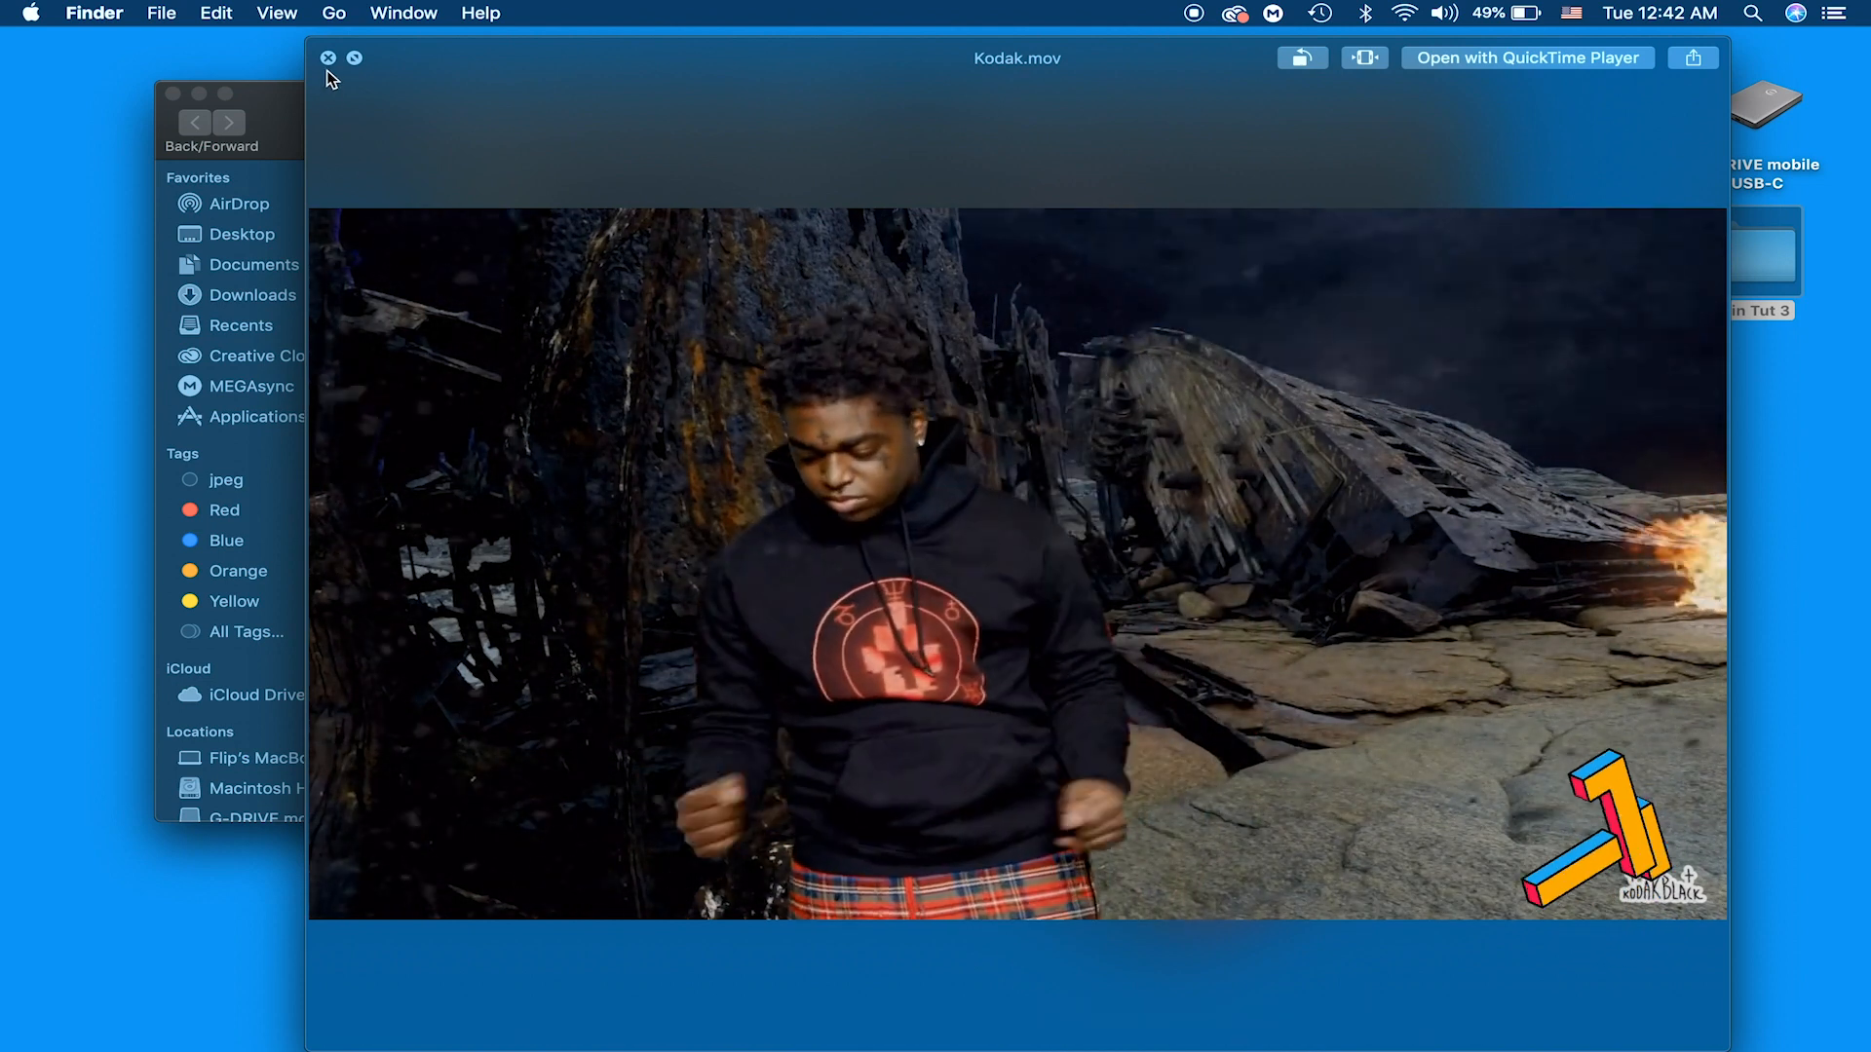
{"action": "left_click", "coordinate": [328, 58]}
{"action": "left_click", "coordinate": [920, 394]}
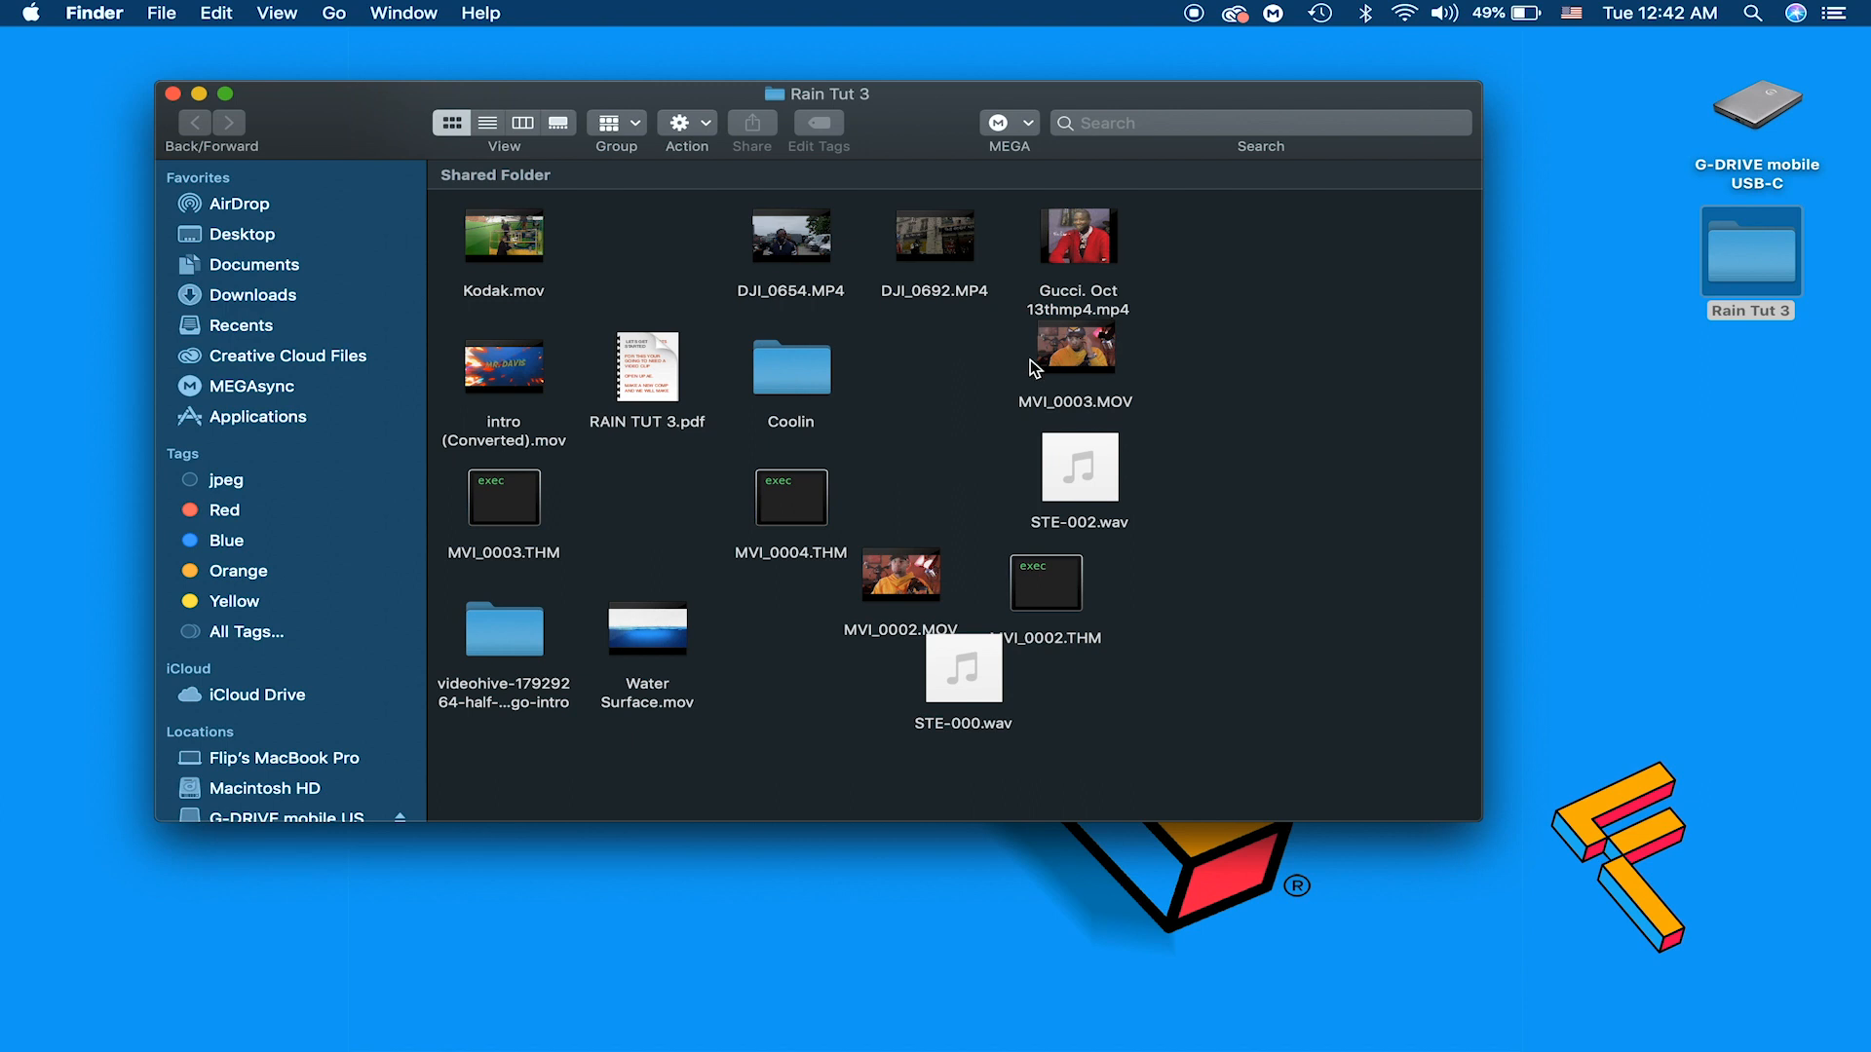
Step: Open the Coolin folder and its Frost subfolder
{"action": "double_click", "coordinate": [791, 368]}
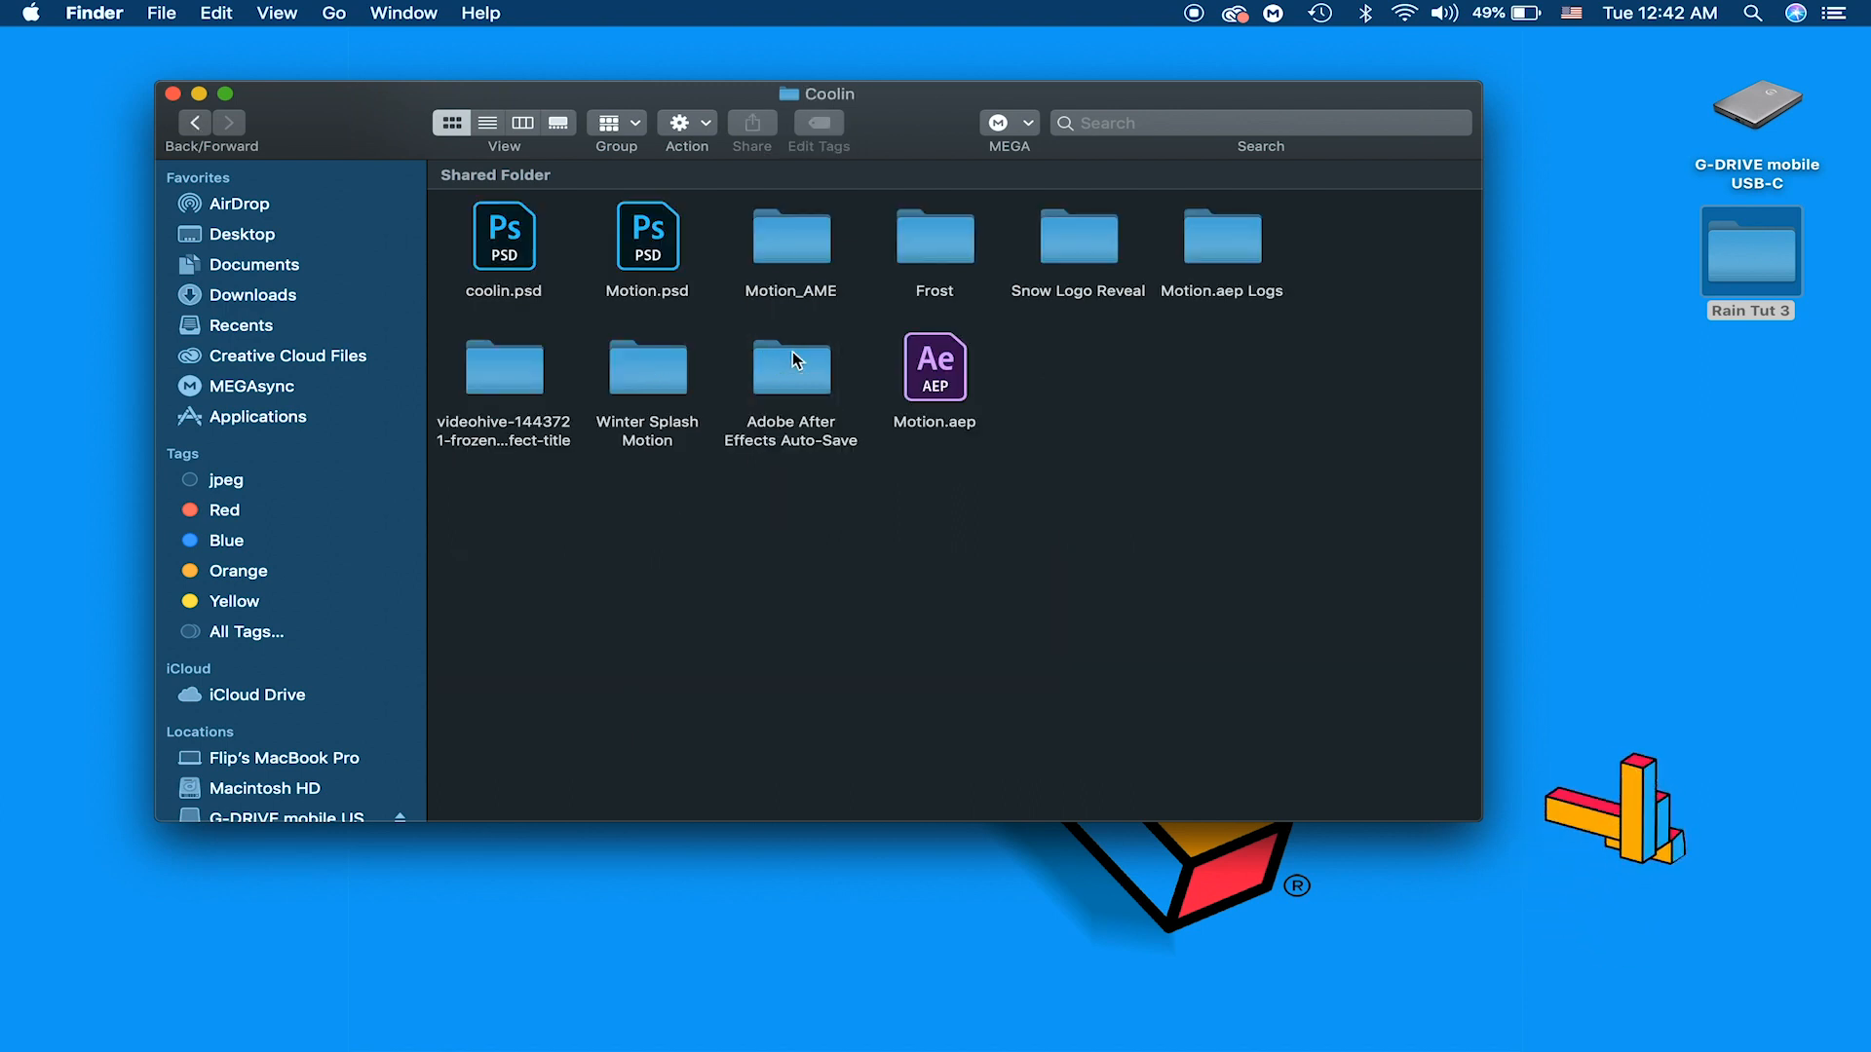
{"action": "left_click", "coordinate": [828, 256]}
{"action": "double_click", "coordinate": [924, 256]}
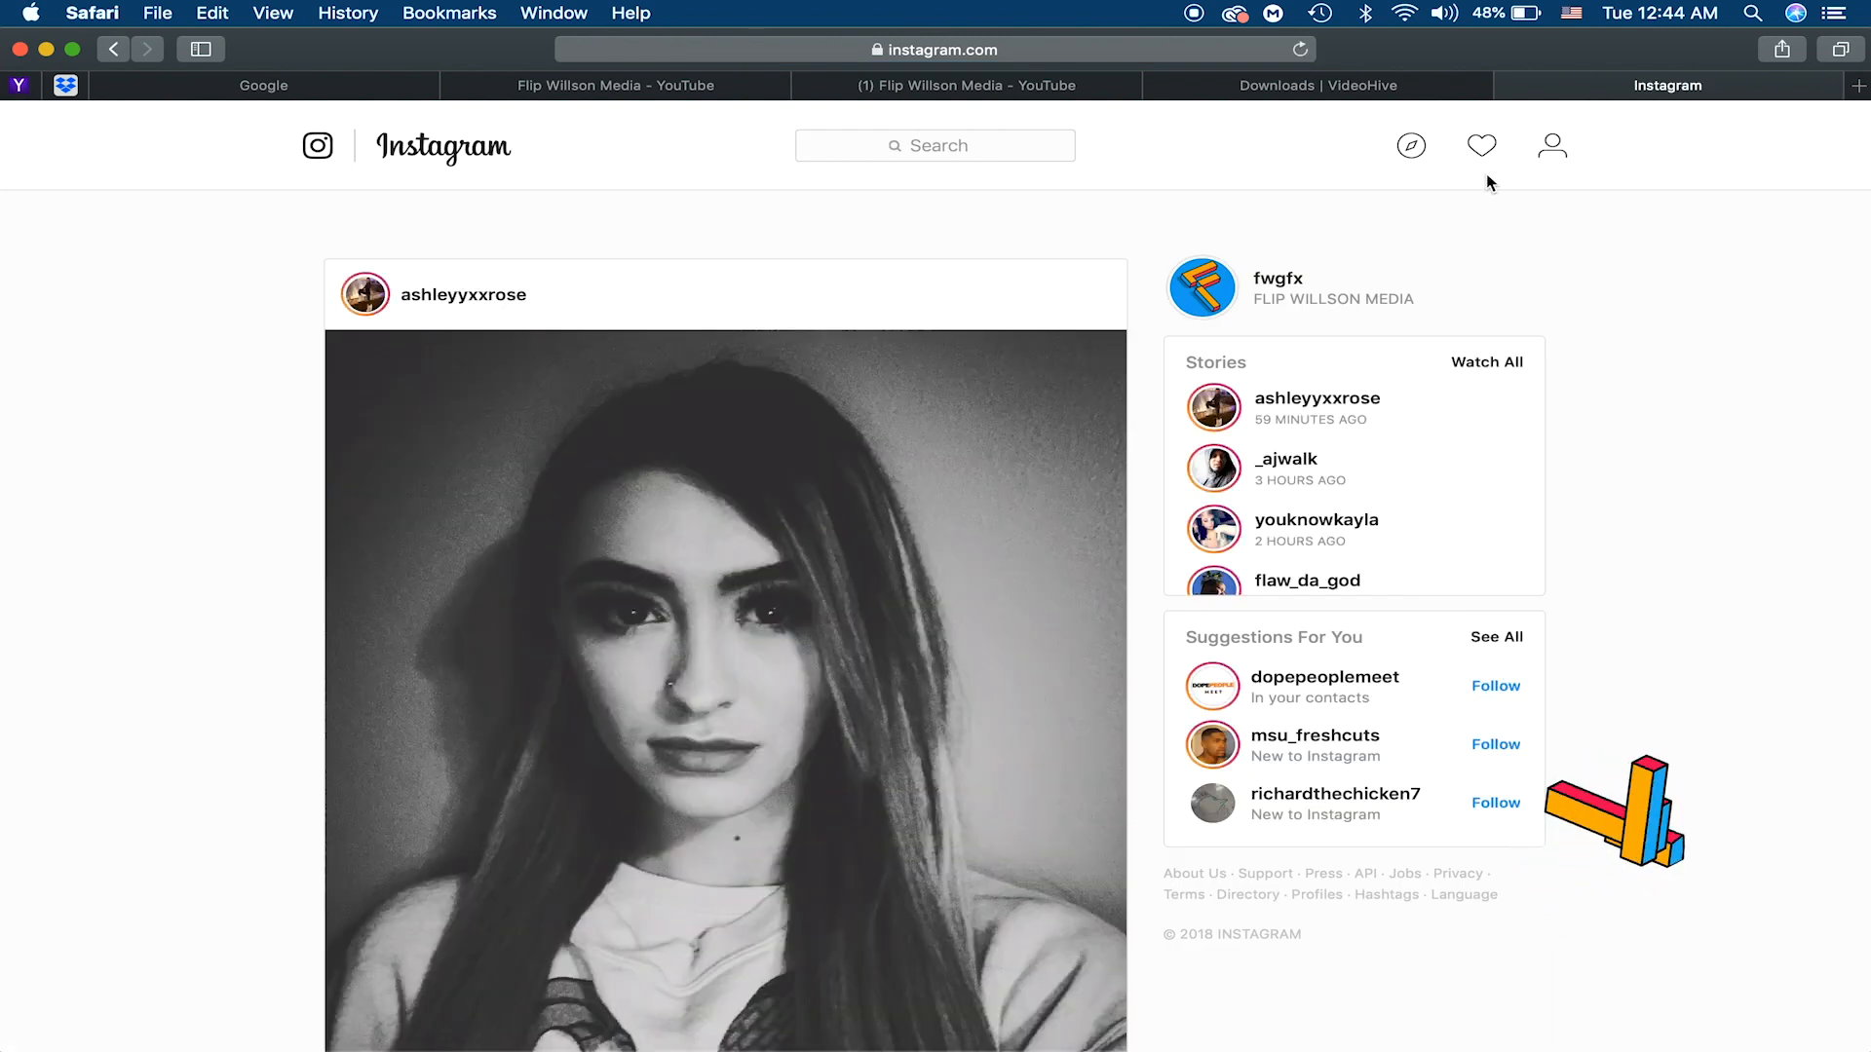
Step: Open the account's own Instagram profile and browse its posts for motion cover art with water
{"action": "left_click", "coordinate": [1280, 283]}
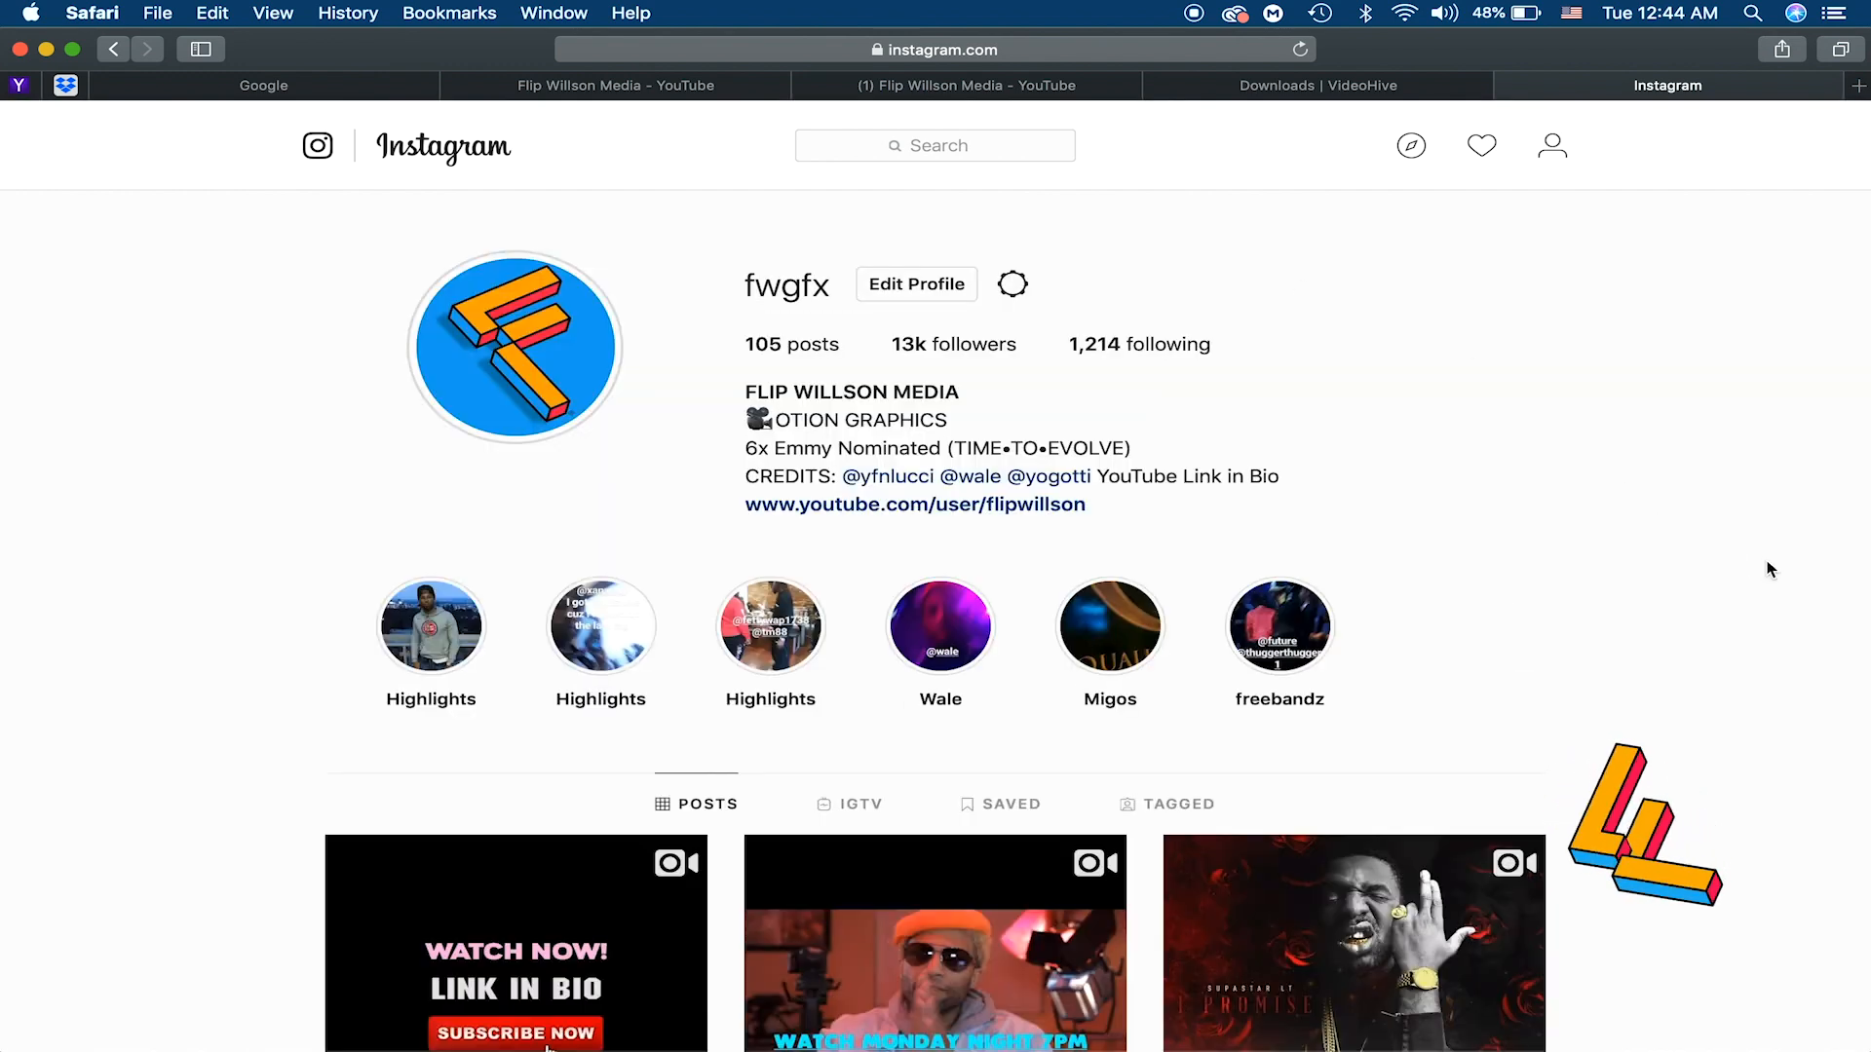
{"action": "scroll", "coordinate": [1775, 668], "scroll_direction": "down", "scroll_amount": 5}
{"action": "scroll", "coordinate": [1862, 355], "scroll_direction": "up", "scroll_amount": 1}
{"action": "scroll", "coordinate": [1851, 293], "scroll_direction": "down", "scroll_amount": 3}
{"action": "scroll", "coordinate": [1863, 305], "scroll_direction": "down", "scroll_amount": 20}
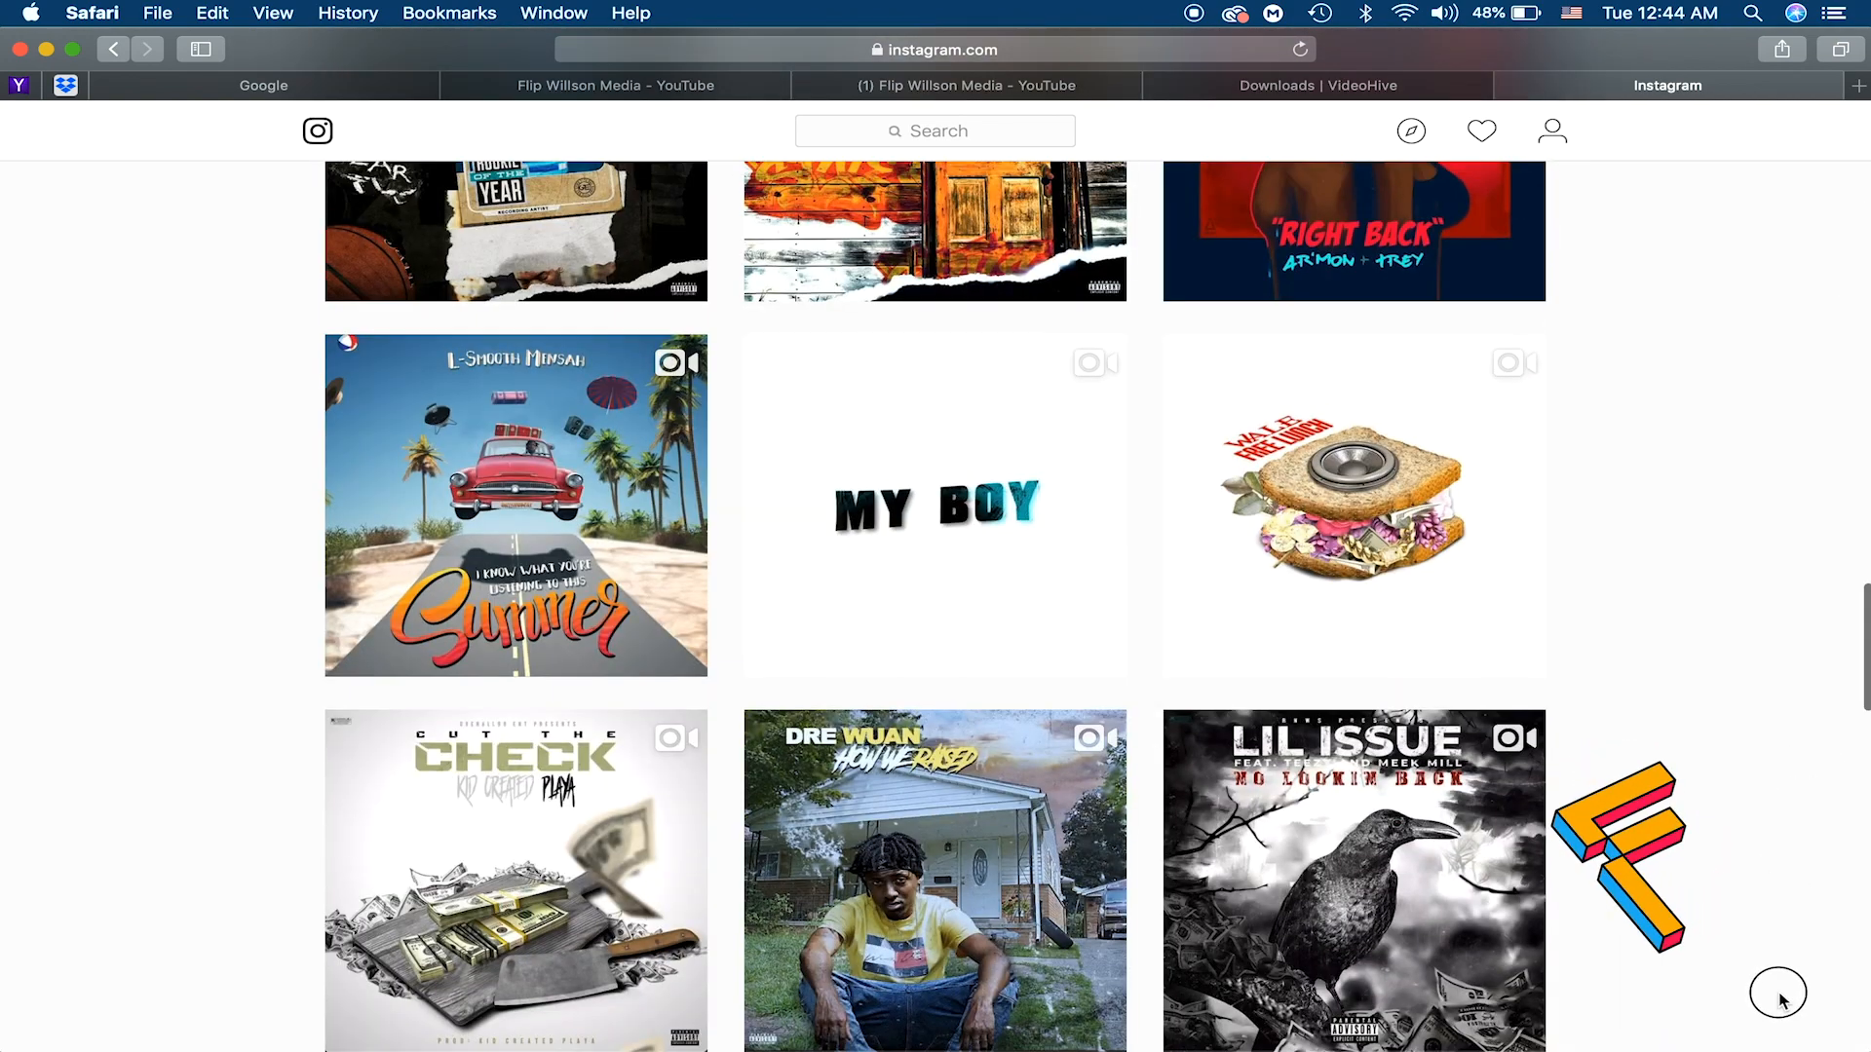
{"action": "scroll", "coordinate": [1841, 848], "scroll_direction": "down", "scroll_amount": 14}
{"action": "scroll", "coordinate": [1852, 809], "scroll_direction": "up", "scroll_amount": 6}
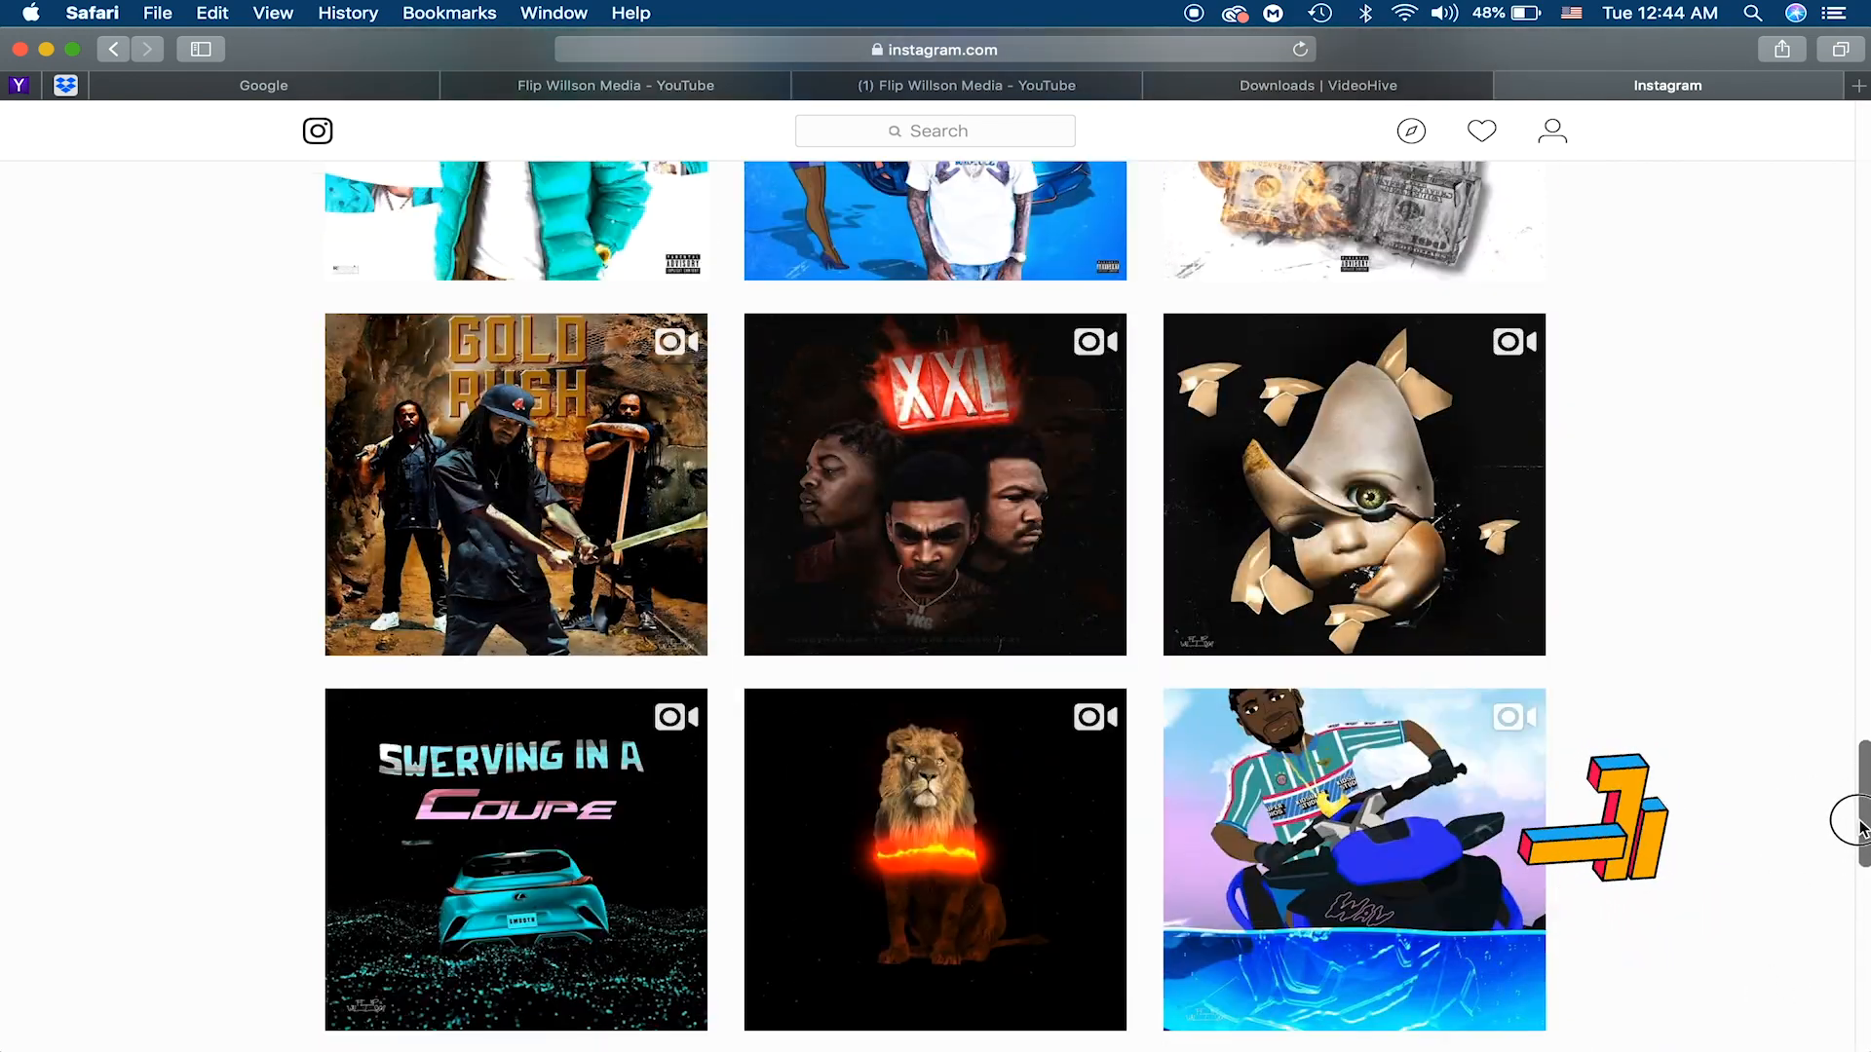
Step: Open the underwater cover-art video post and watch its bubbles, pausing on the submerged figure
{"action": "left_click", "coordinate": [552, 558]}
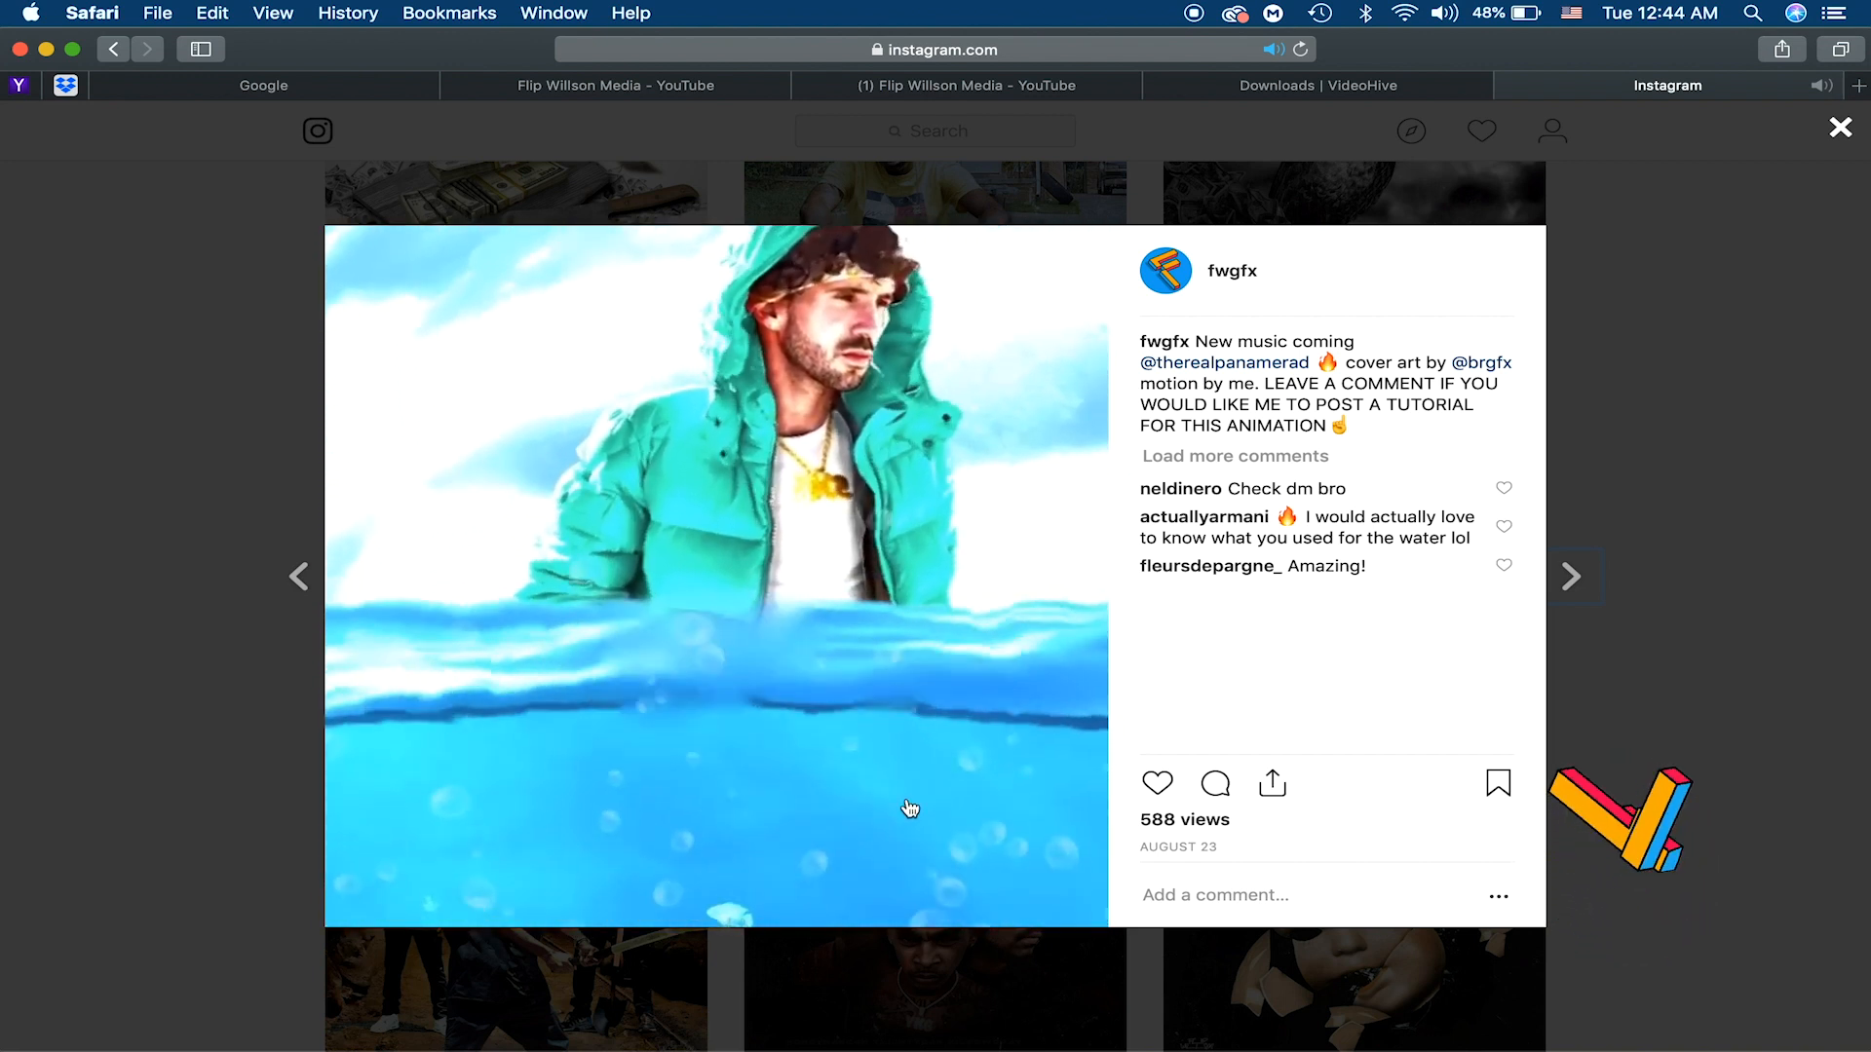
{"action": "left_click", "coordinate": [766, 755]}
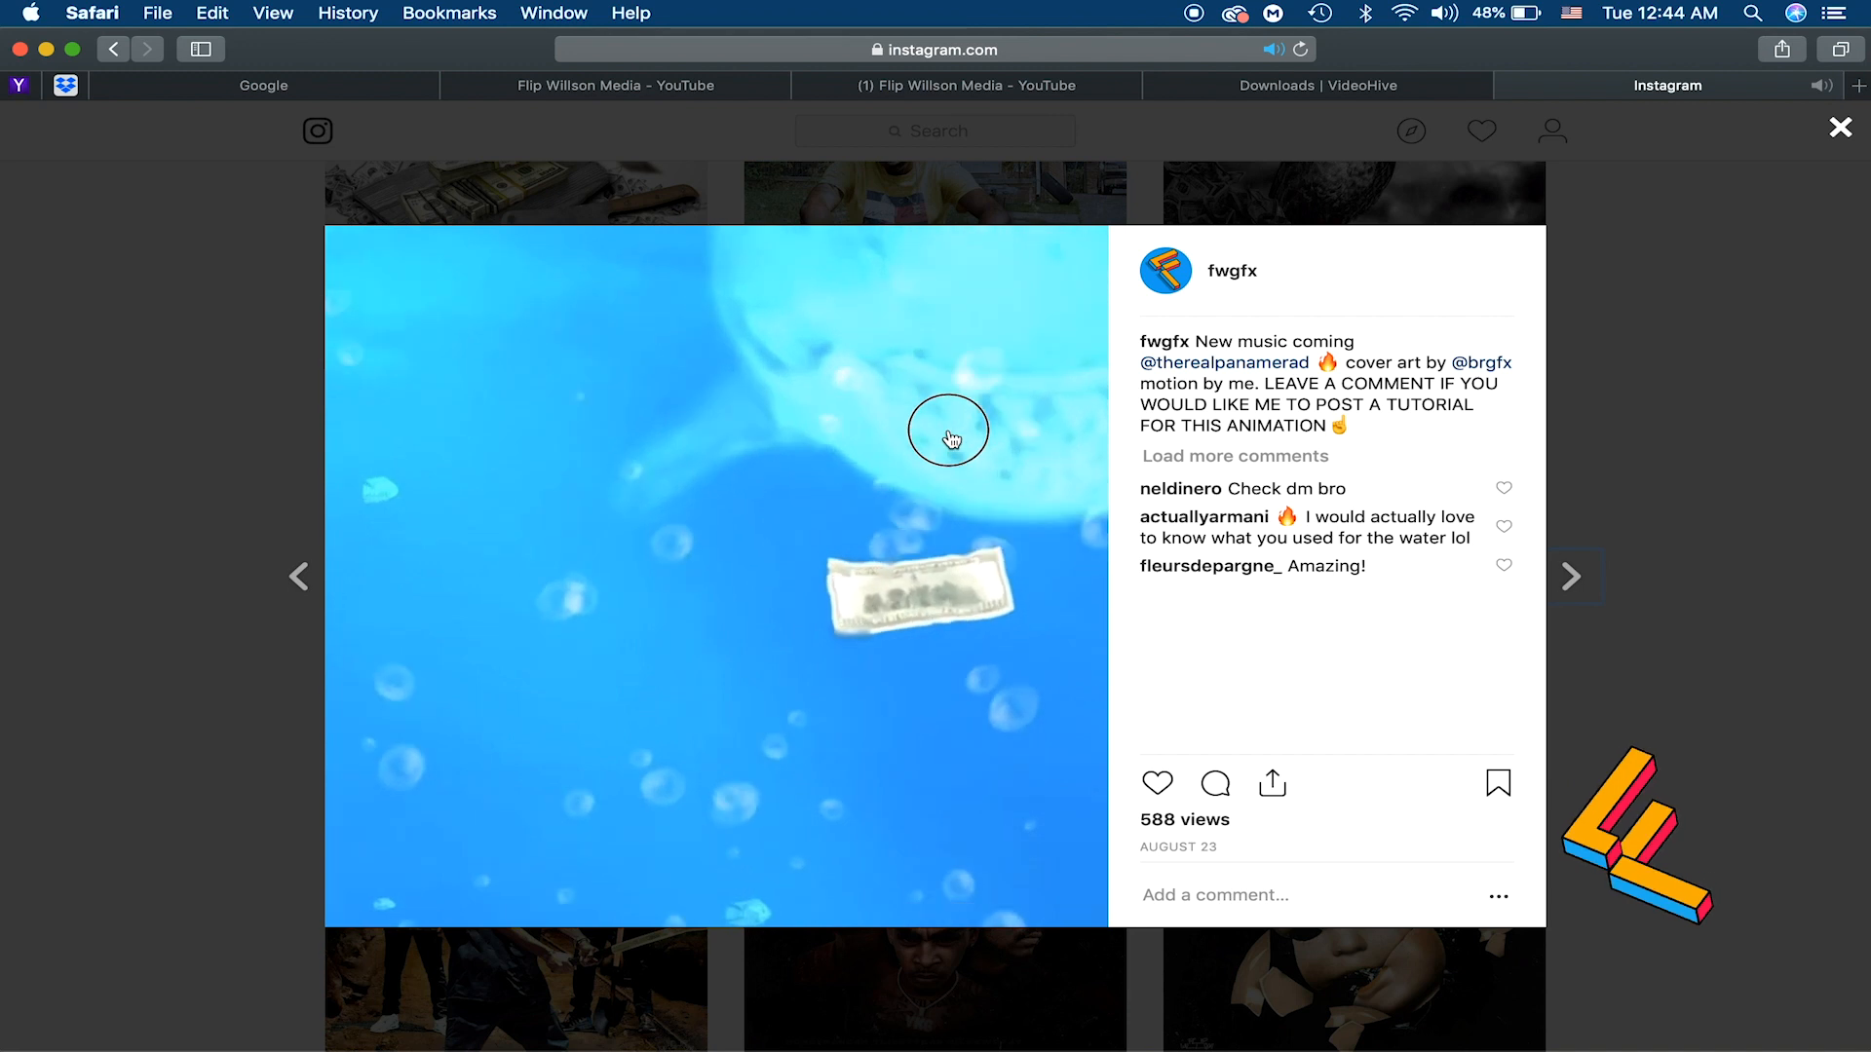
{"action": "left_click", "coordinate": [644, 663]}
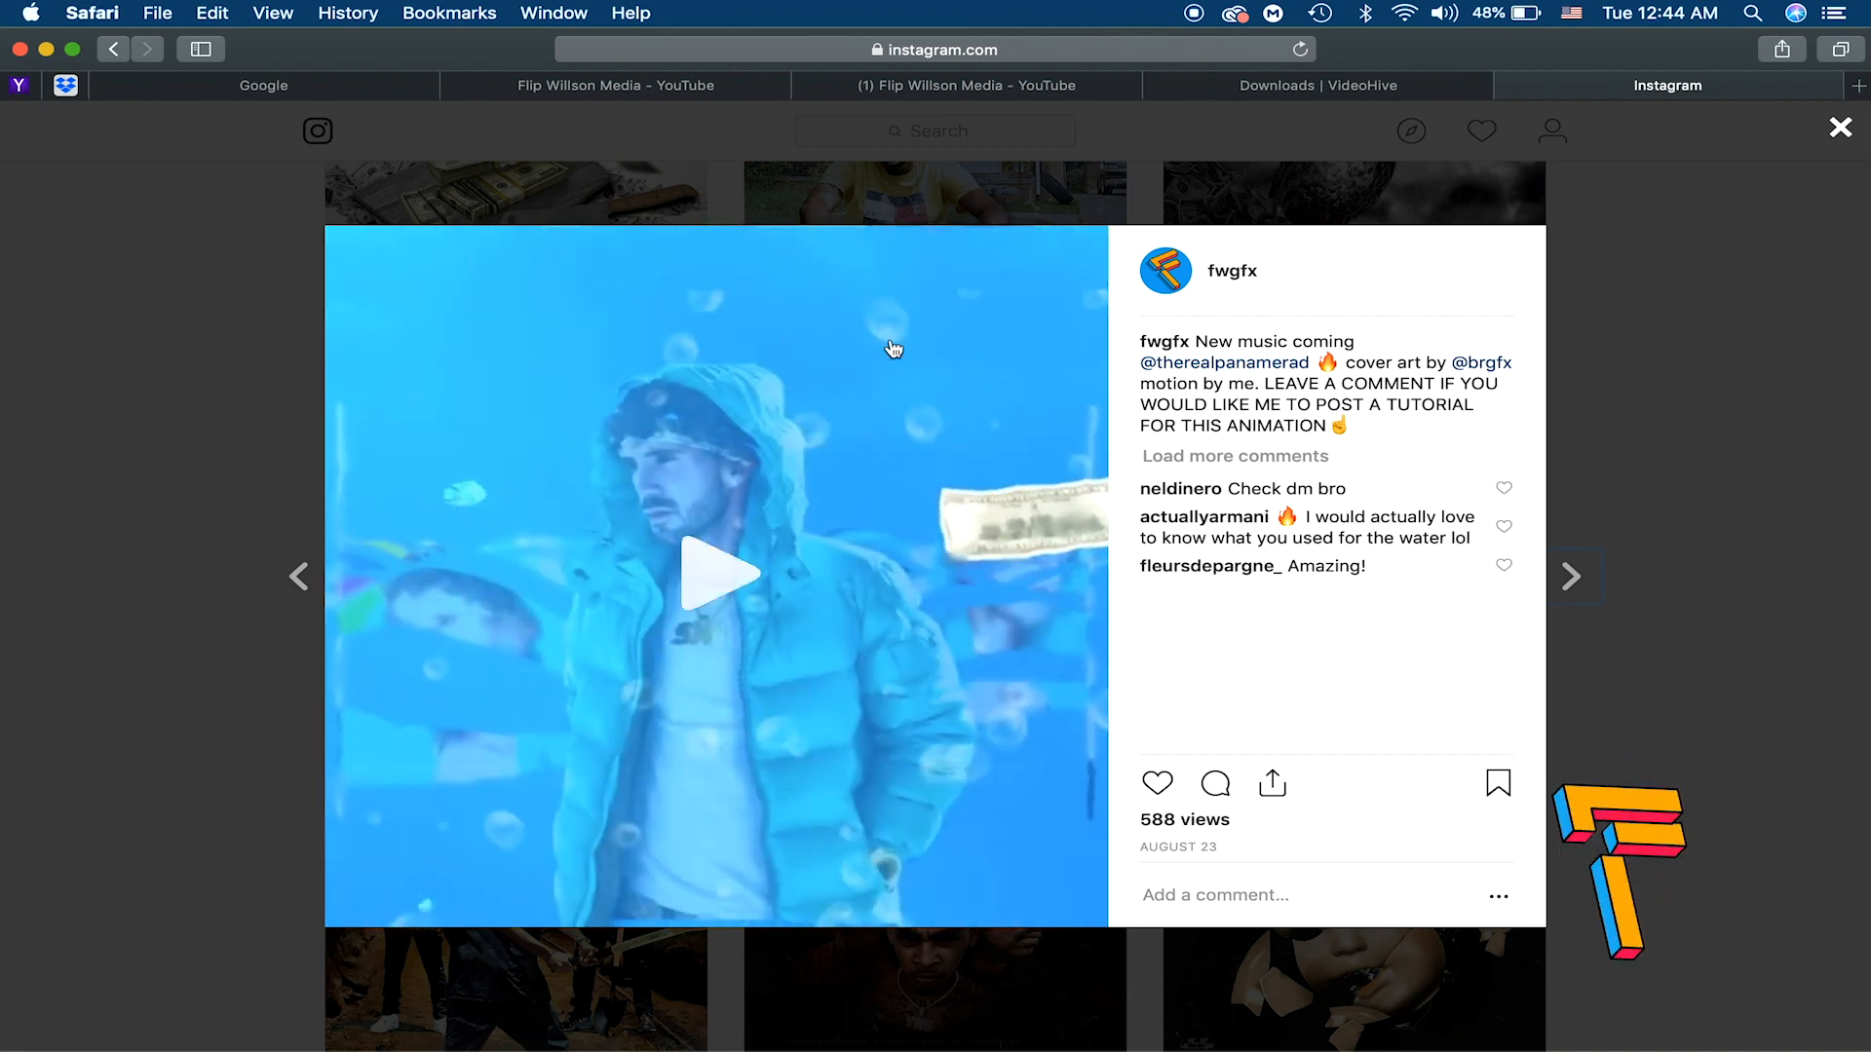
Step: Minimize Safari and switch back to After Effects
{"action": "left_click", "coordinate": [46, 50]}
{"action": "mouse_move", "coordinate": [647, 1026]}
{"action": "left_click", "coordinate": [1008, 1025]}
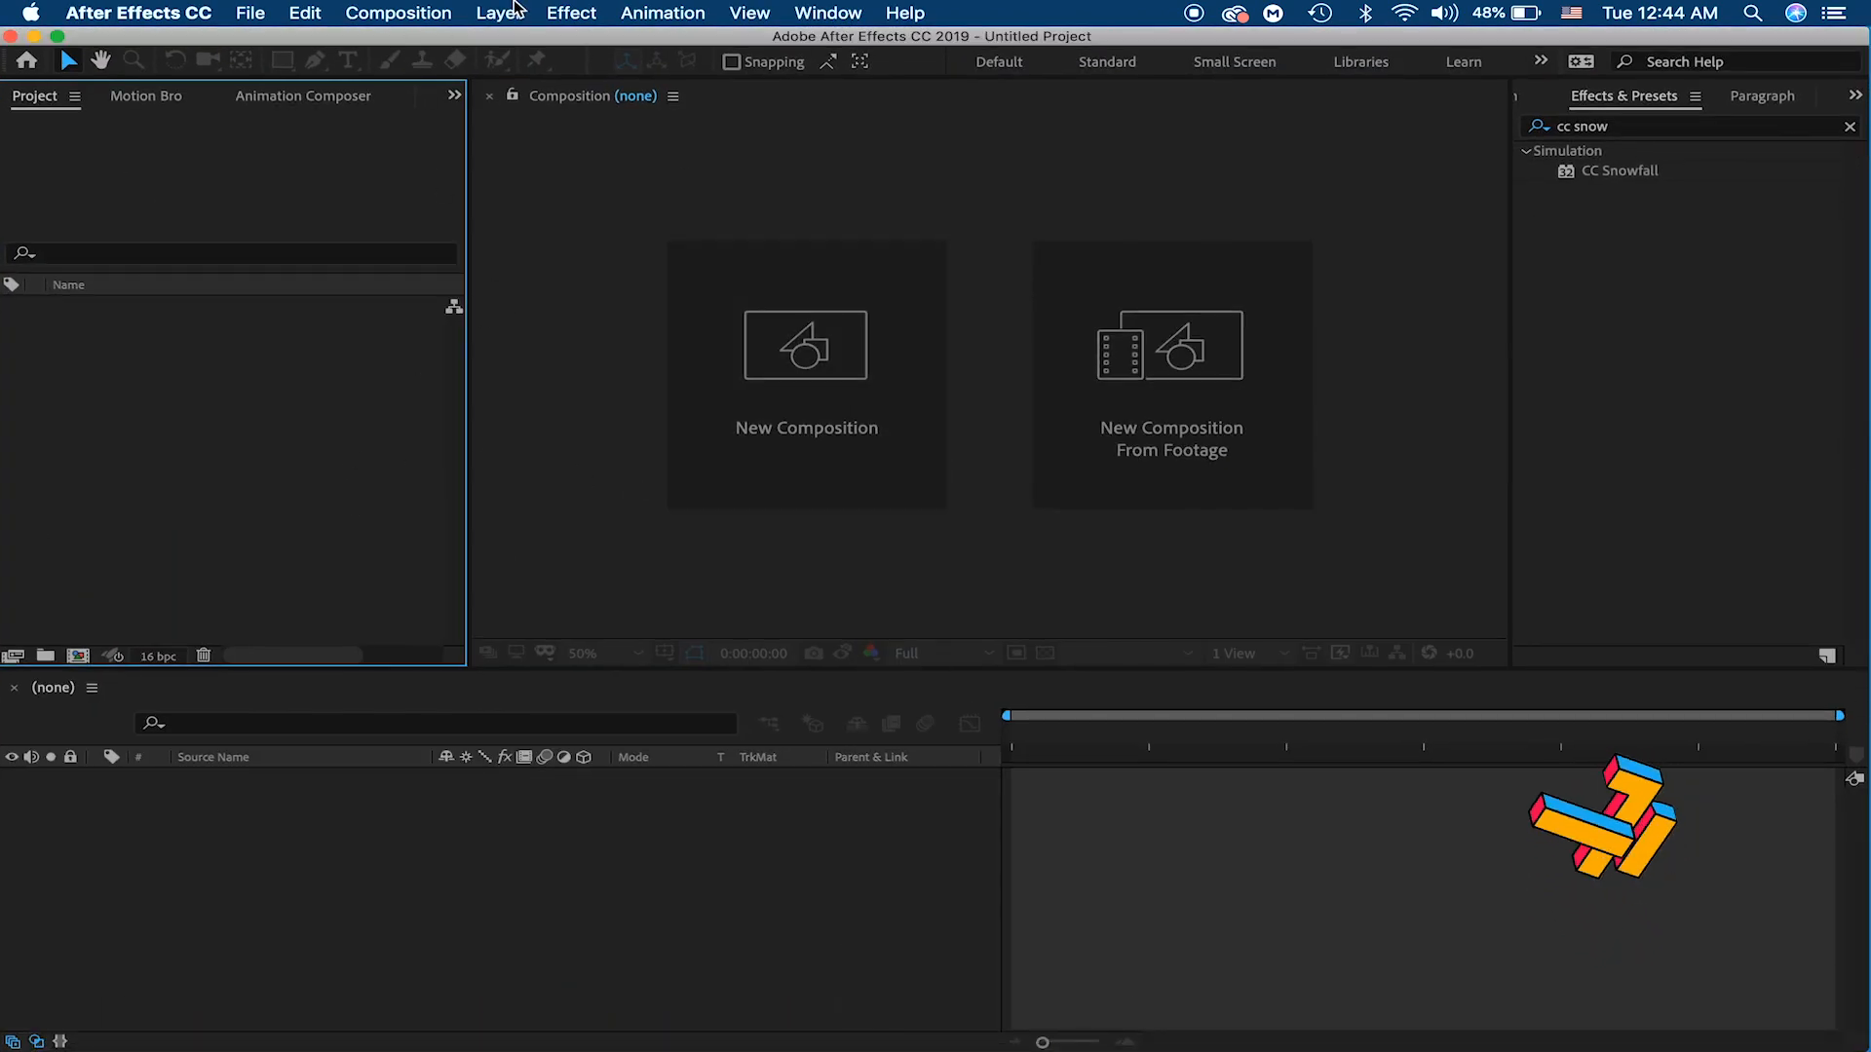
Step: Create a composition named Bubbles at 1920 x 1080, 23.976 fps, with a duration of 0:00:15:00
{"action": "left_click", "coordinate": [496, 12]}
{"action": "left_click", "coordinate": [167, 421]}
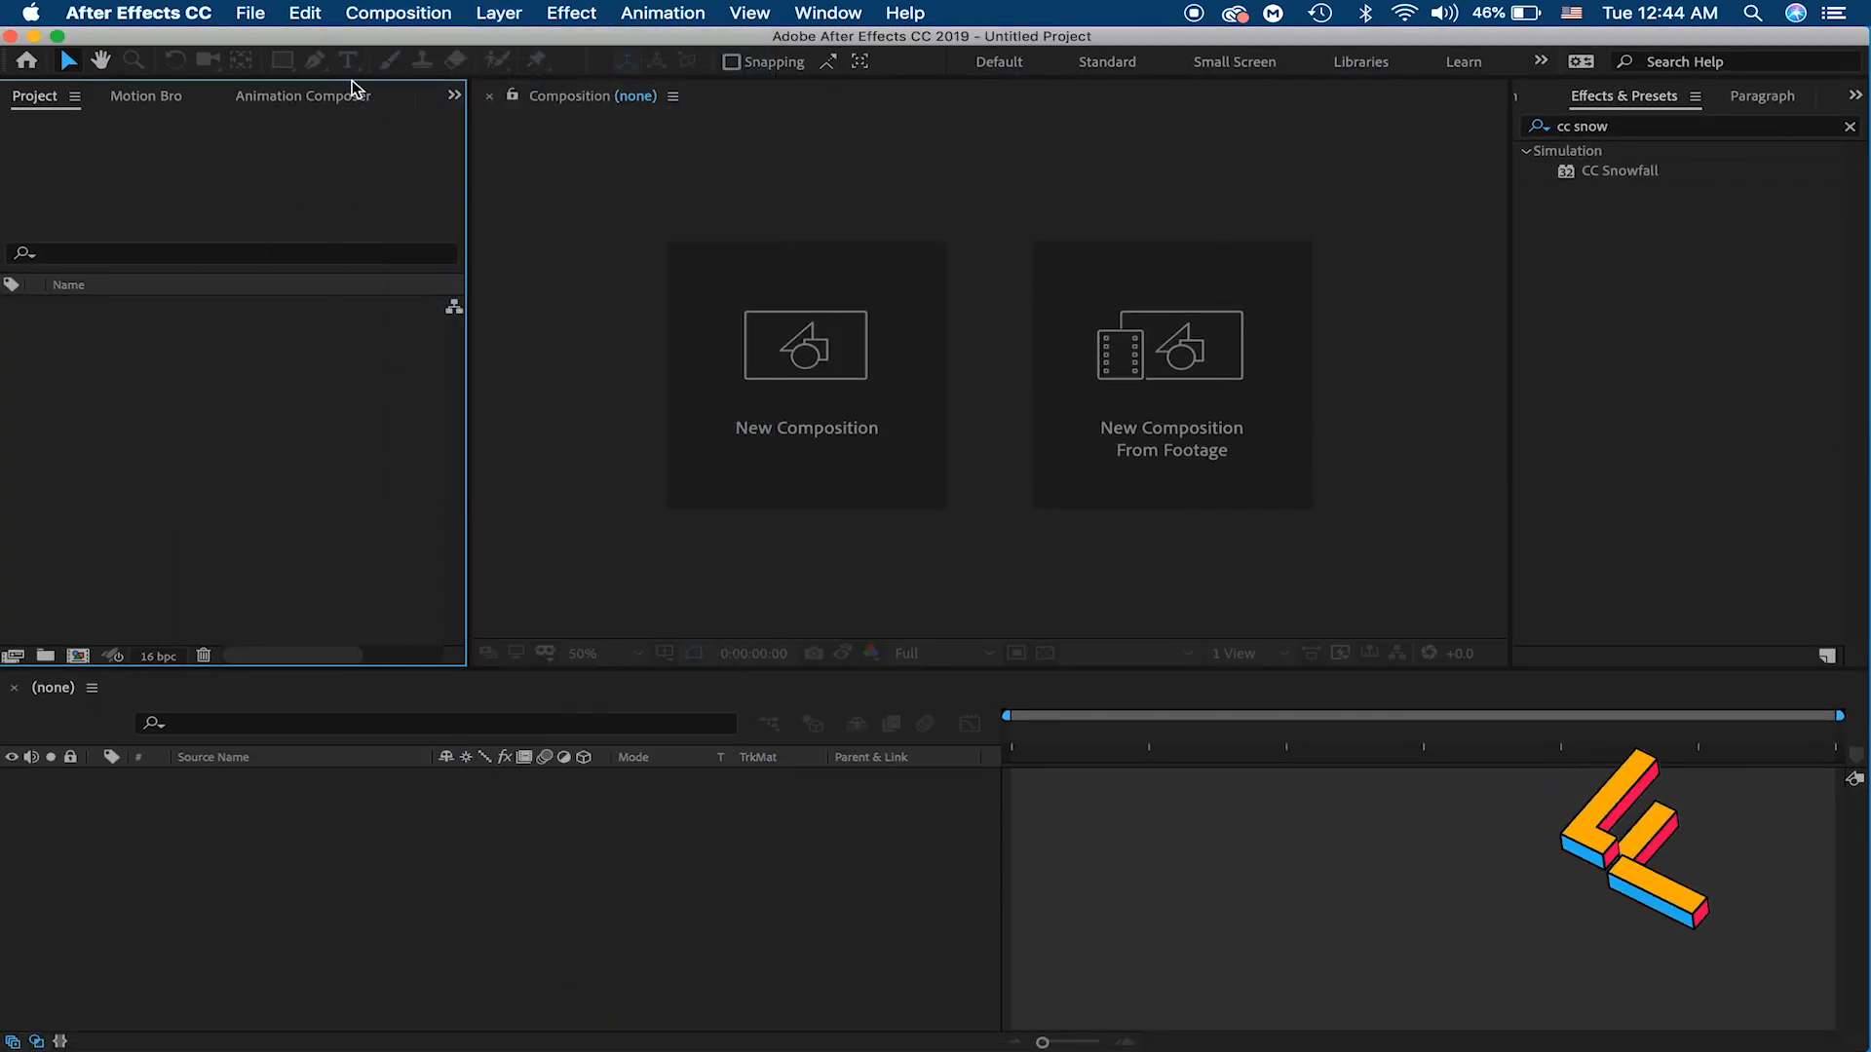
{"action": "left_click", "coordinate": [380, 12]}
{"action": "left_click", "coordinate": [380, 43]}
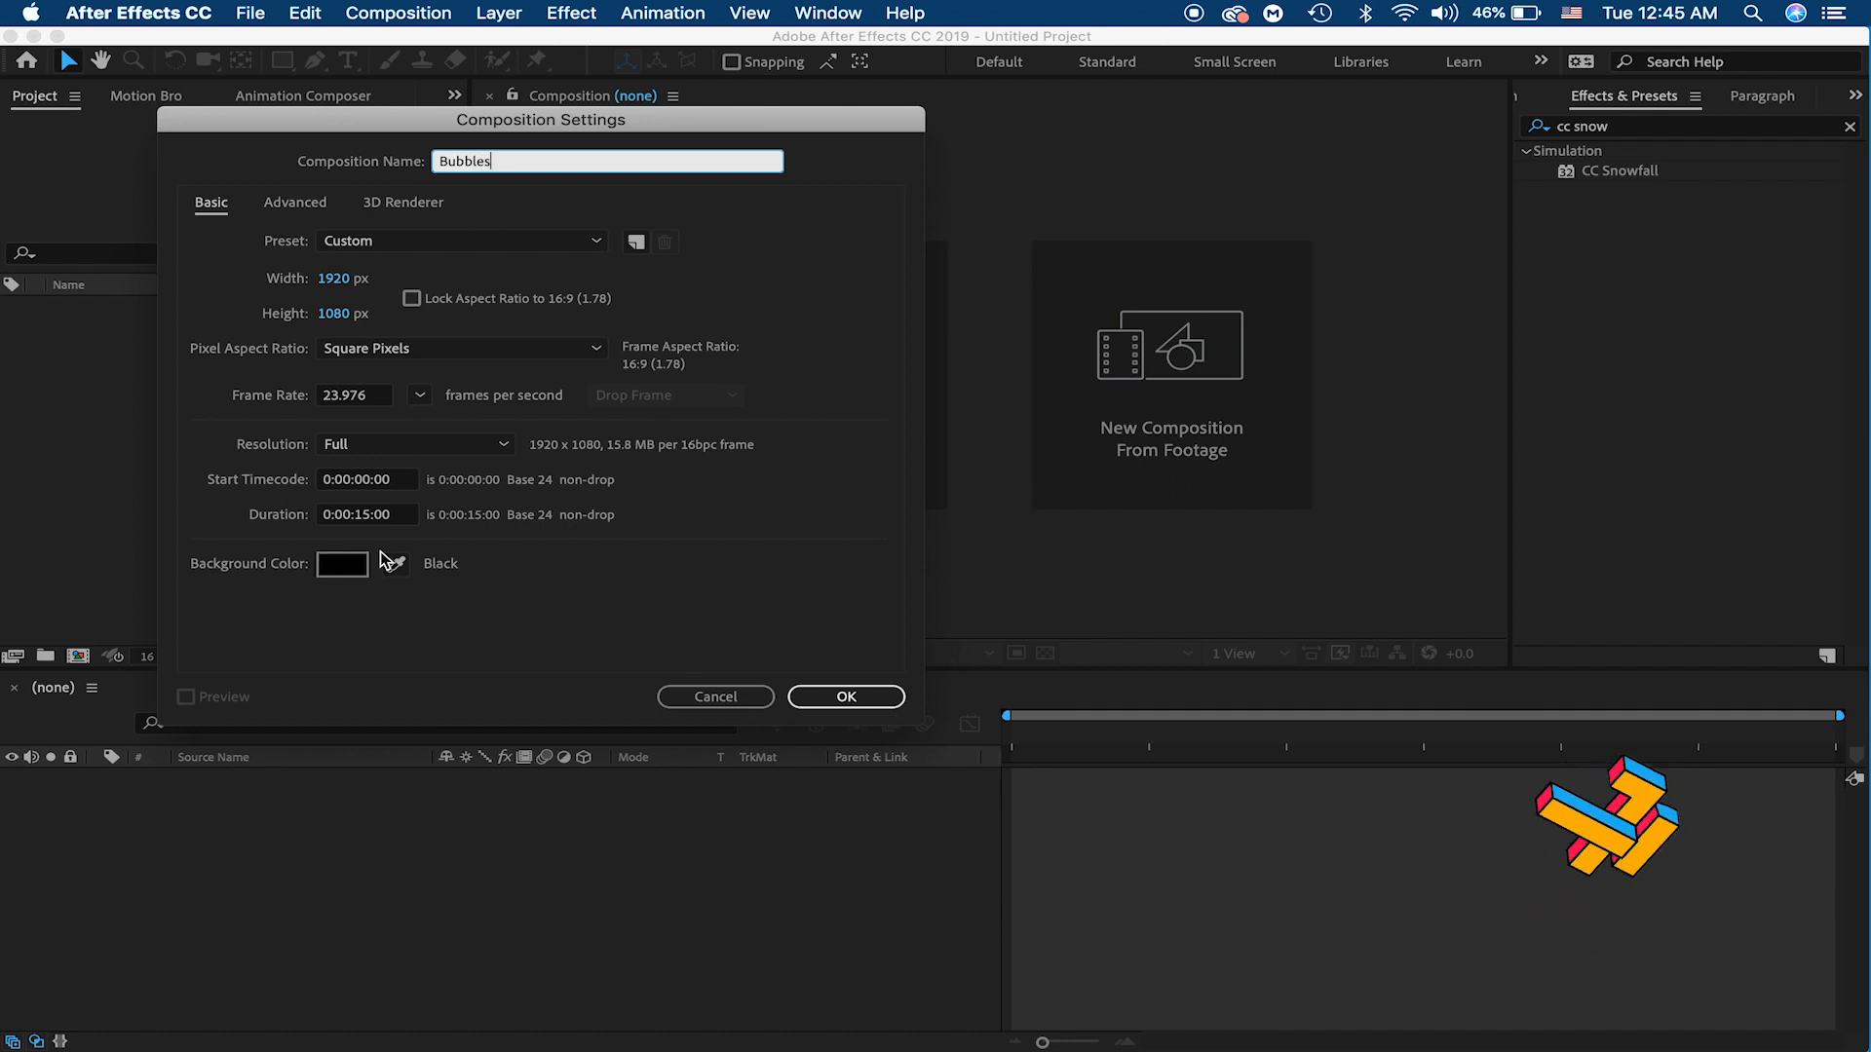
{"action": "left_click", "coordinate": [877, 698]}
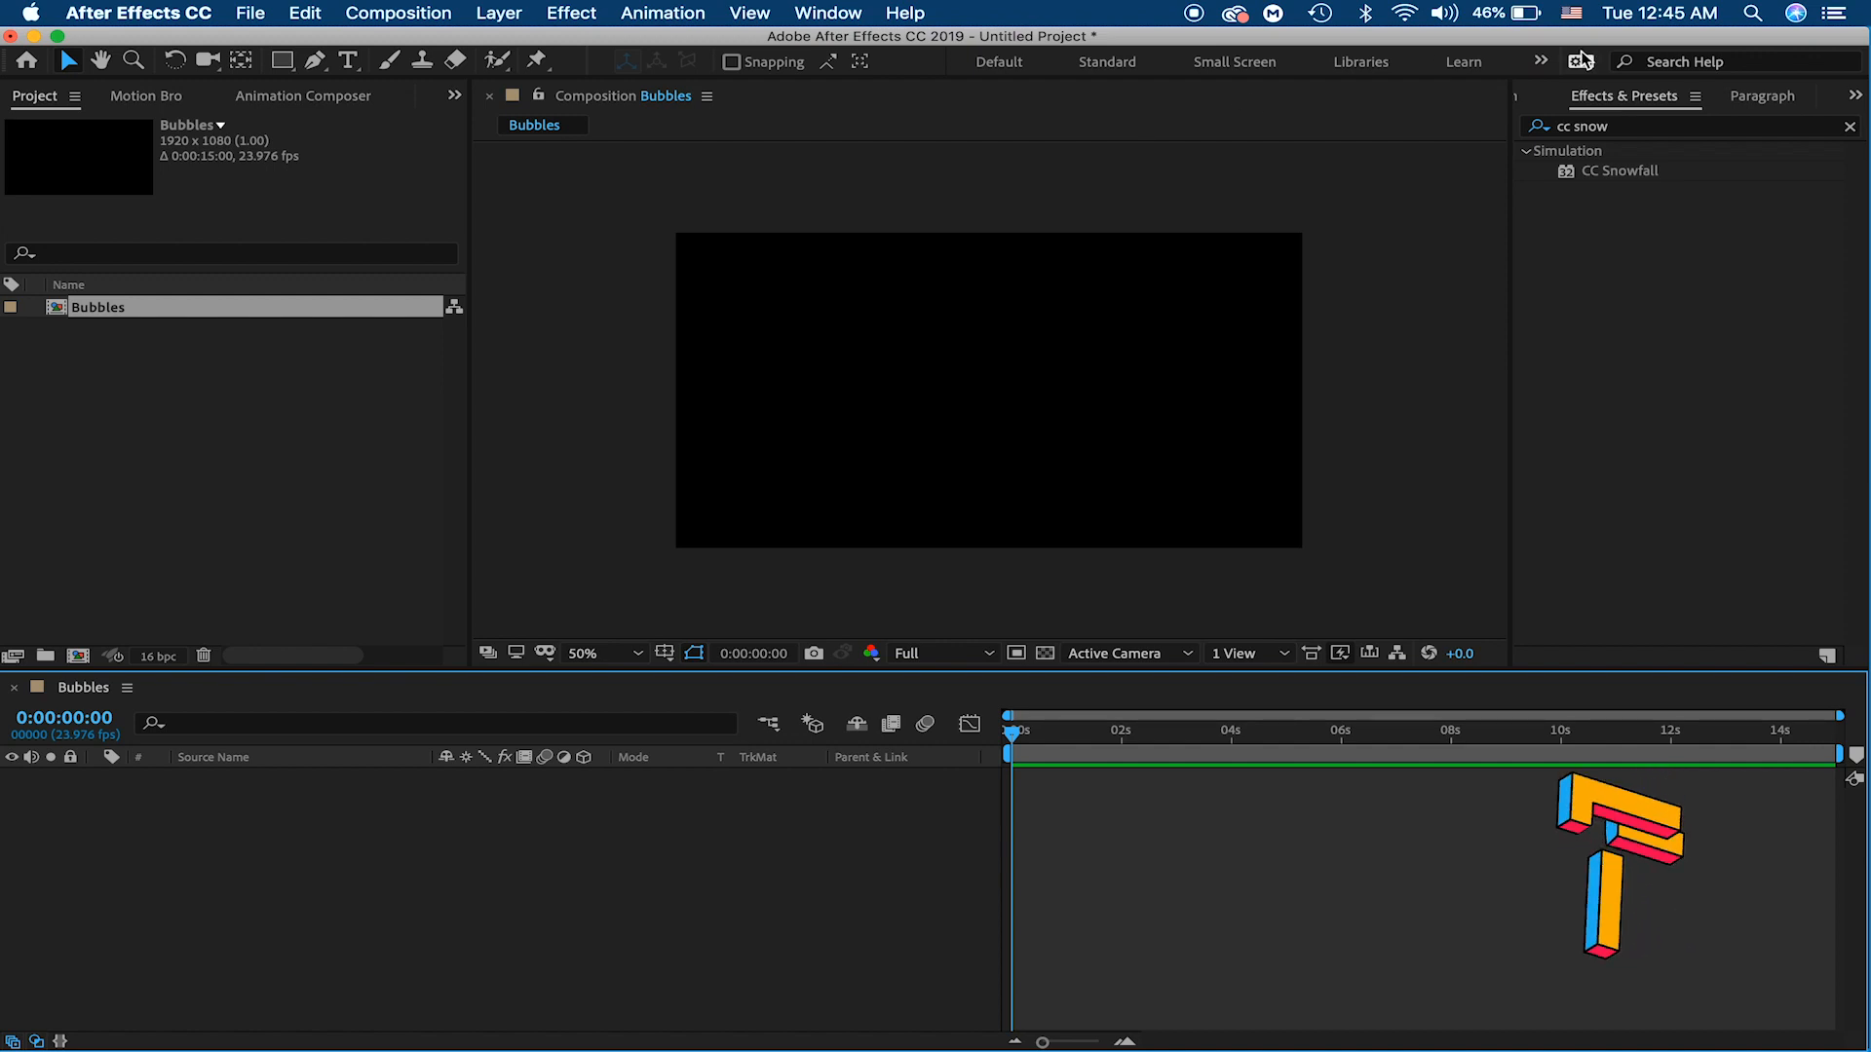
Step: Add a black 1920 x 1080 solid named Background to the Bubbles composition
{"action": "left_click", "coordinate": [499, 12]}
{"action": "mouse_move", "coordinate": [507, 37]}
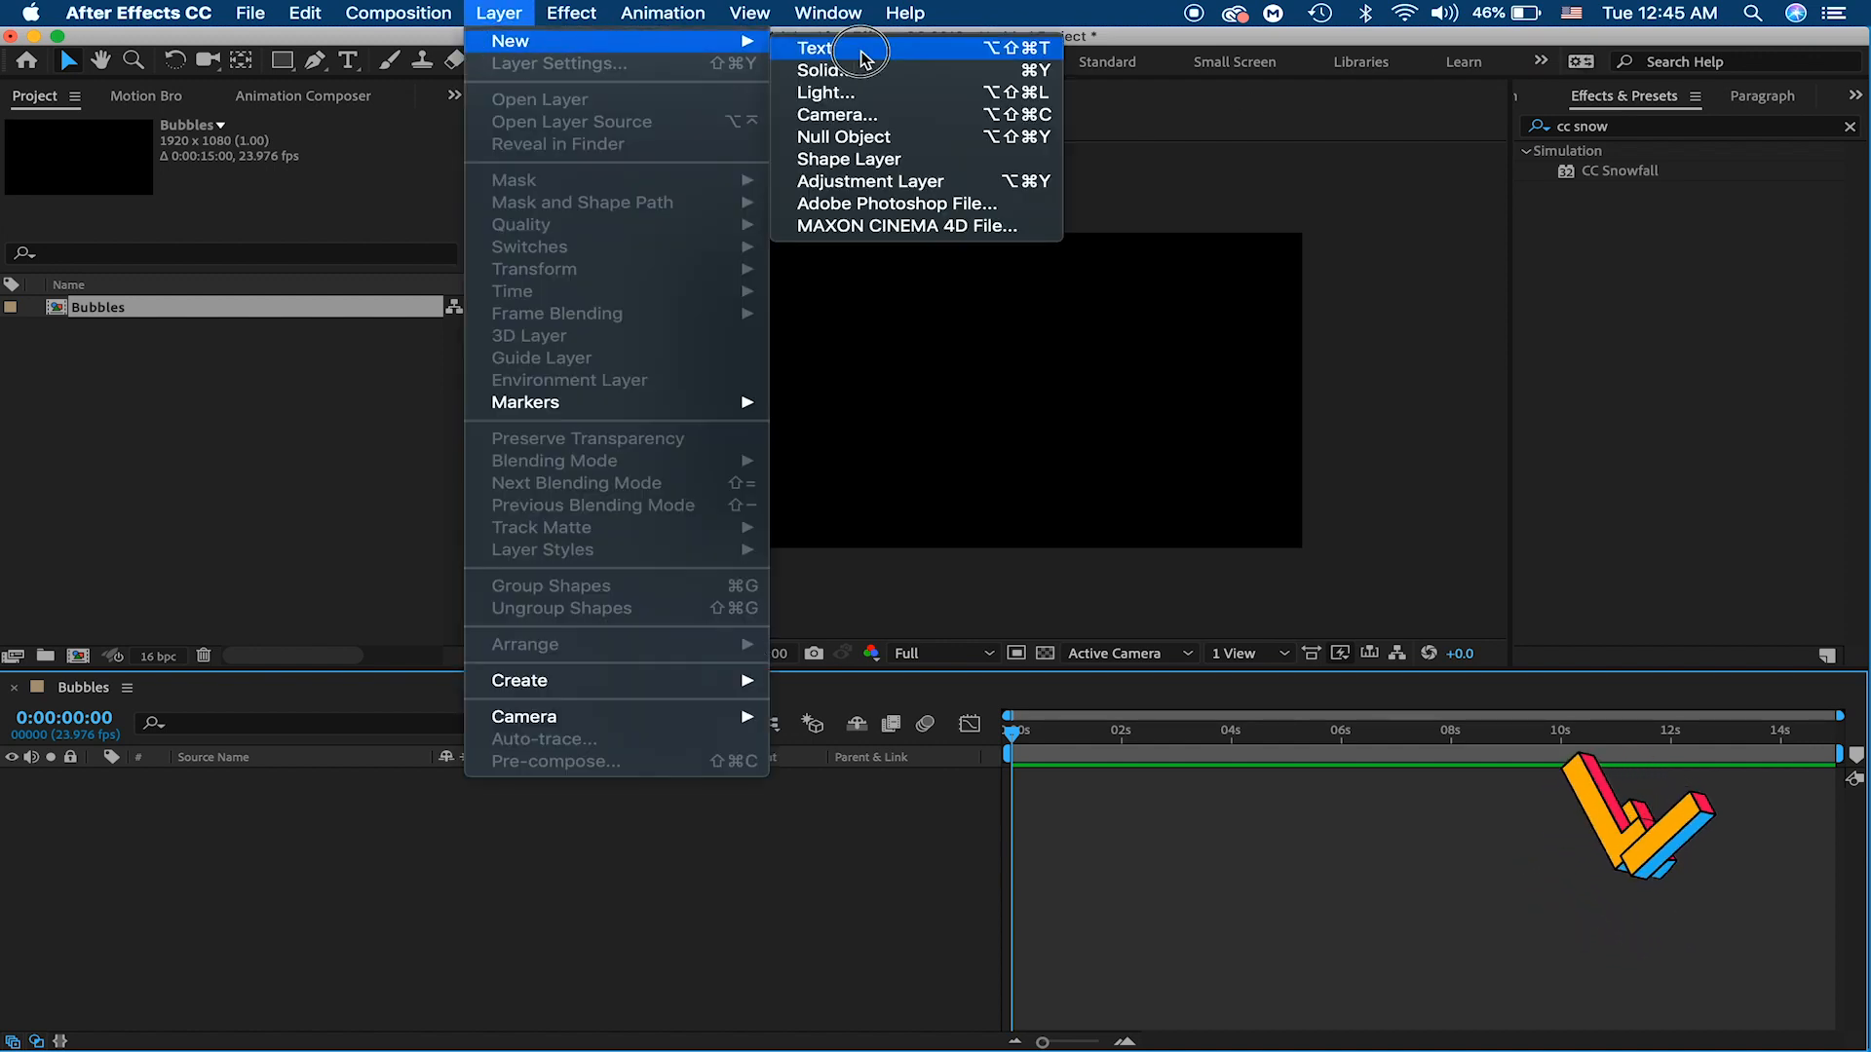
{"action": "left_click", "coordinate": [910, 67]}
{"action": "type", "text": "Background"}
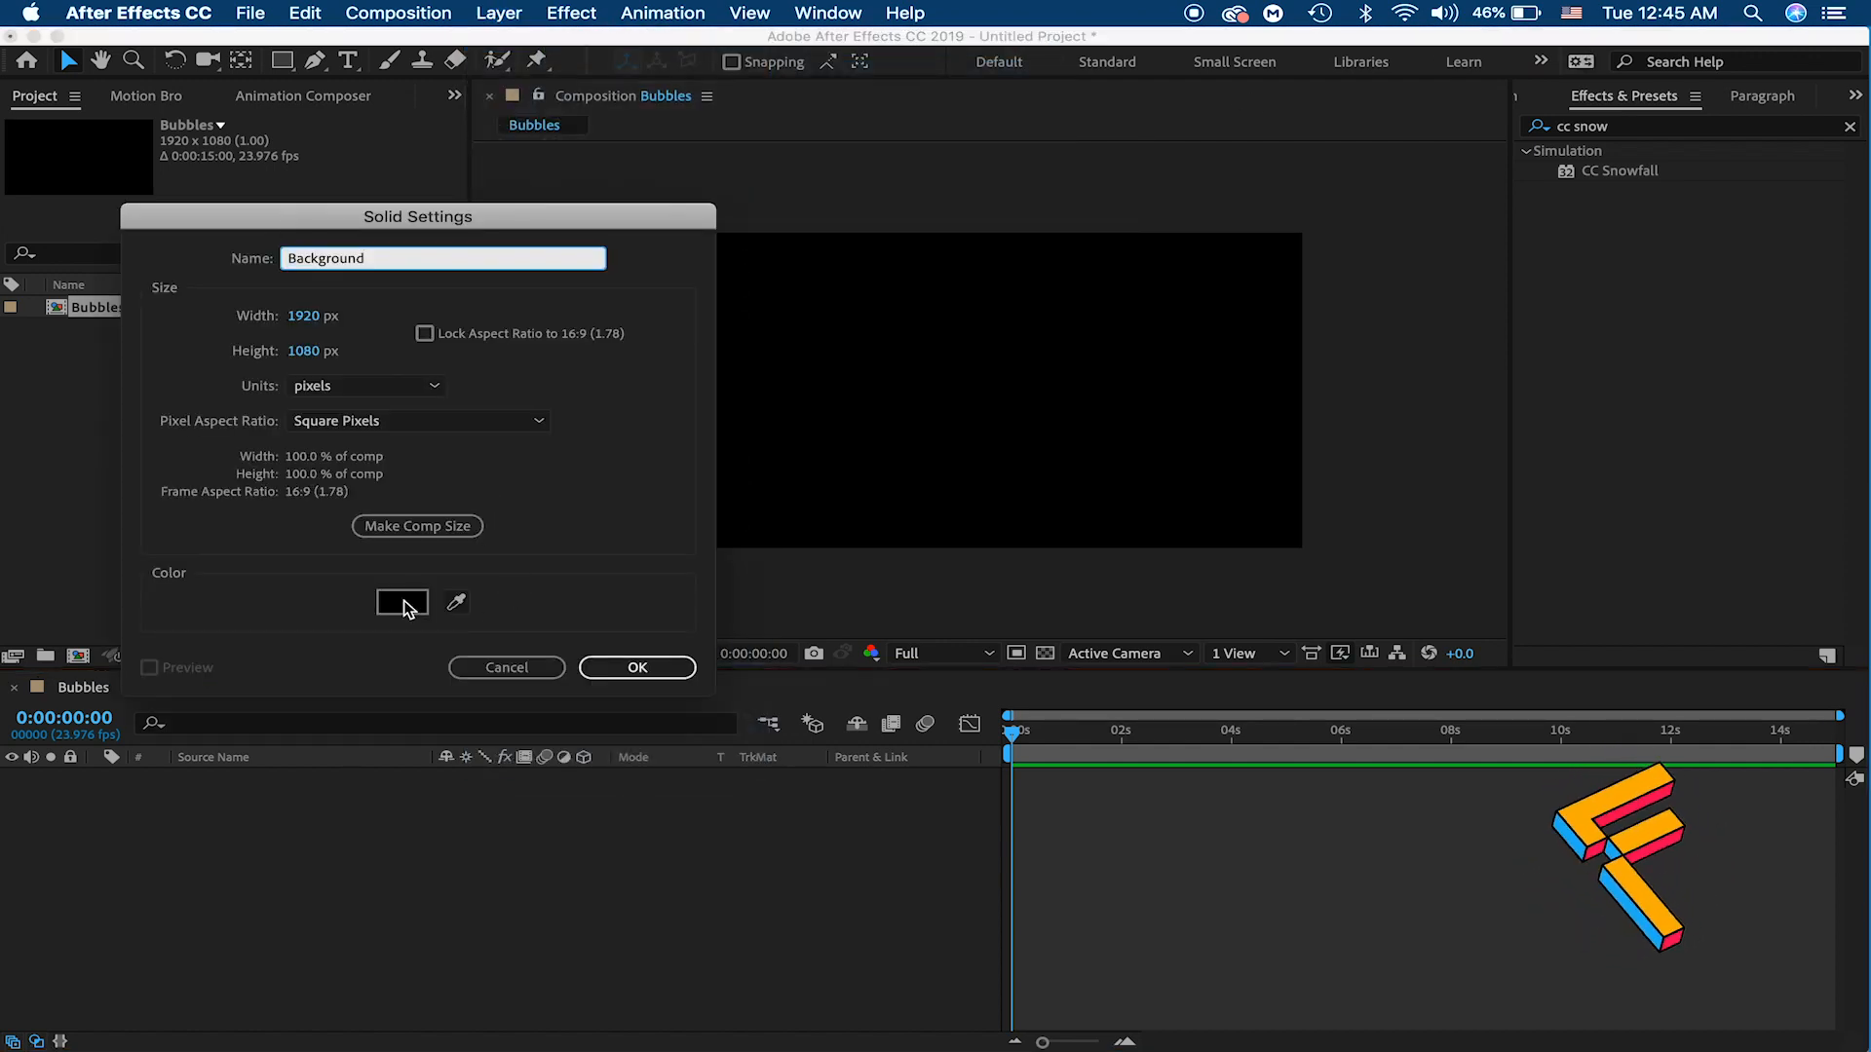
{"action": "left_click", "coordinate": [638, 668]}
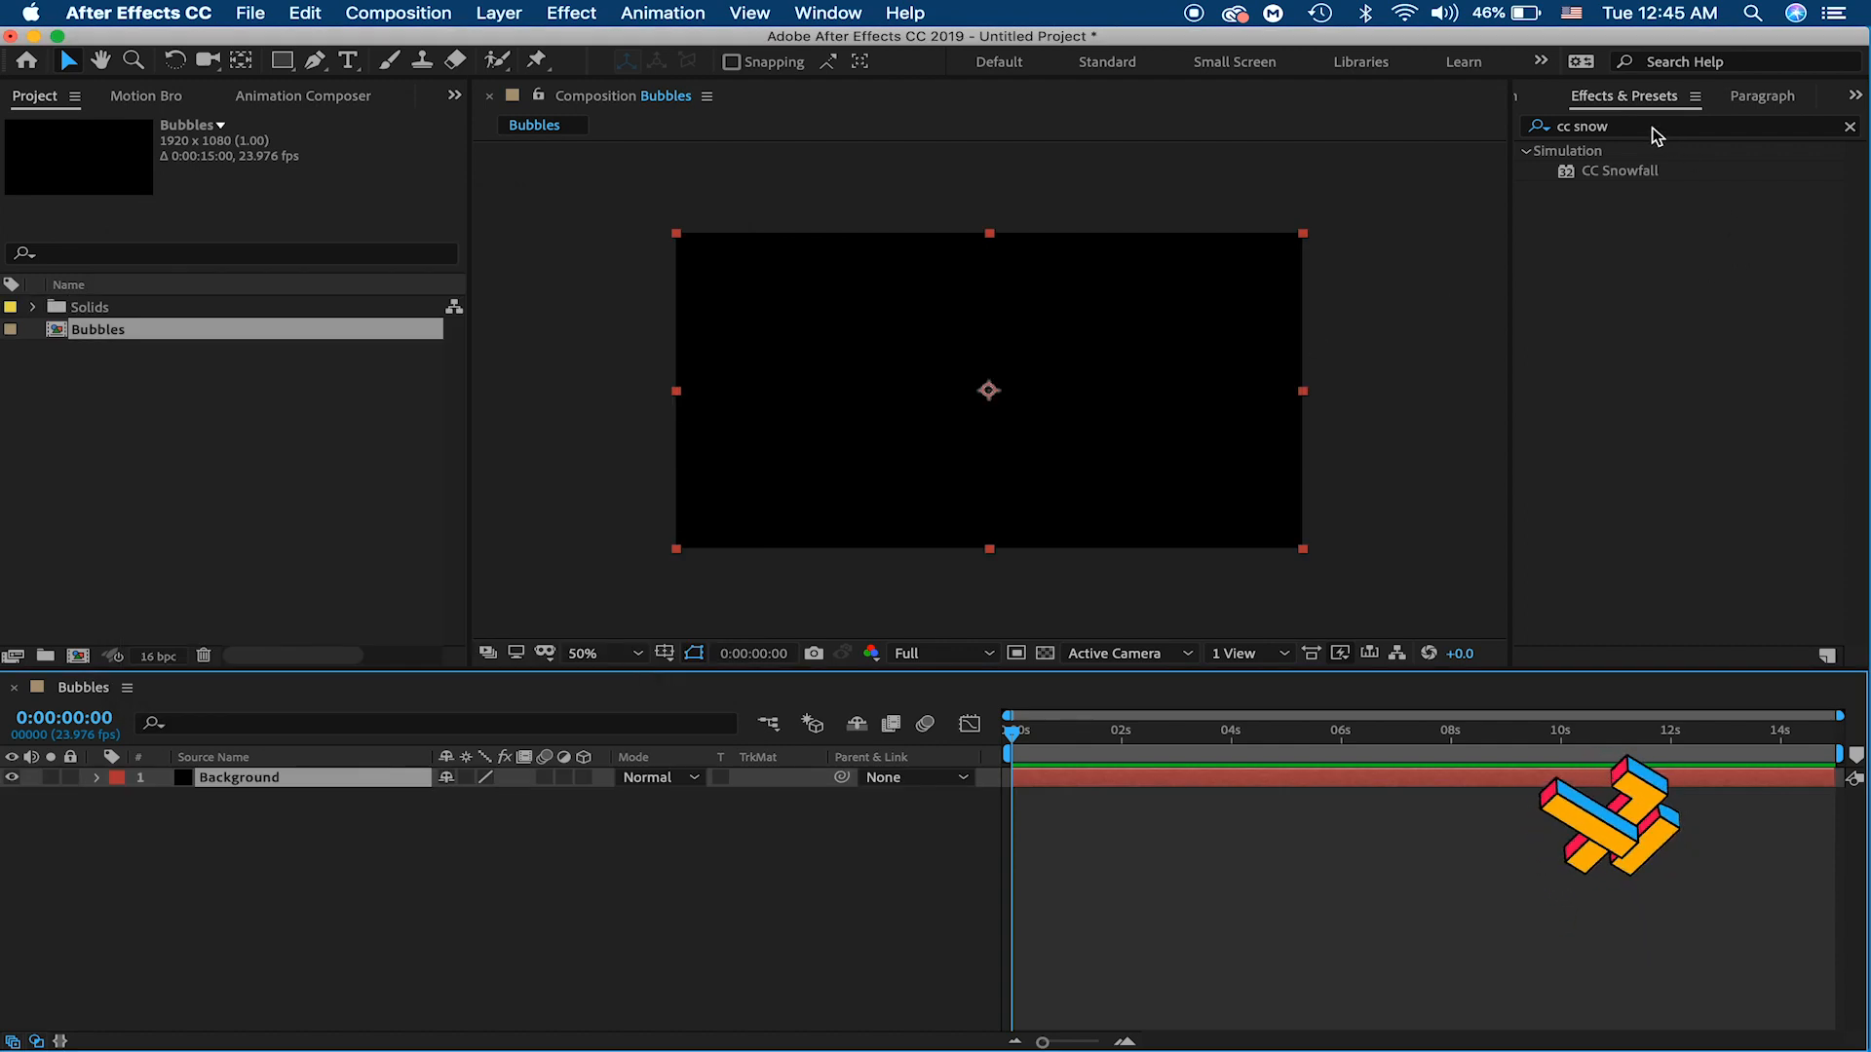
Step: Search the effects for "ramp" and apply Gradient Ramp to the Background layer
{"action": "left_click_drag", "start_coordinate": [1654, 129], "coordinate": [1458, 130]}
{"action": "key", "text": "BackSpace"}
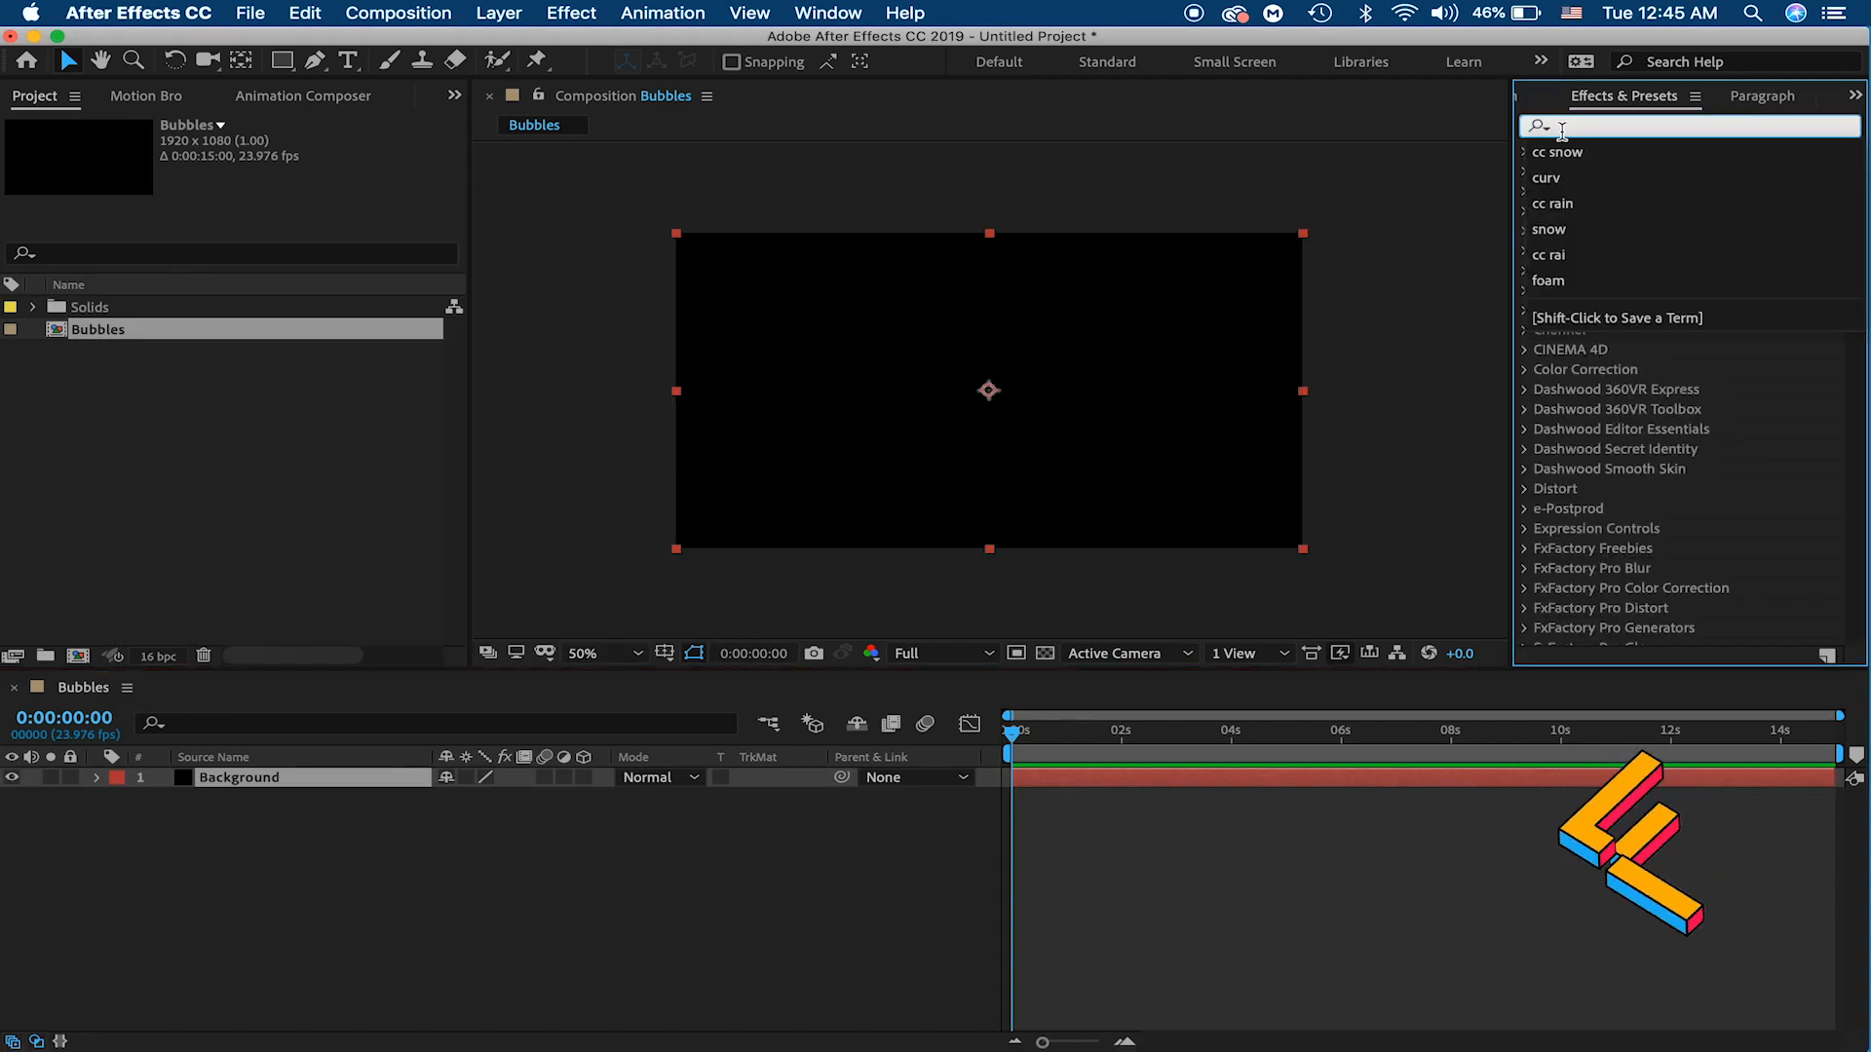
{"action": "type", "text": "ra"}
{"action": "type", "text": "p"}
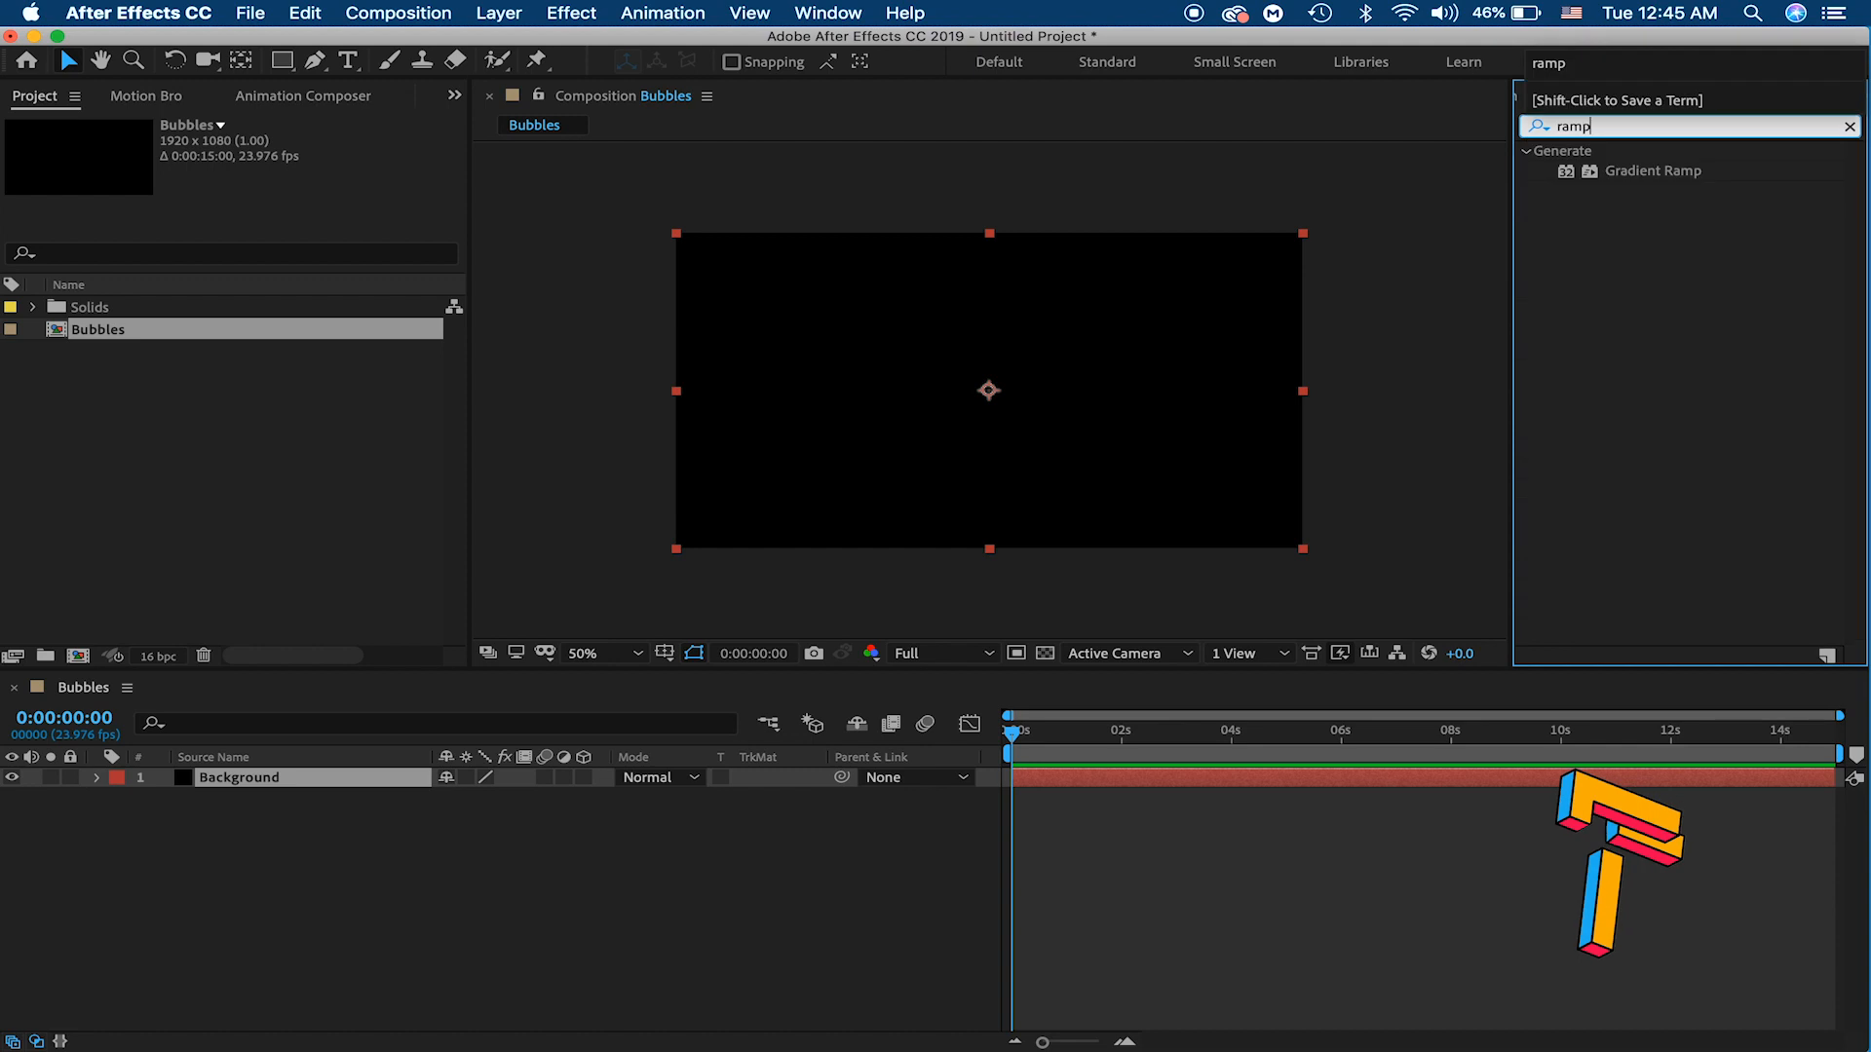
{"action": "left_click_drag", "start_coordinate": [1656, 172], "coordinate": [273, 788]}
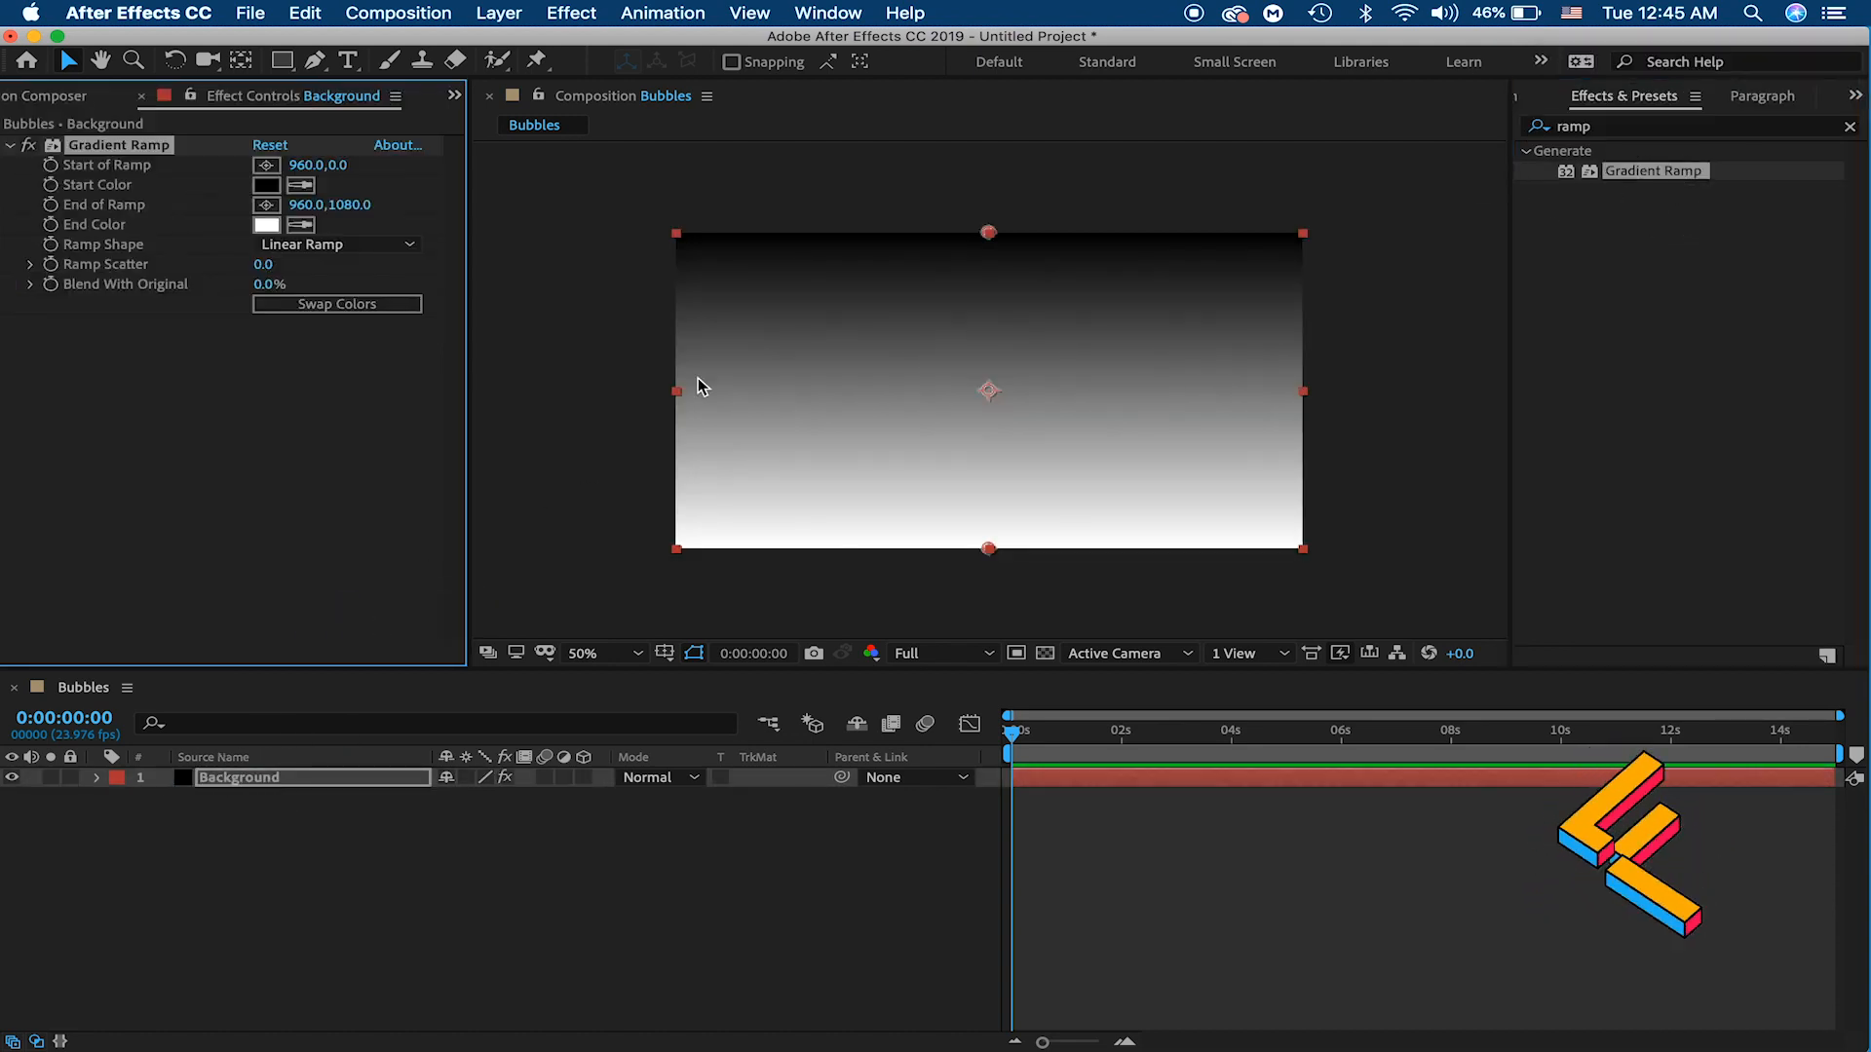
Step: Set the Gradient Ramp's Start Color to white and its End Color to black
{"action": "left_click", "coordinate": [266, 185]}
{"action": "left_click", "coordinate": [61, 500]}
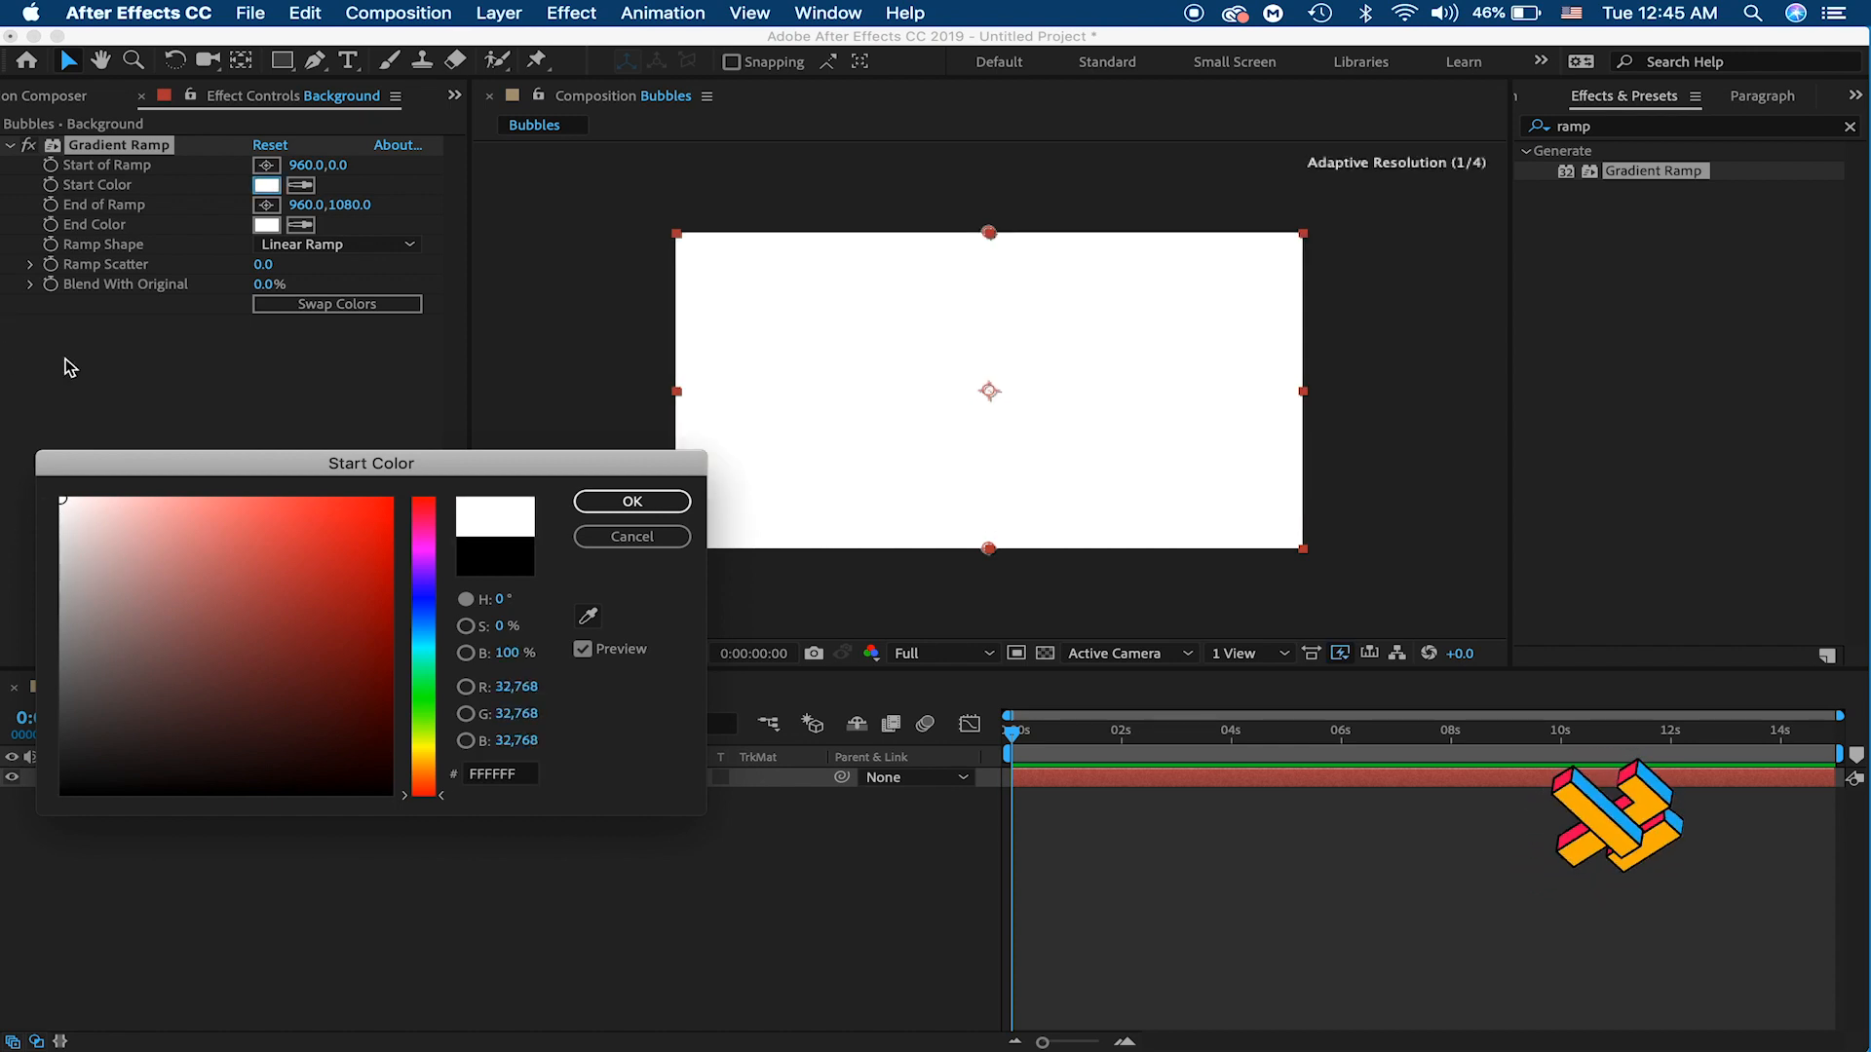
{"action": "left_click", "coordinate": [571, 497]}
{"action": "left_click", "coordinate": [266, 225]}
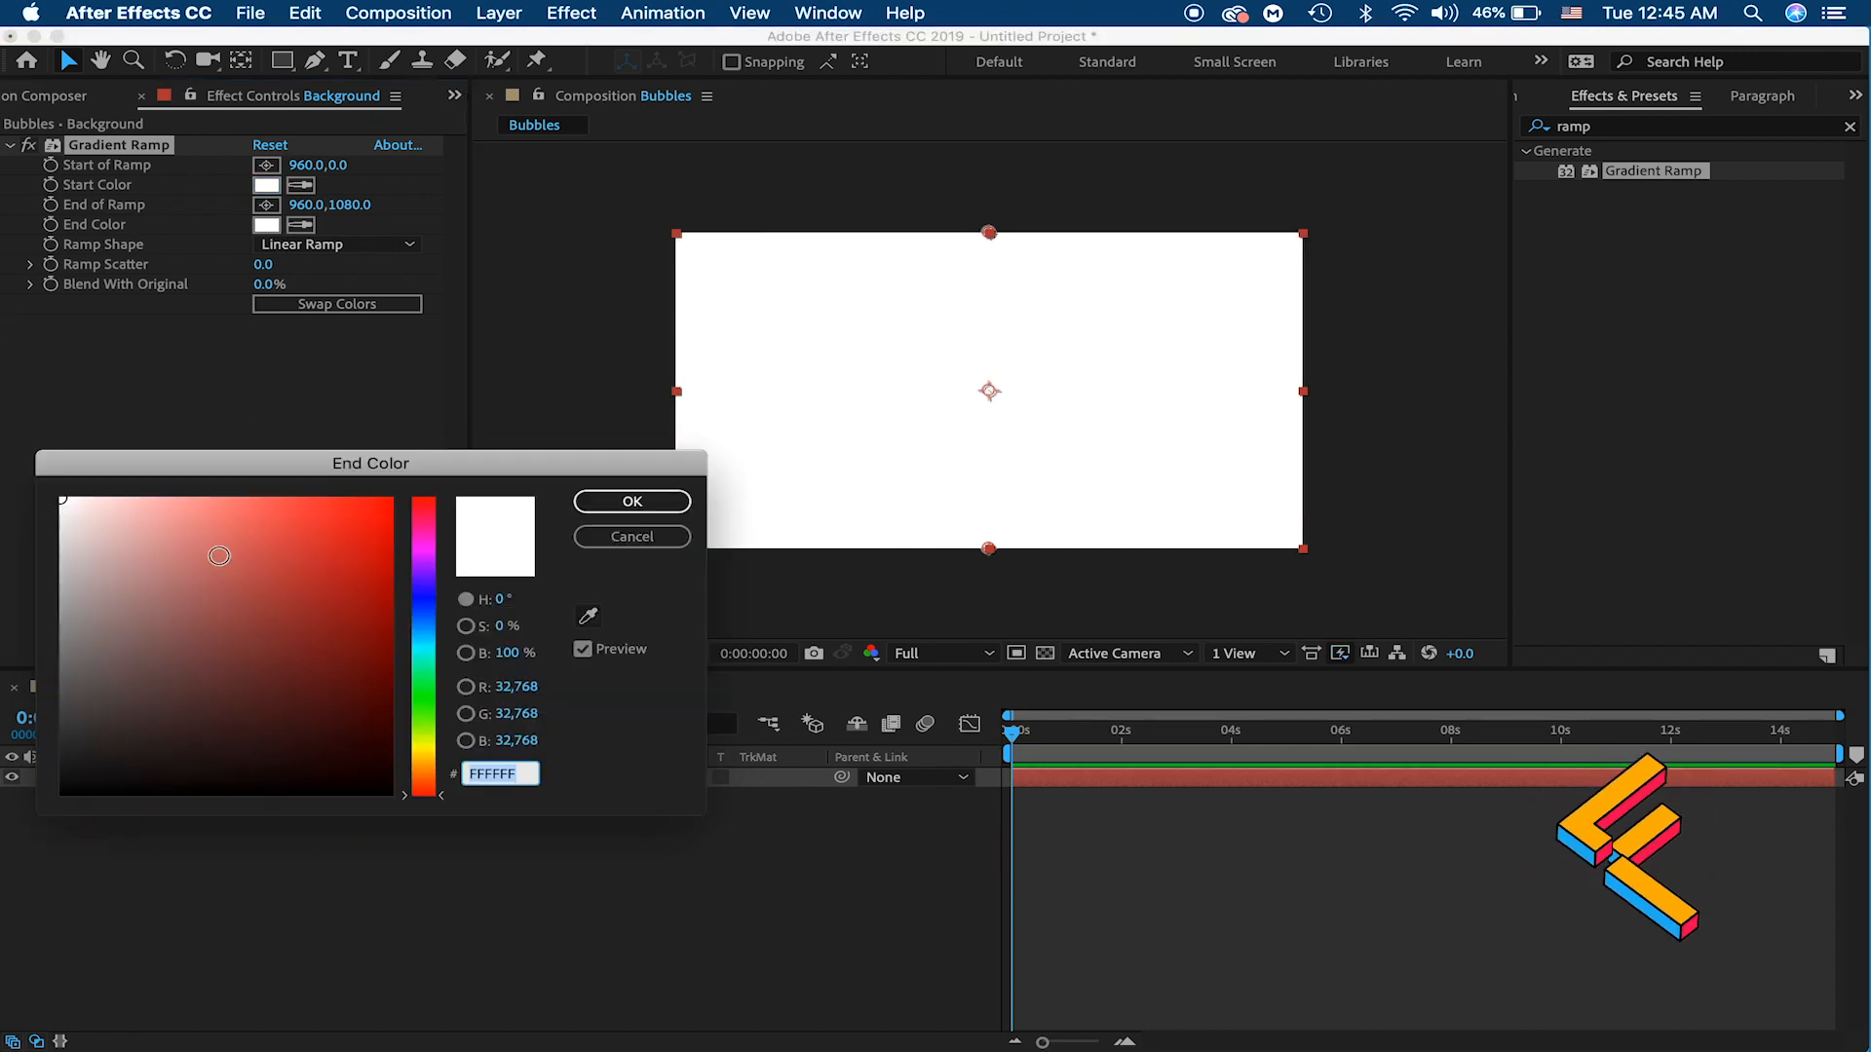
{"action": "left_click", "coordinate": [390, 794]}
{"action": "left_click", "coordinate": [628, 505]}
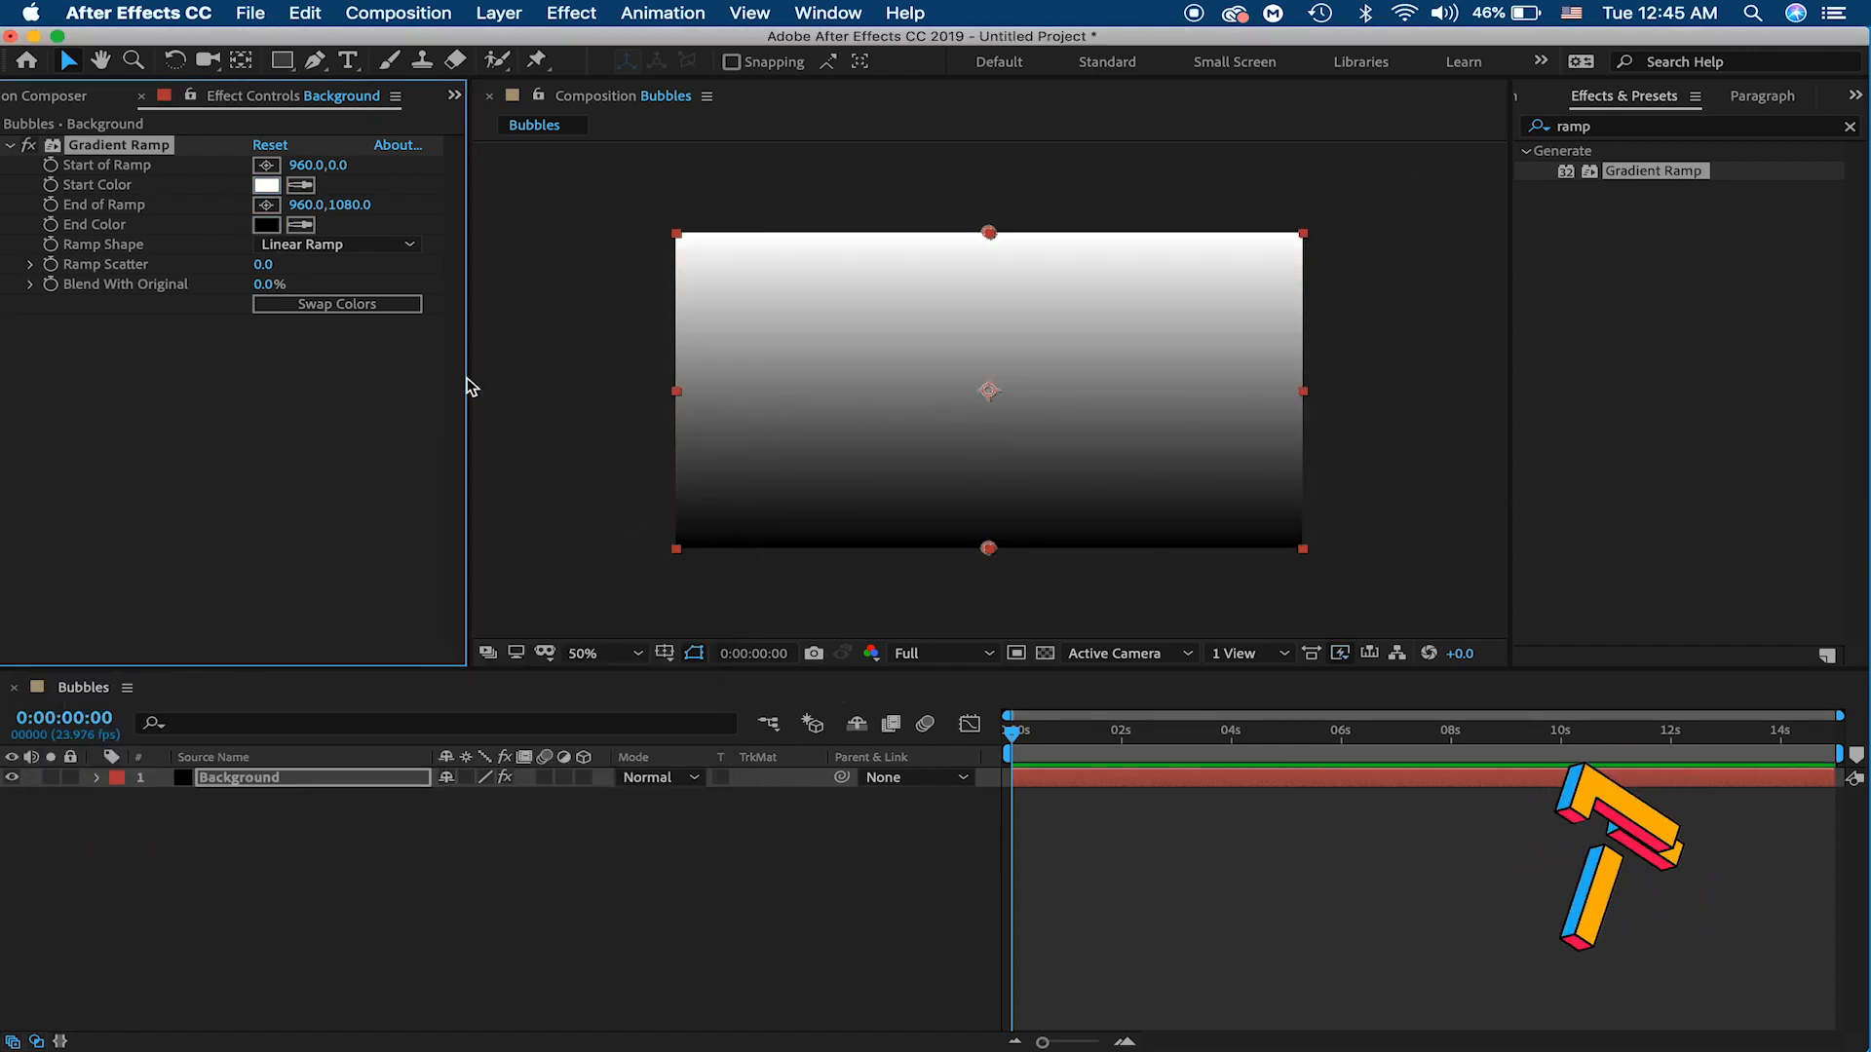
Step: Change the Ramp Shape to Radial Ramp, with Start of Ramp at 960, -65 and End of Ramp at 960, 624
{"action": "left_click", "coordinate": [341, 245]}
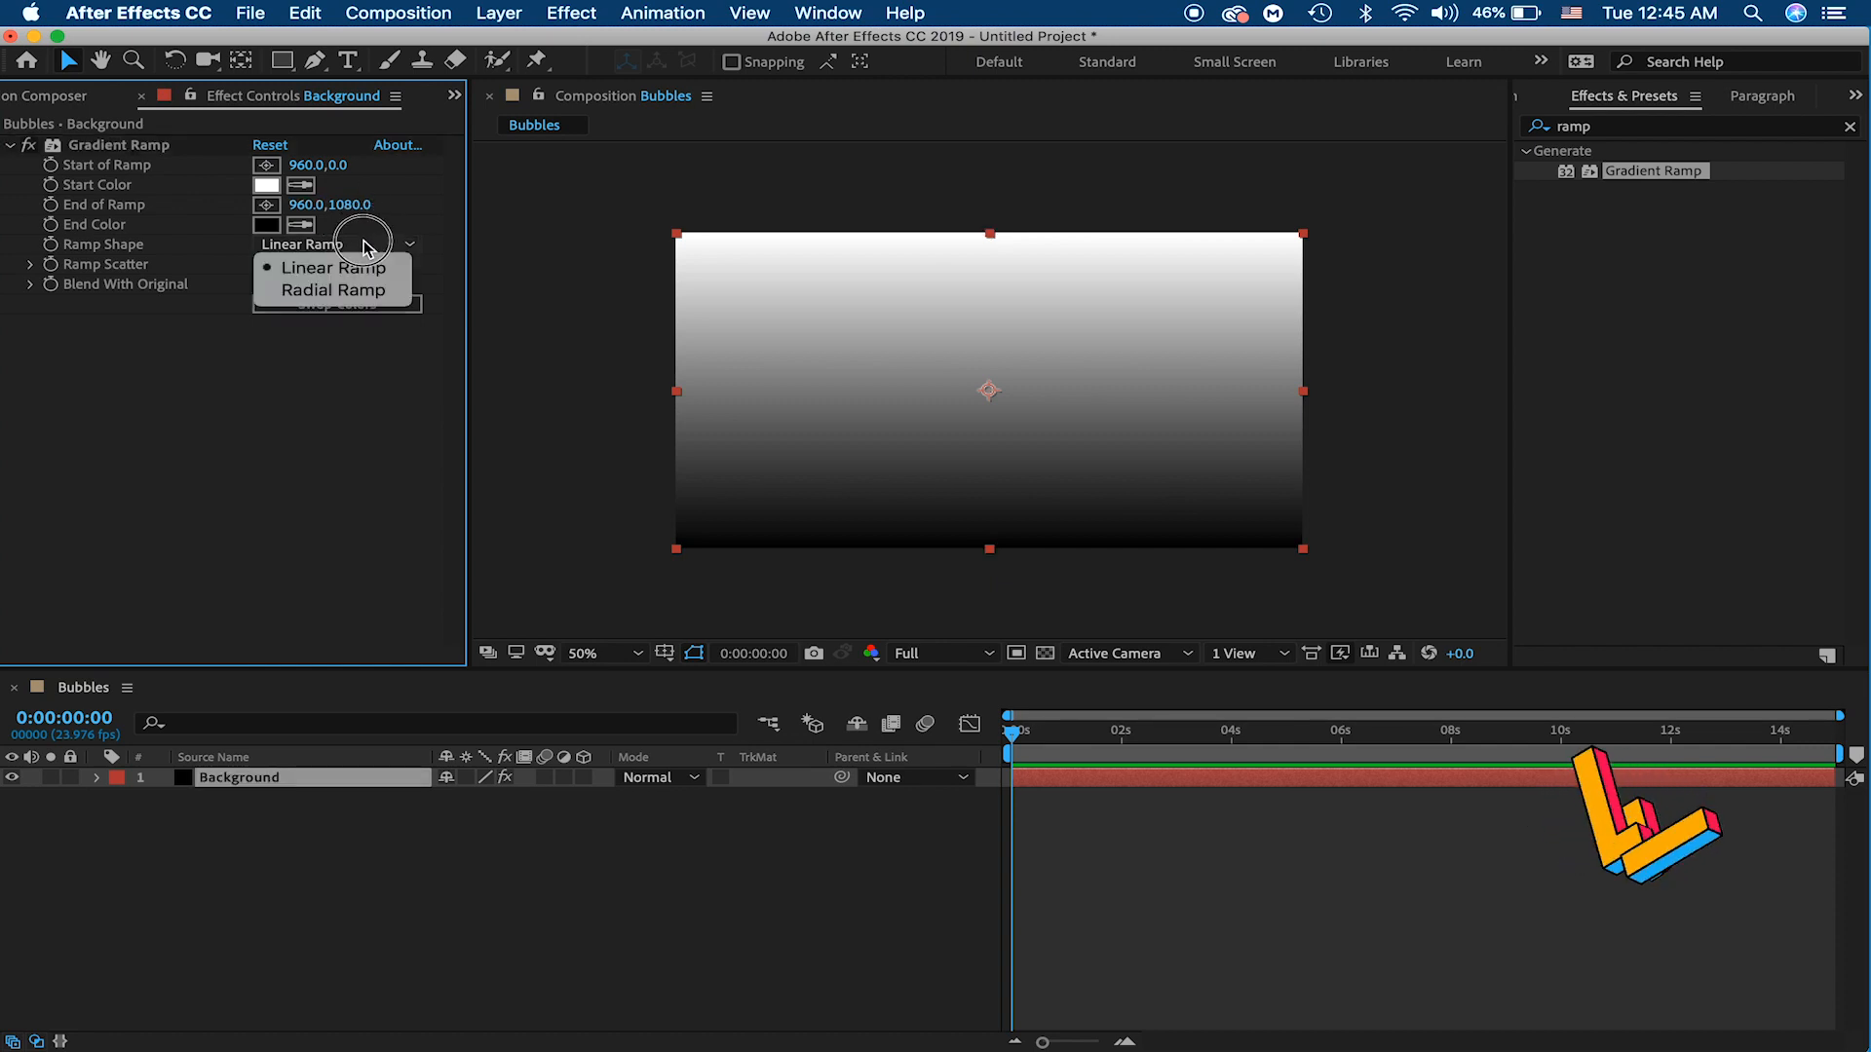
{"action": "left_click", "coordinate": [357, 292]}
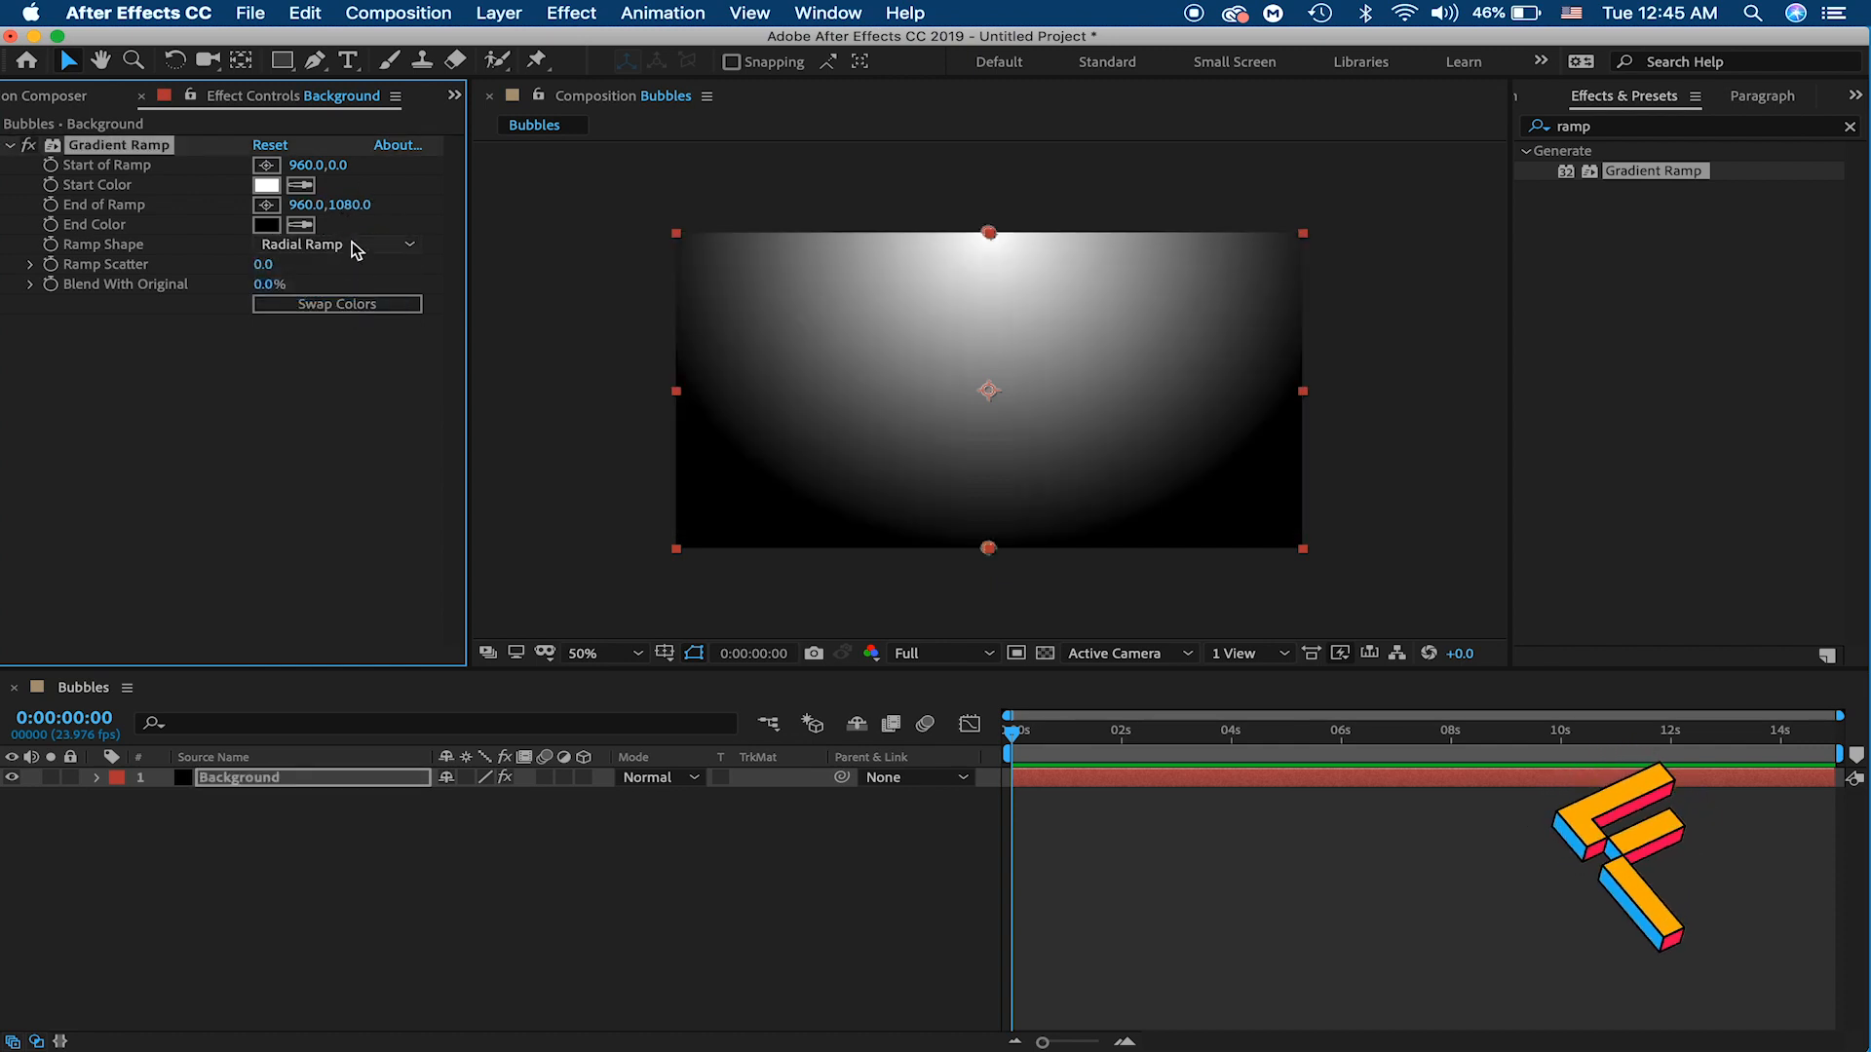
{"action": "left_click_drag", "start_coordinate": [338, 165], "coordinate": [313, 84]}
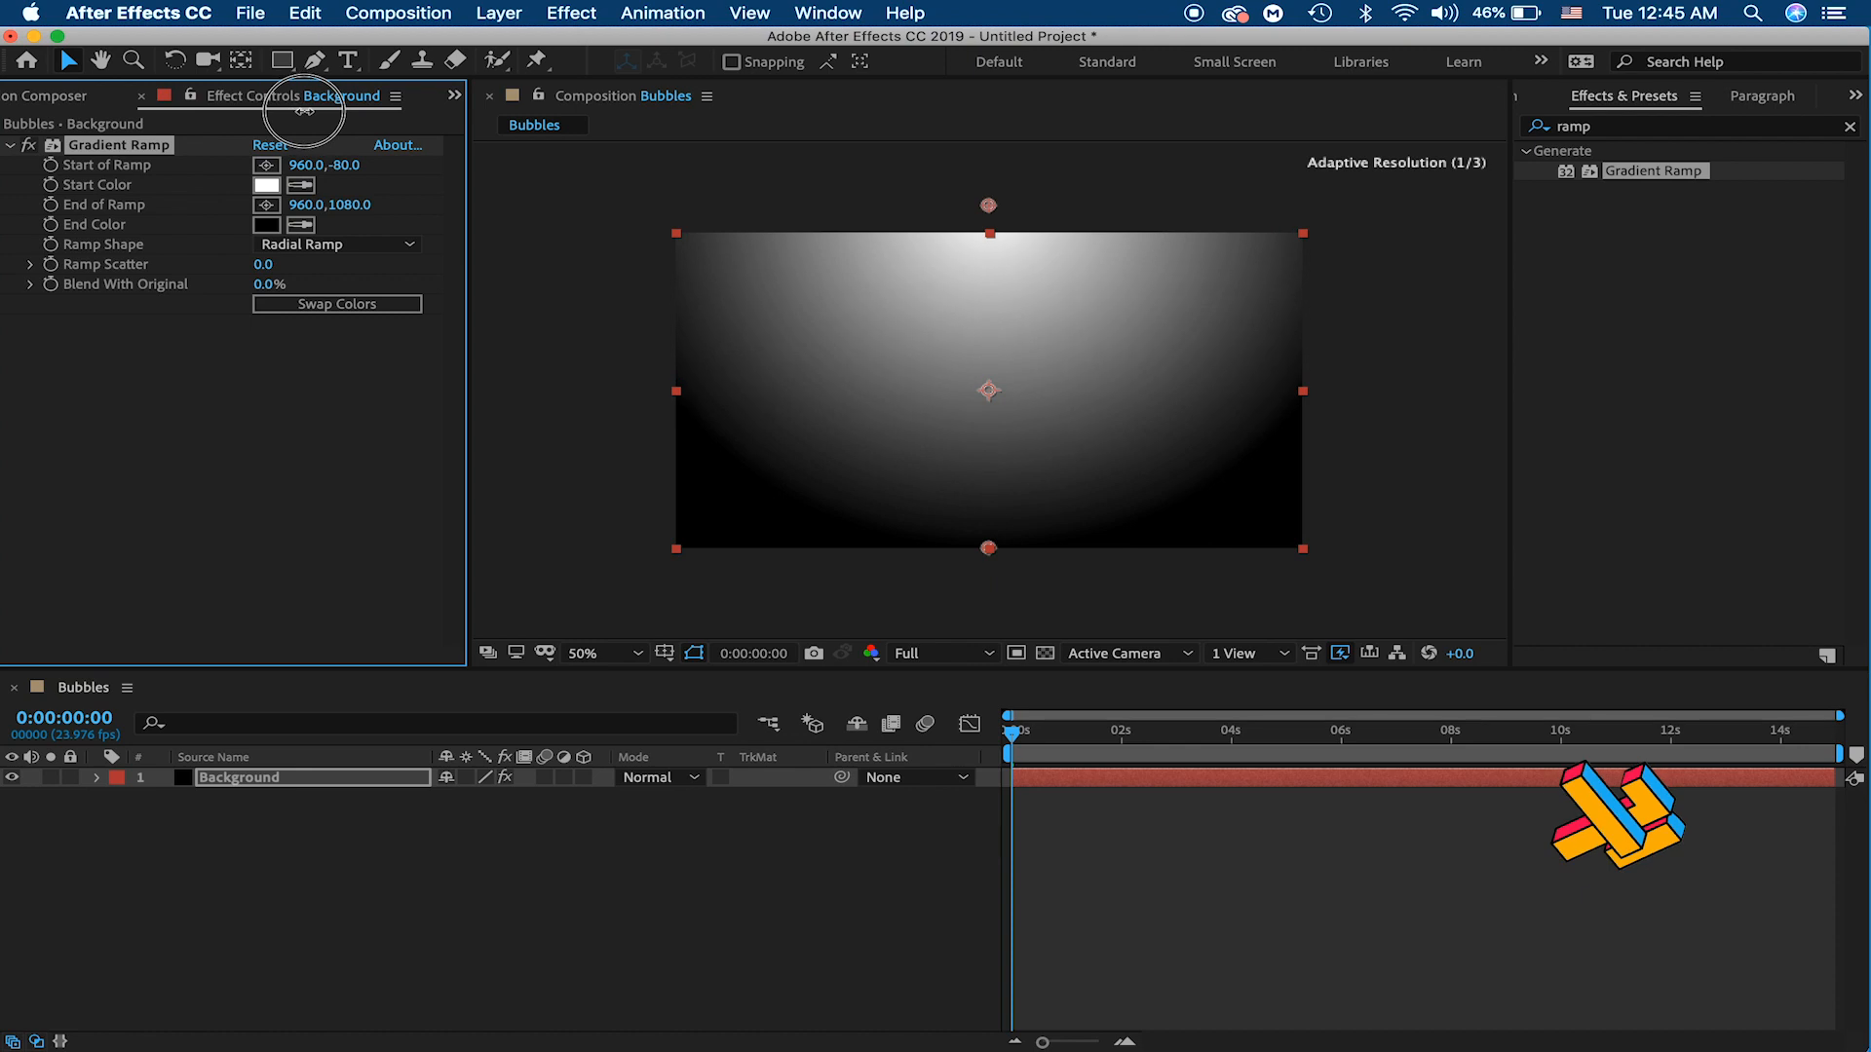
{"action": "left_click_drag", "start_coordinate": [360, 217], "coordinate": [28, 13]}
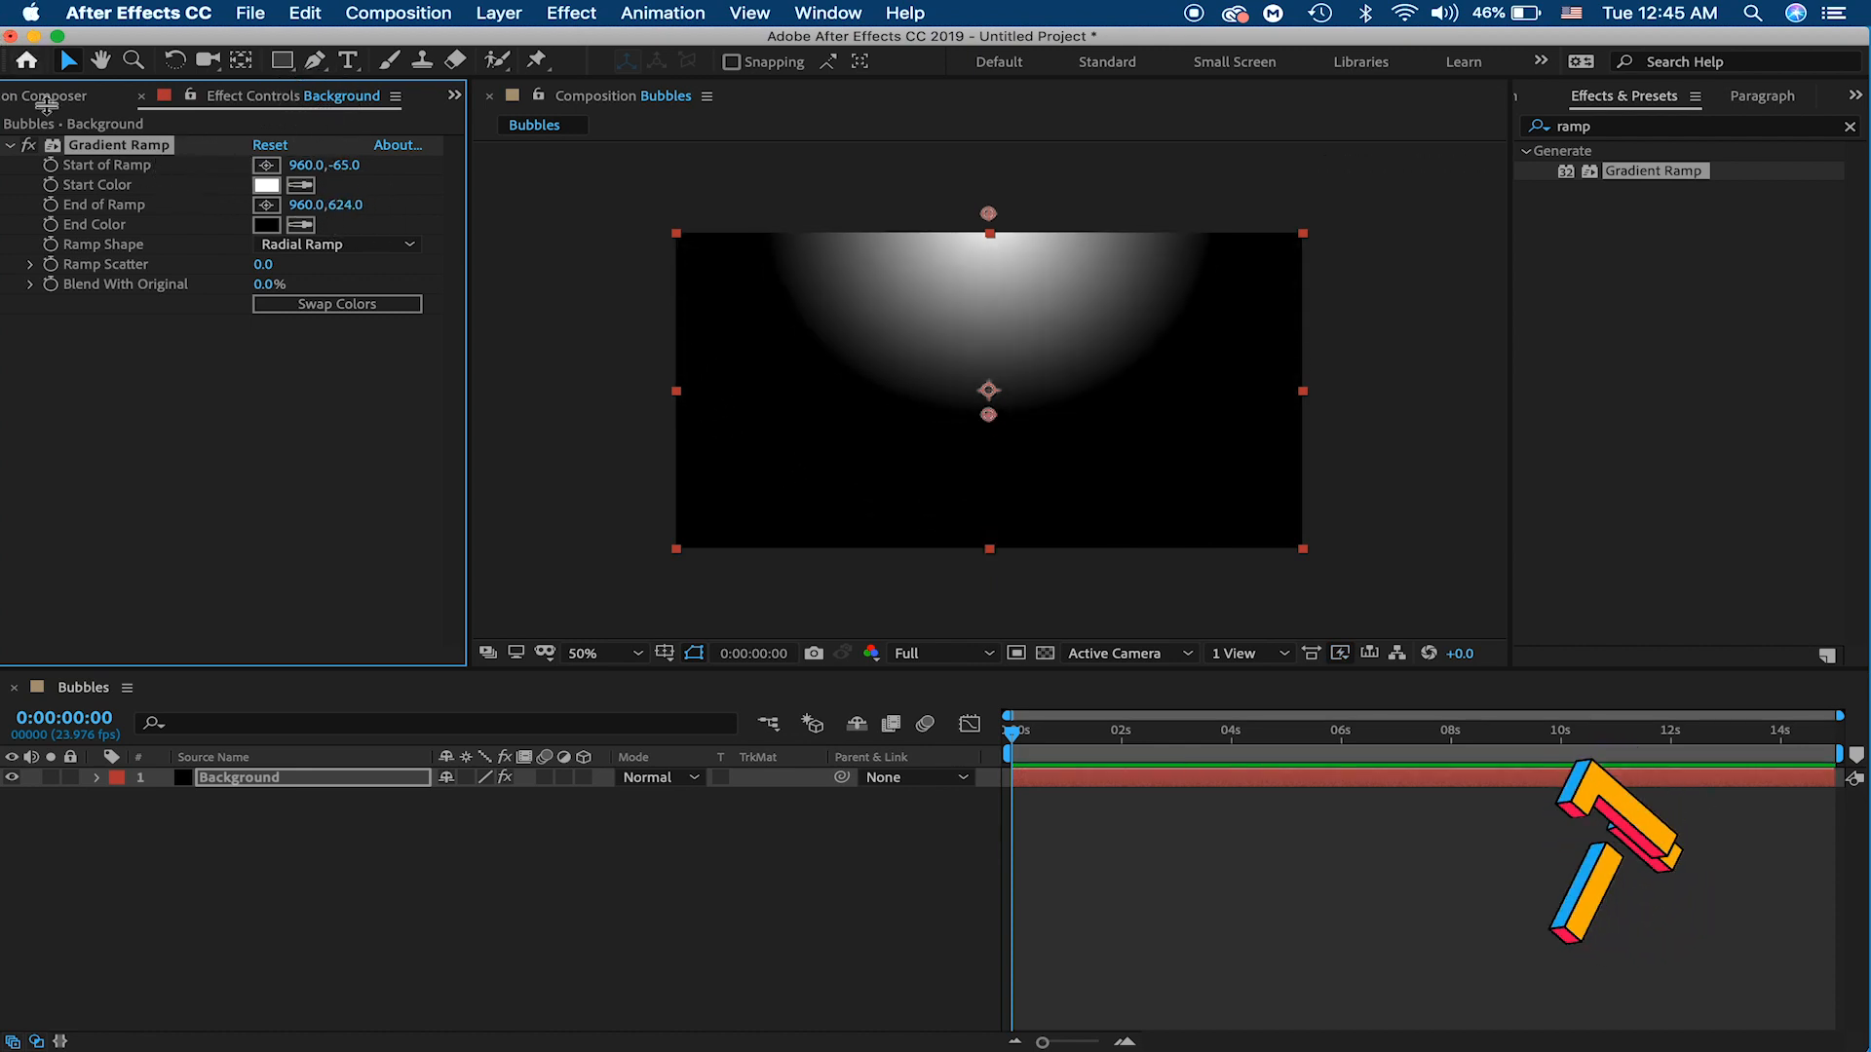
{"action": "left_click", "coordinate": [155, 467]}
Step: Set the Gradient Ramp's Blend With Original to 65% and its Ramp Scatter to 100
{"action": "left_click_drag", "start_coordinate": [264, 286], "coordinate": [354, 294]}
{"action": "left_click", "coordinate": [326, 451]}
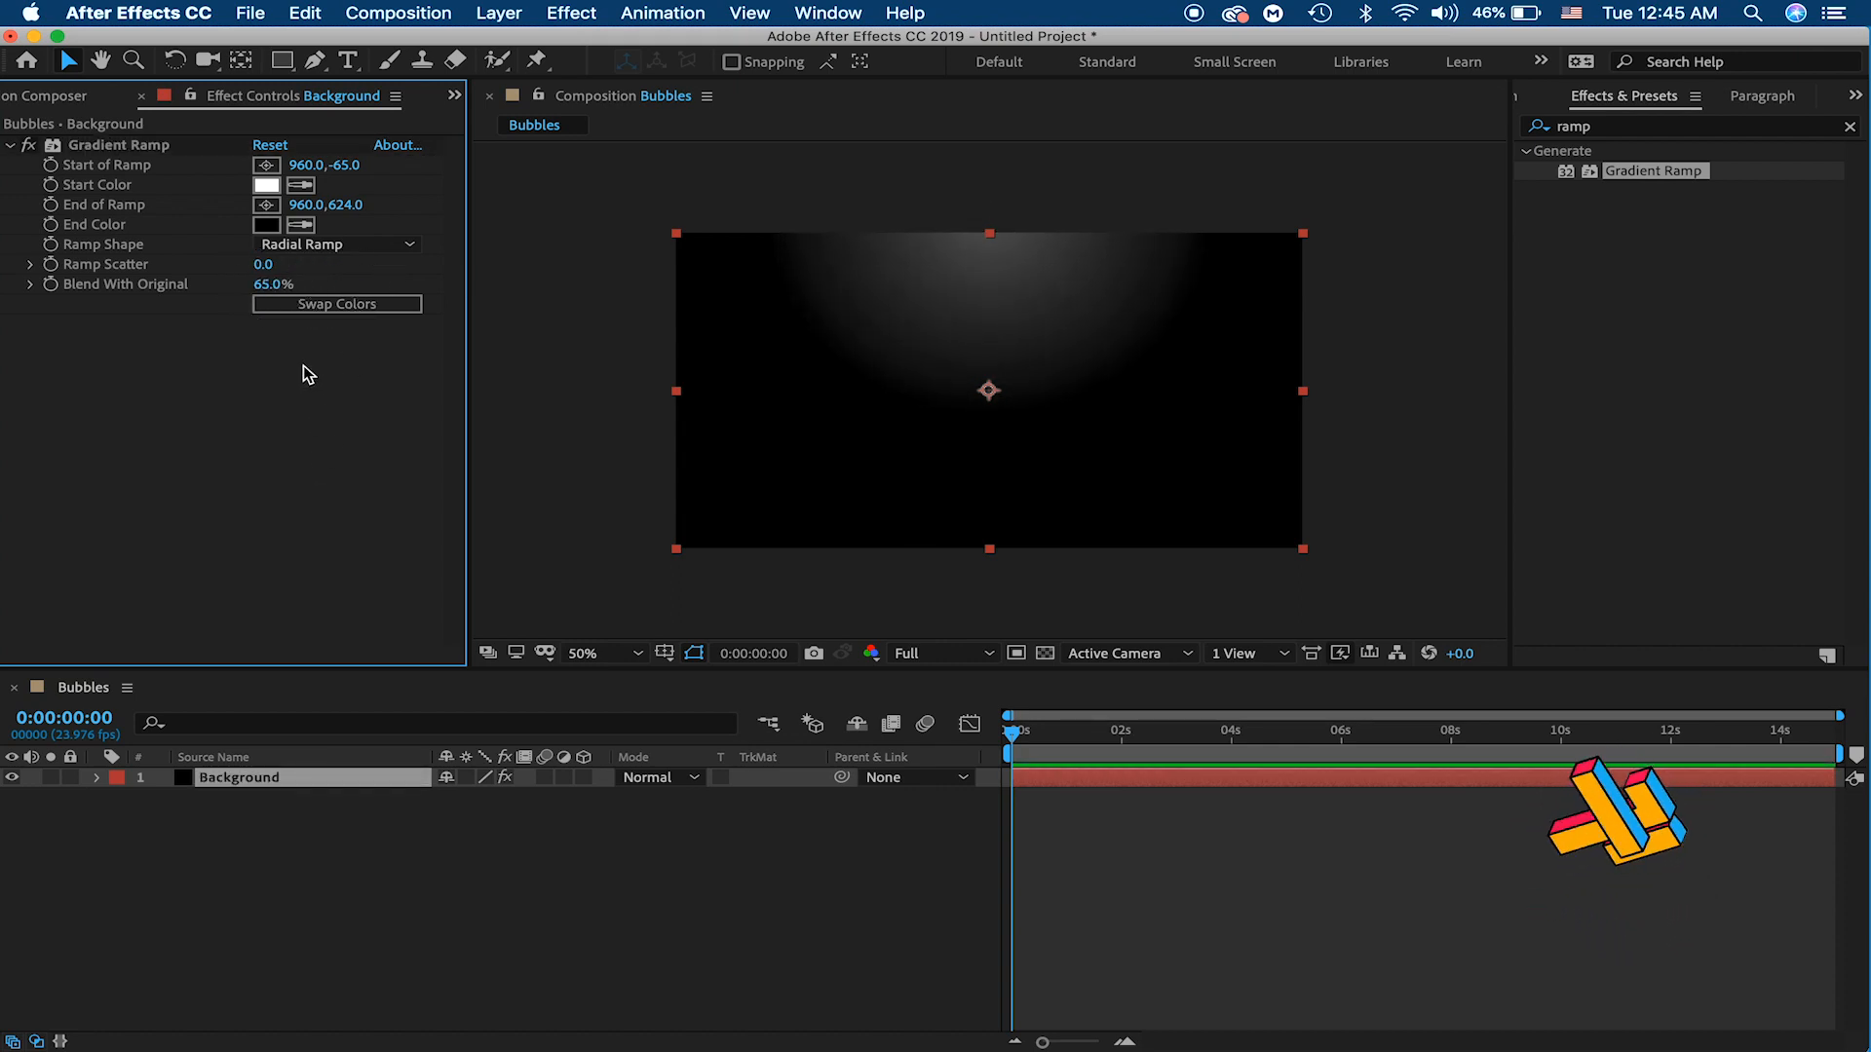
{"action": "left_click_drag", "start_coordinate": [261, 263], "coordinate": [772, 244]}
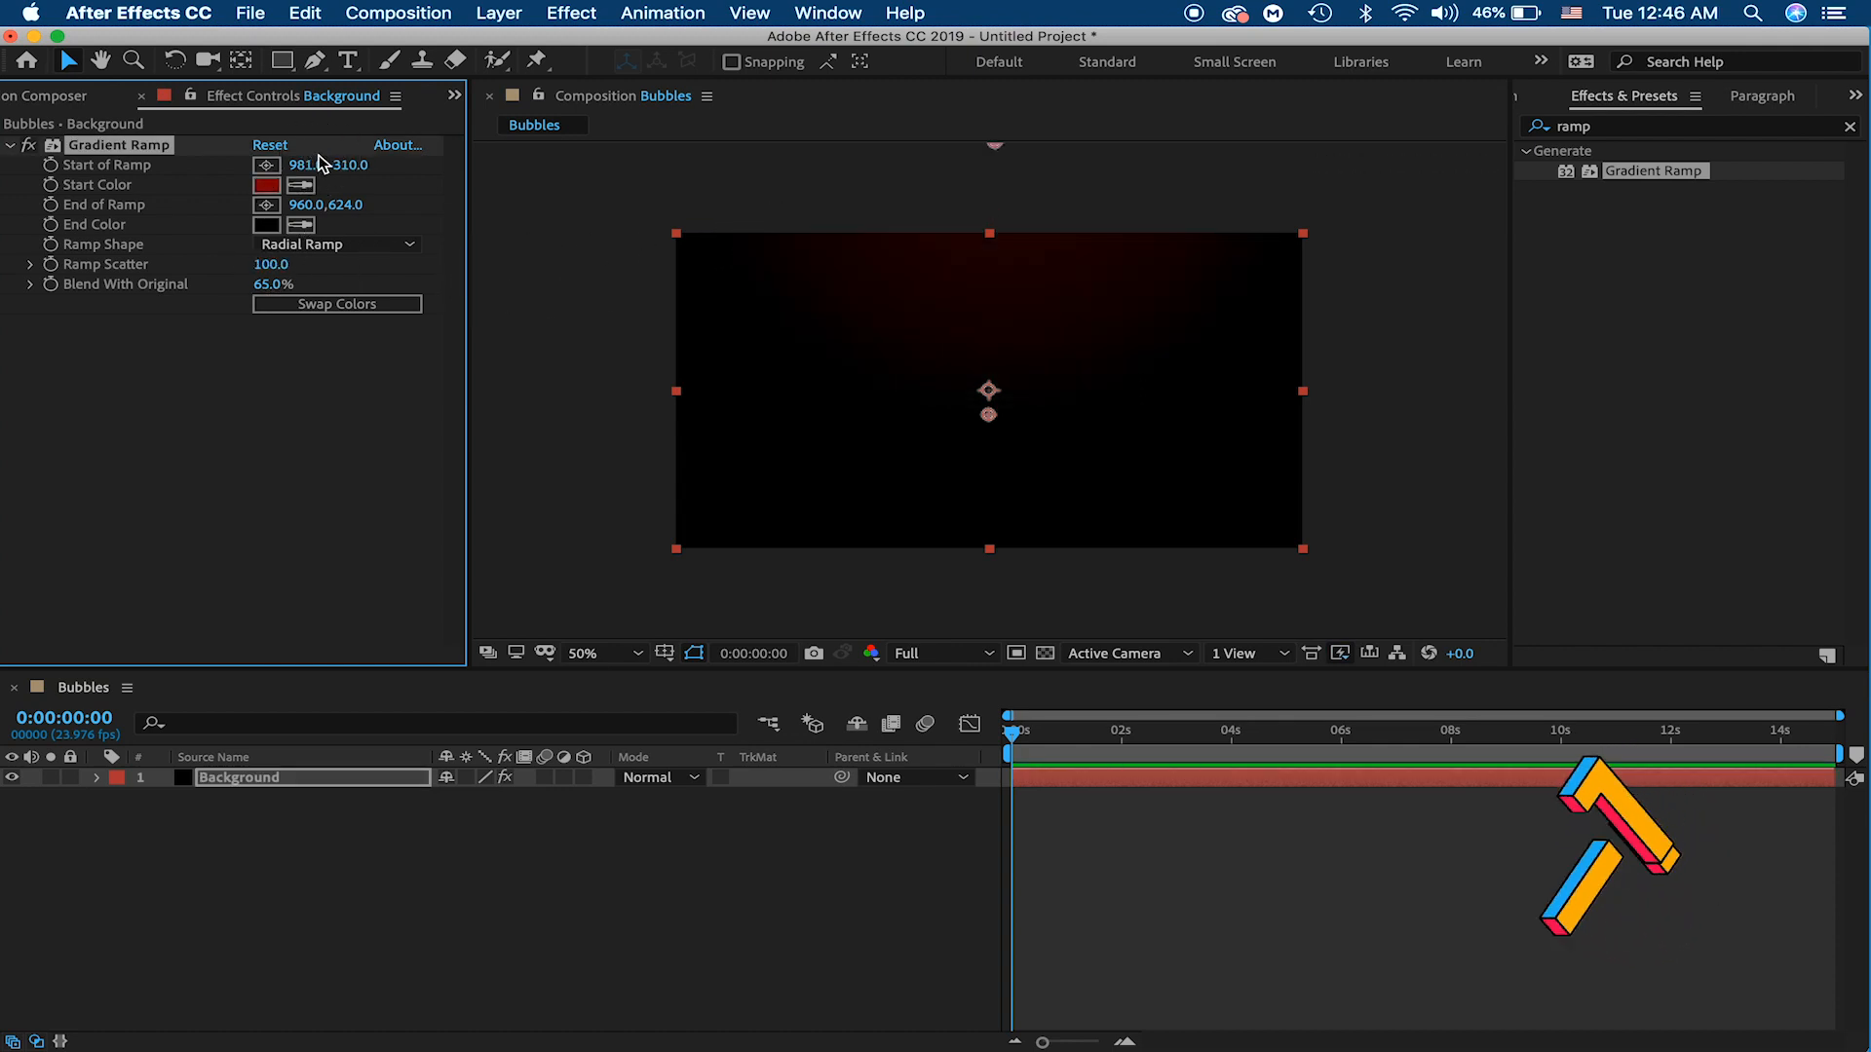
Step: Move the Gradient Ramp's End of Ramp to 960, 964 and reselect the Background layer
{"action": "left_click_drag", "start_coordinate": [349, 205], "coordinate": [816, 200]}
{"action": "left_click", "coordinate": [1166, 802]}
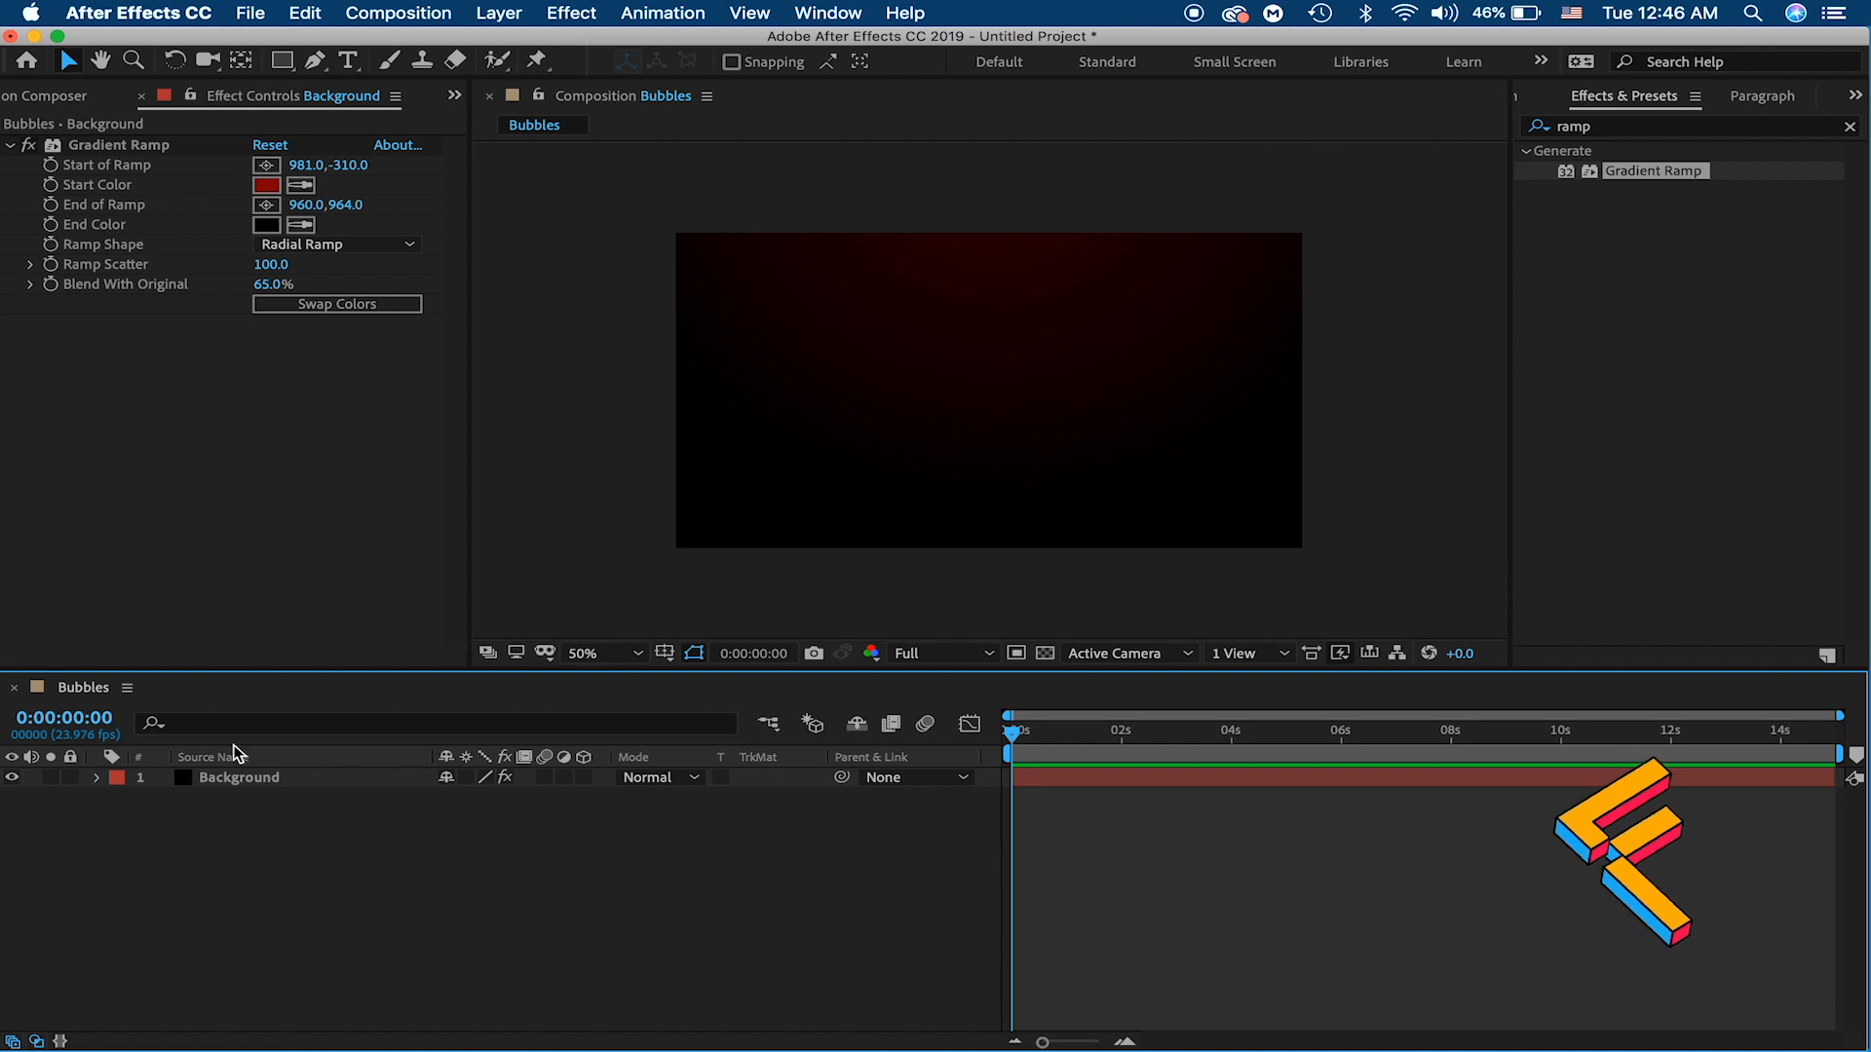
{"action": "left_click", "coordinate": [210, 776]}
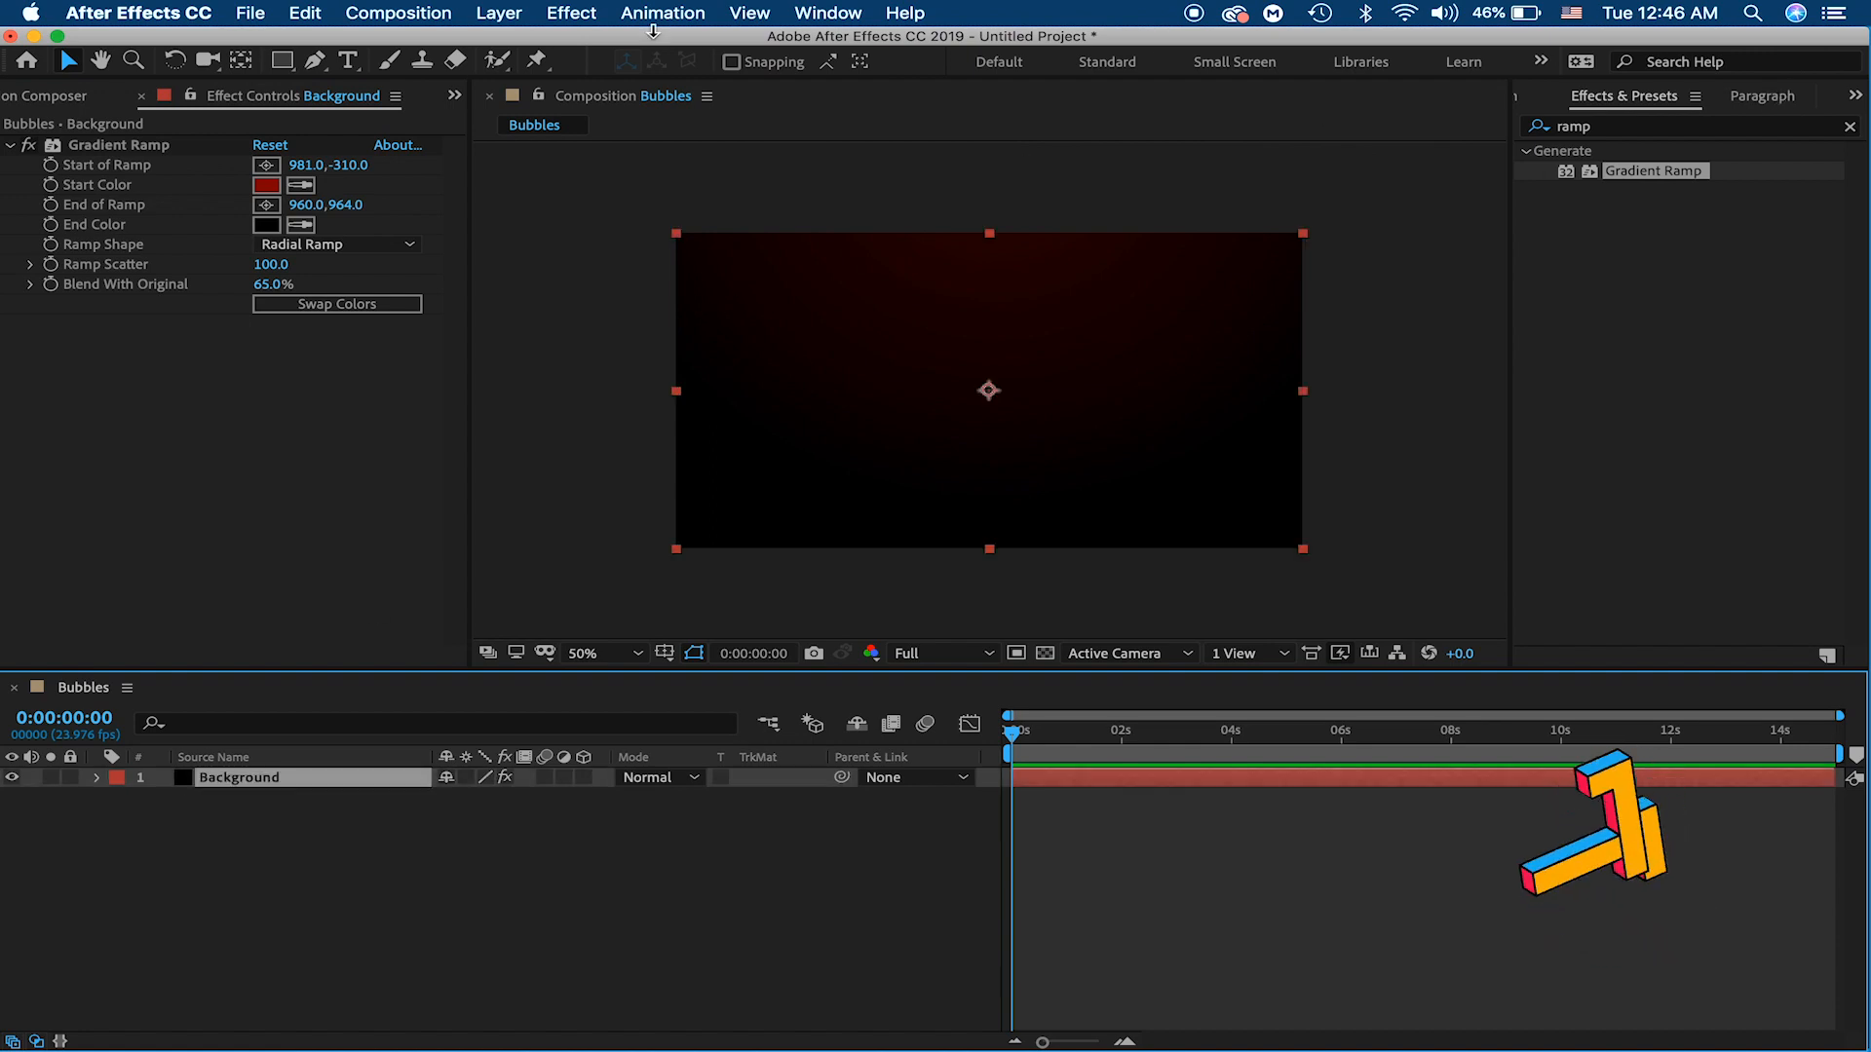
Step: Create a white 1920 x 1080 solid layer named Bubbles above the Background layer
{"action": "left_click", "coordinate": [499, 13]}
{"action": "mouse_move", "coordinate": [711, 41]}
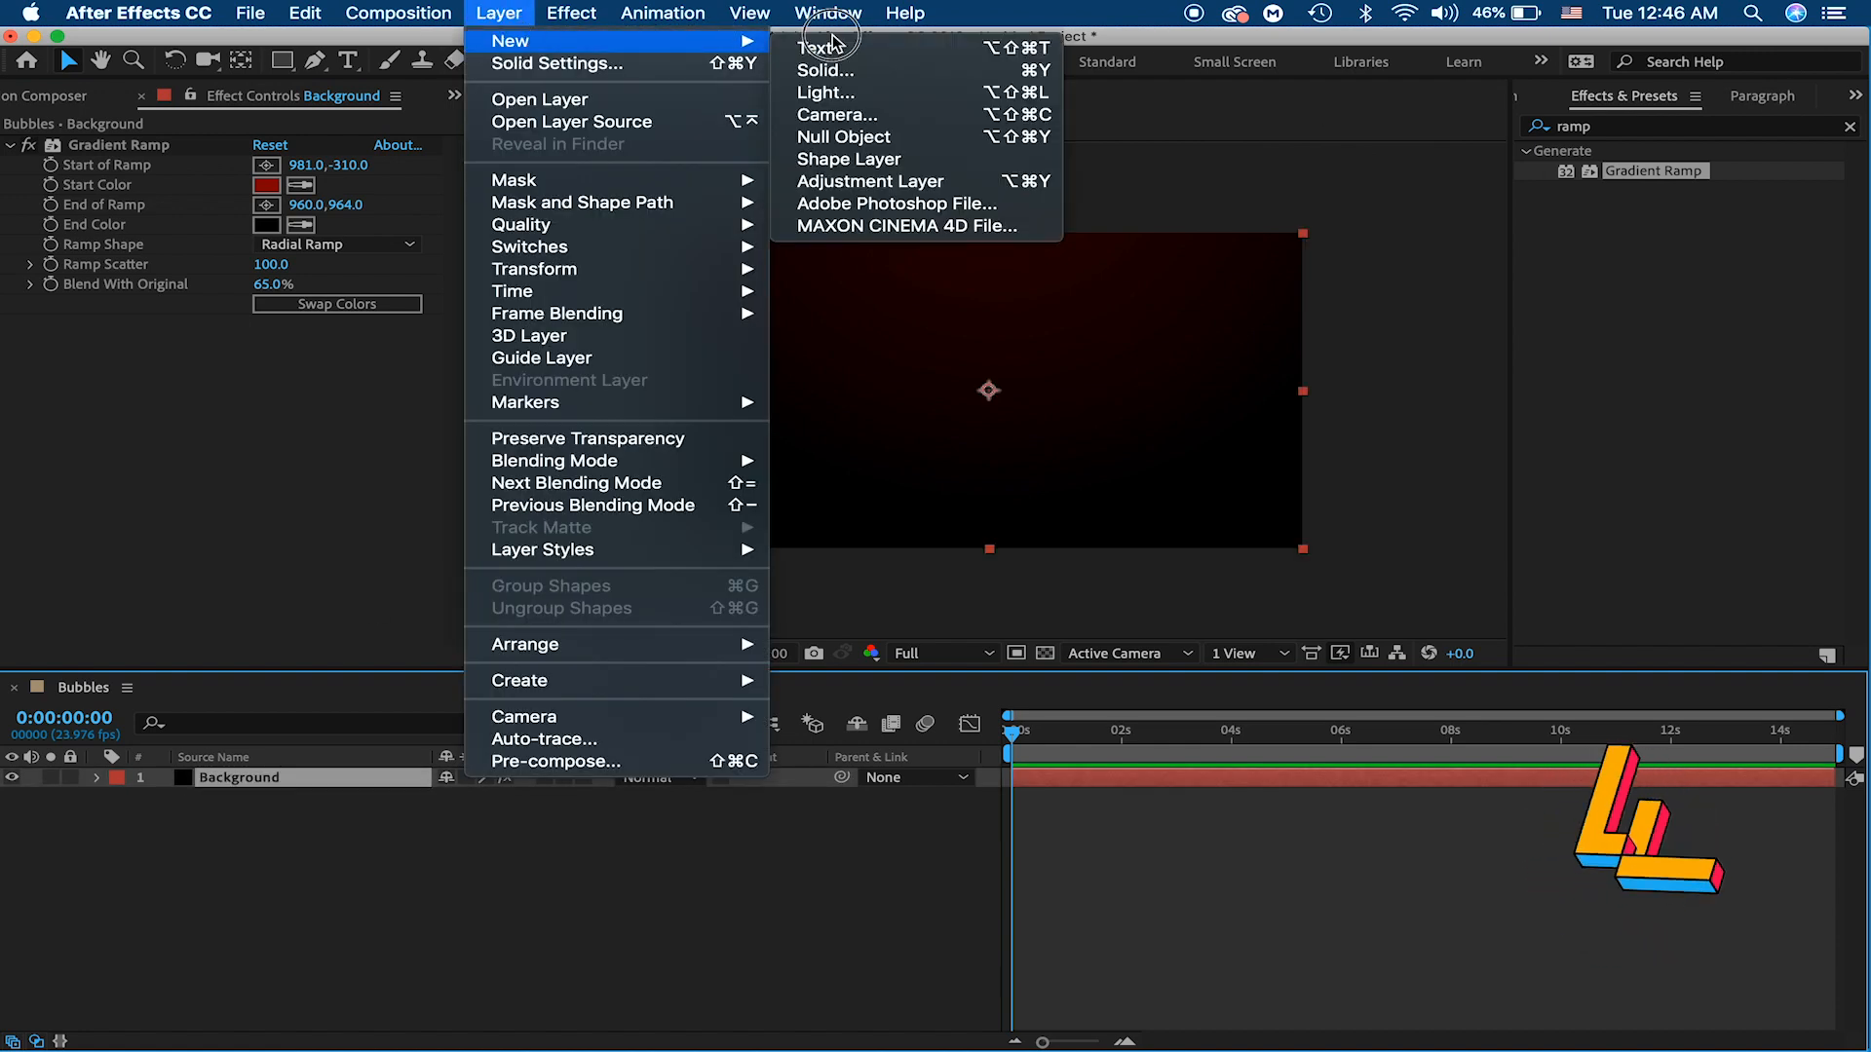
{"action": "left_click", "coordinate": [838, 72]}
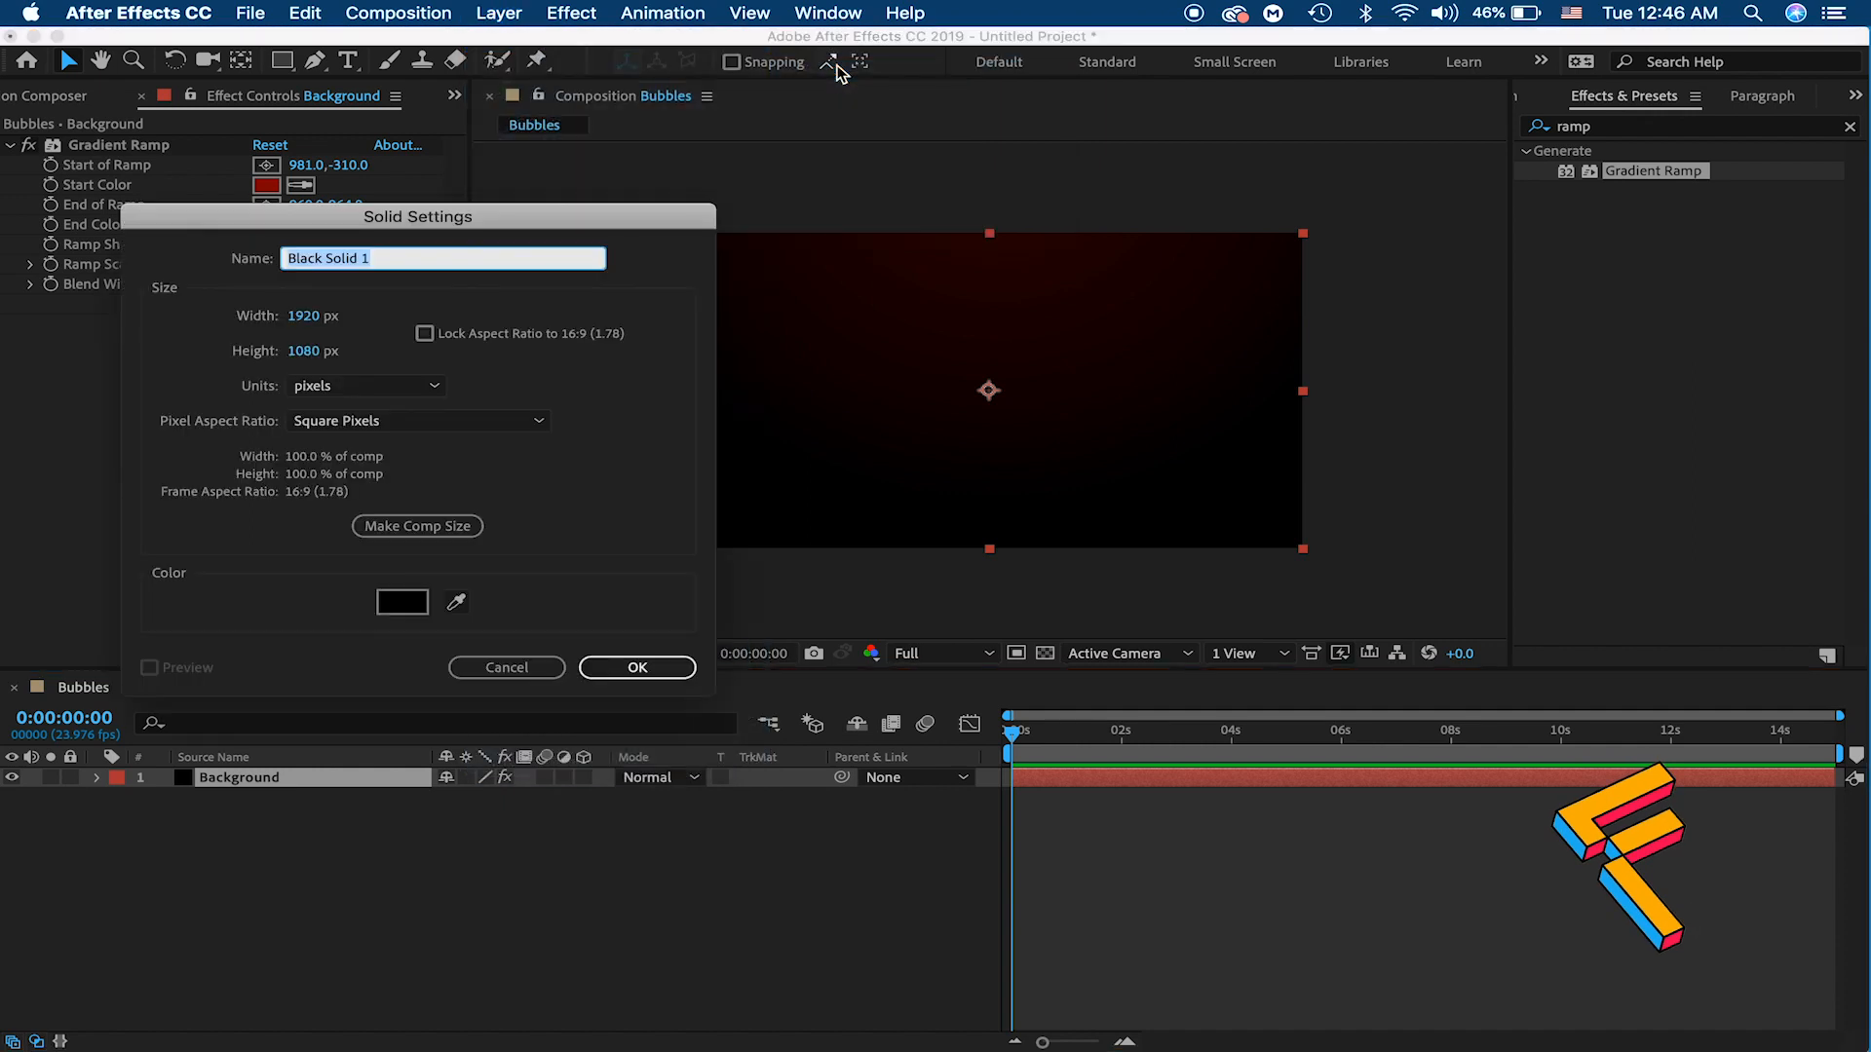
{"action": "left_click", "coordinate": [380, 602]}
{"action": "left_click_drag", "start_coordinate": [97, 521], "coordinate": [61, 499]}
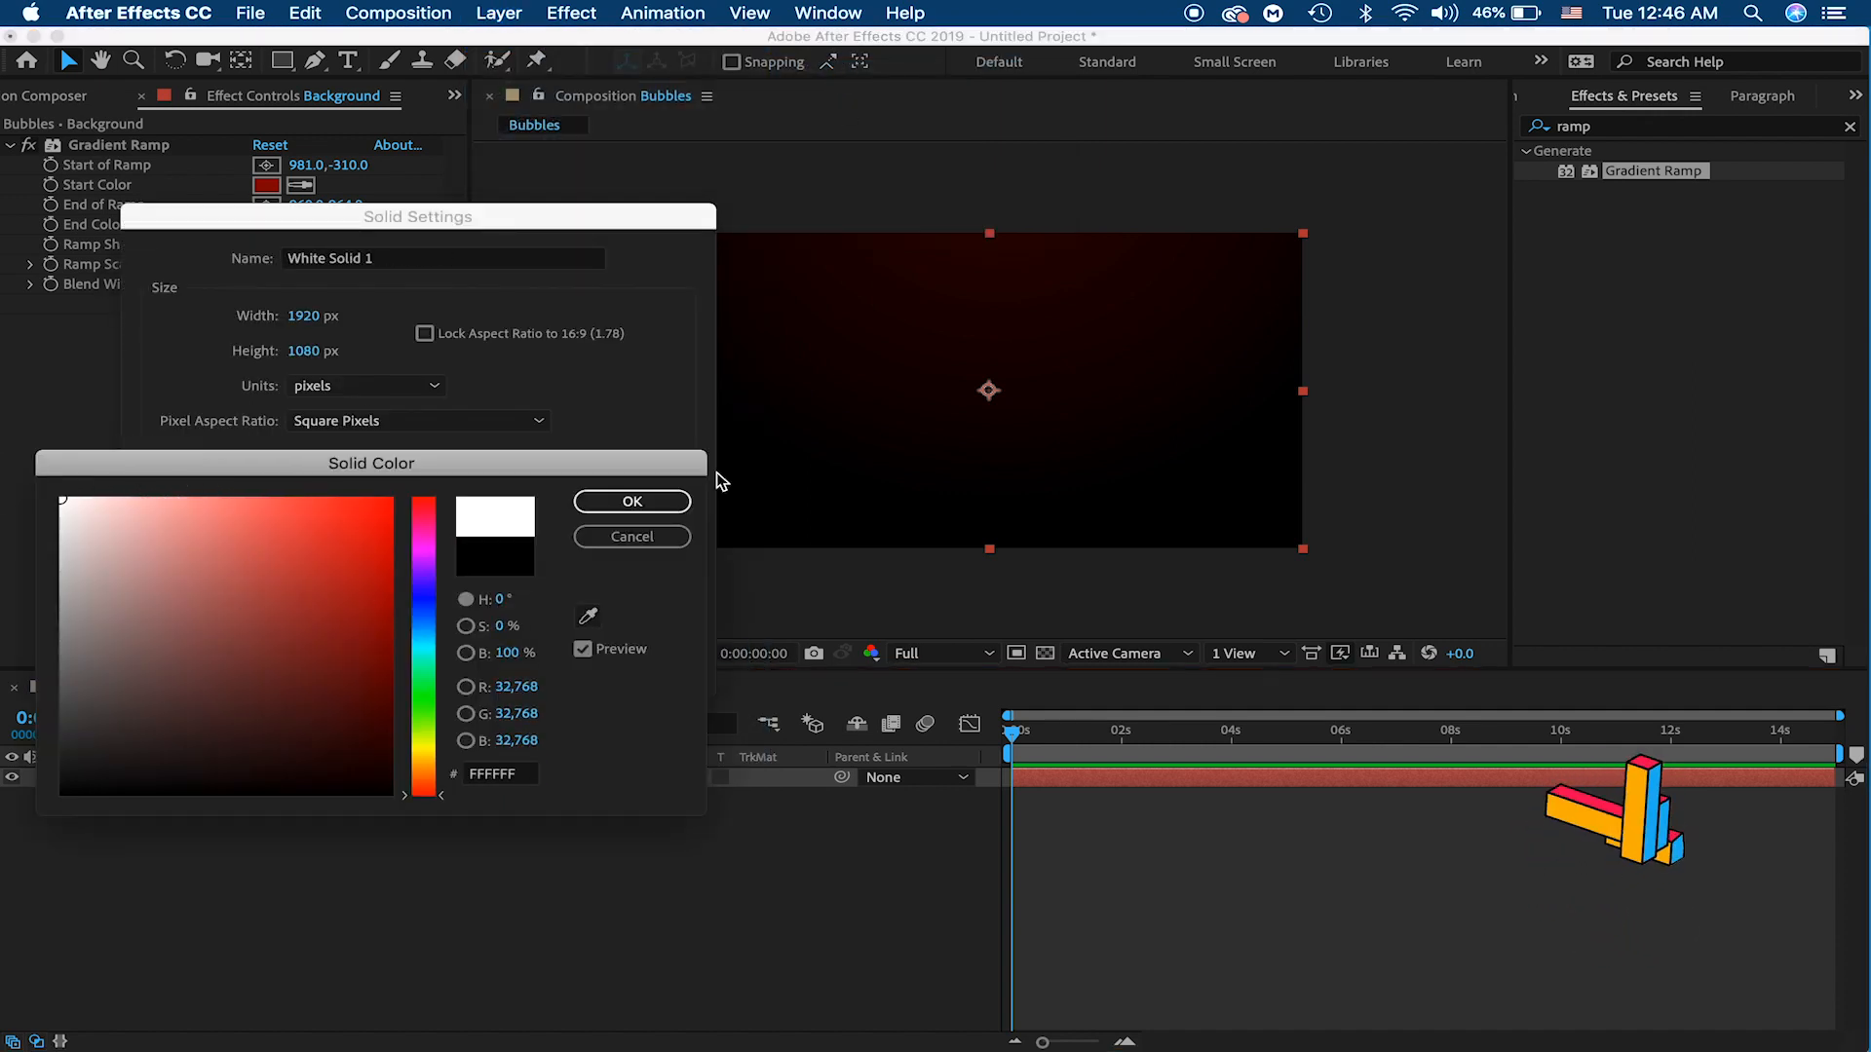
{"action": "left_click", "coordinate": [633, 501]}
{"action": "left_click", "coordinate": [380, 258]}
{"action": "key", "text": "super+a"}
{"action": "type", "text": "Bu"}
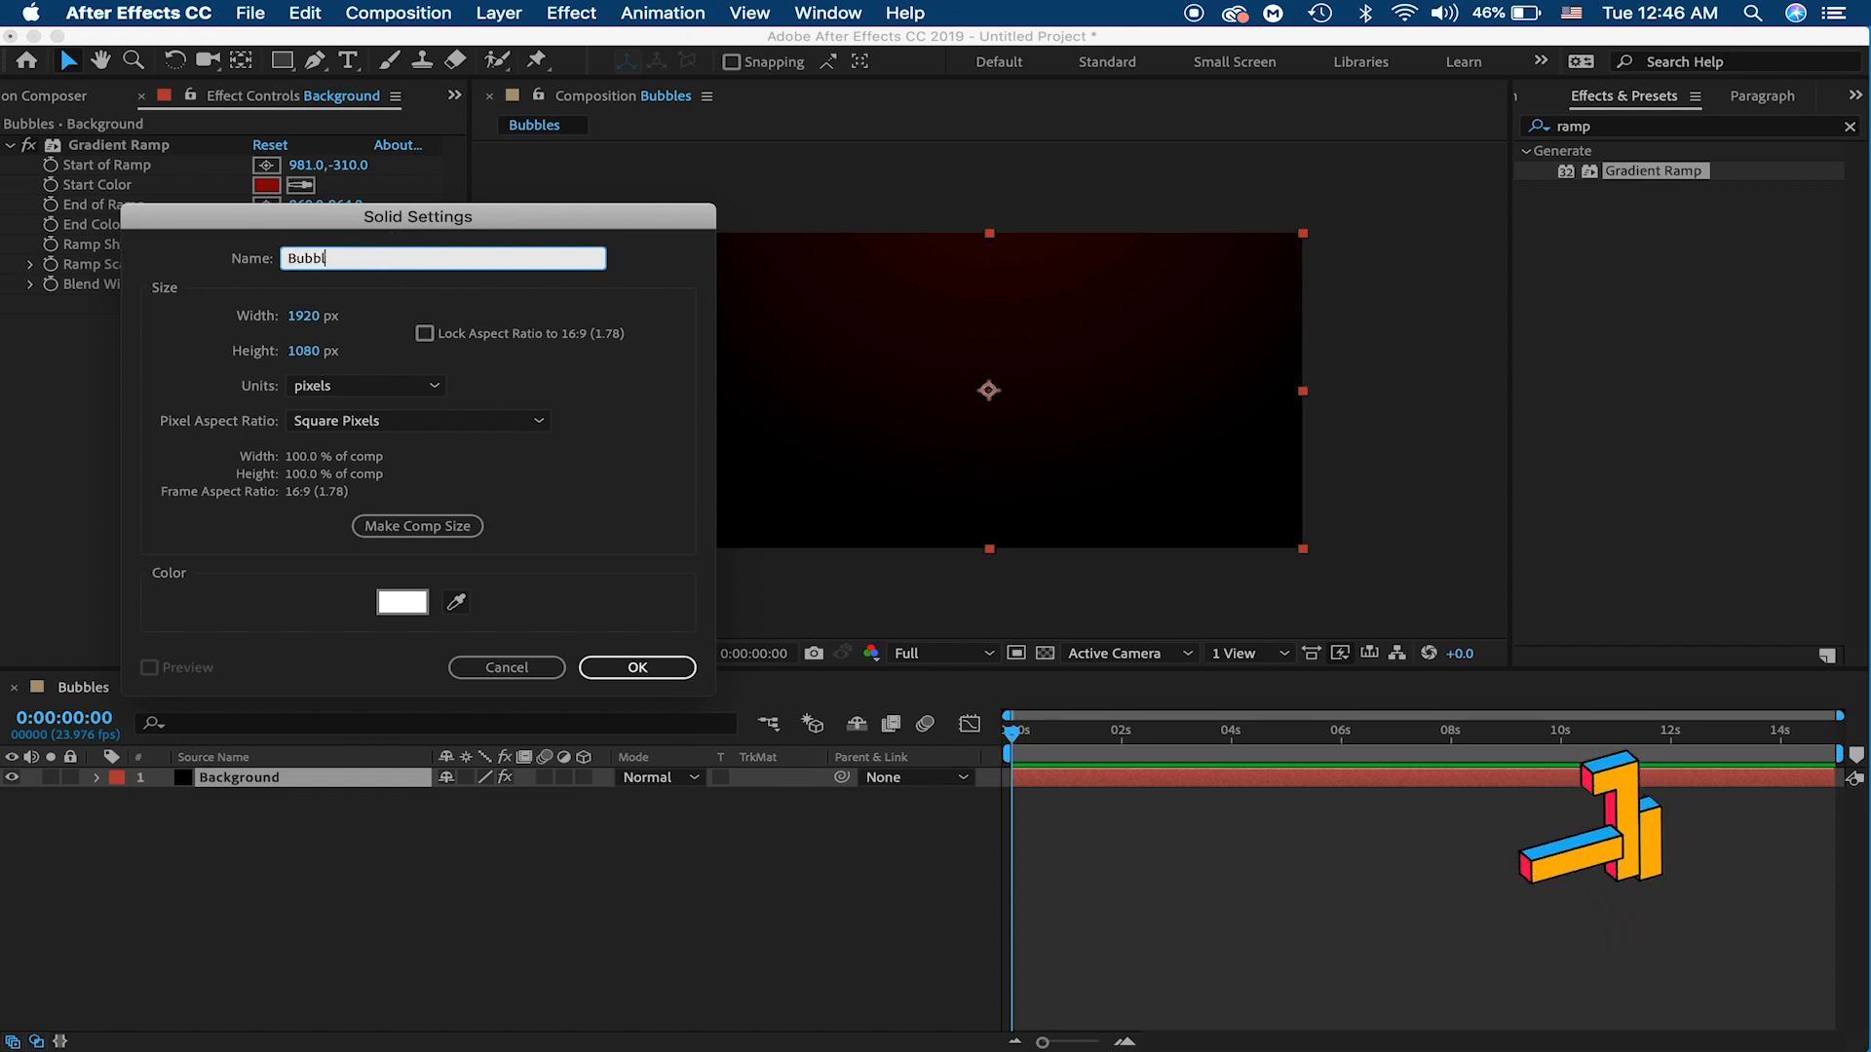
{"action": "key", "text": "Return"}
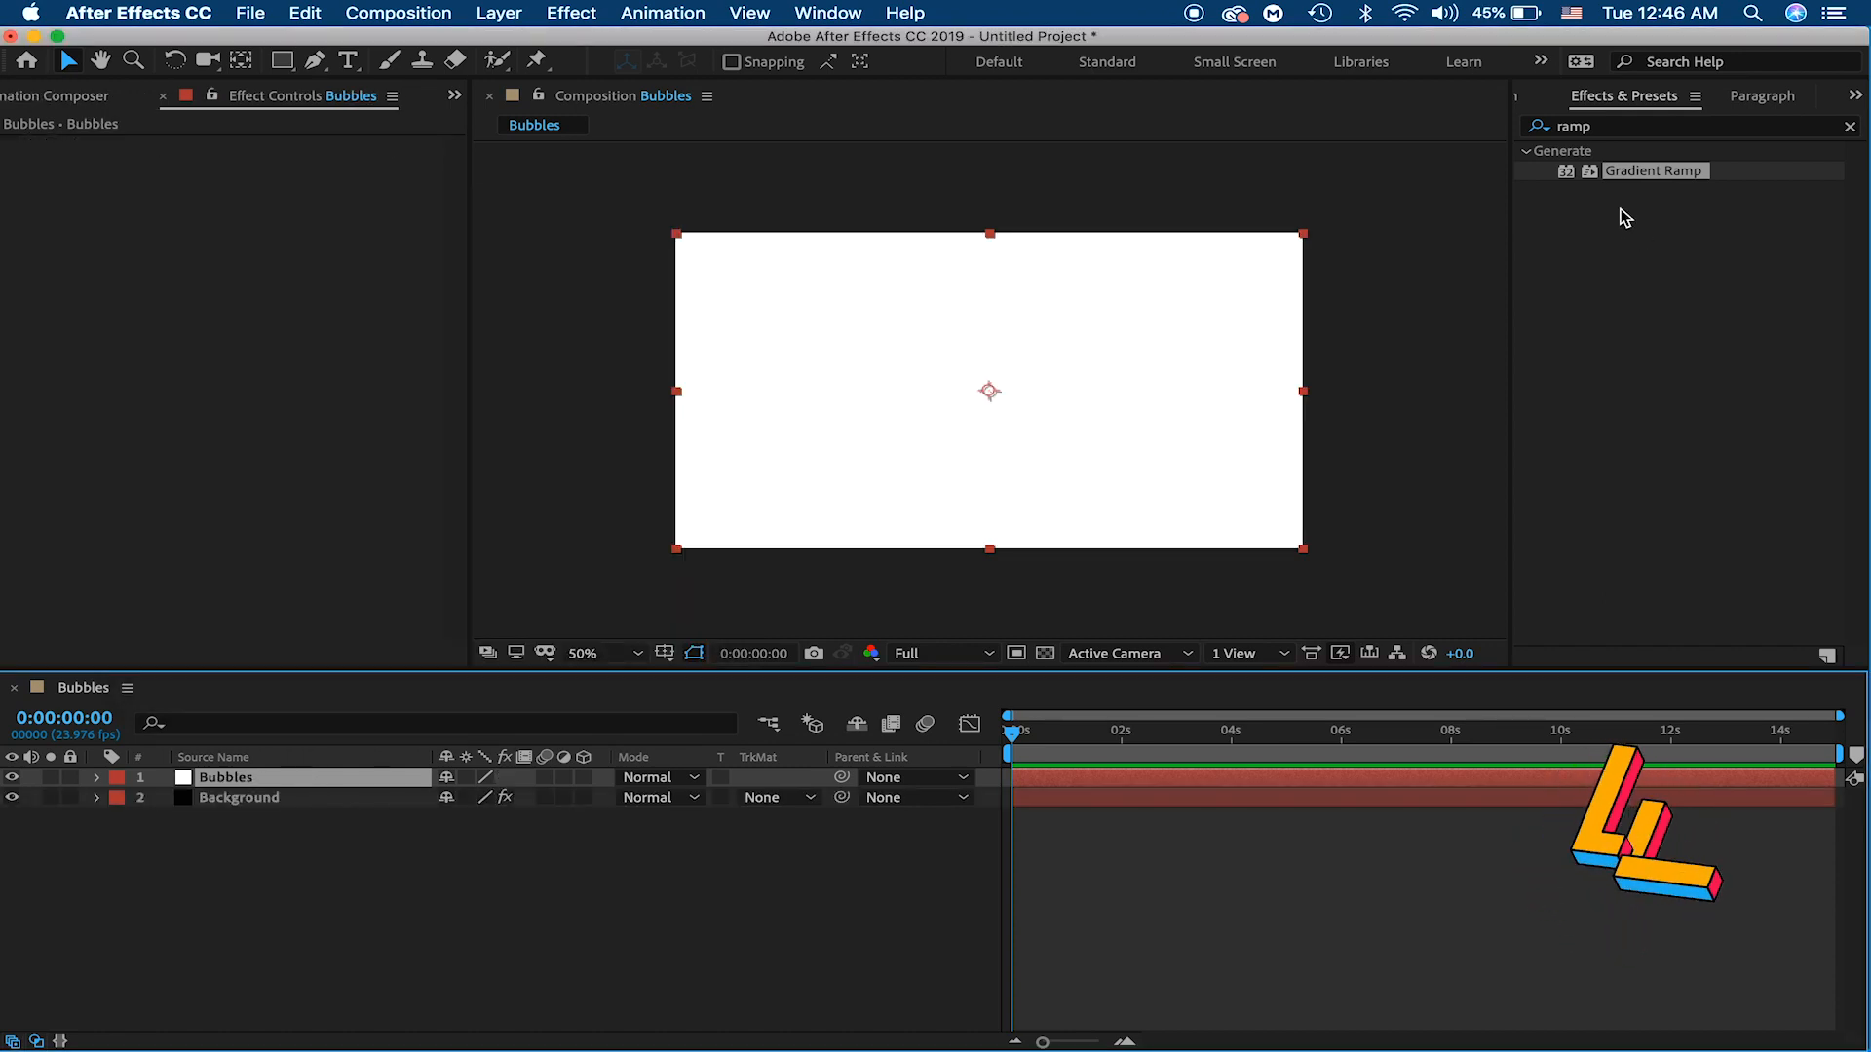
Step: Search the effects for "foam" and apply the Foam effect to the Bubbles layer
{"action": "left_click", "coordinate": [1627, 131]}
{"action": "key", "text": "BackSpace"}
{"action": "key", "text": "BackSpace"}
{"action": "key", "text": "BackSpace"}
{"action": "key", "text": "BackSpace"}
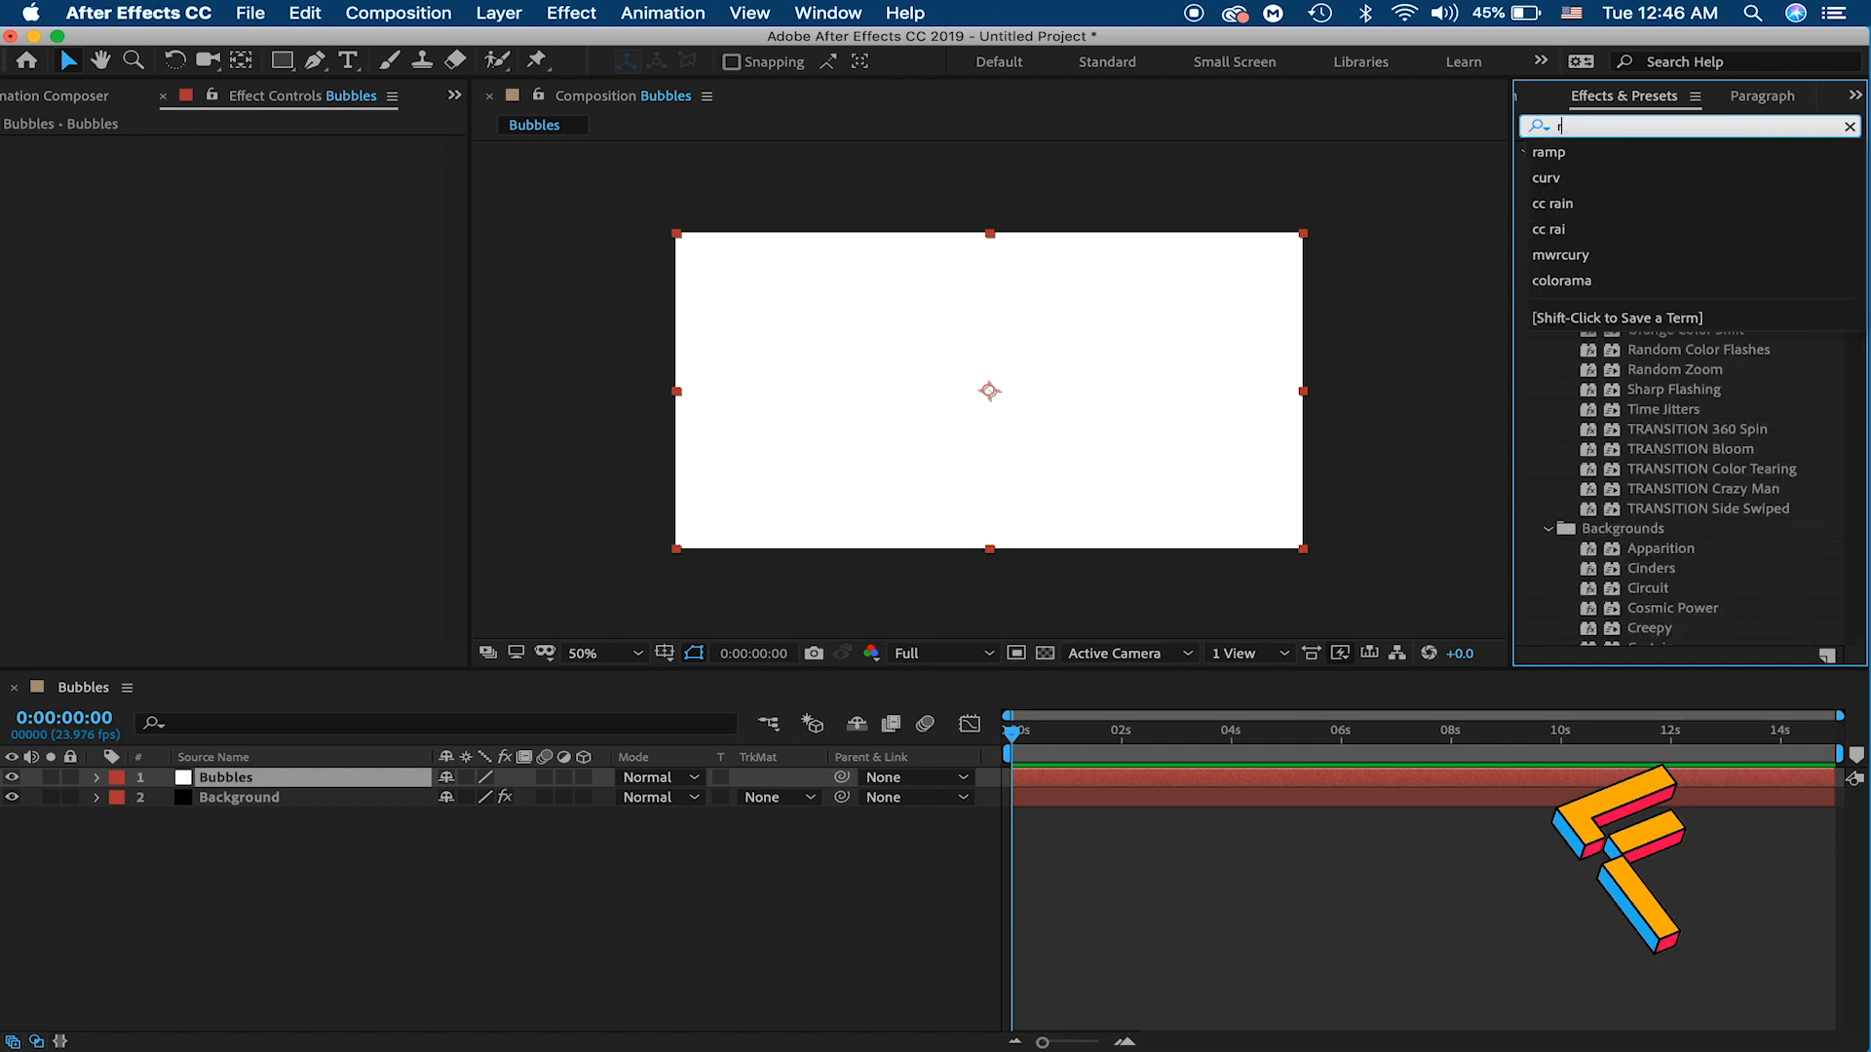
{"action": "type", "text": "foam"}
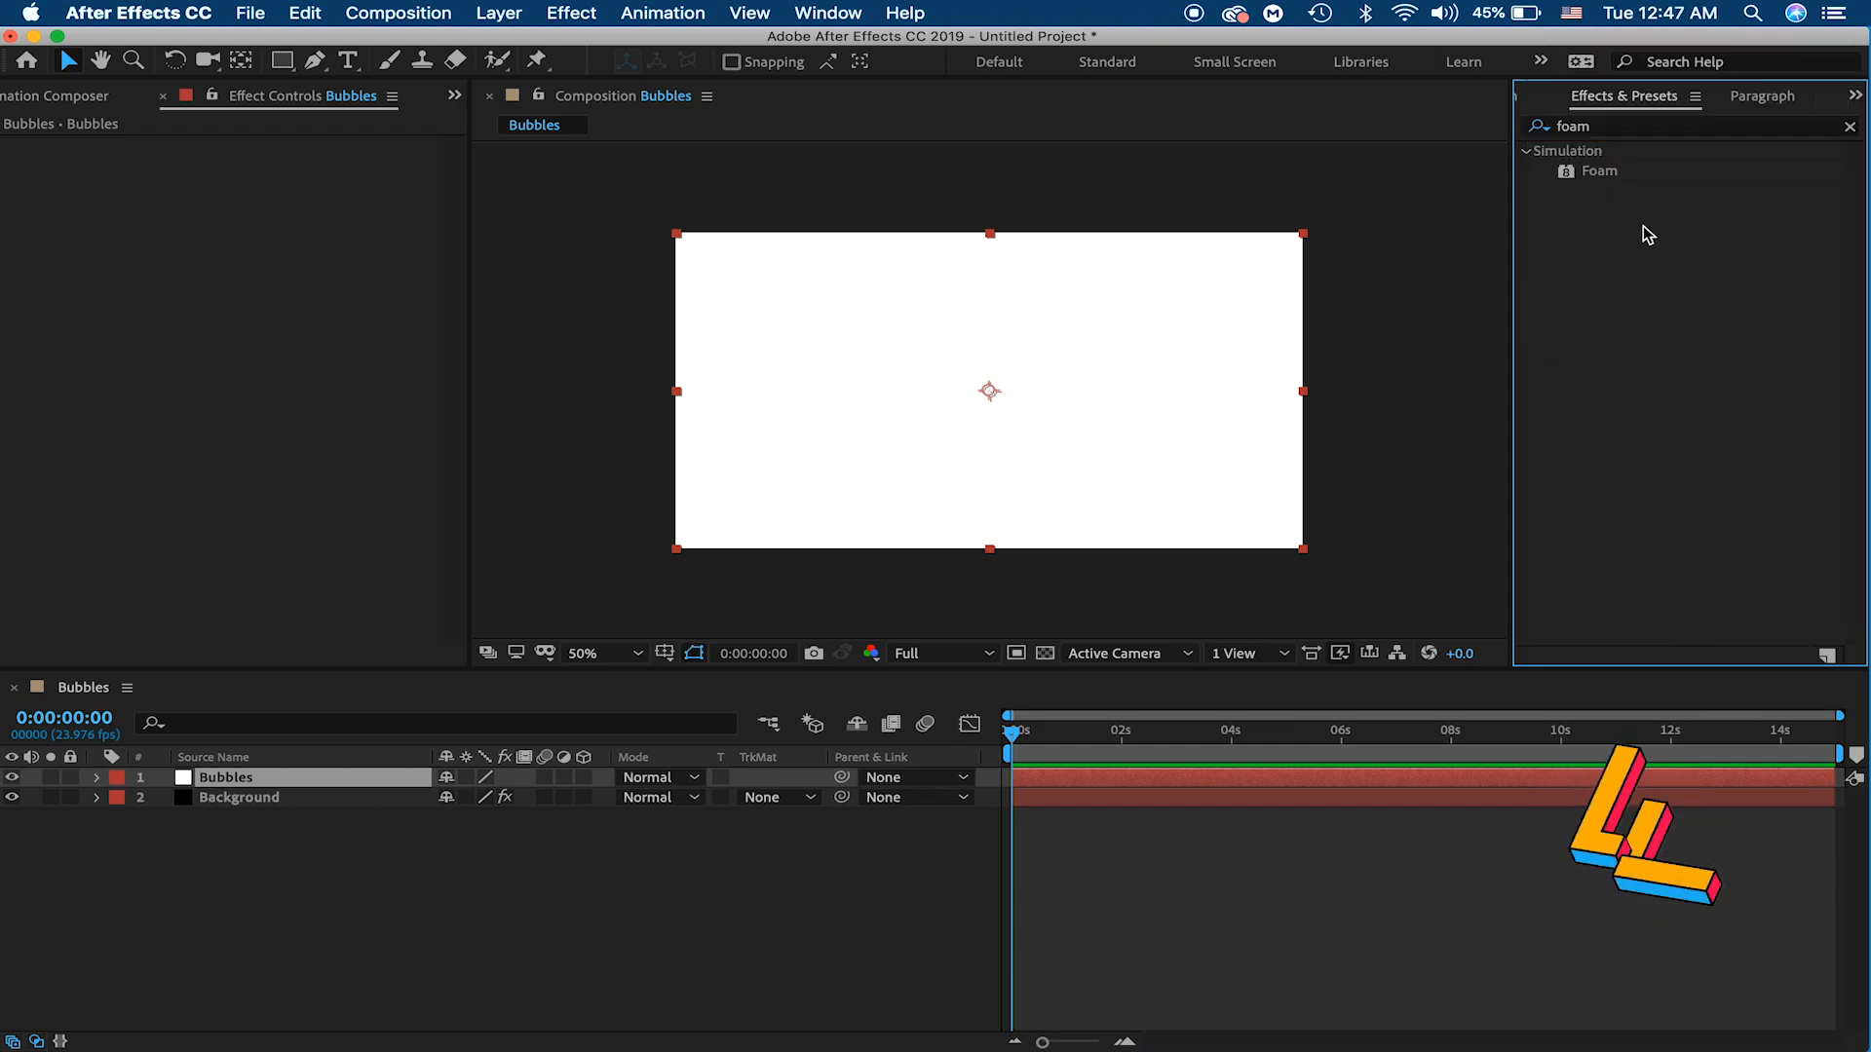
{"action": "left_click_drag", "start_coordinate": [1591, 171], "coordinate": [243, 776]}
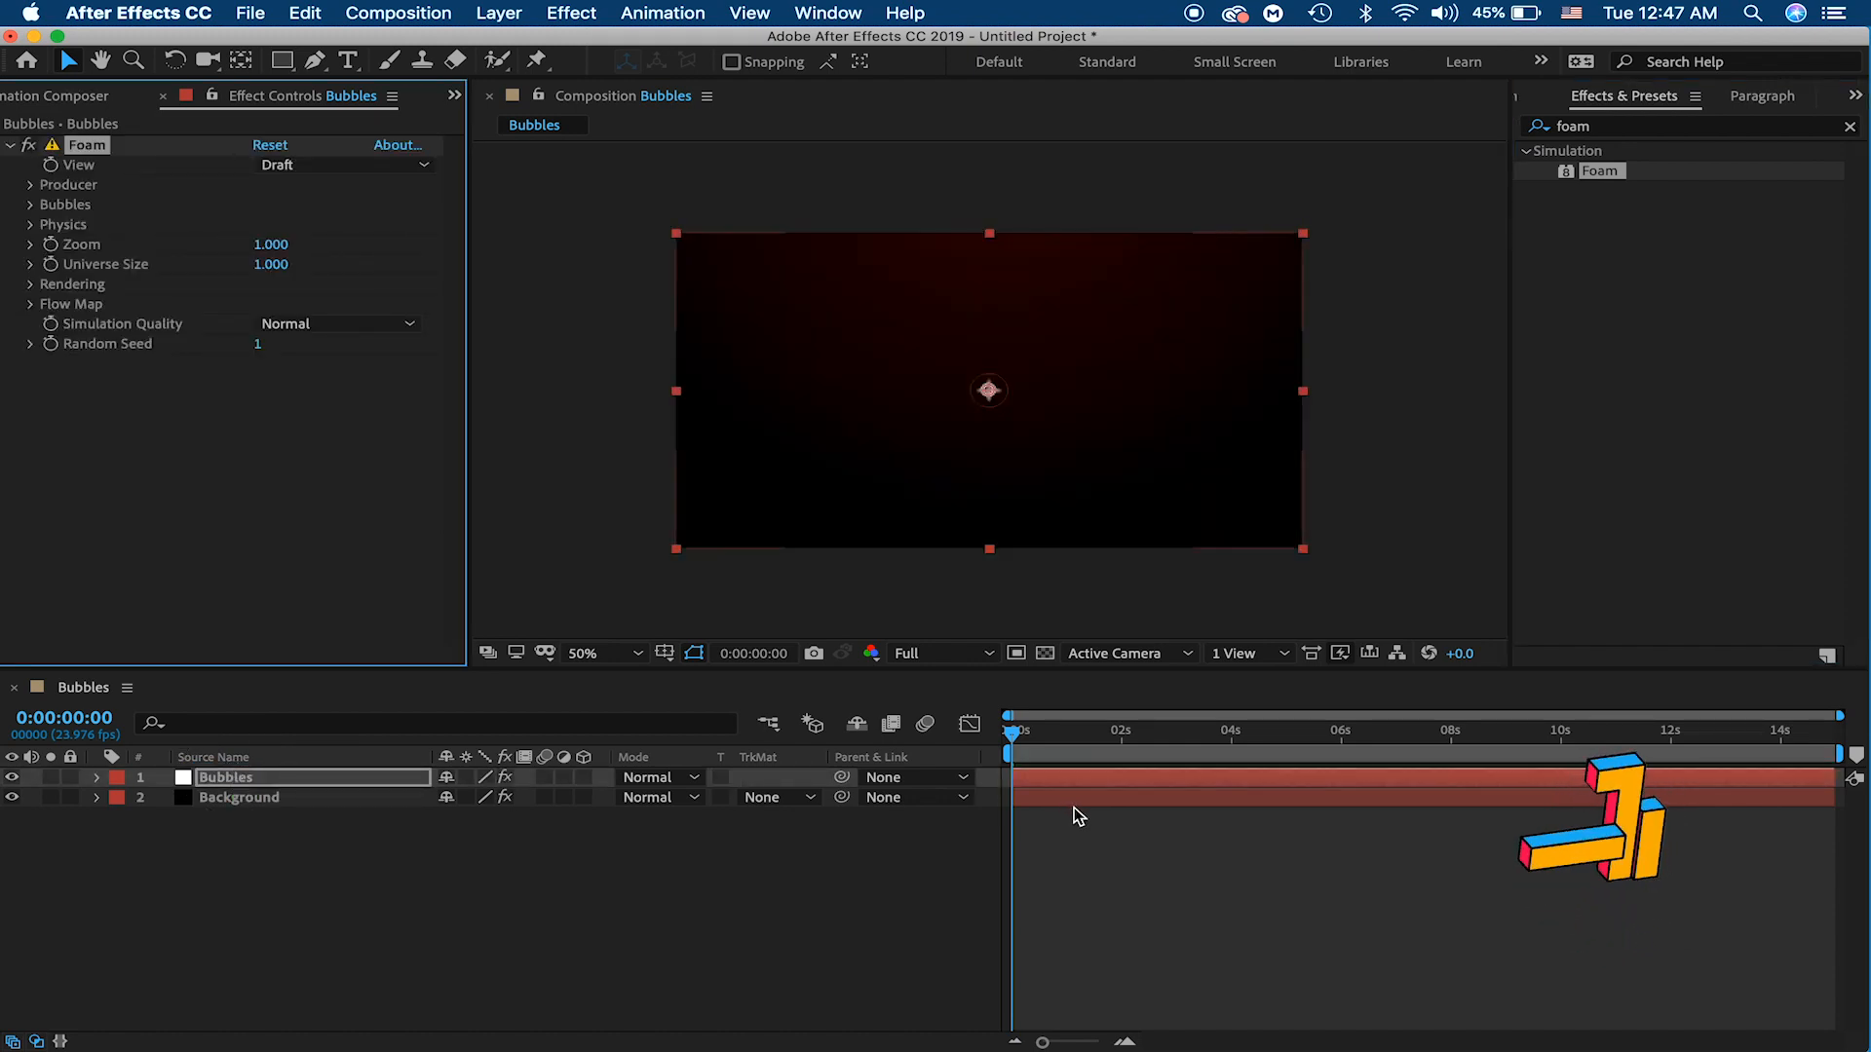
Step: Preview the foam simulation by scrubbing the current time to 0:00:03:17
{"action": "key", "text": "space"}
{"action": "left_click", "coordinate": [1025, 731]}
{"action": "left_click_drag", "start_coordinate": [1025, 731], "coordinate": [1215, 733]}
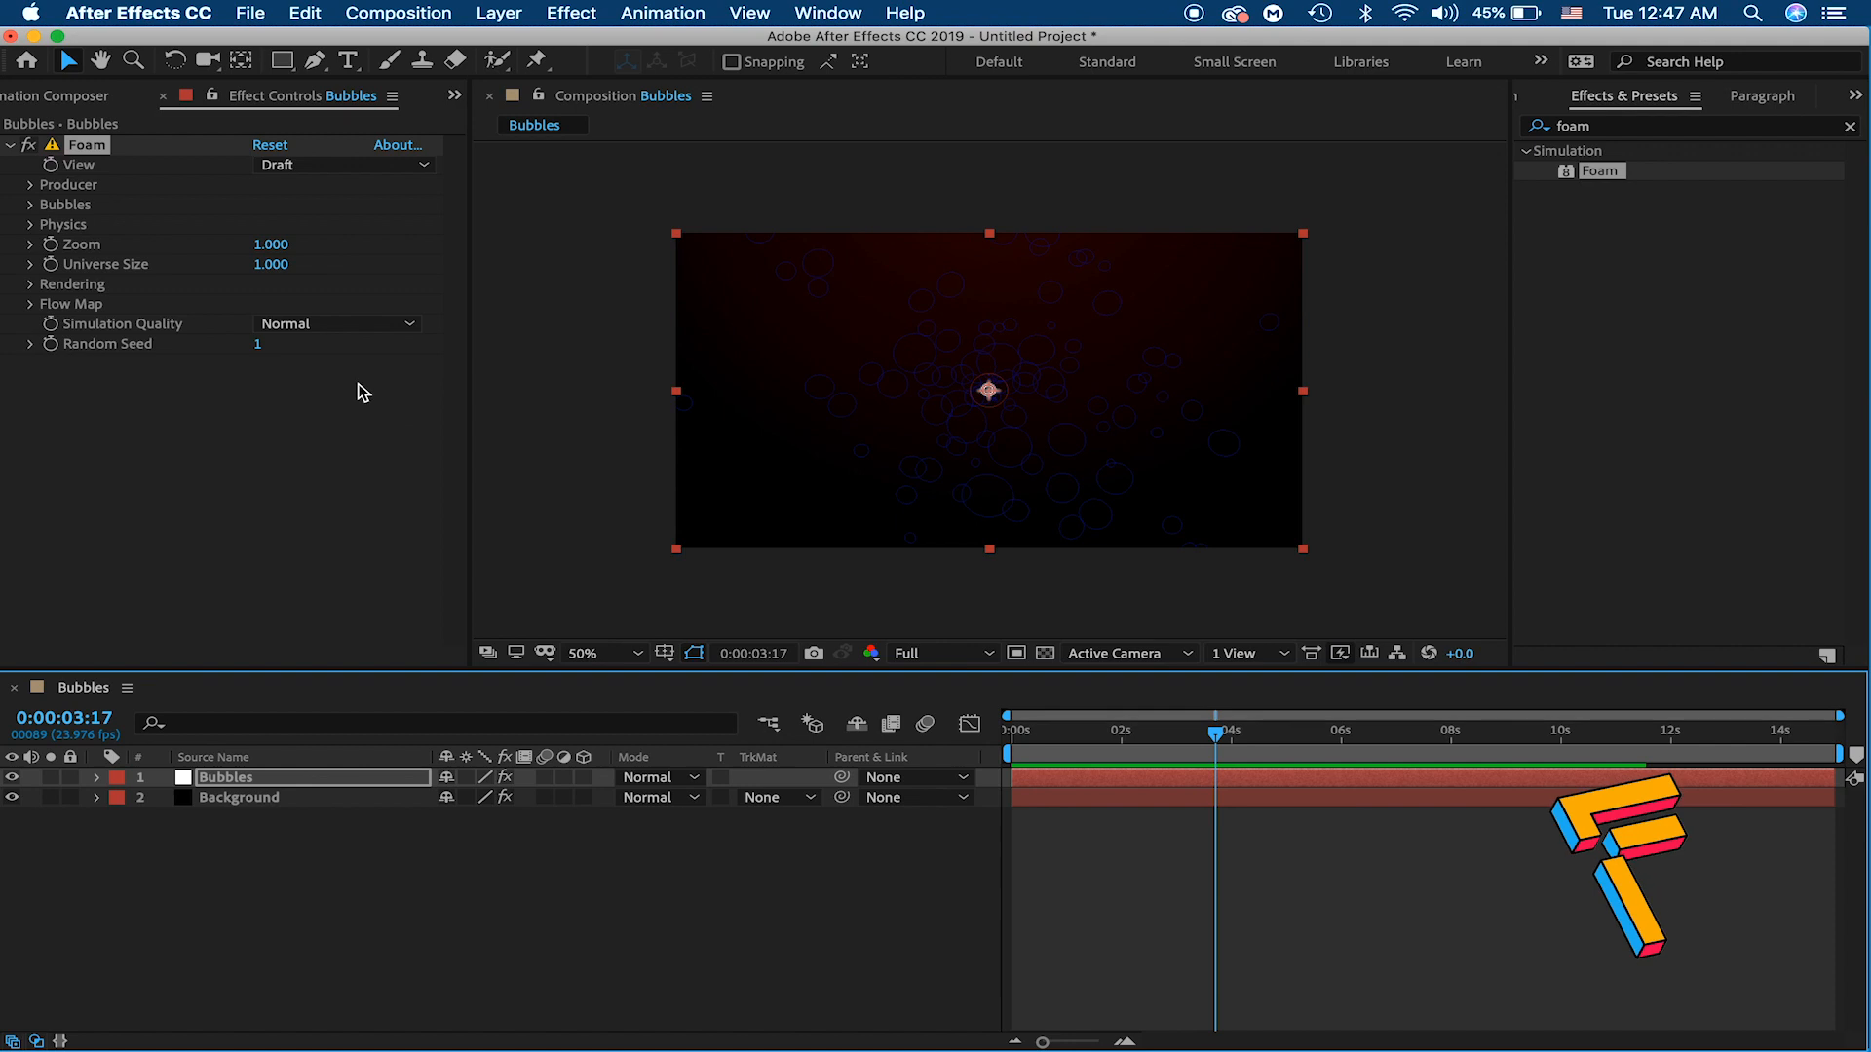
Step: Set the Foam's Producer X Size and Producer Y Size to 0.450
{"action": "left_click", "coordinate": [35, 187]}
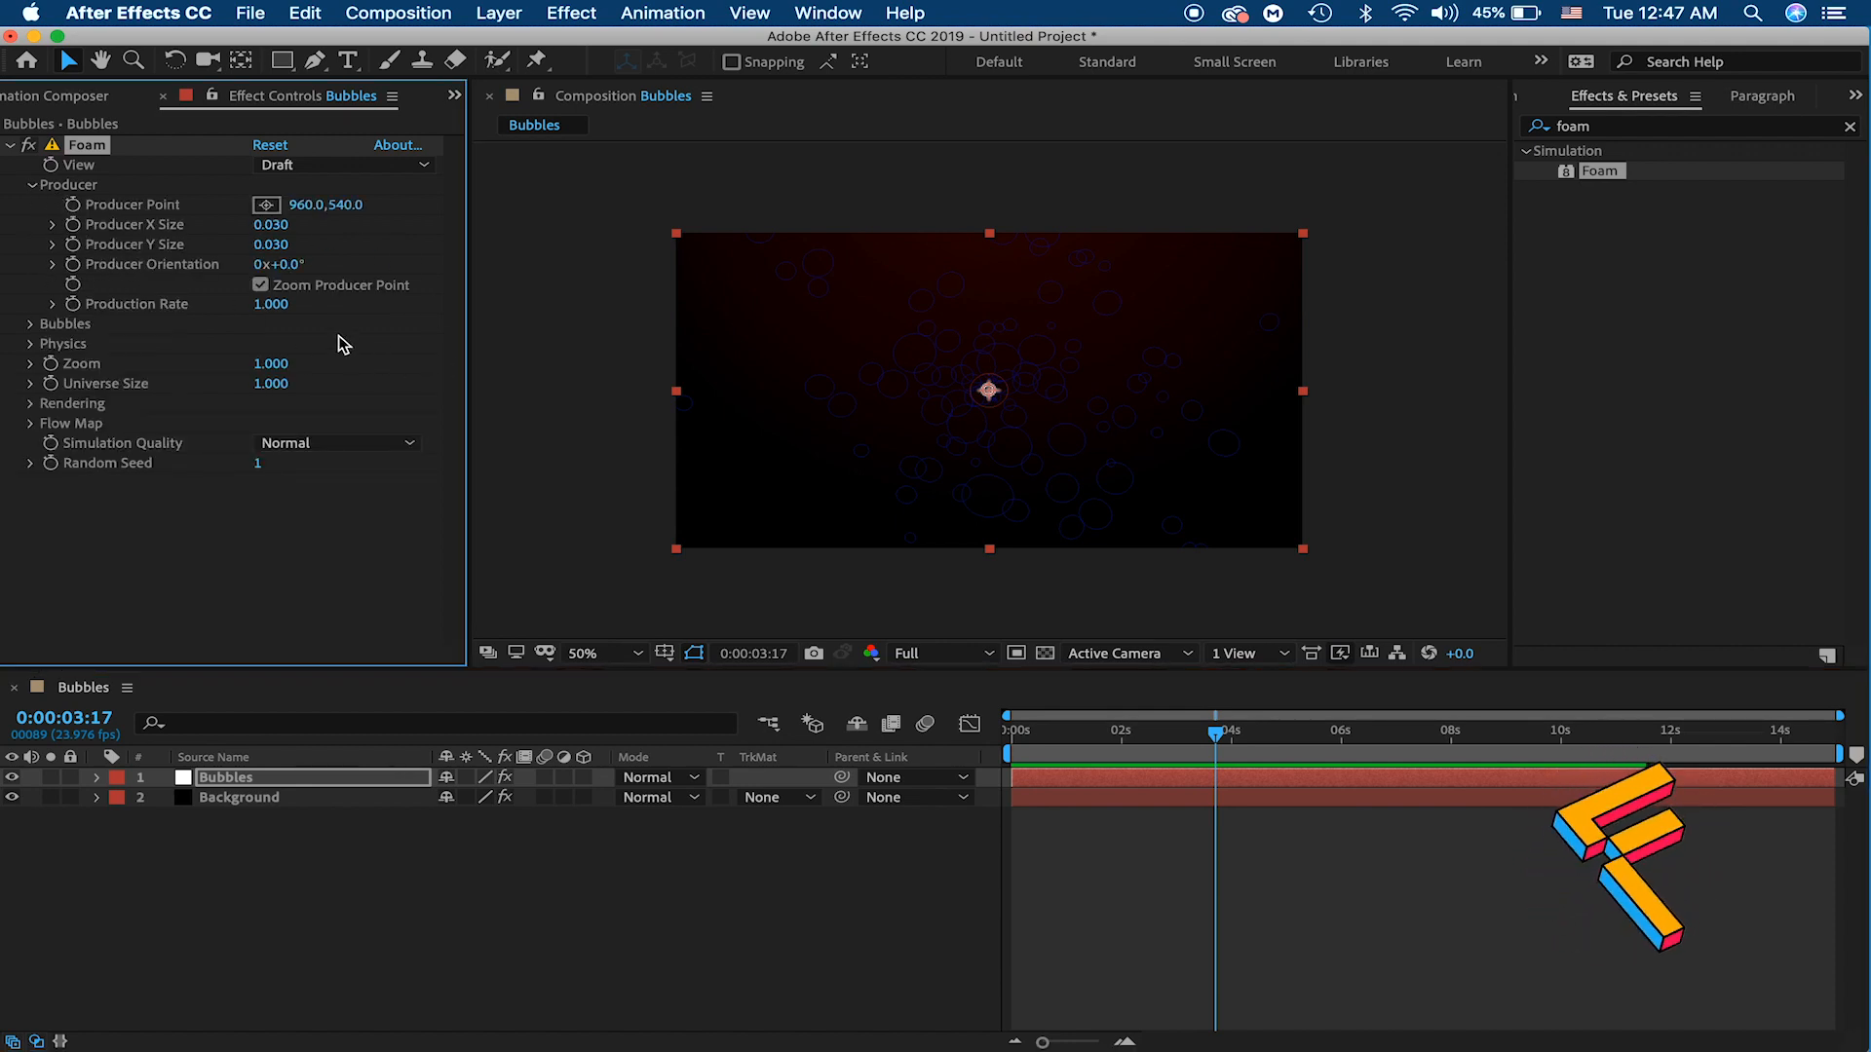
{"action": "left_click", "coordinate": [277, 226]}
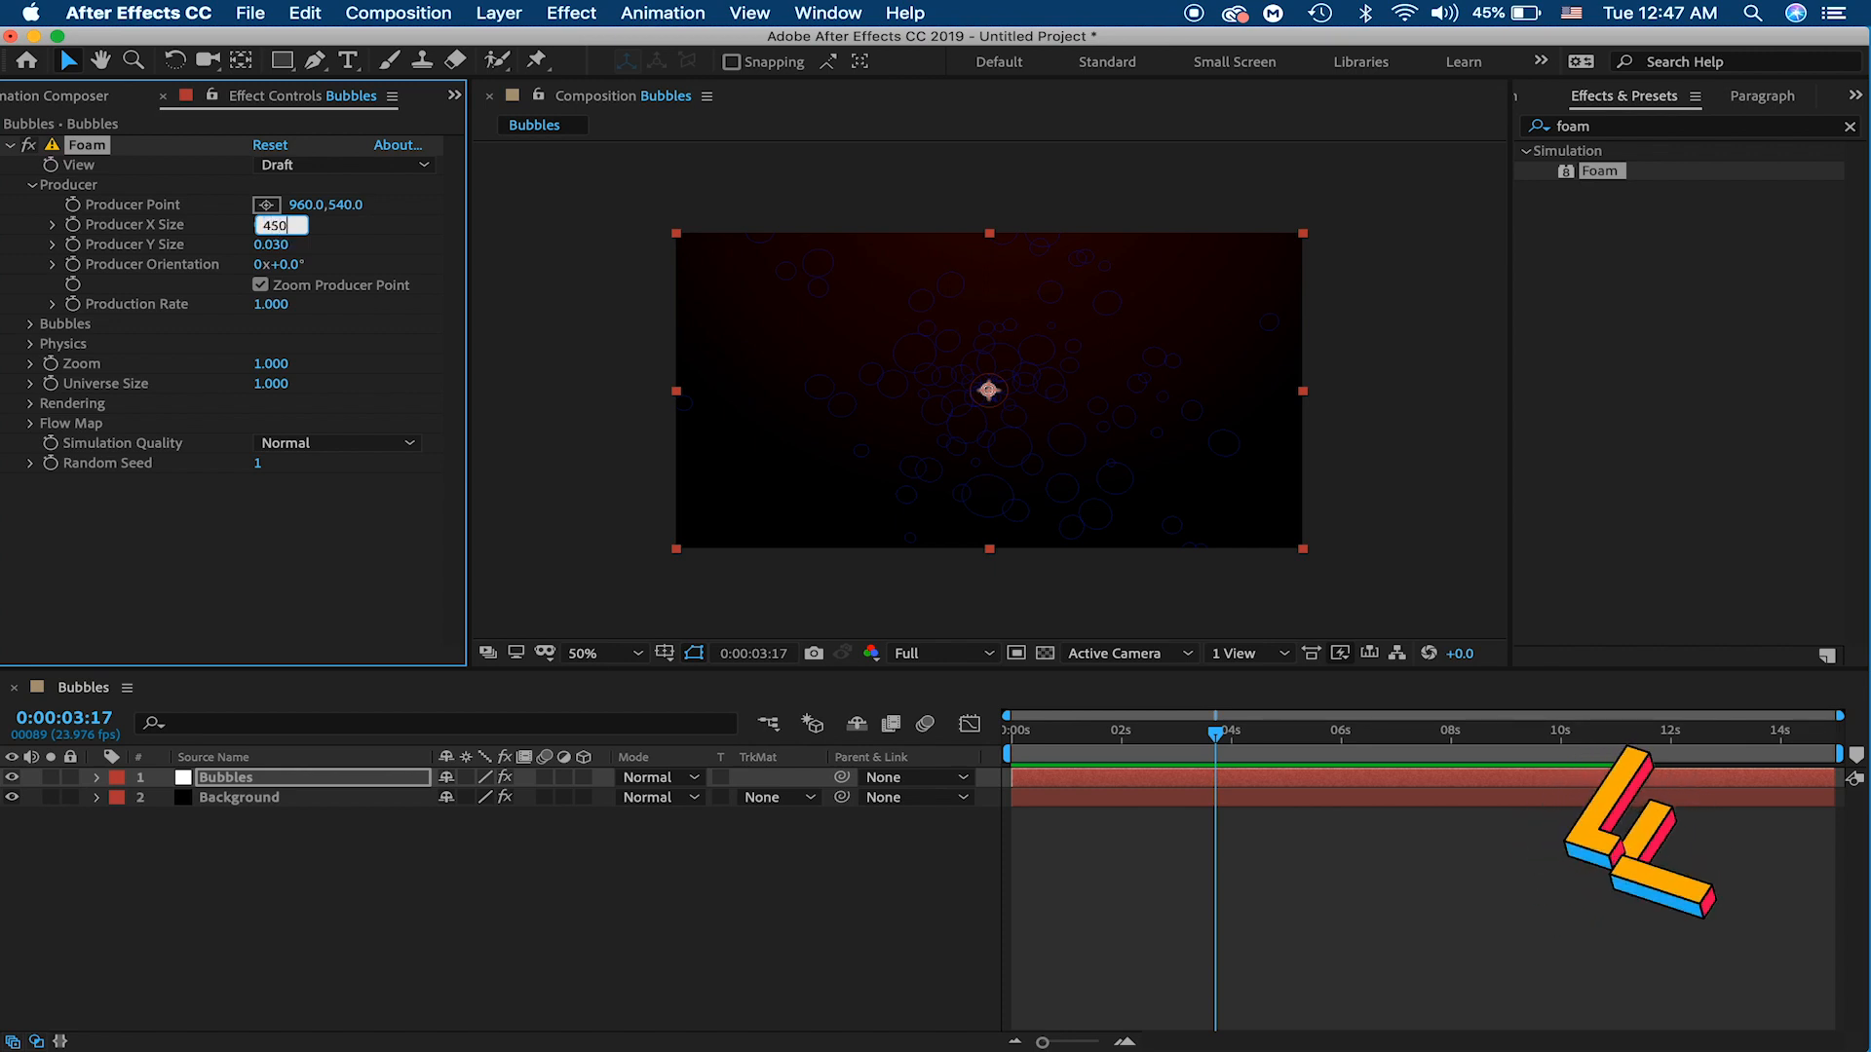
{"action": "key", "text": "Return"}
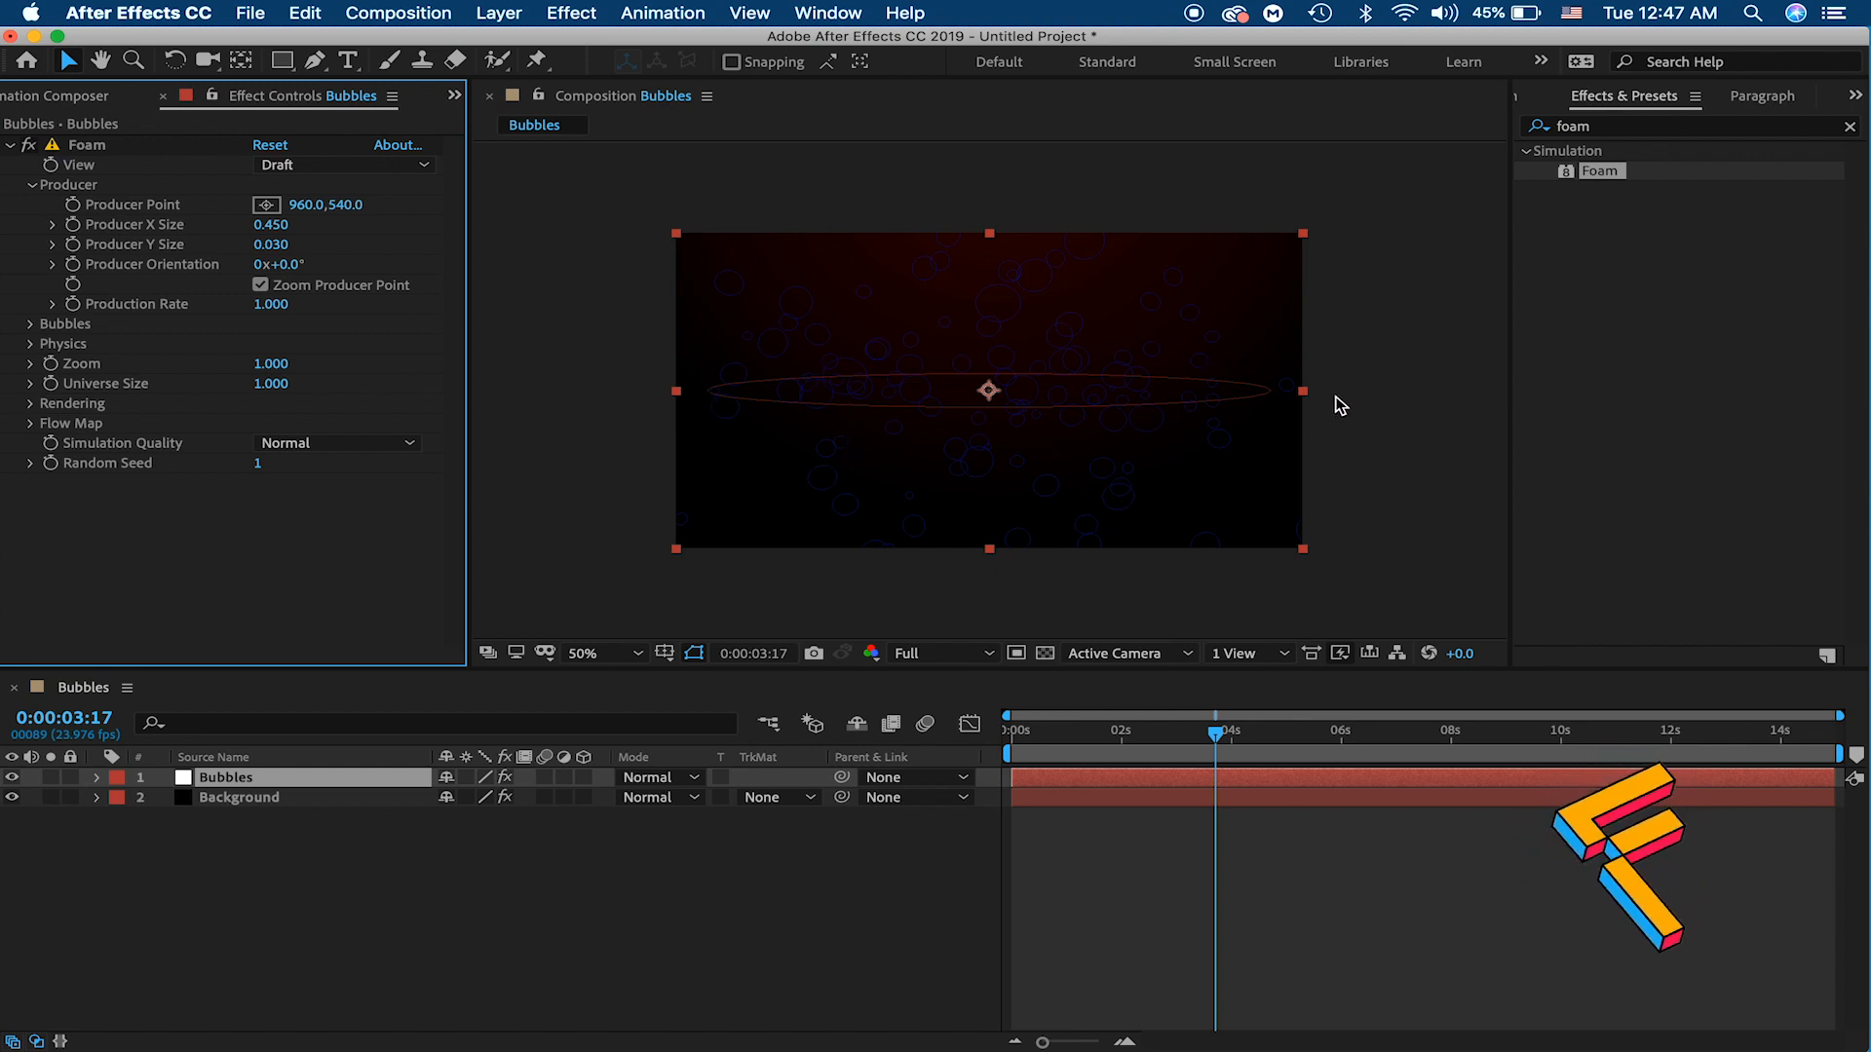
{"action": "left_click", "coordinate": [273, 246]}
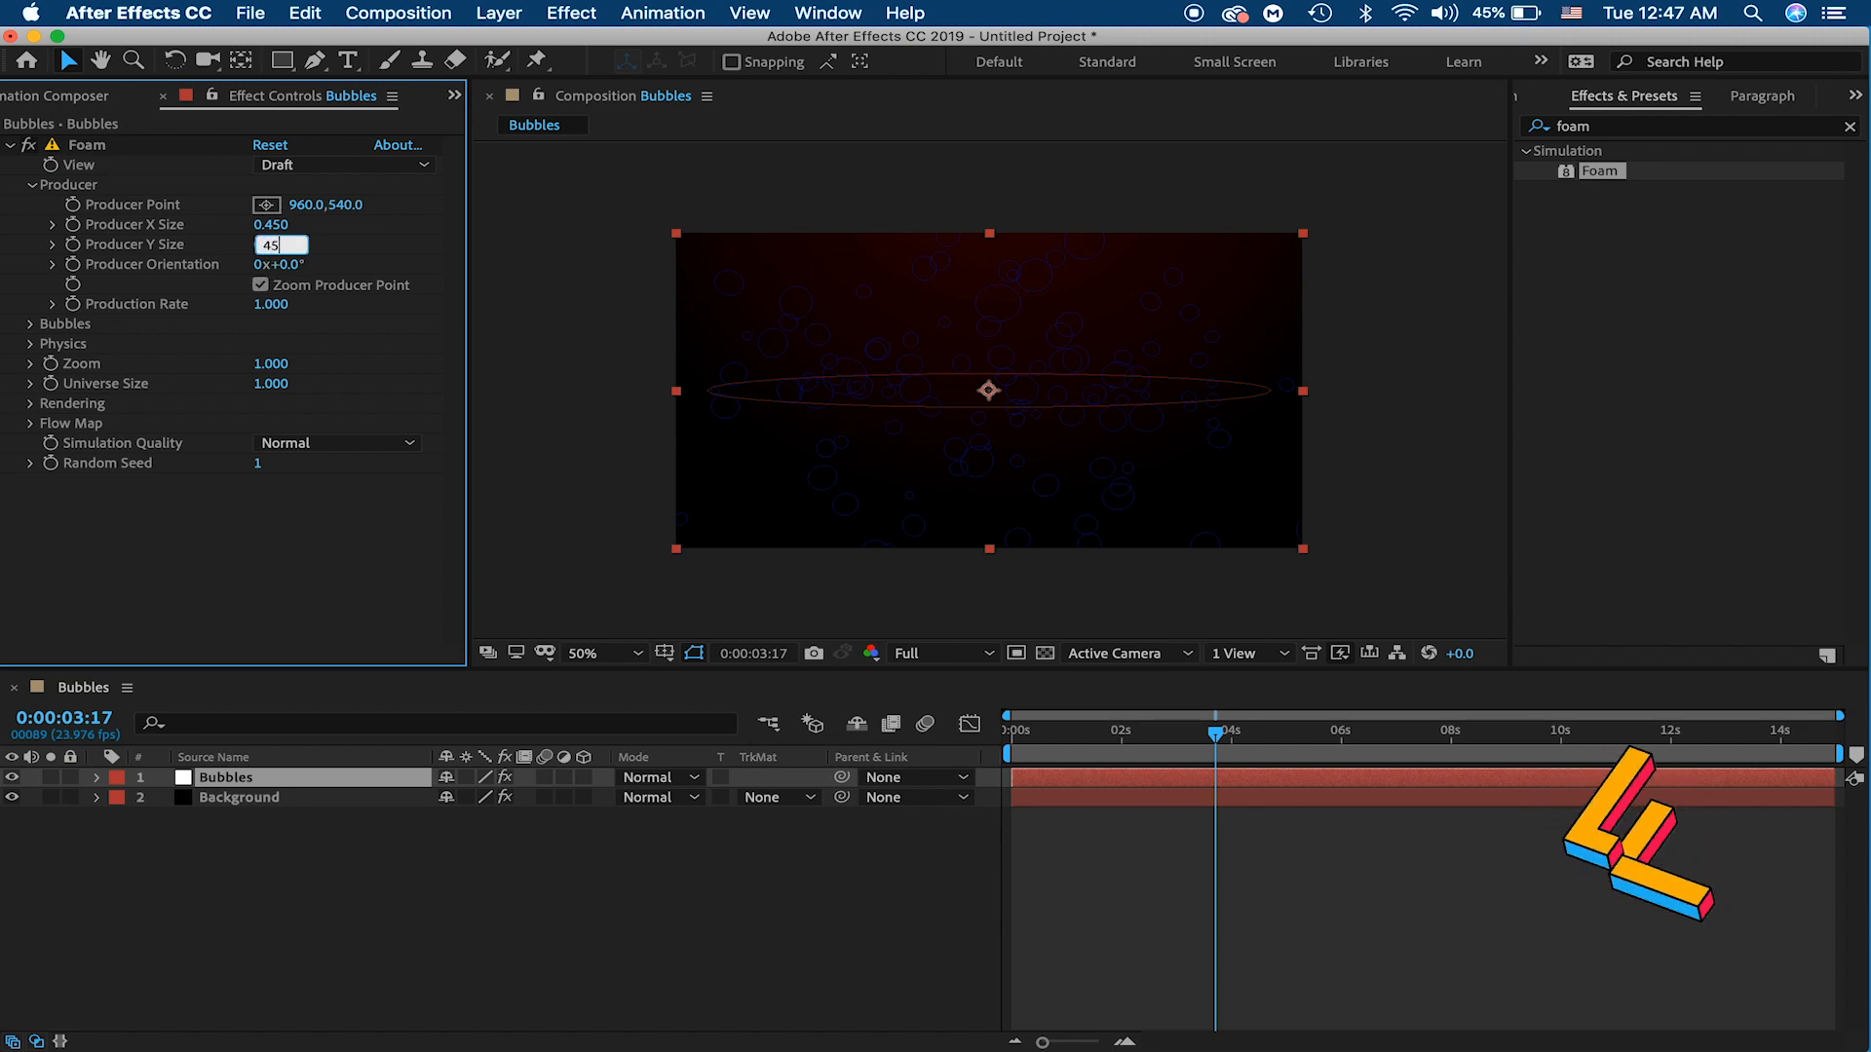
{"action": "key", "text": "Return"}
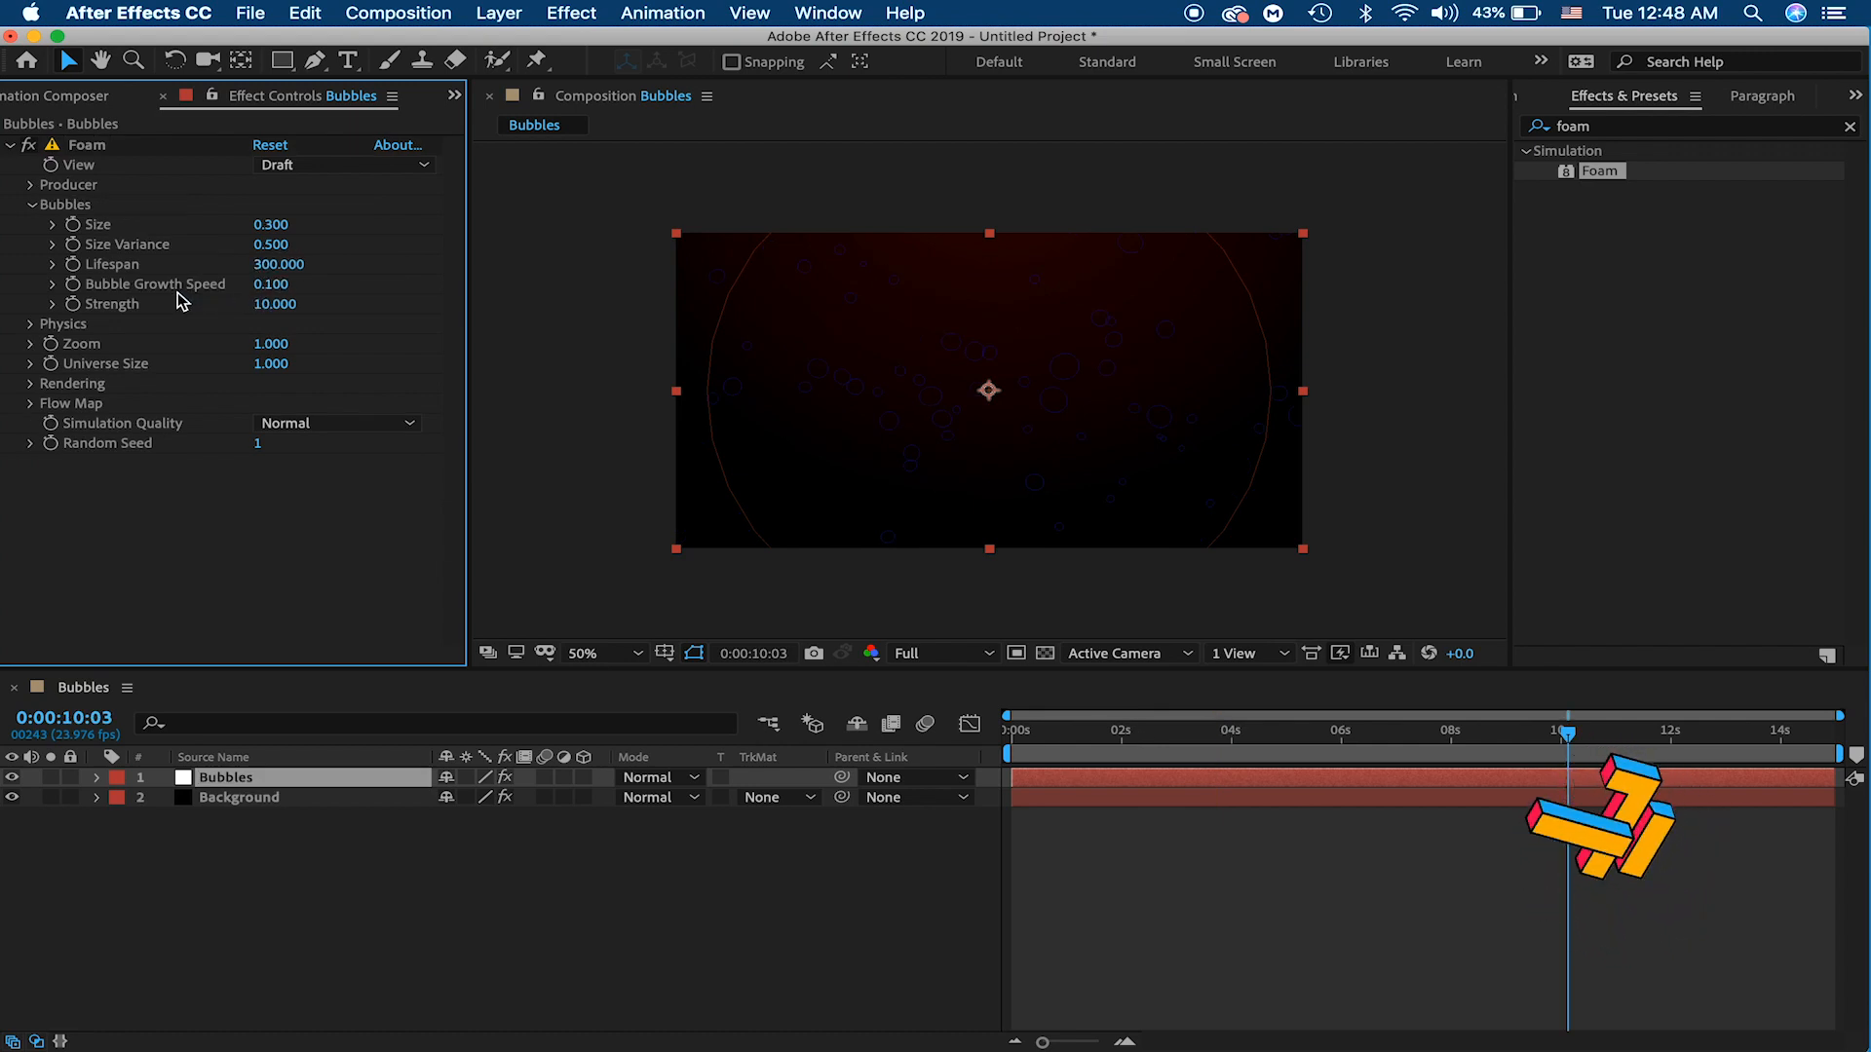
Step: Set the Strength of the Foam's bubbles to 100 and preview the animation
{"action": "left_click", "coordinate": [277, 305]}
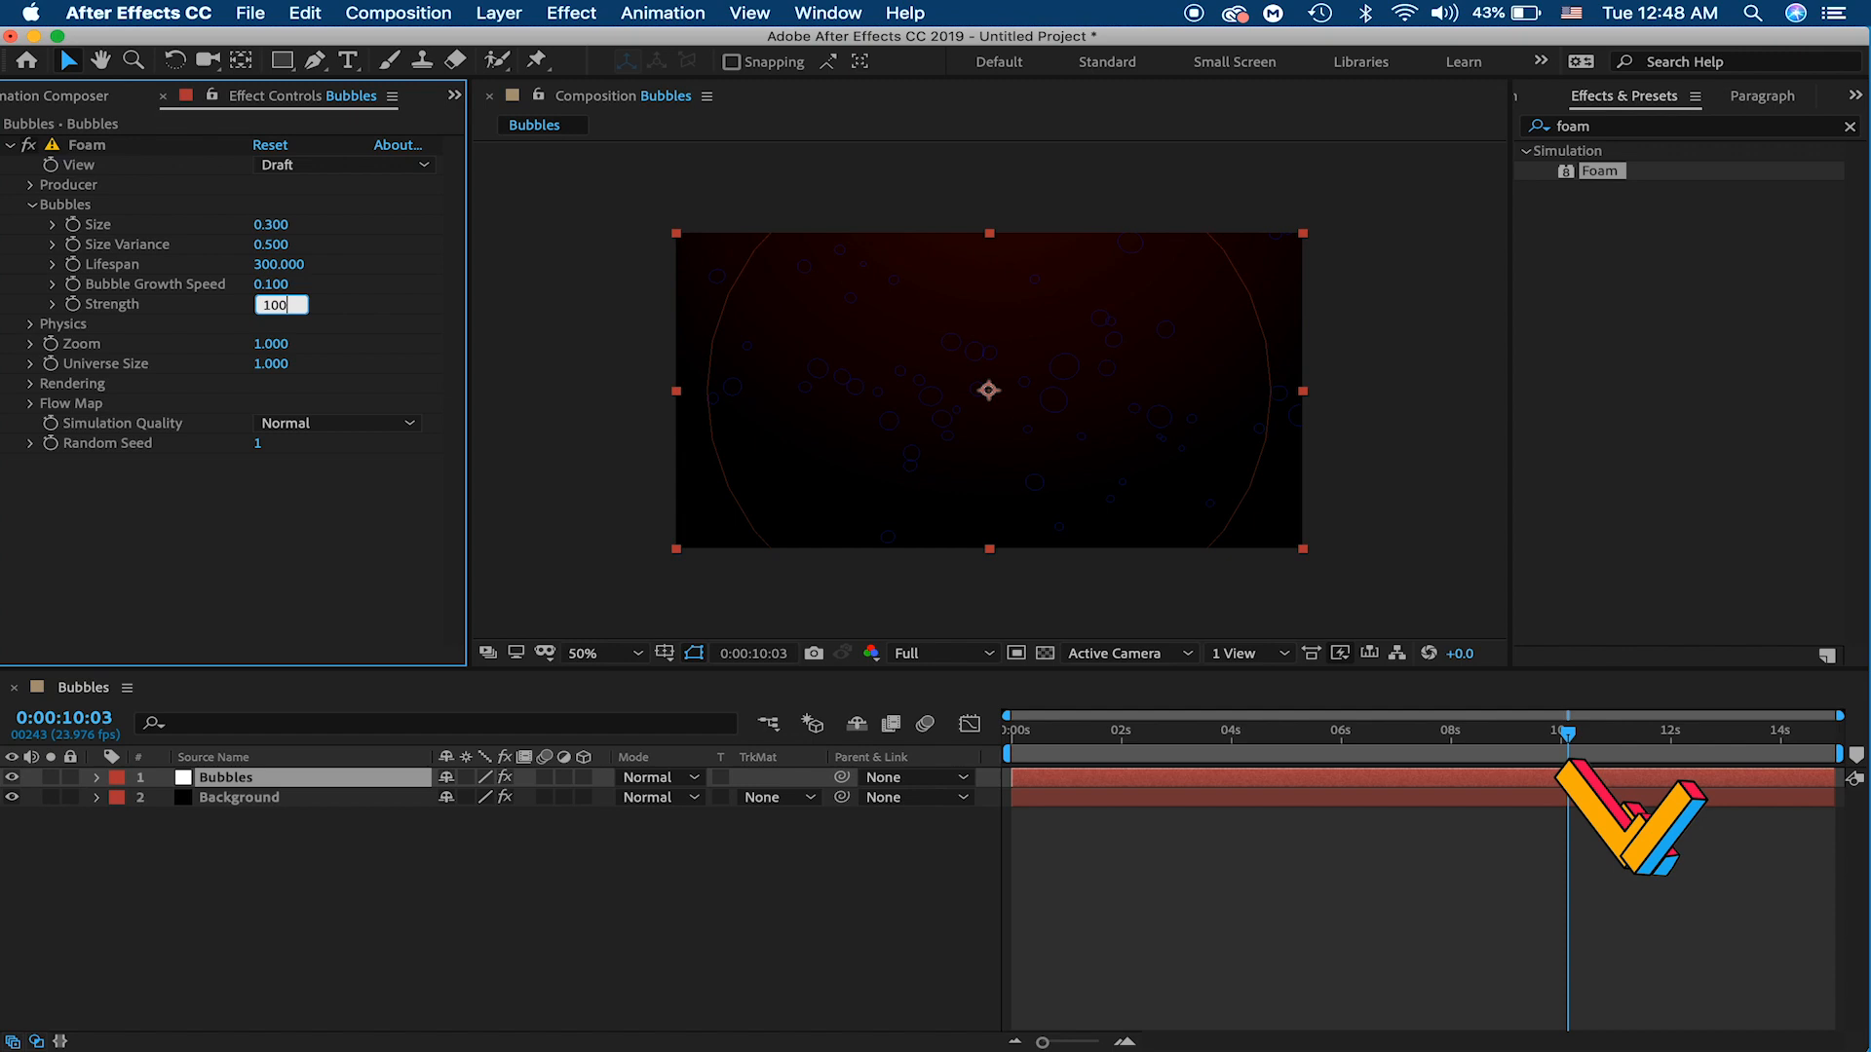
{"action": "key", "text": "Return"}
{"action": "key", "text": "space"}
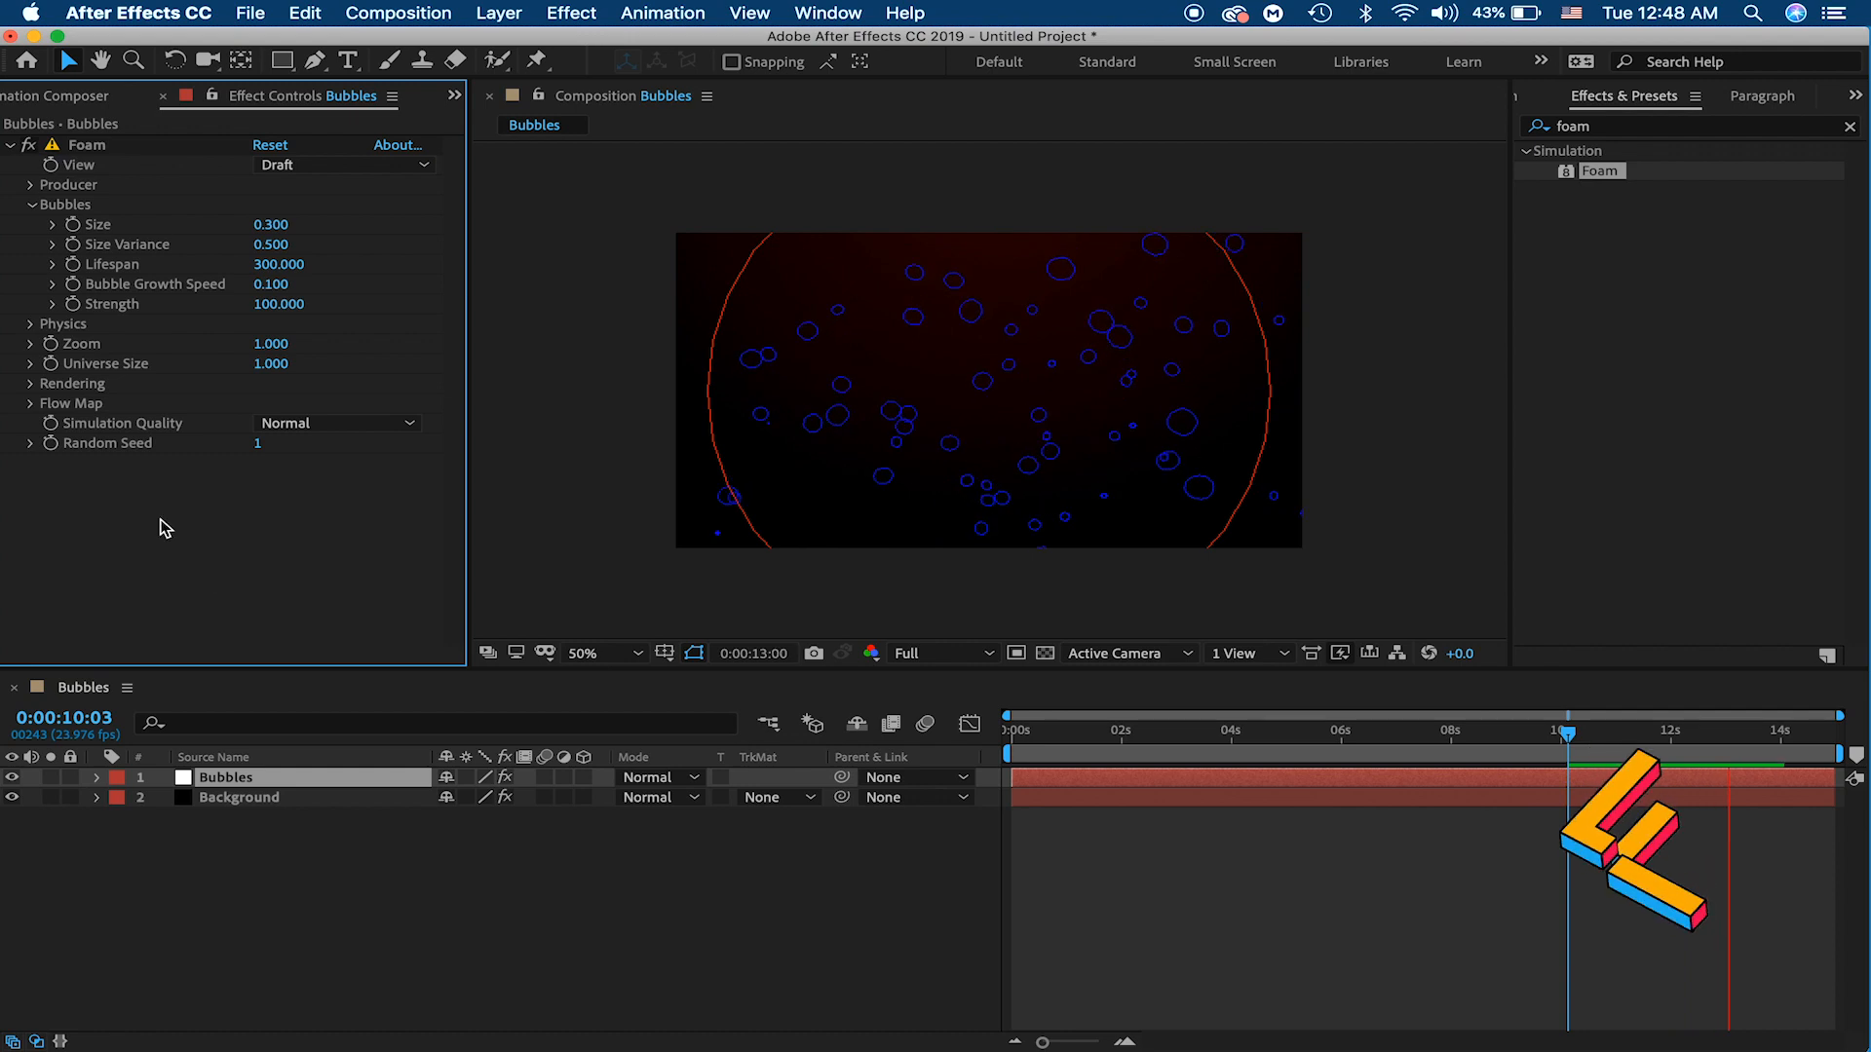
Step: In the Foam's Physics settings, set Wind Direction to 0° and Initial Speed to 10, and preview the animation
{"action": "left_click", "coordinate": [39, 208]}
{"action": "left_click", "coordinate": [37, 206]}
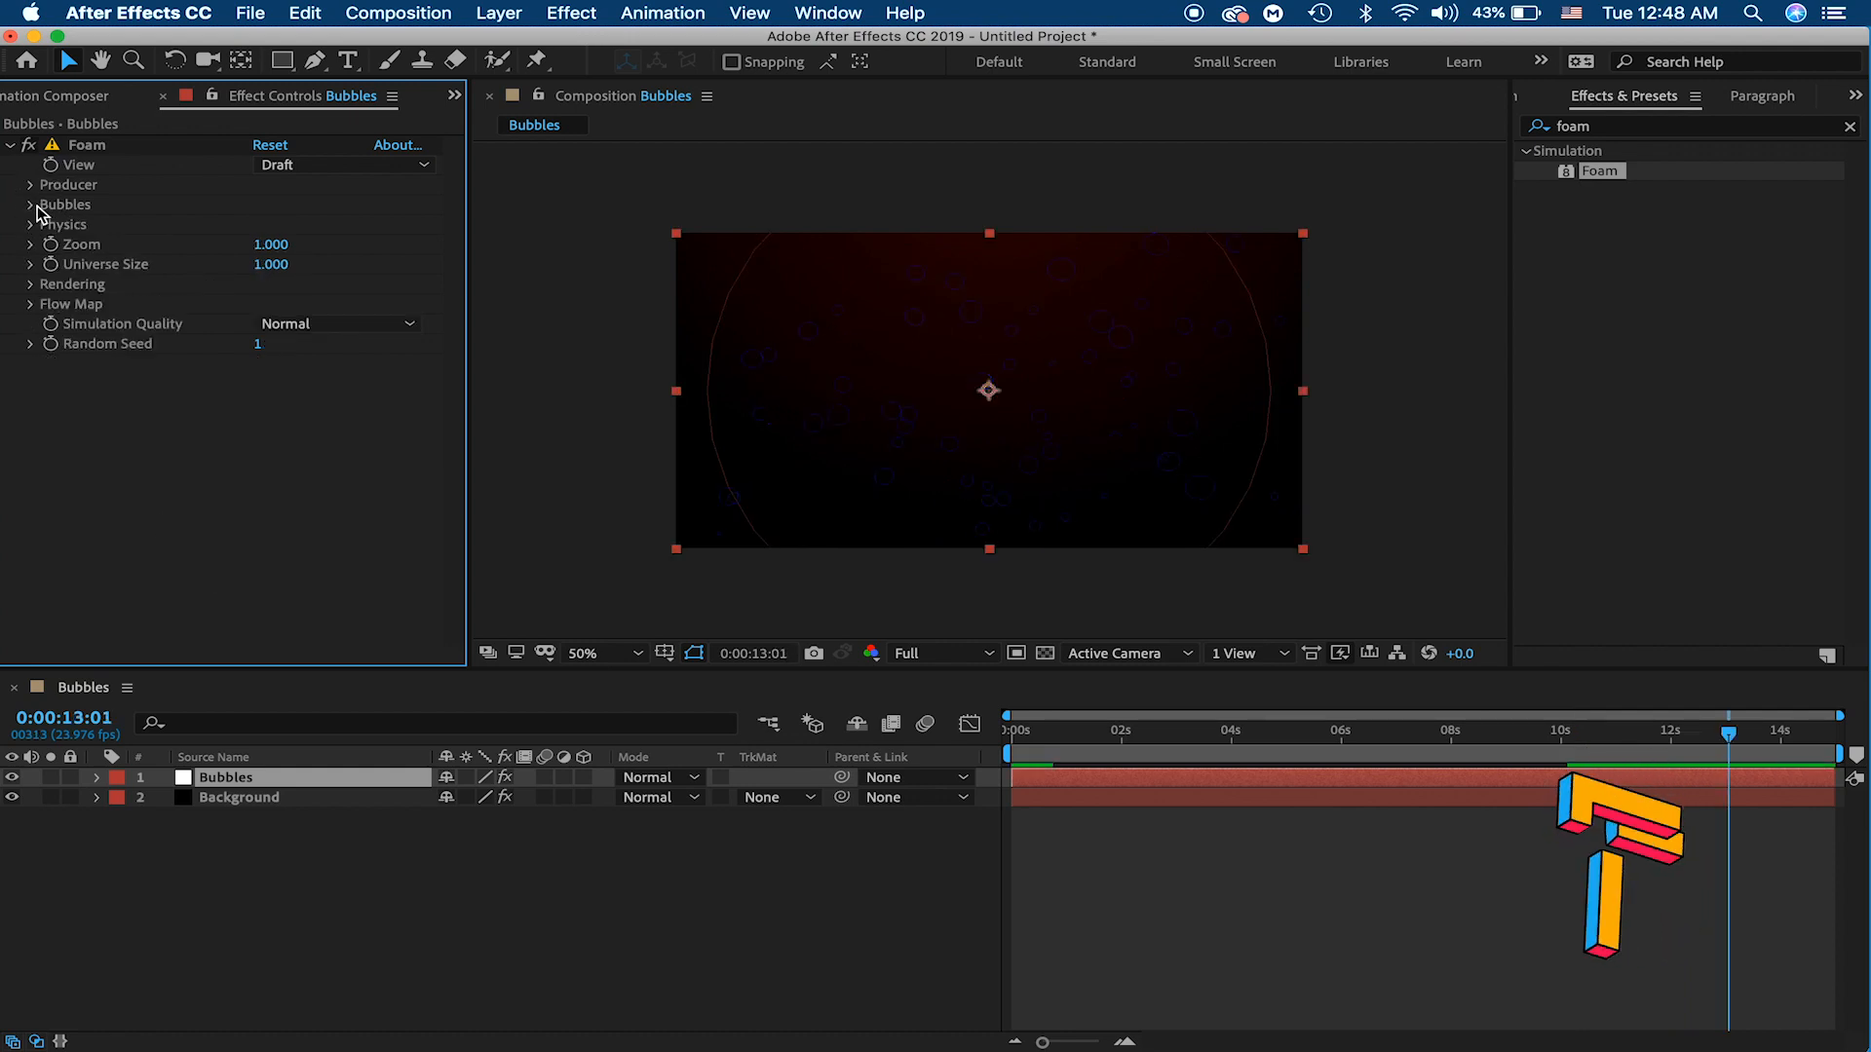
{"action": "left_click", "coordinate": [34, 229]}
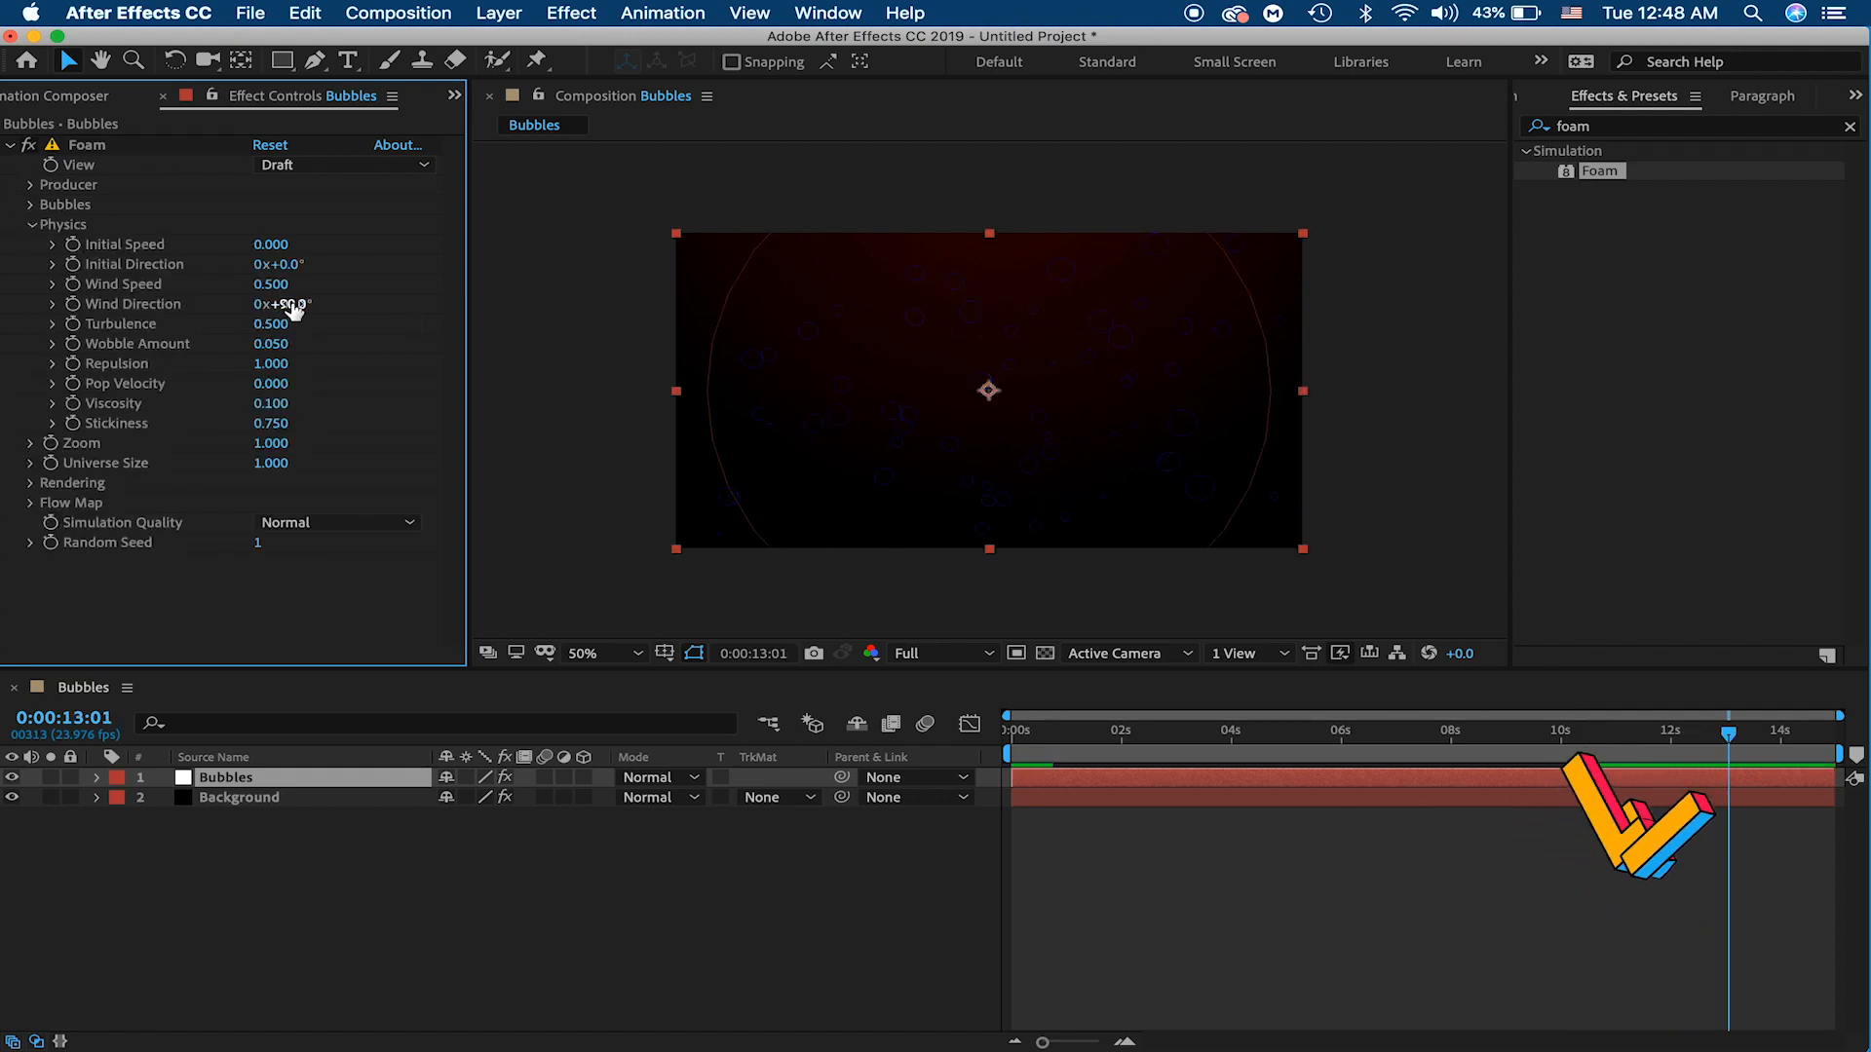
{"action": "left_click", "coordinate": [274, 244]}
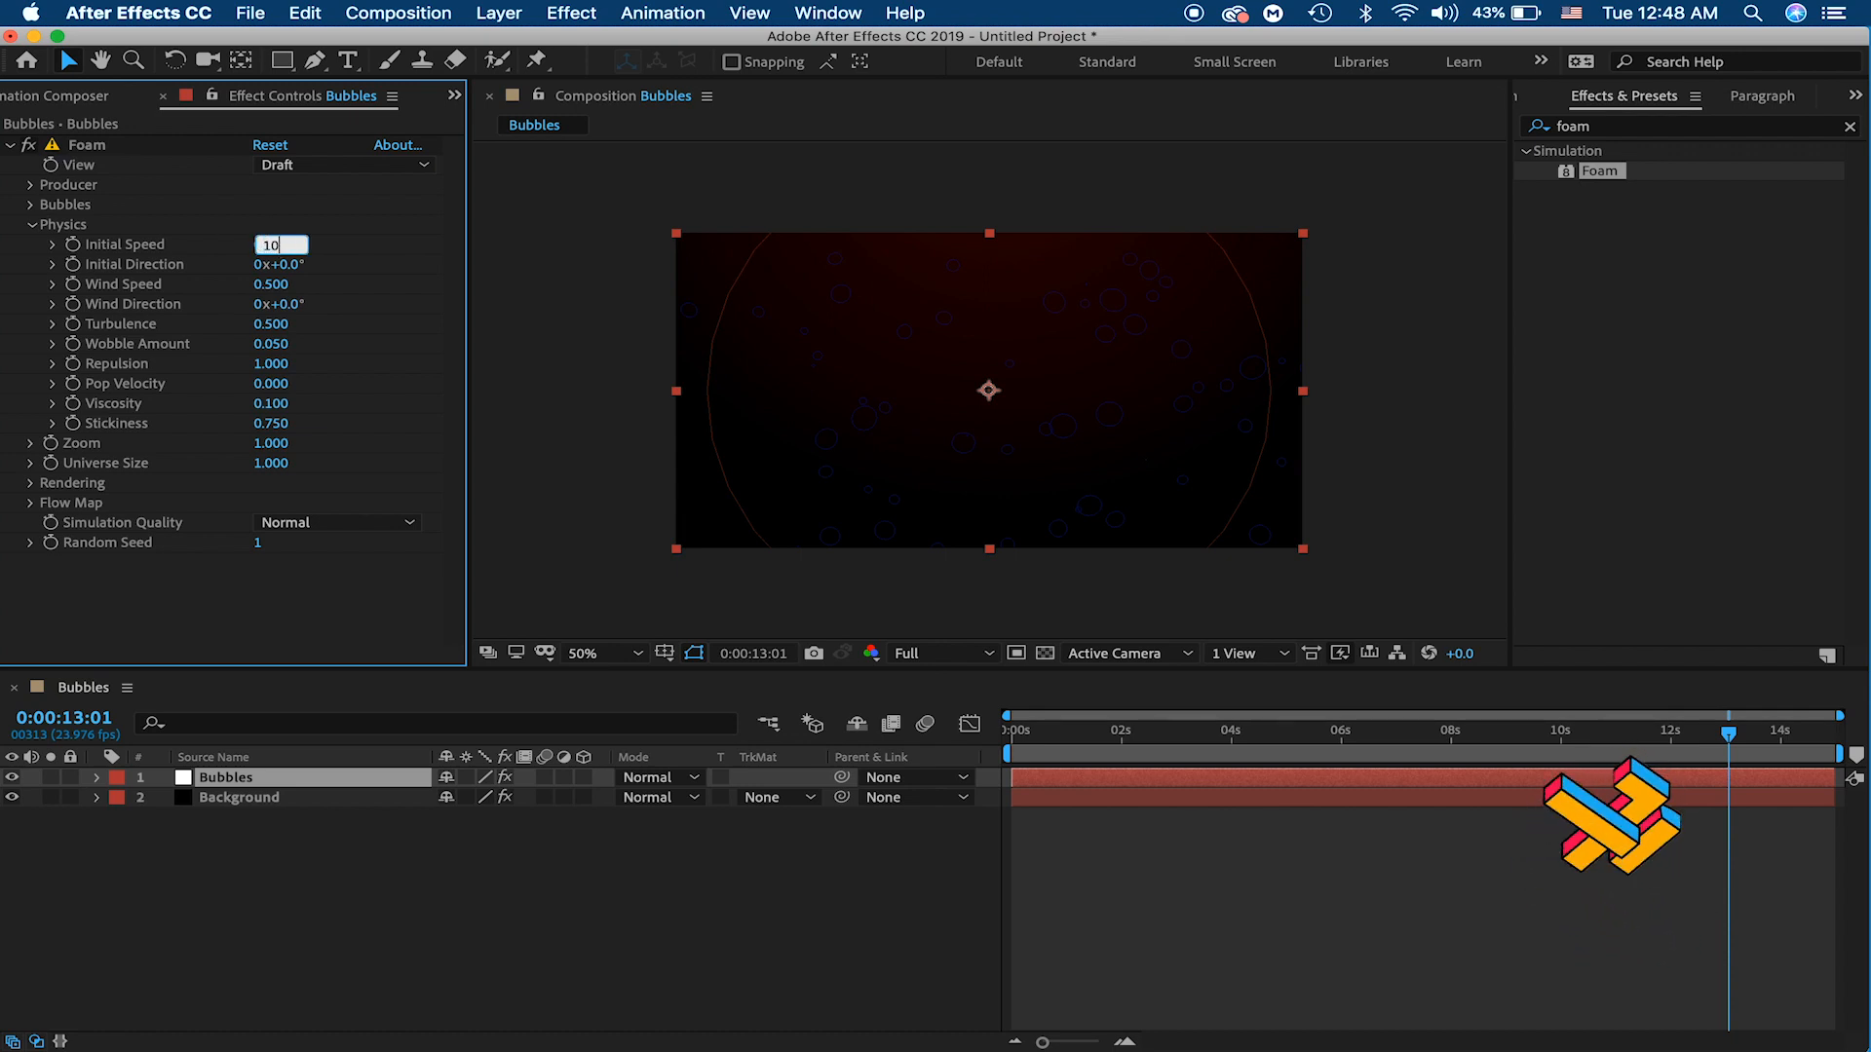
{"action": "key", "text": "Return"}
{"action": "key", "text": "space"}
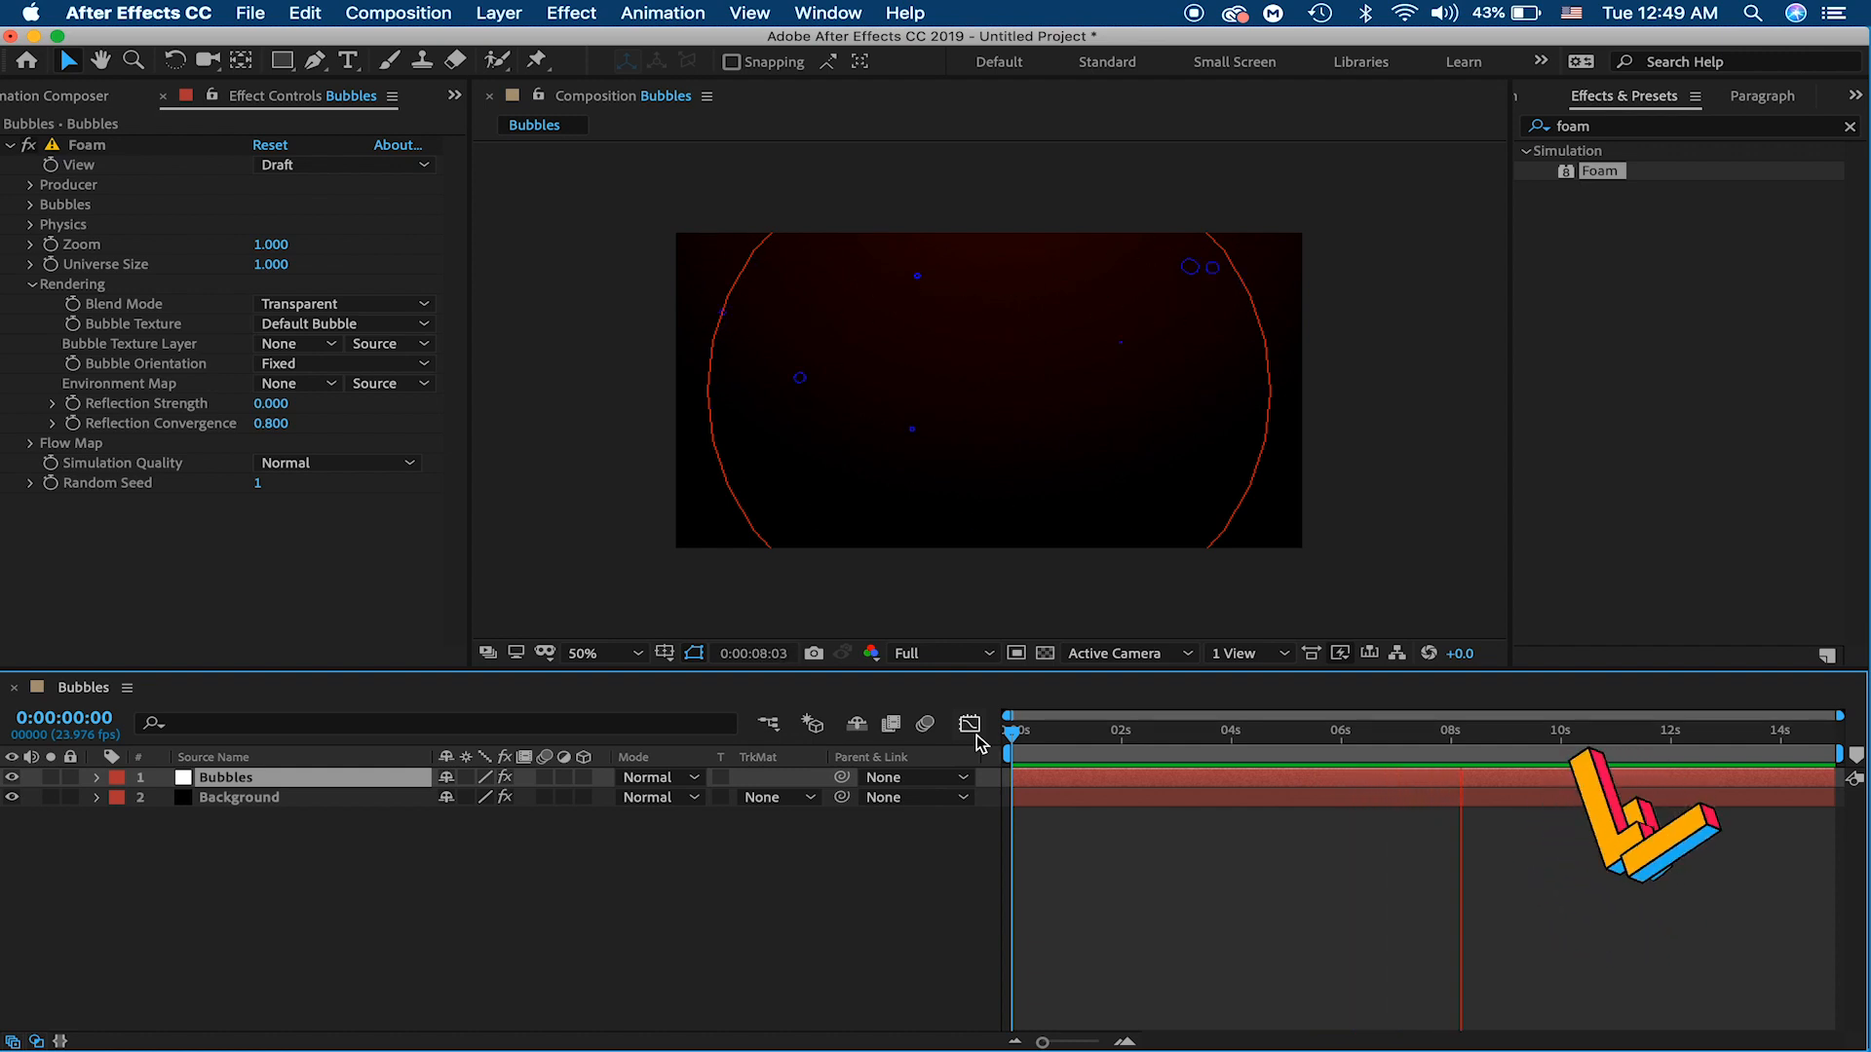
{"action": "key", "text": "space"}
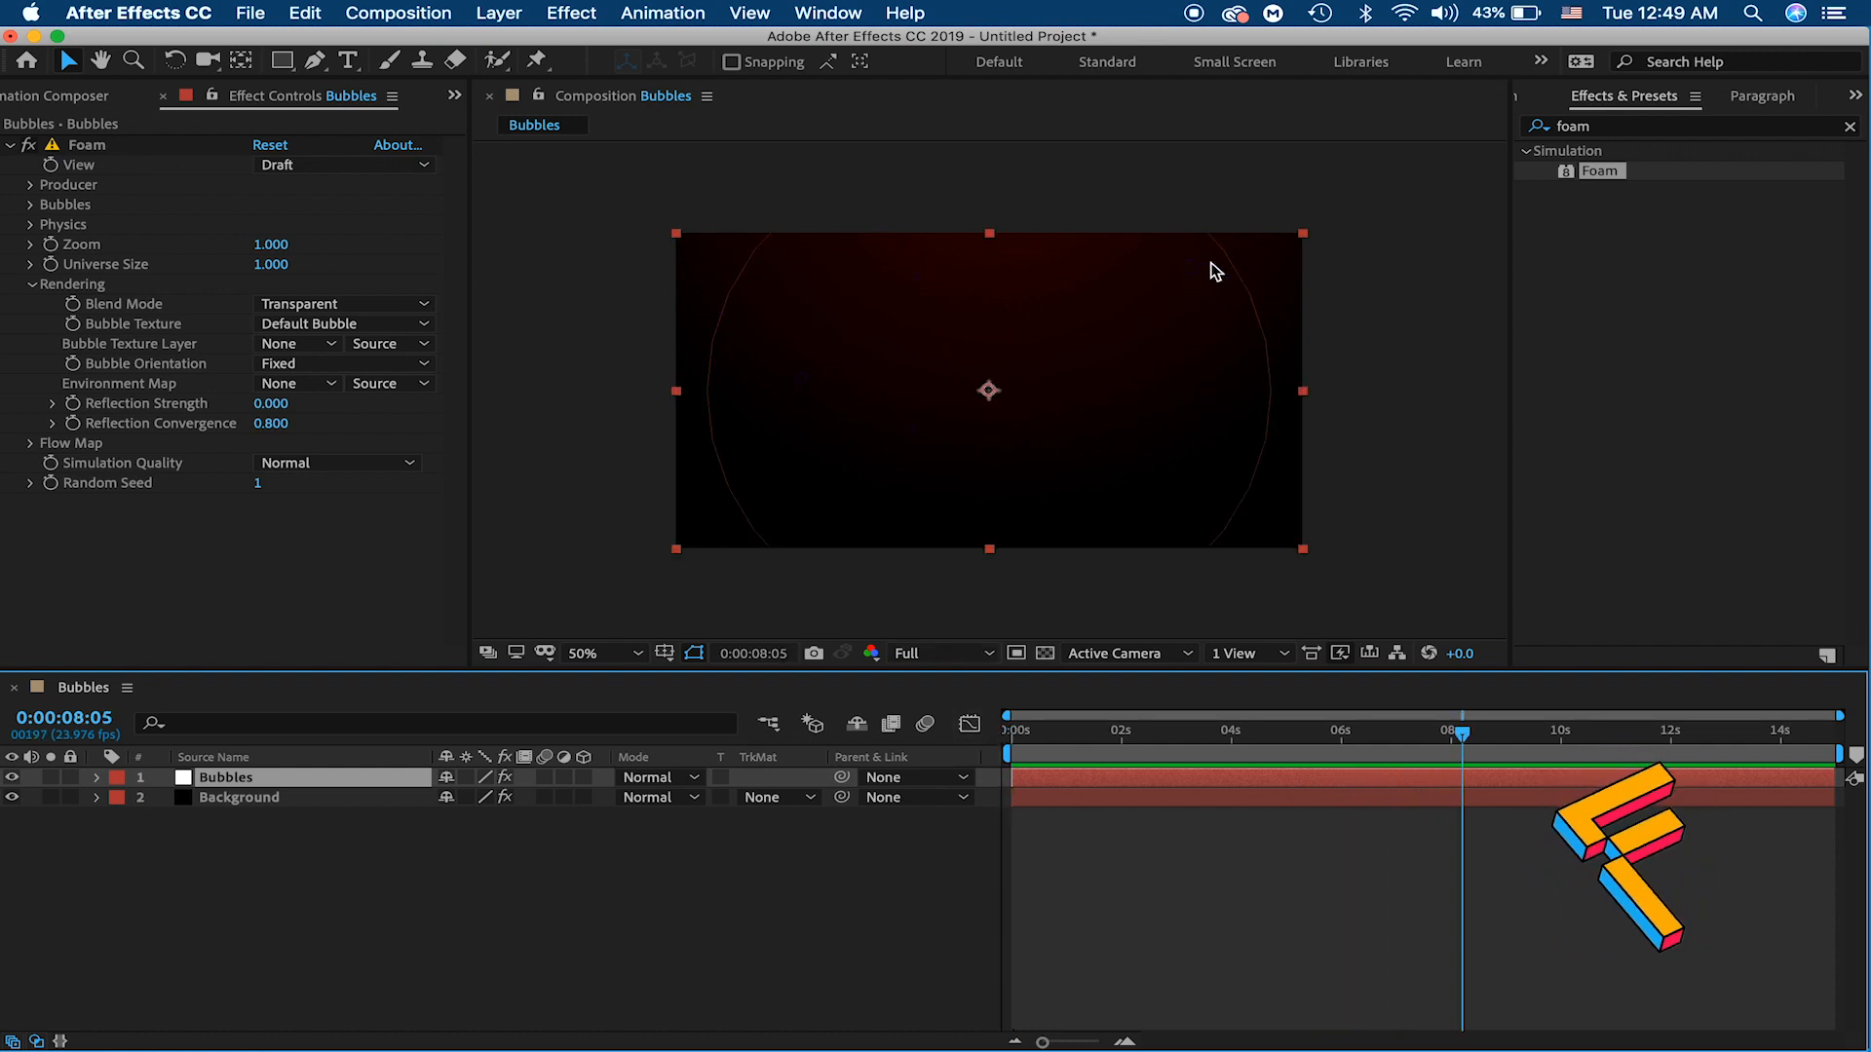
Step: Change the Foam's Bubble Texture to Spit and preview the bubbles from near the start of the composition
{"action": "left_click", "coordinate": [304, 324]}
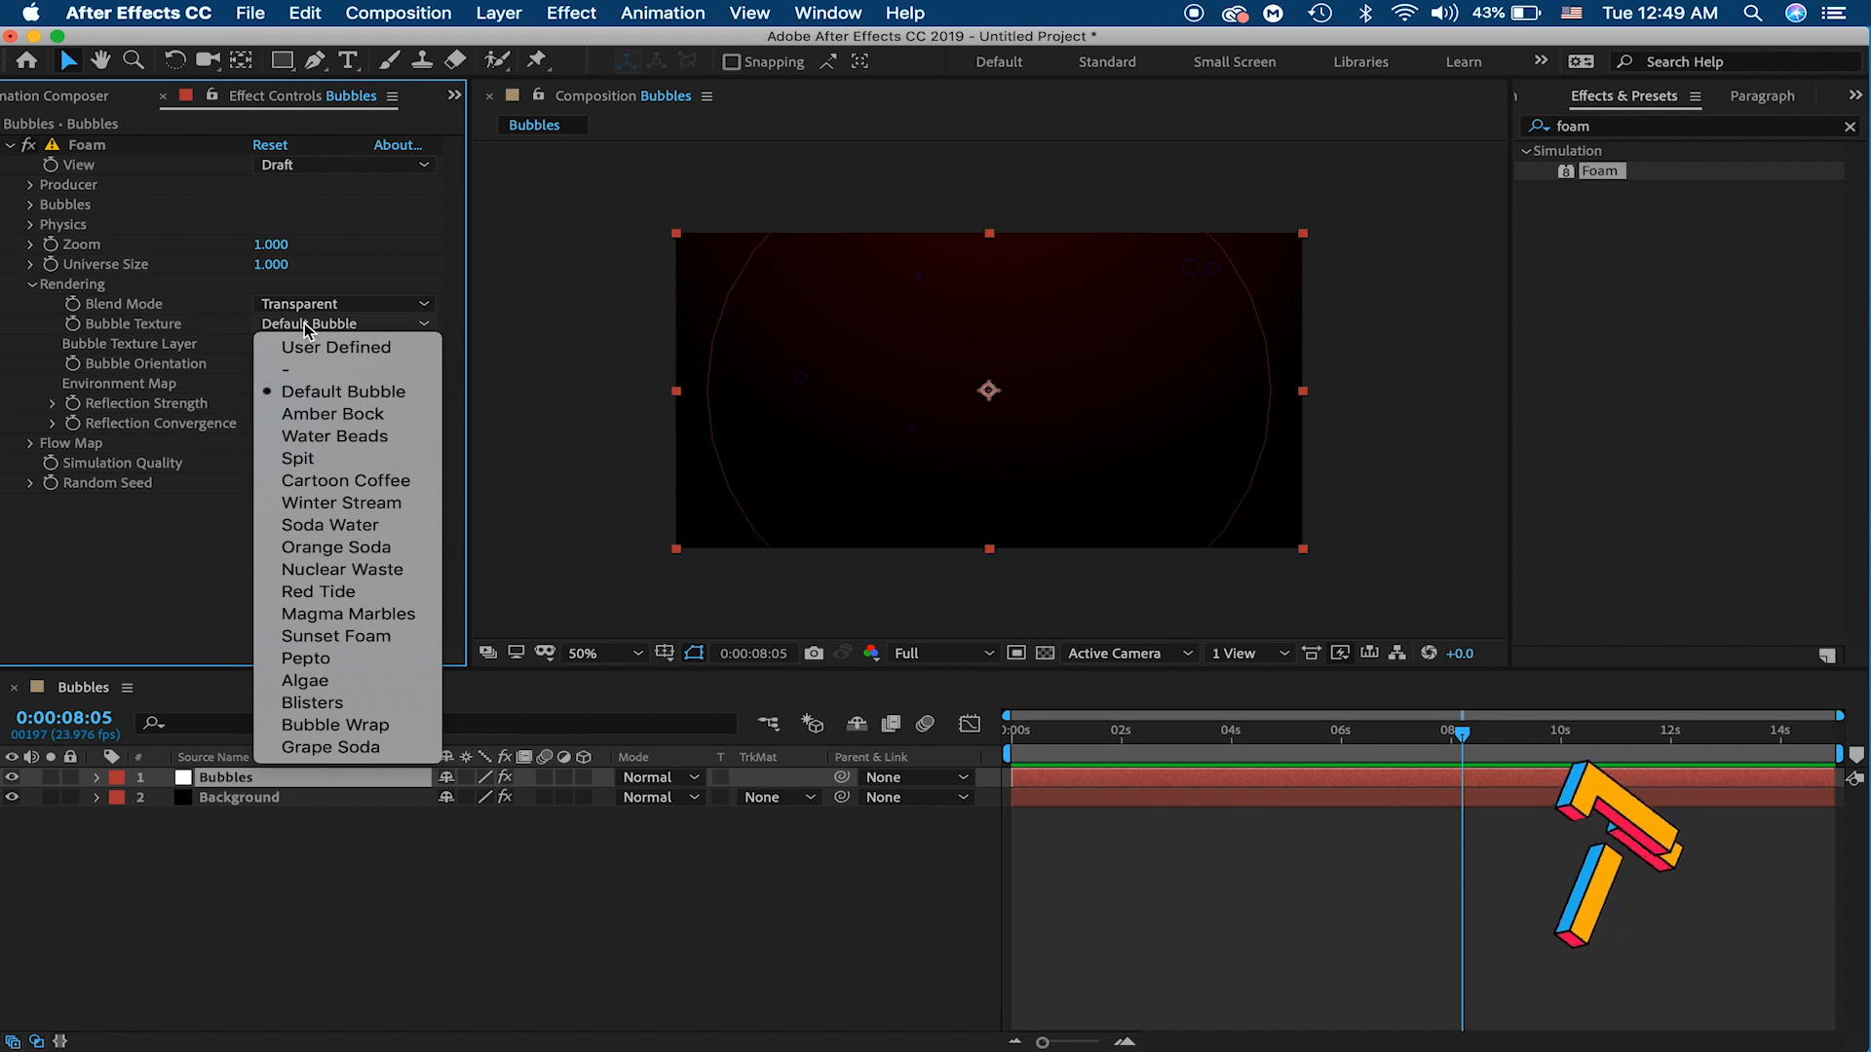
{"action": "left_click", "coordinate": [316, 464]}
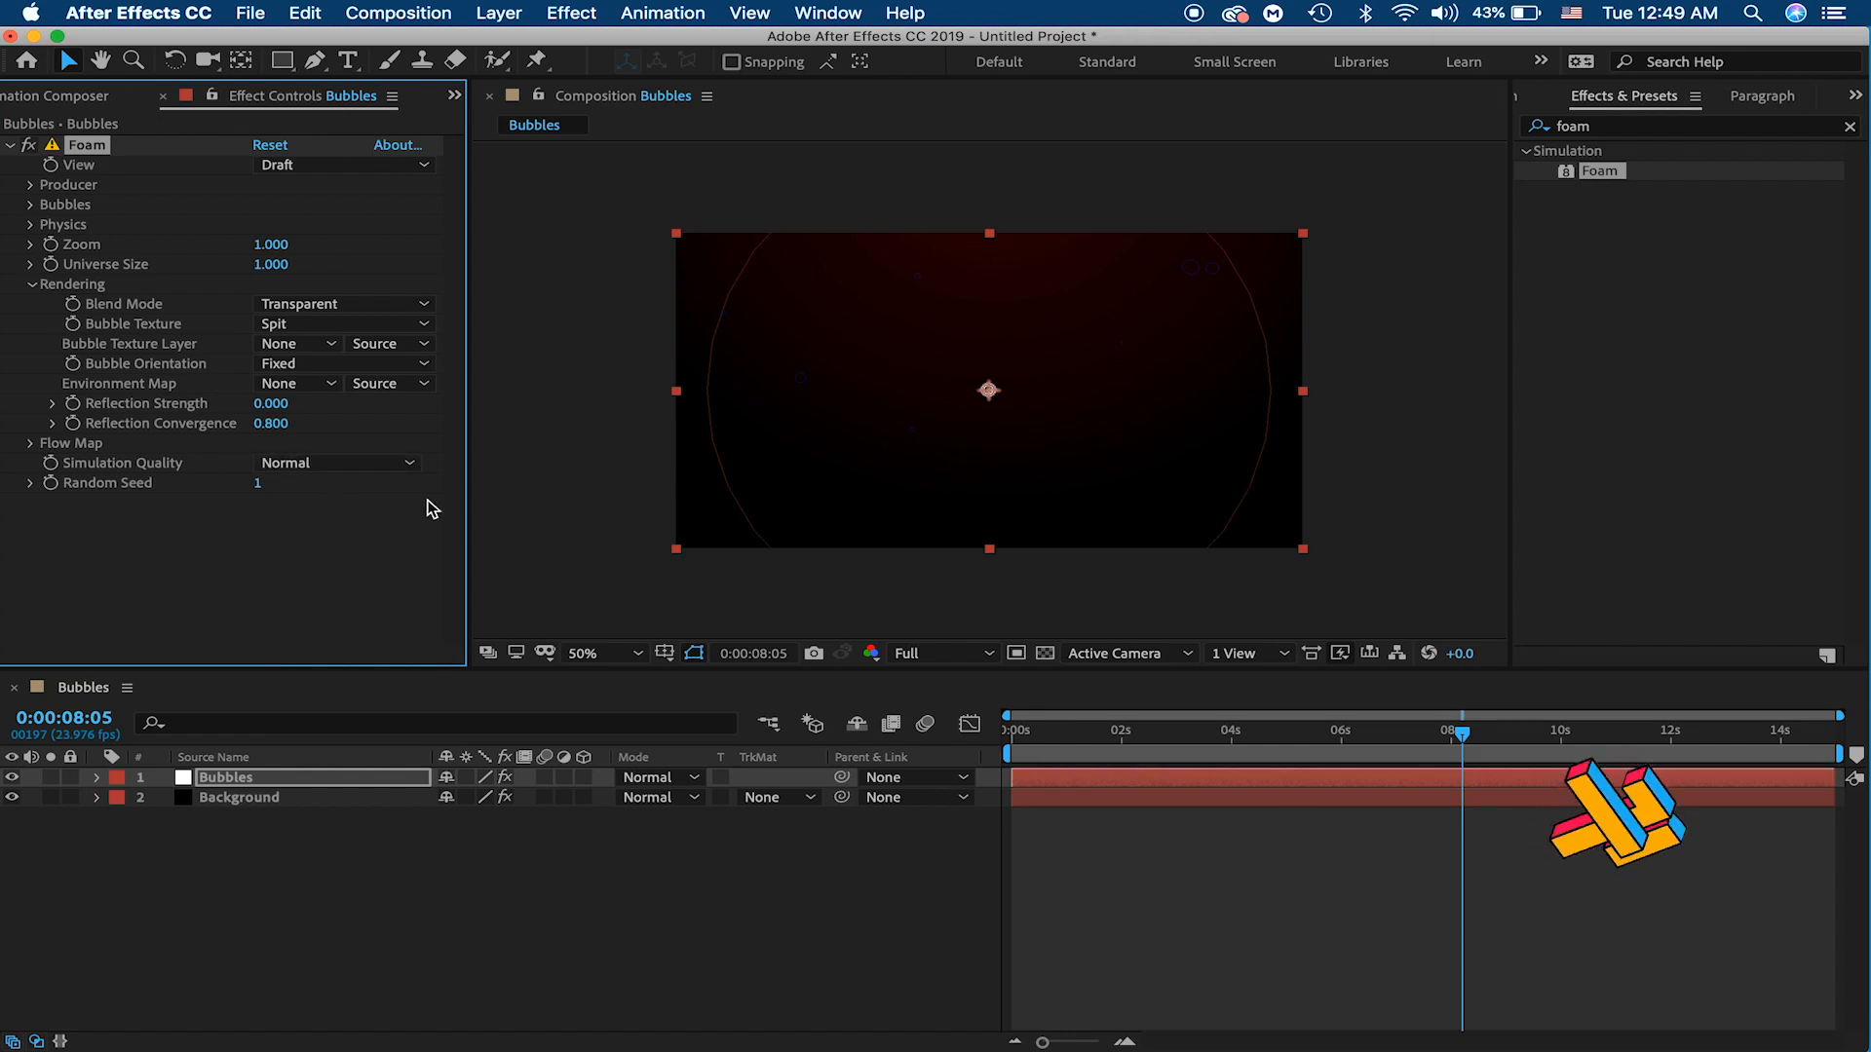
{"action": "left_click", "coordinate": [1050, 733]}
{"action": "key", "text": "space"}
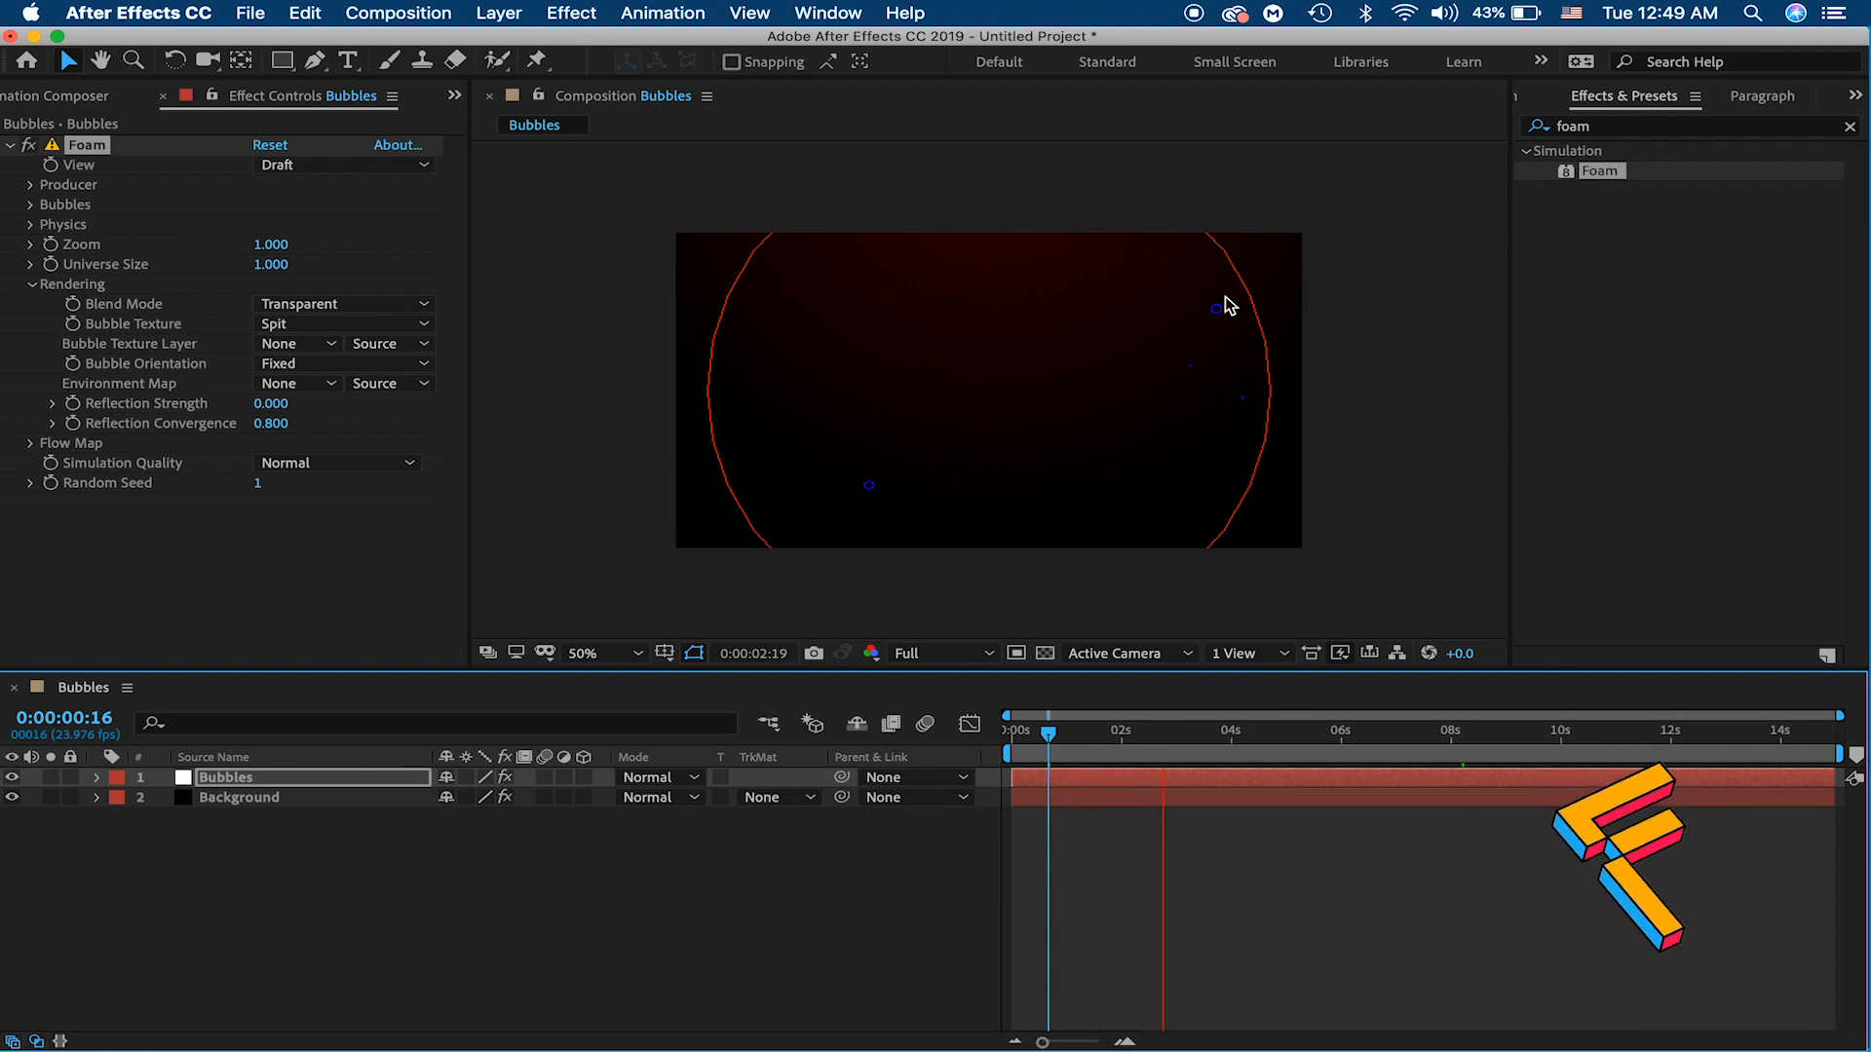
{"action": "key", "text": "space"}
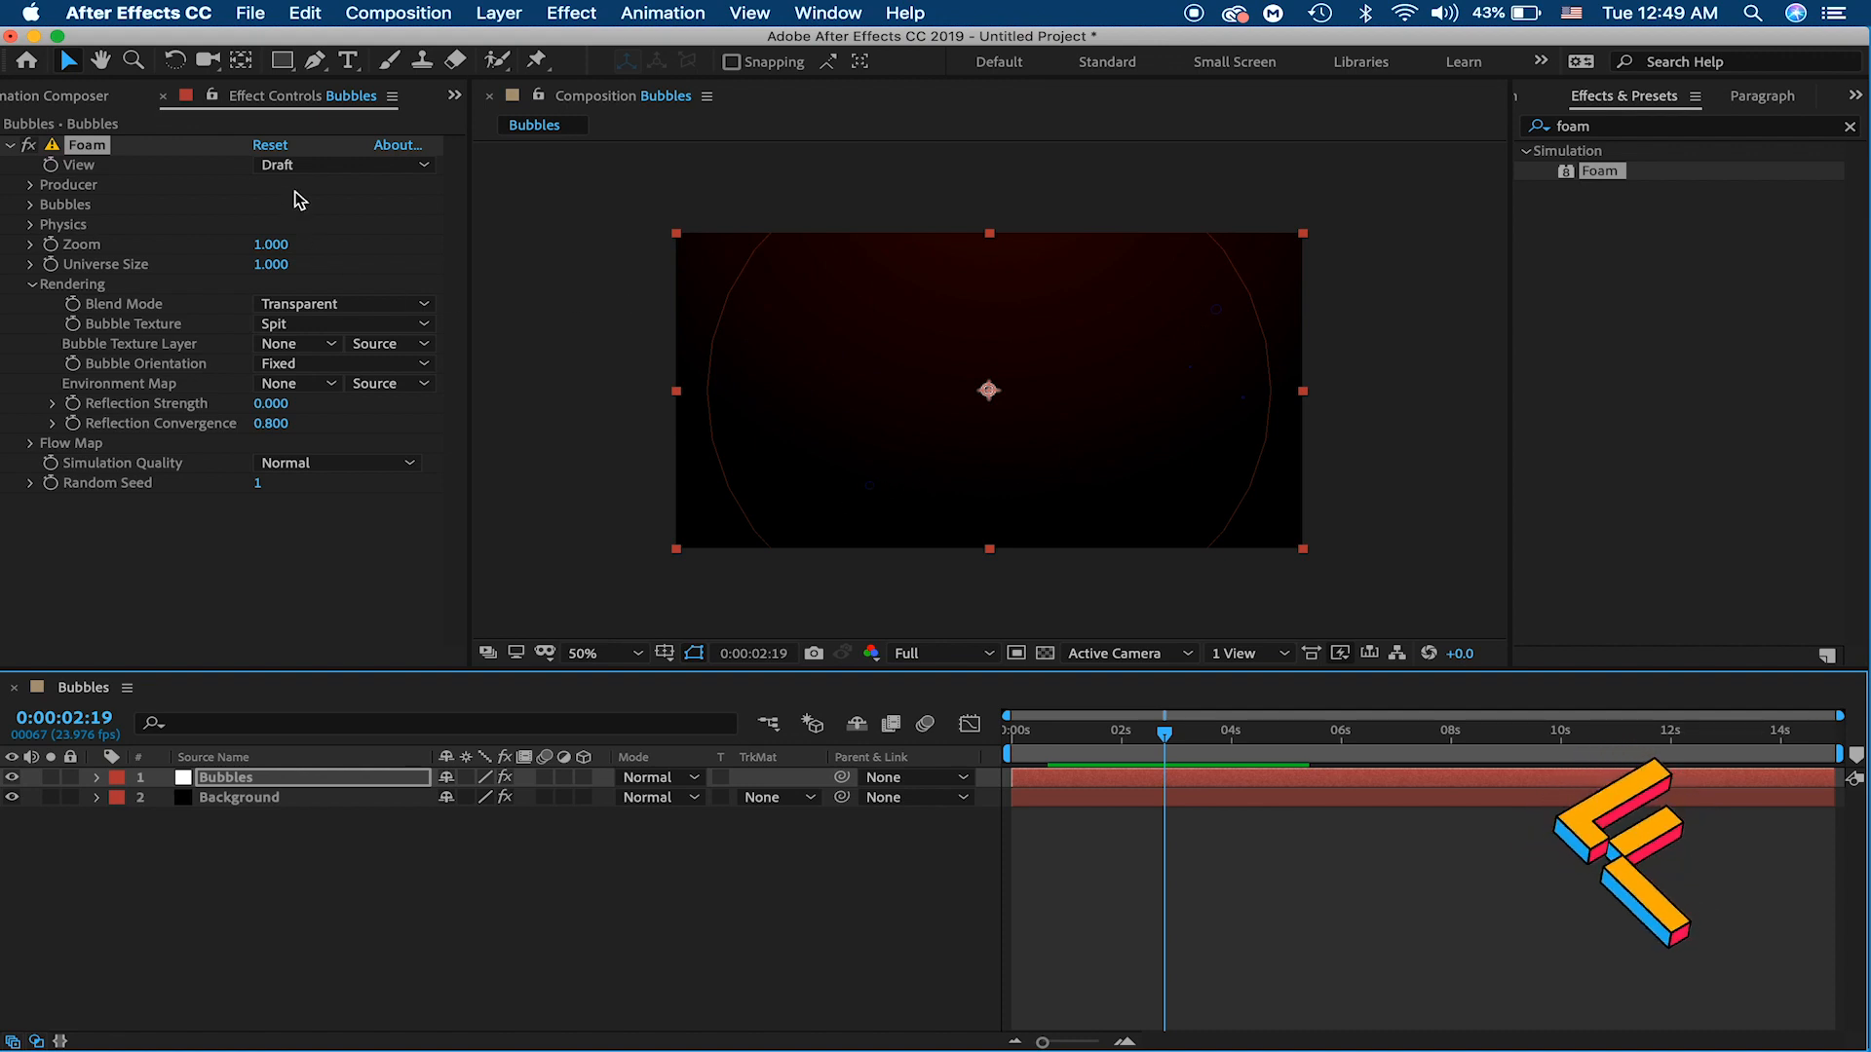
Step: Switch the Foam's View to Rendered and play the composition from 0:00:00:00
{"action": "left_click", "coordinate": [292, 165]}
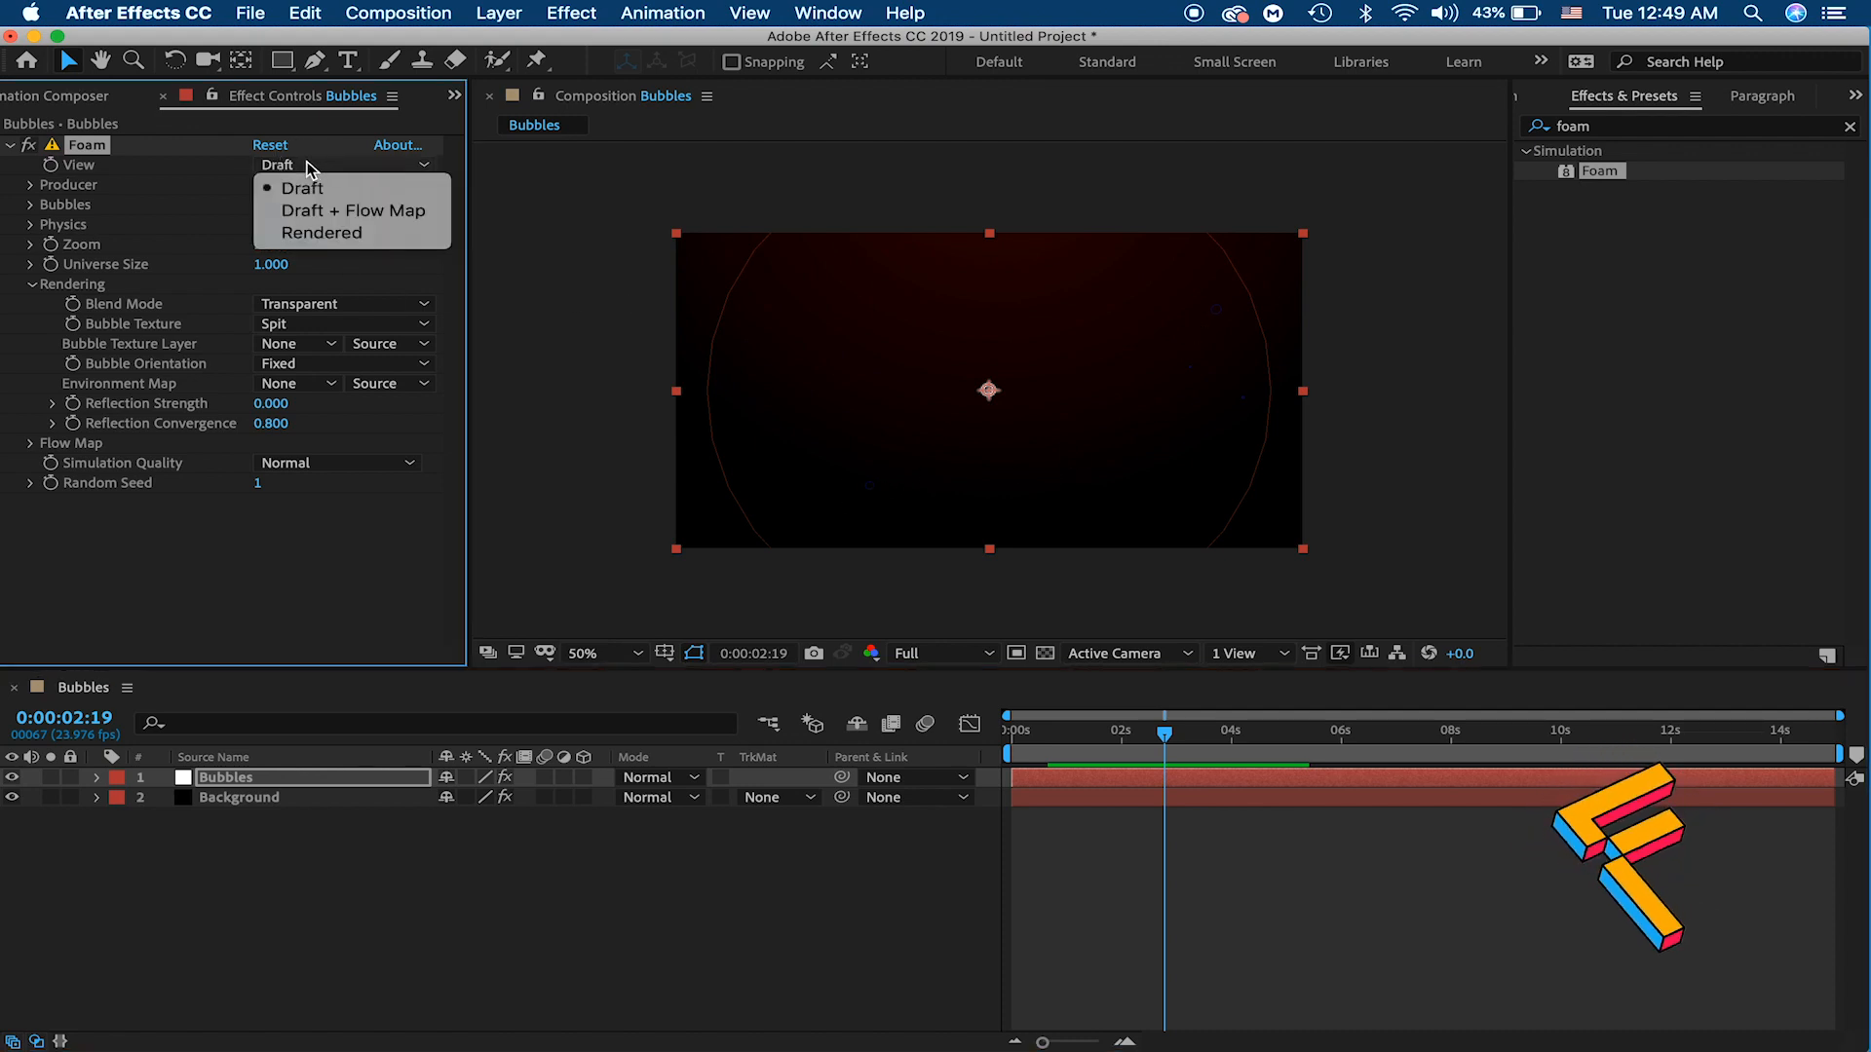
{"action": "left_click", "coordinate": [356, 237]}
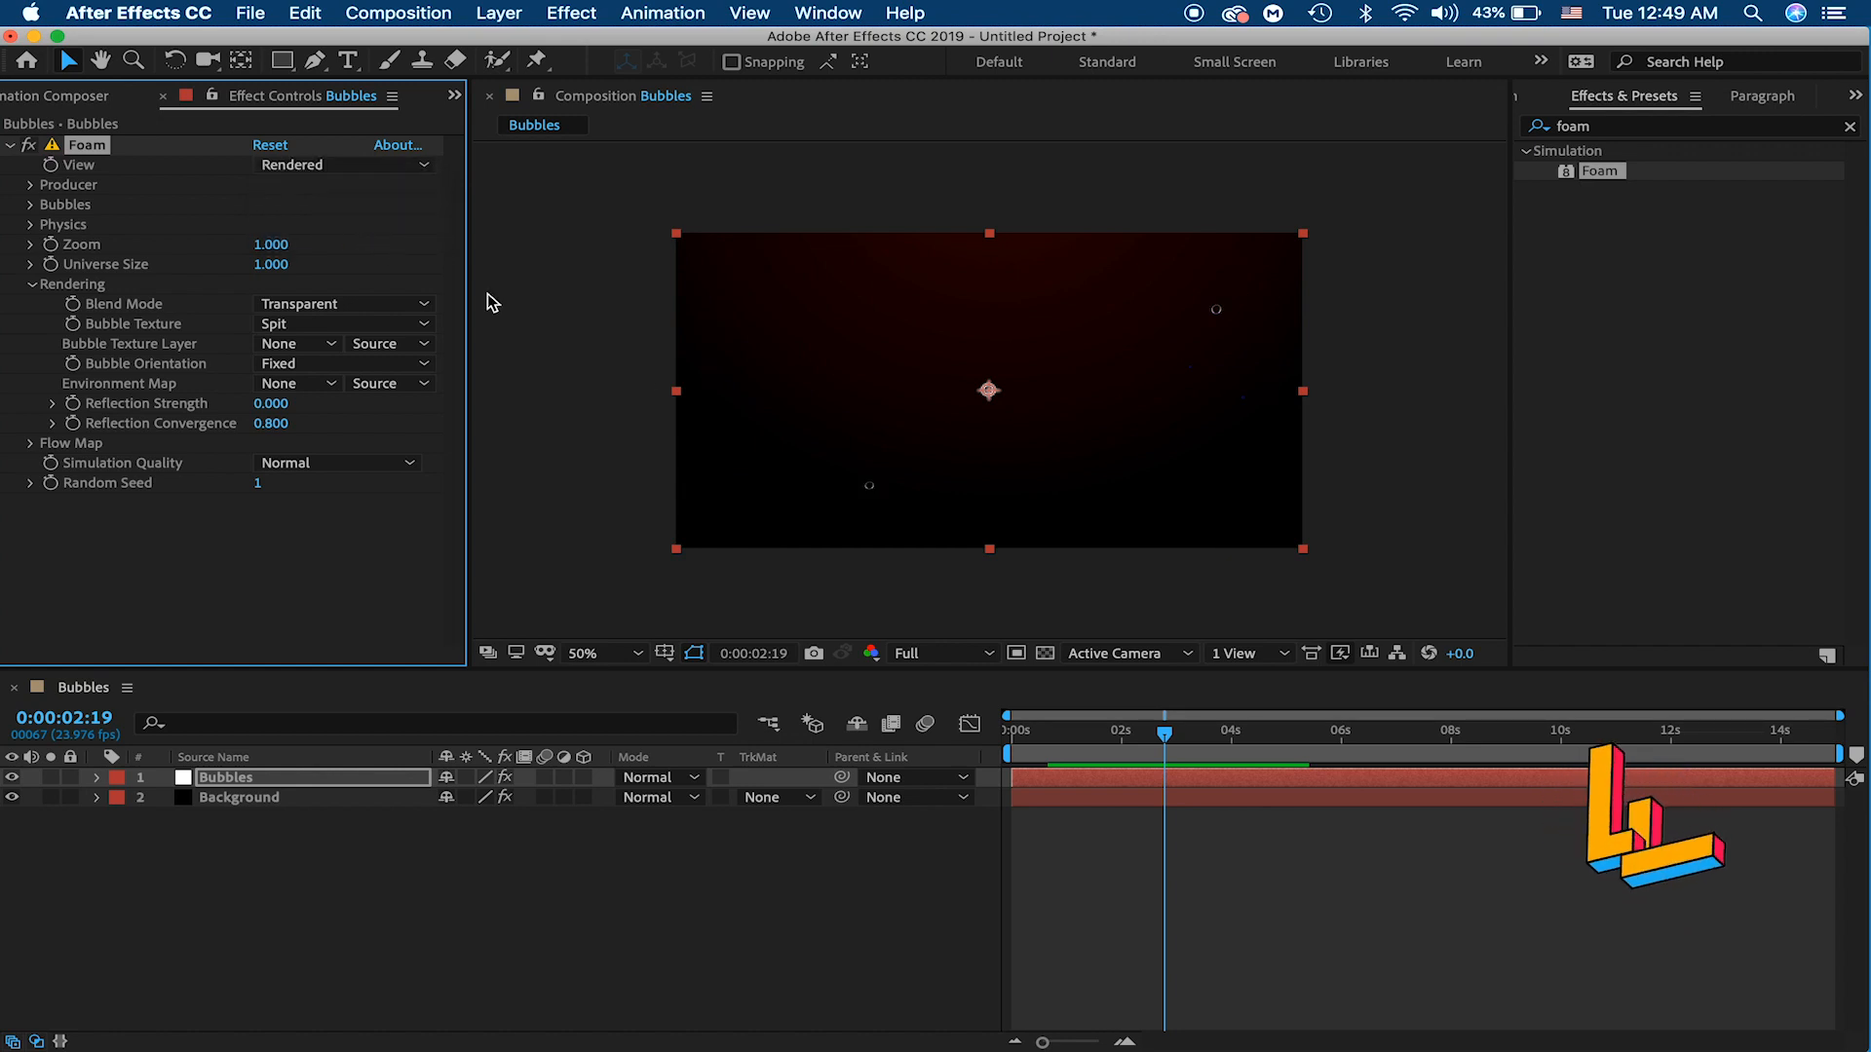
{"action": "left_click_drag", "start_coordinate": [1047, 738], "coordinate": [964, 734]}
{"action": "key", "text": "space"}
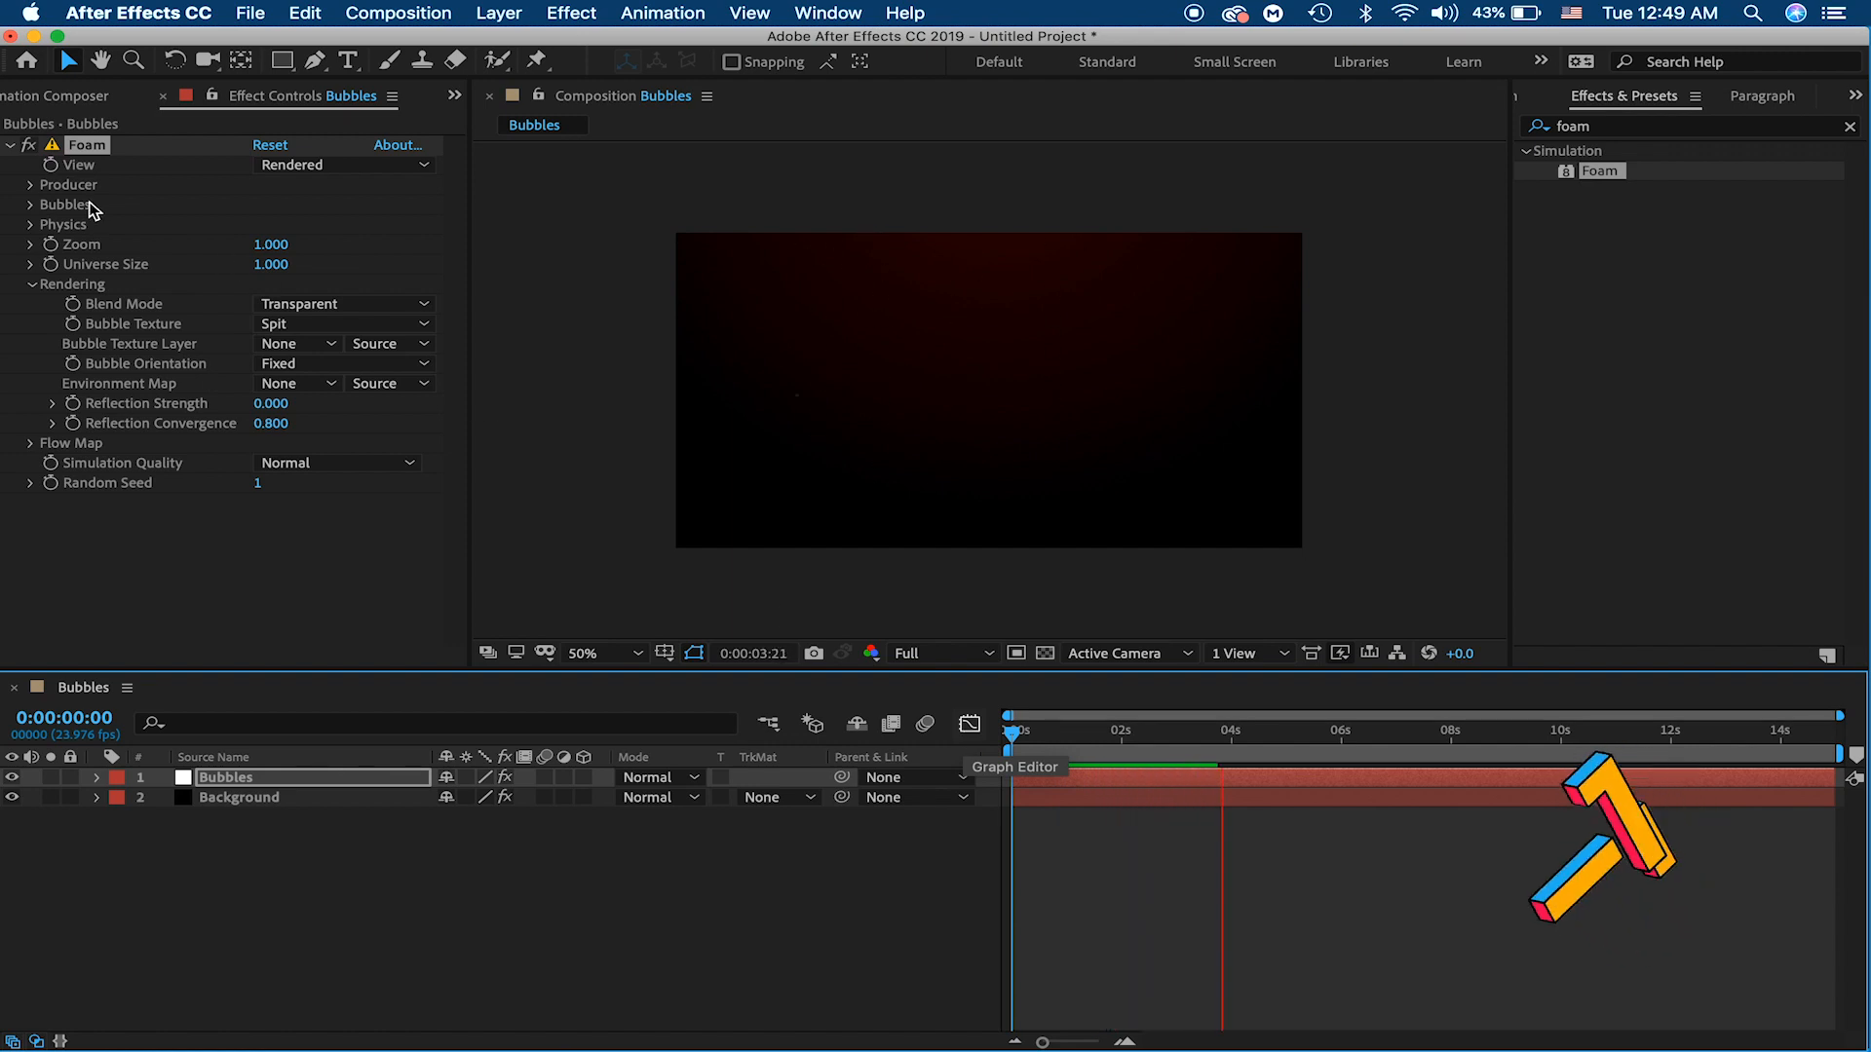
Step: Set the Size Variance of the Foam's bubbles to 1 and preview the animation
{"action": "left_click", "coordinate": [33, 187]}
{"action": "left_click", "coordinate": [32, 187]}
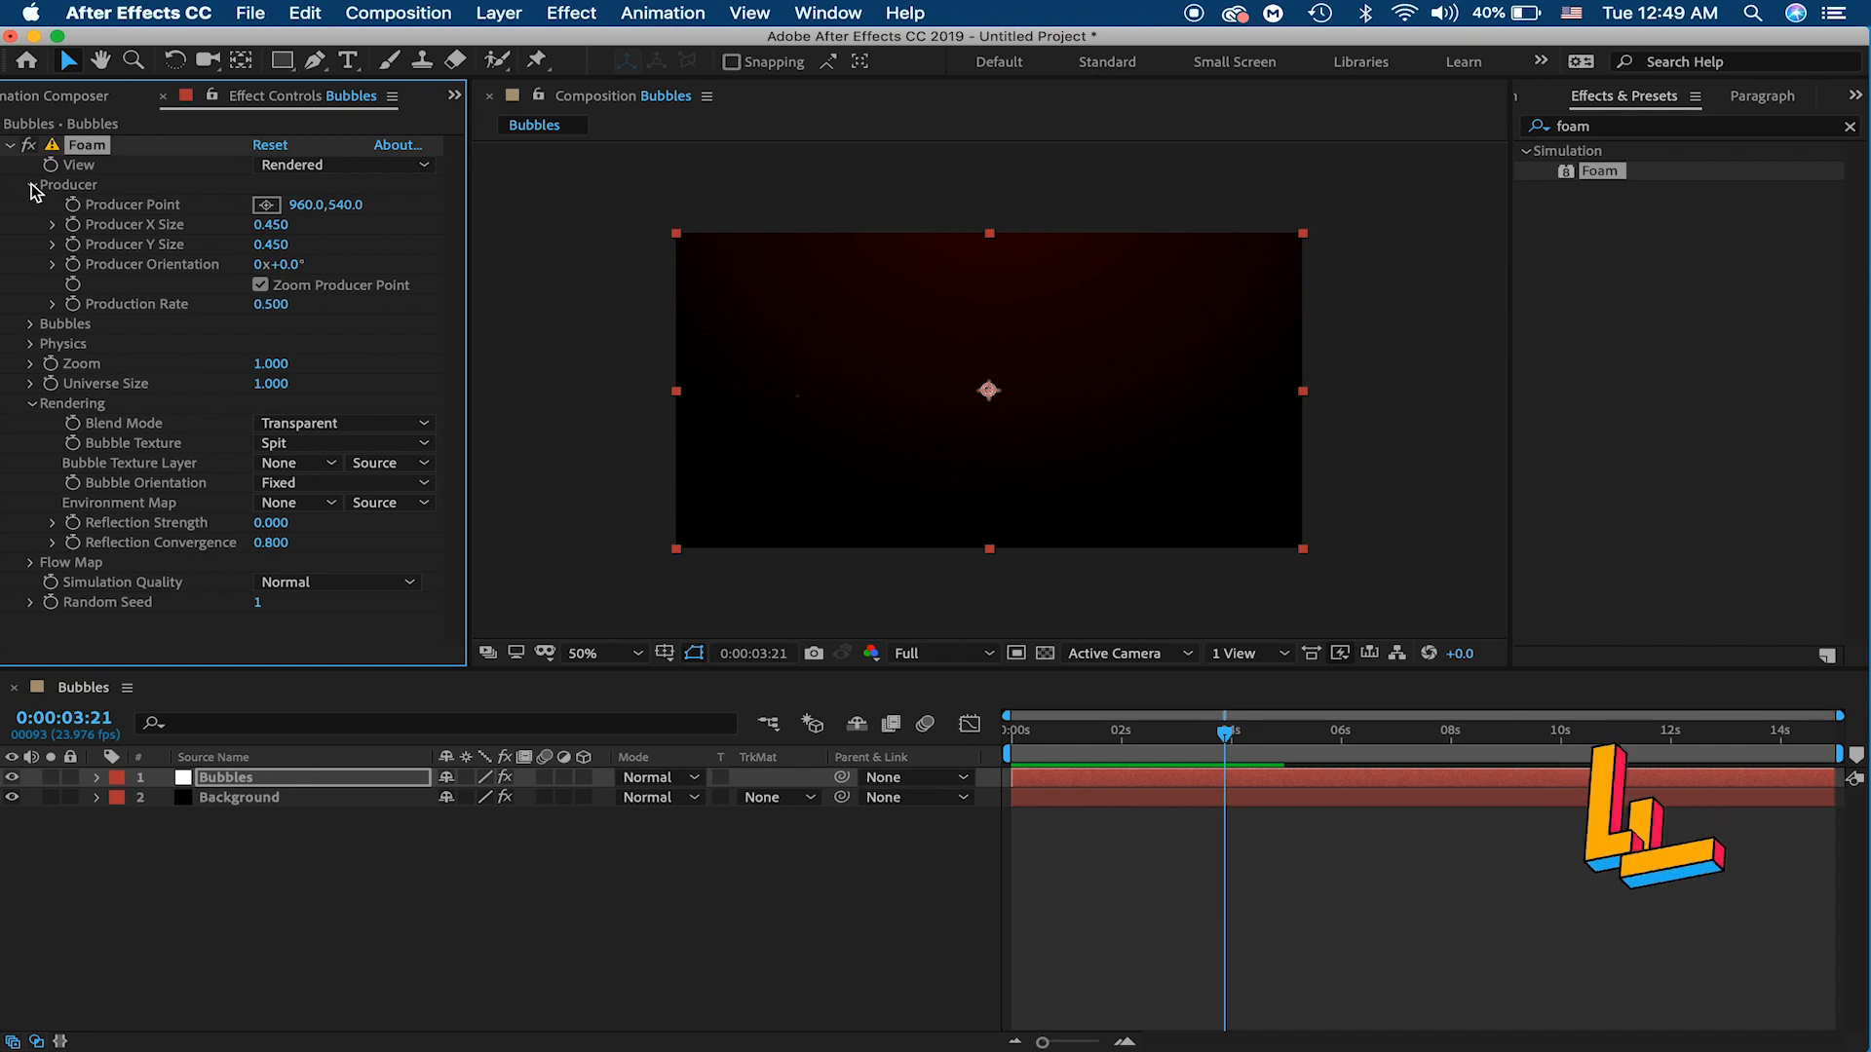
{"action": "left_click", "coordinate": [32, 187]}
{"action": "left_click", "coordinate": [32, 204]}
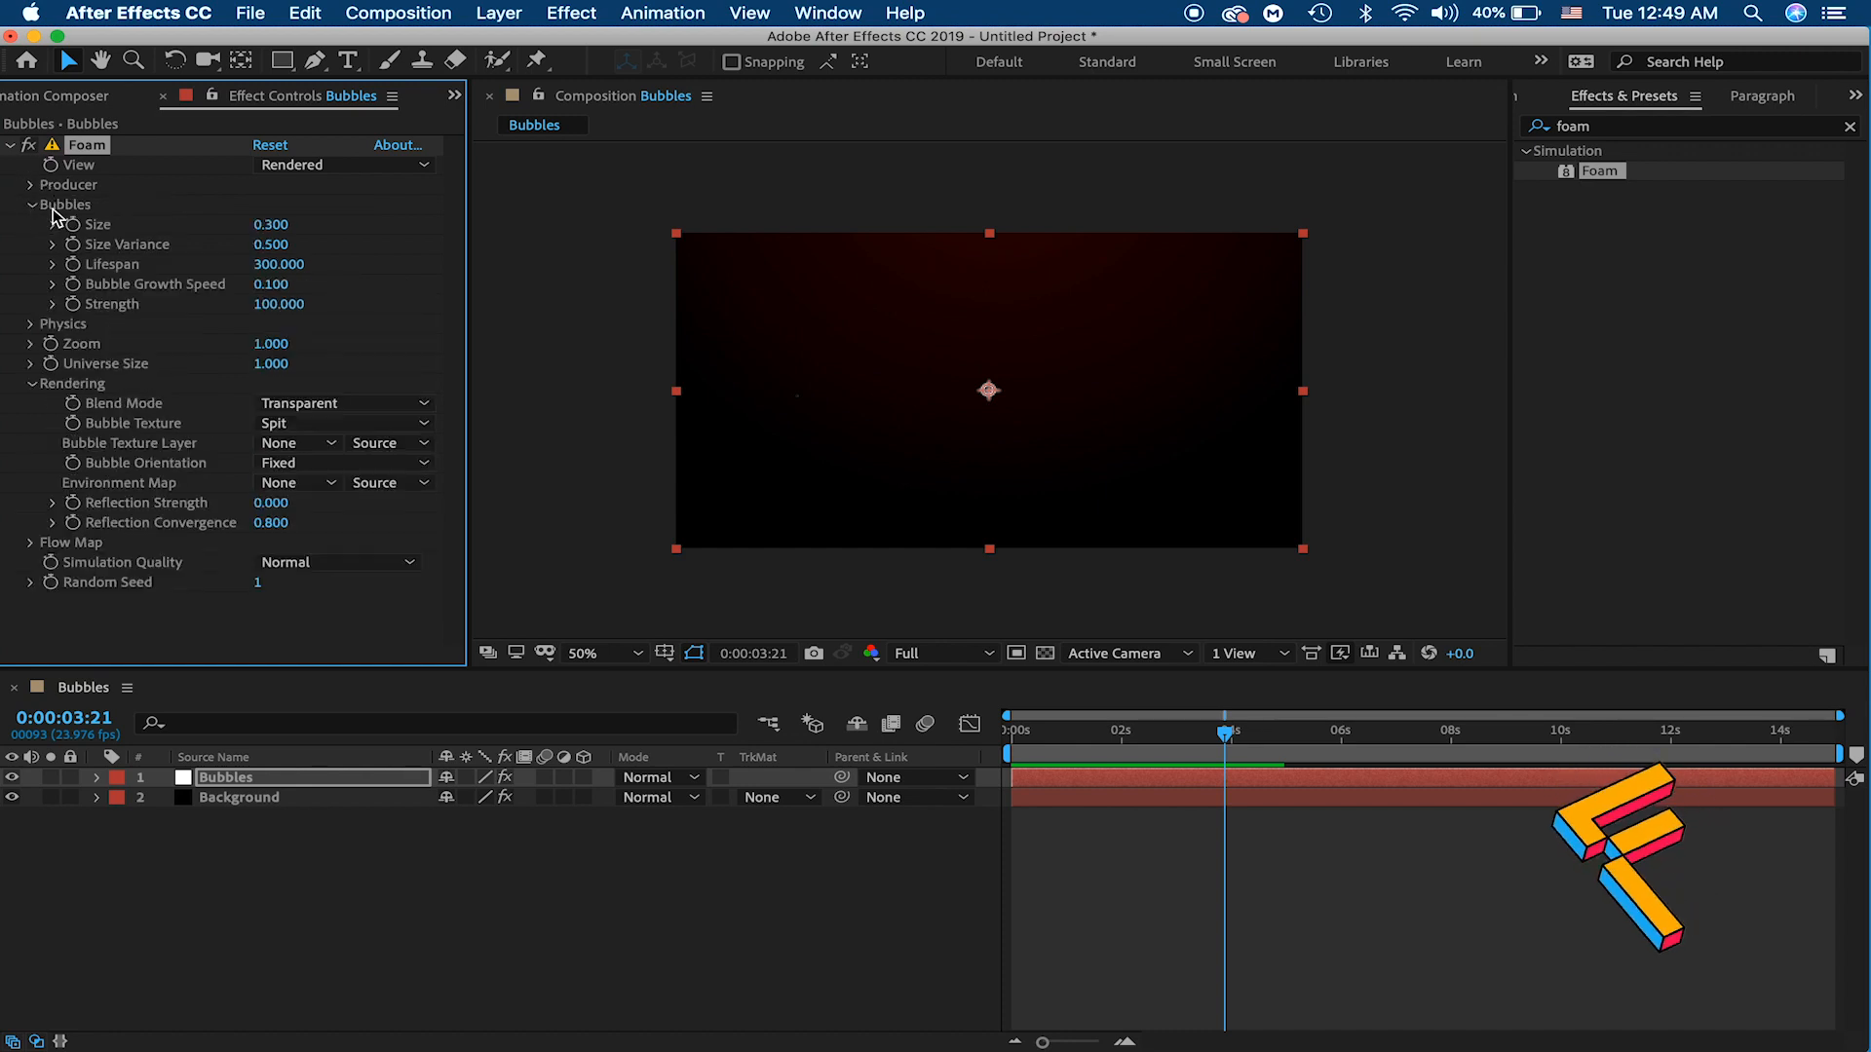
{"action": "left_click", "coordinate": [283, 247]}
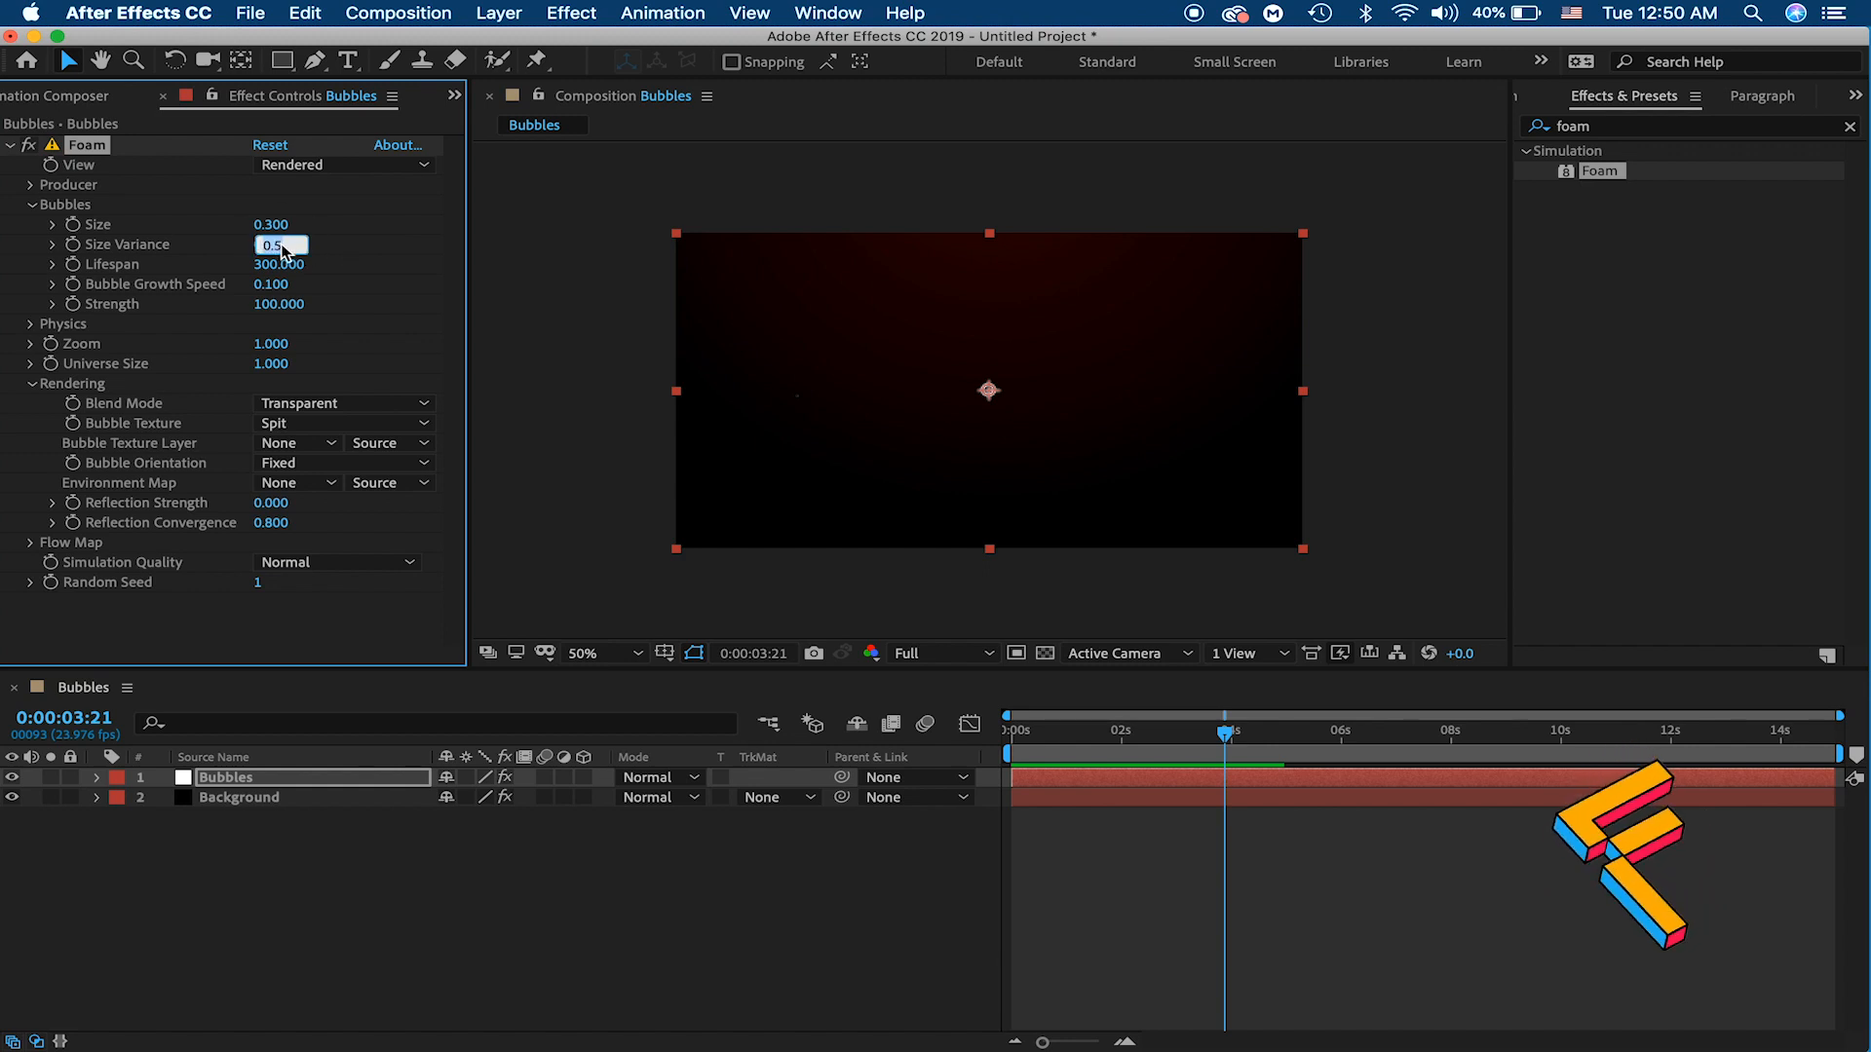
{"action": "key", "text": "Return"}
{"action": "key", "text": "space"}
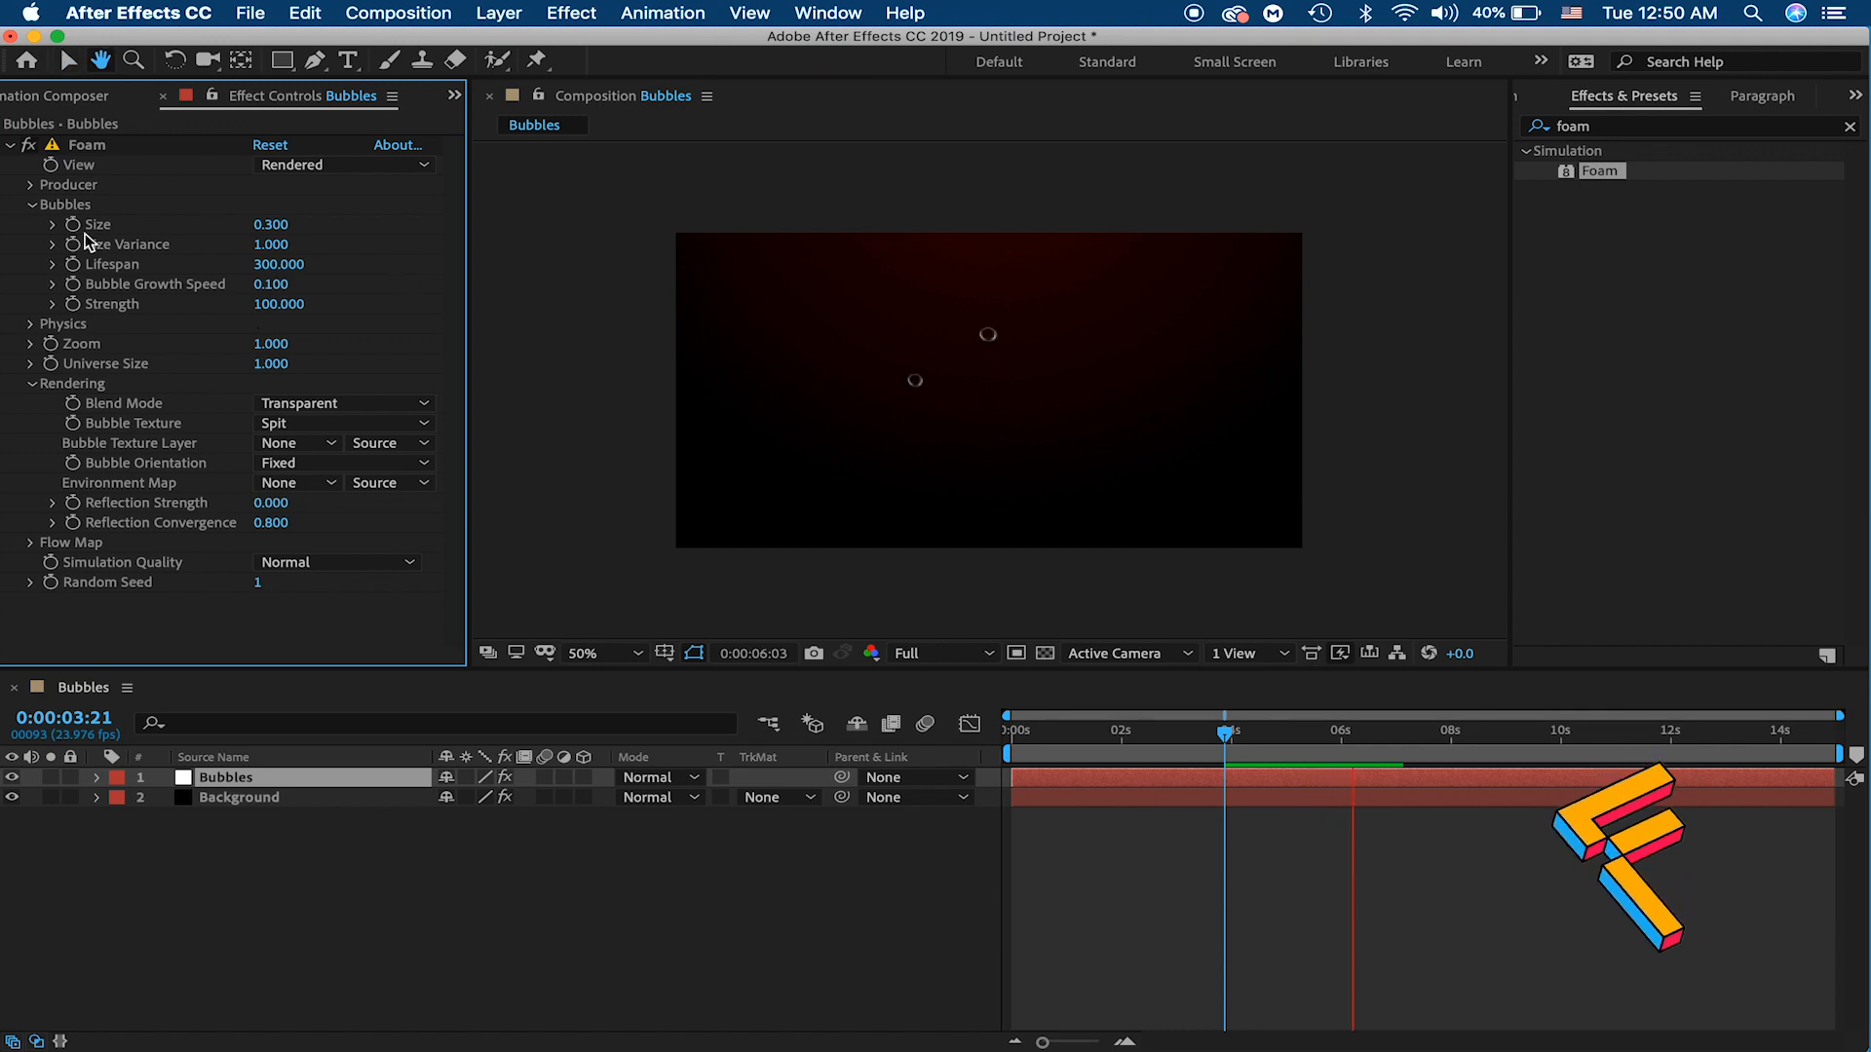
{"action": "key", "text": "space"}
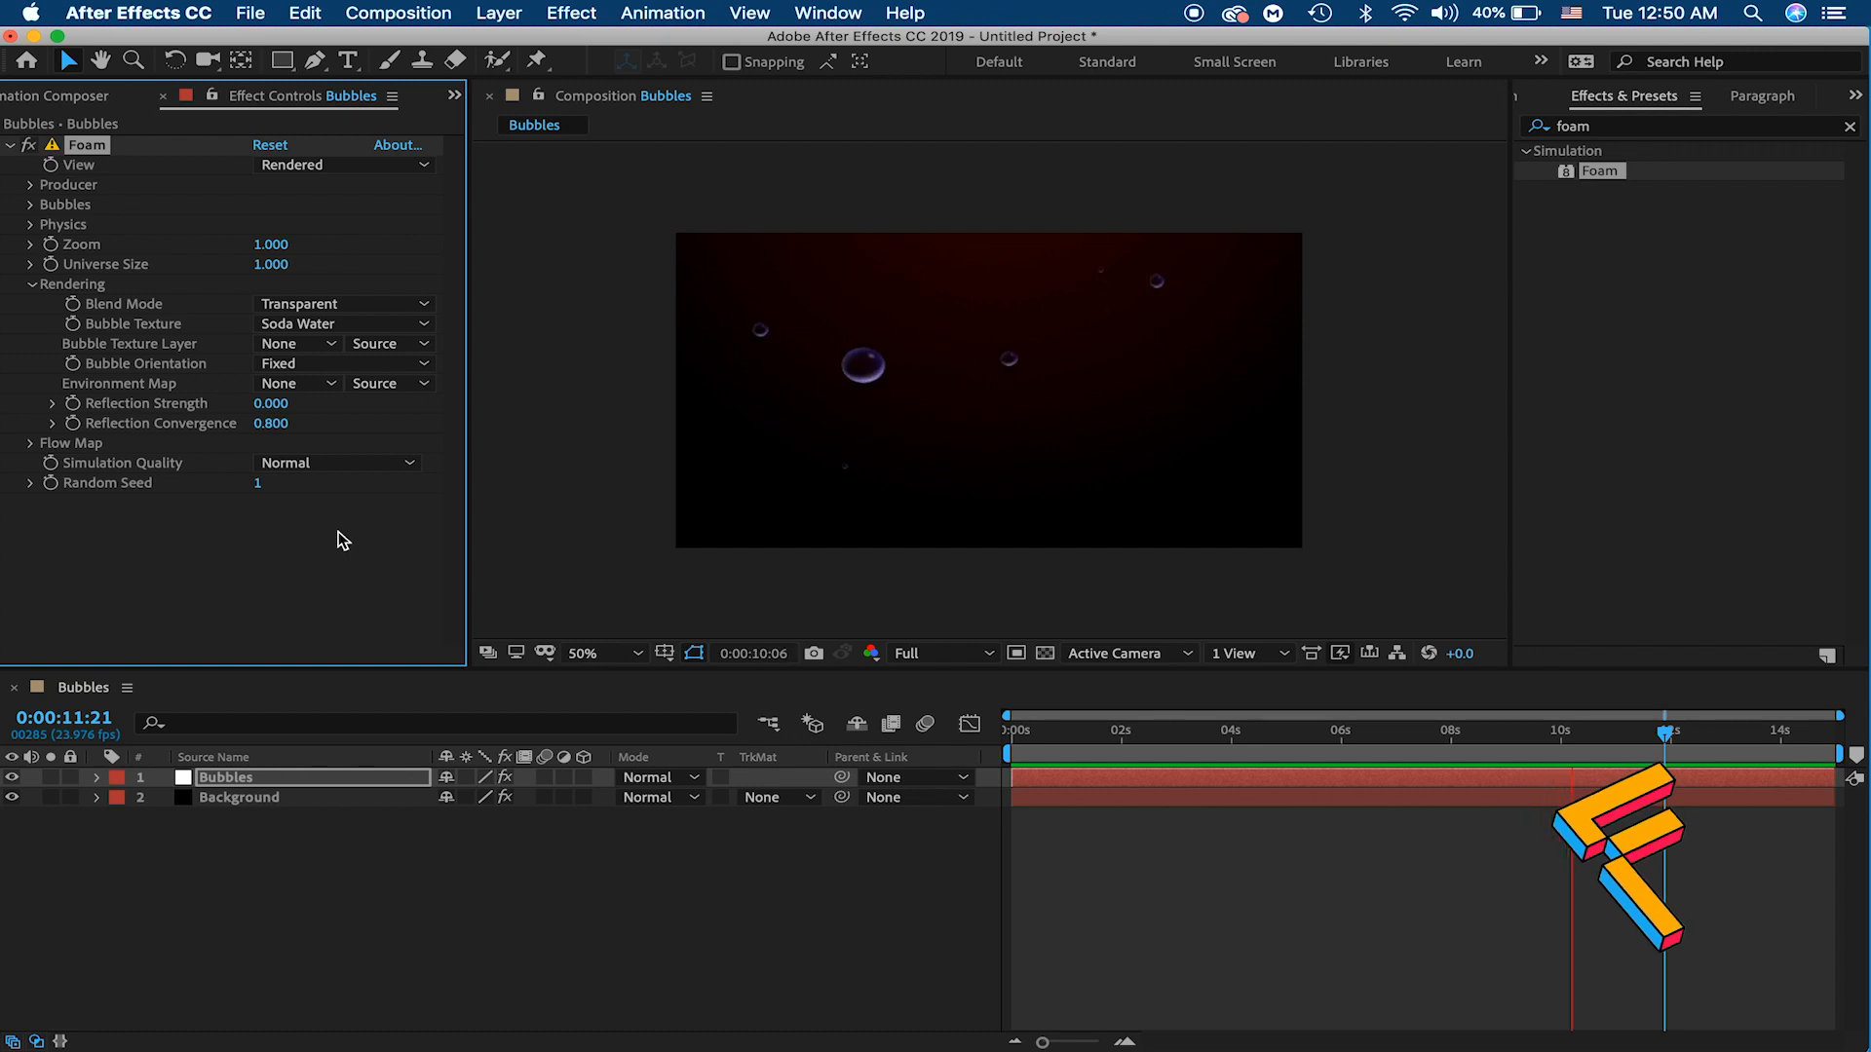
Step: Change the Foam's Bubble Texture to Water Beads
{"action": "left_click", "coordinate": [355, 323]}
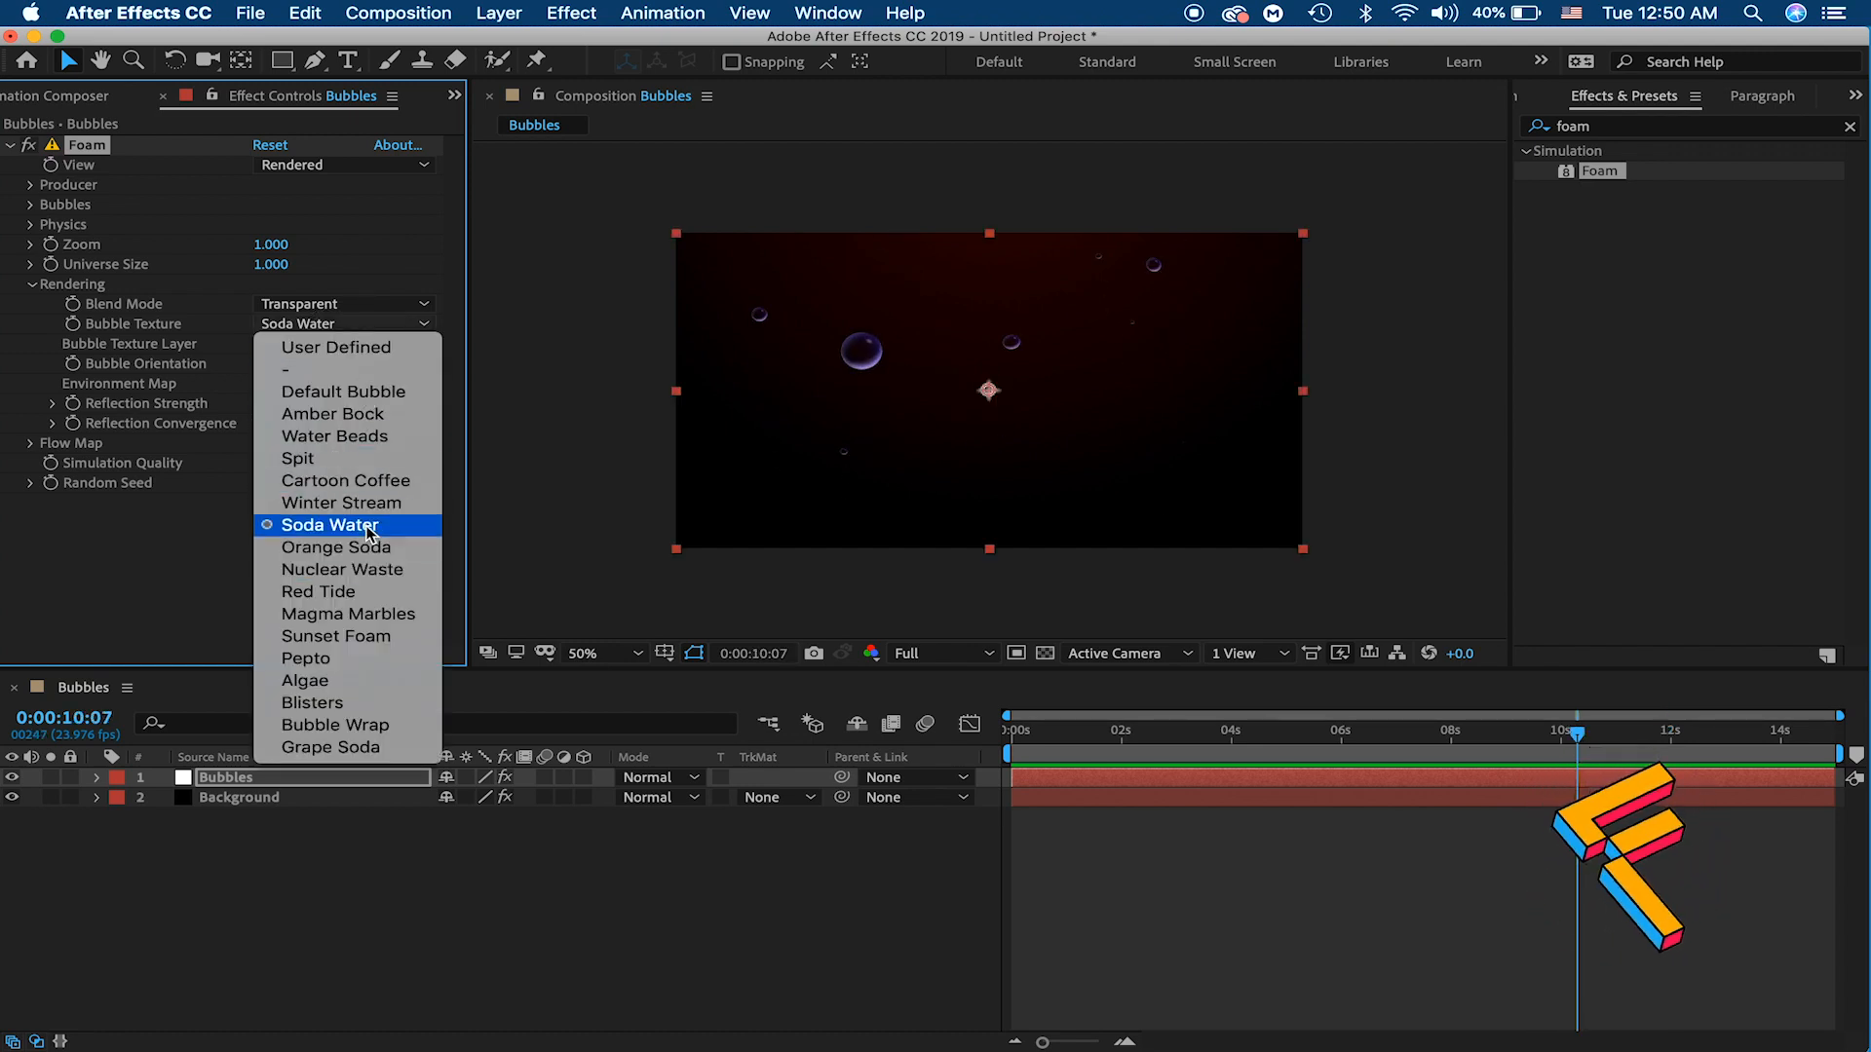
{"action": "left_click", "coordinate": [370, 435]}
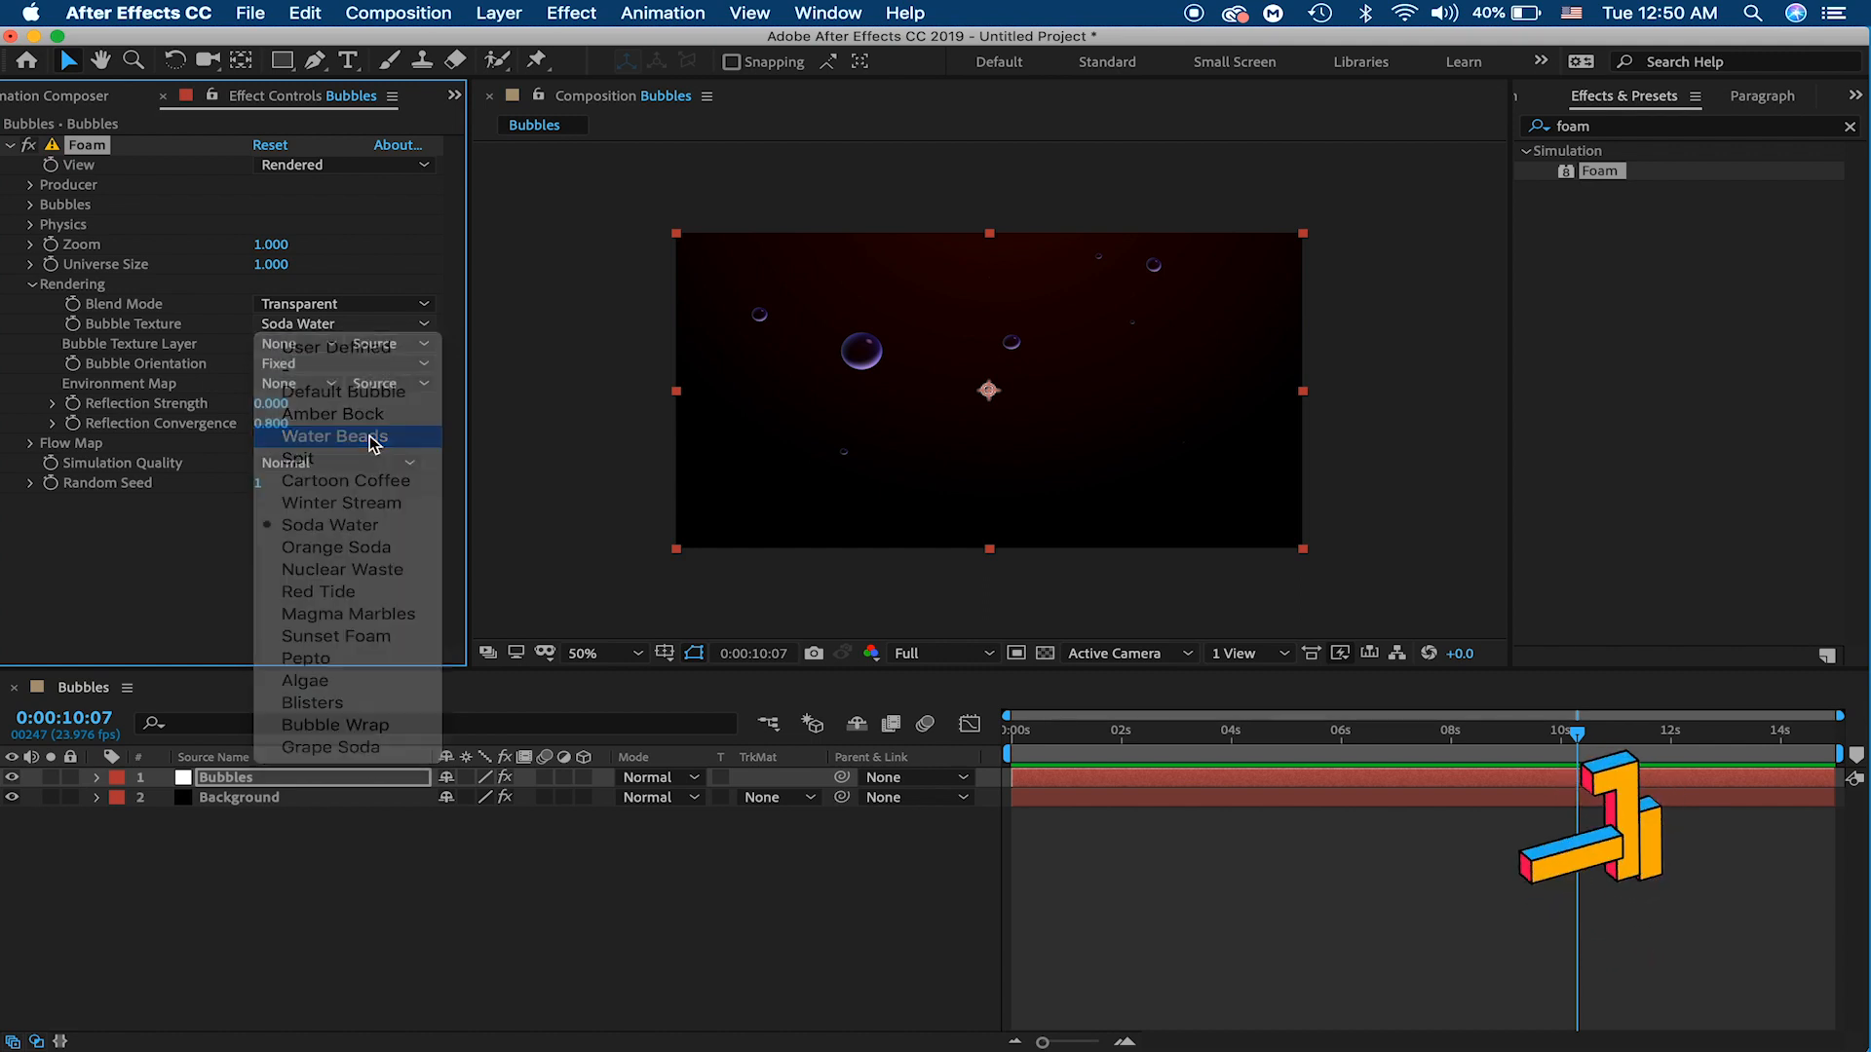
Step: Preview the Foam bubbles from the start of the composition
{"action": "left_click_drag", "start_coordinate": [1047, 739], "coordinate": [910, 735]}
{"action": "key", "text": "space"}
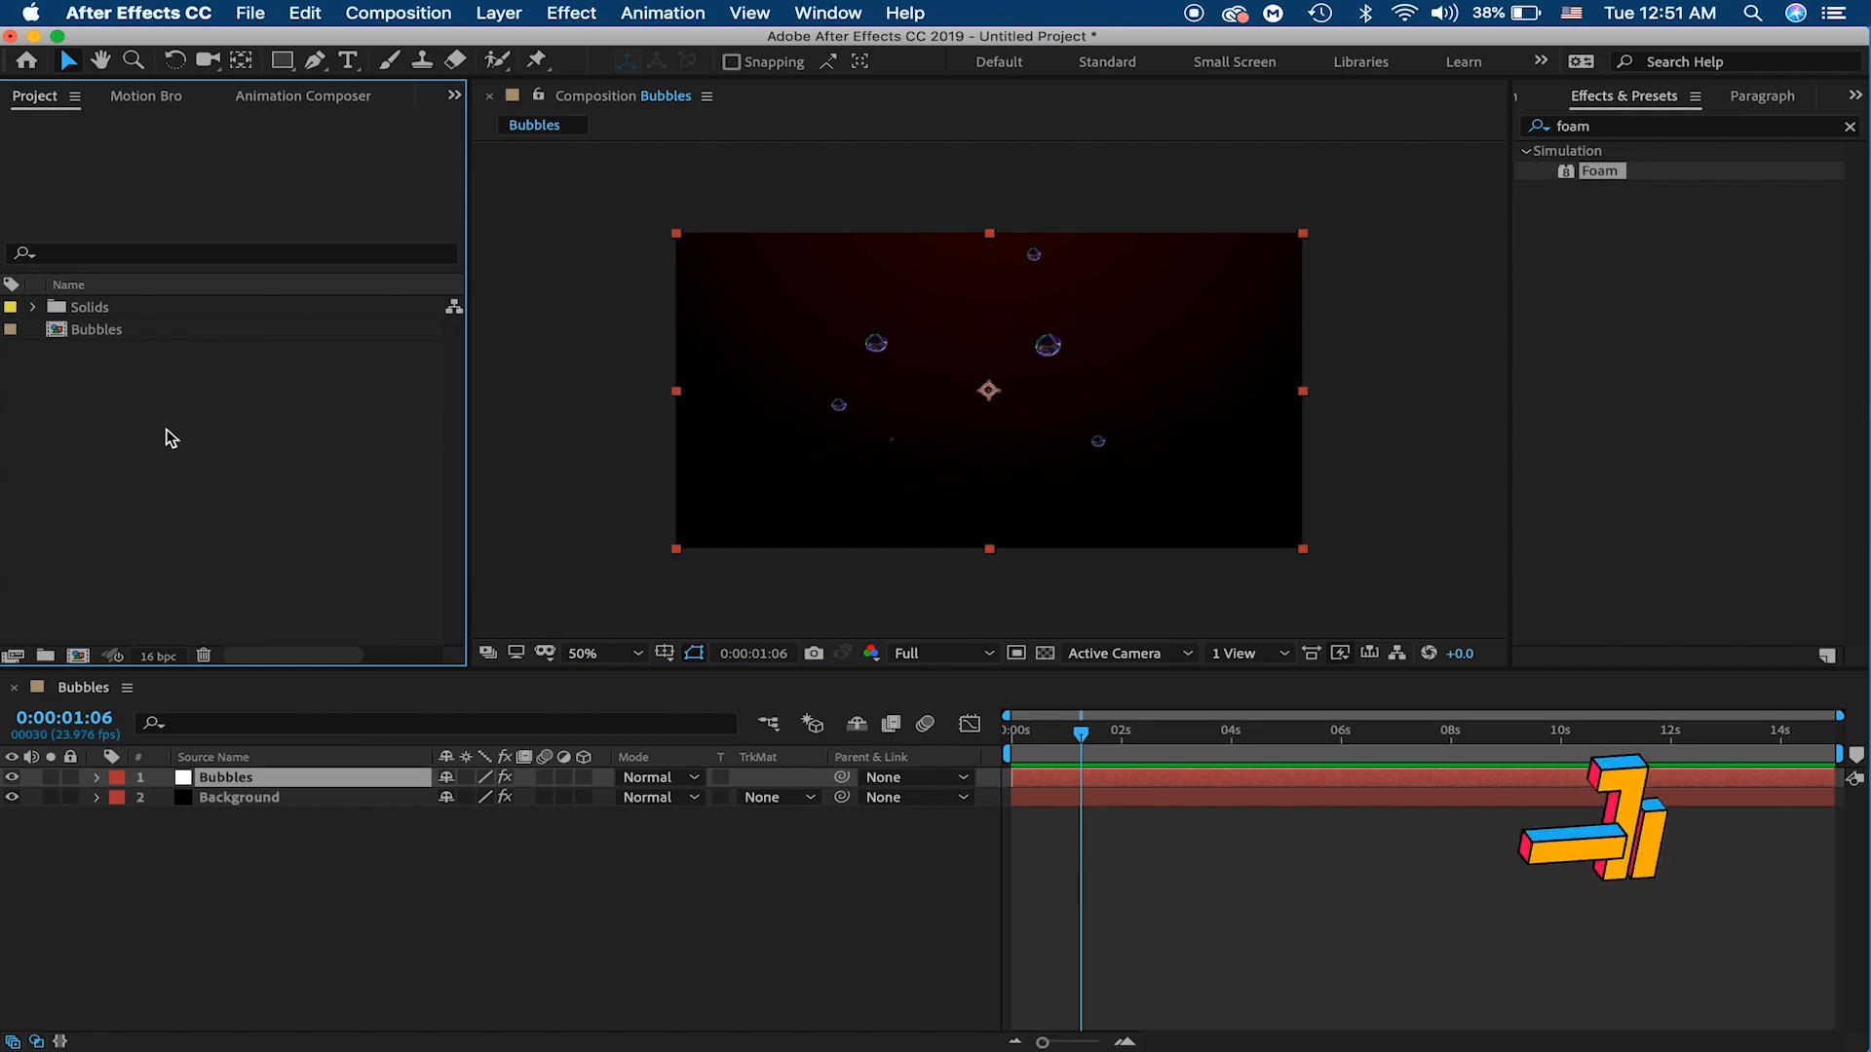
Step: Import the logo image F BRAND TRANSPARENT.png from the LOGO folder inside FWM 2019 BRAND on the G-DRIVE mobile USB-C drive
{"action": "double_click", "coordinate": [171, 439]}
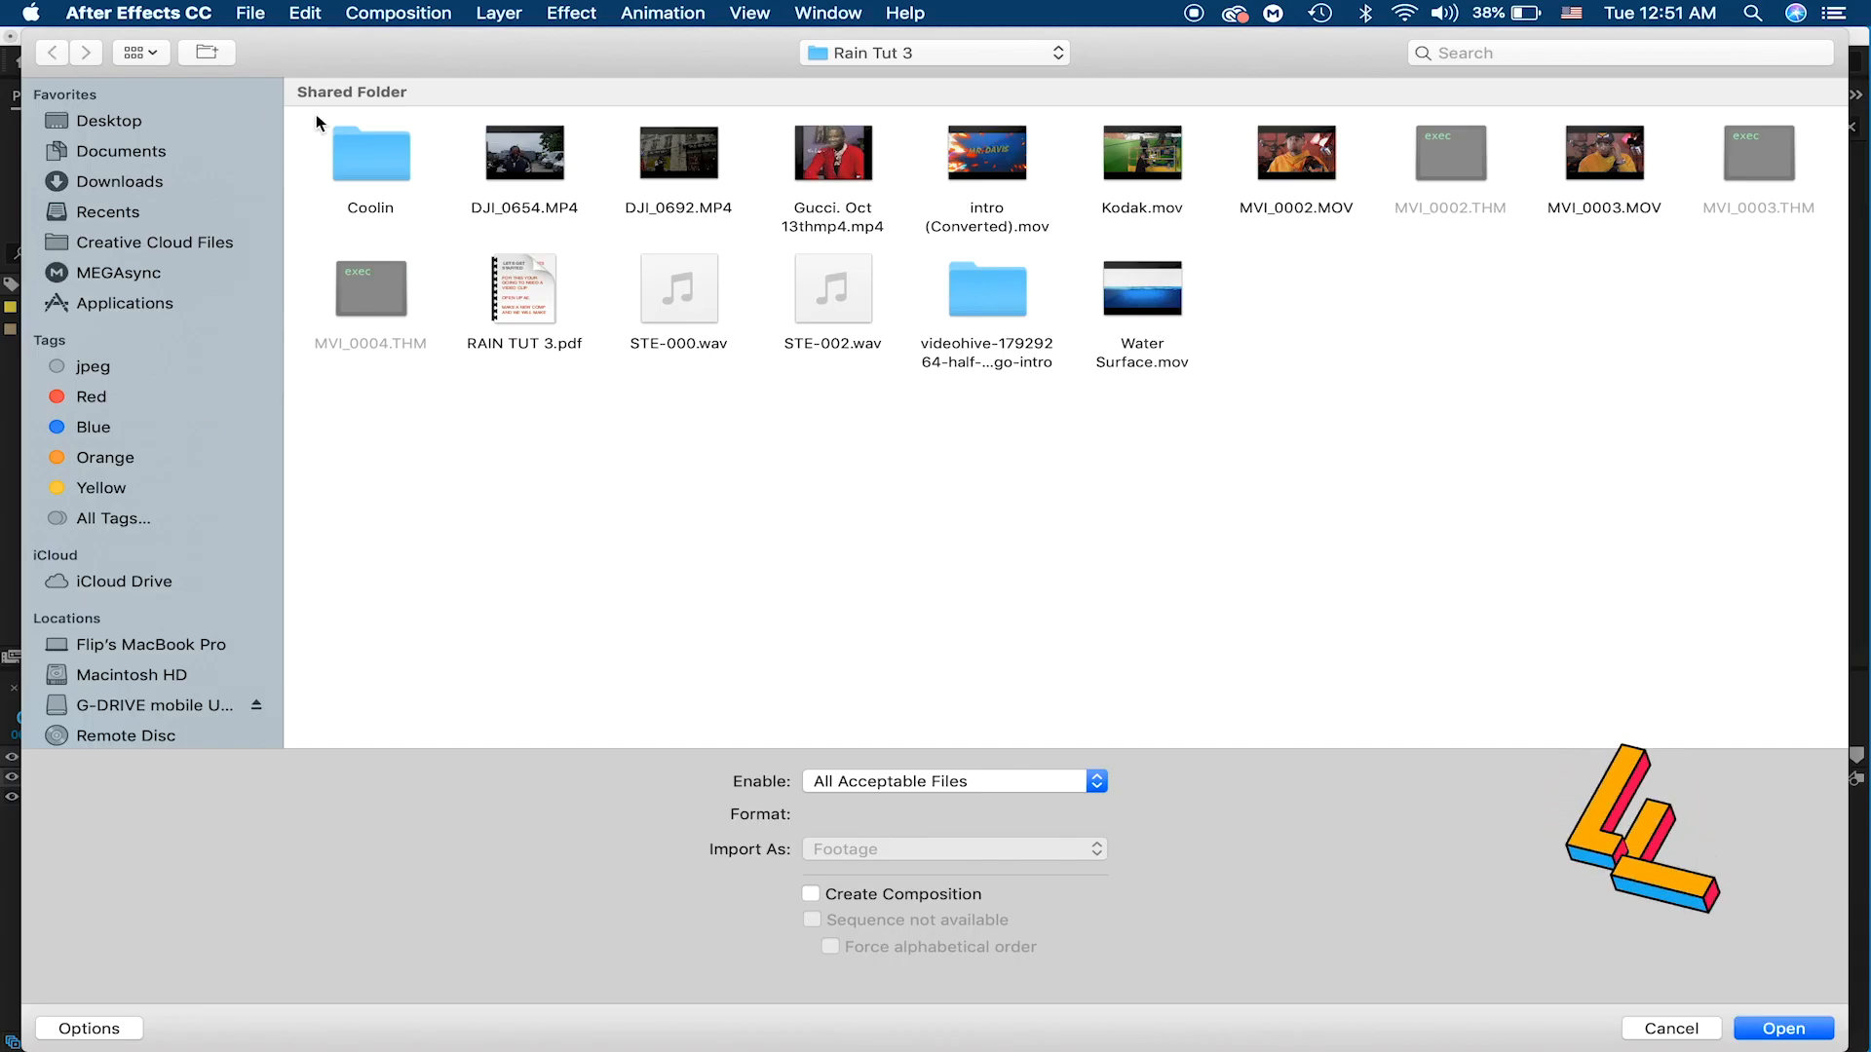
{"action": "left_click", "coordinate": [130, 116]}
{"action": "double_click", "coordinate": [368, 161]}
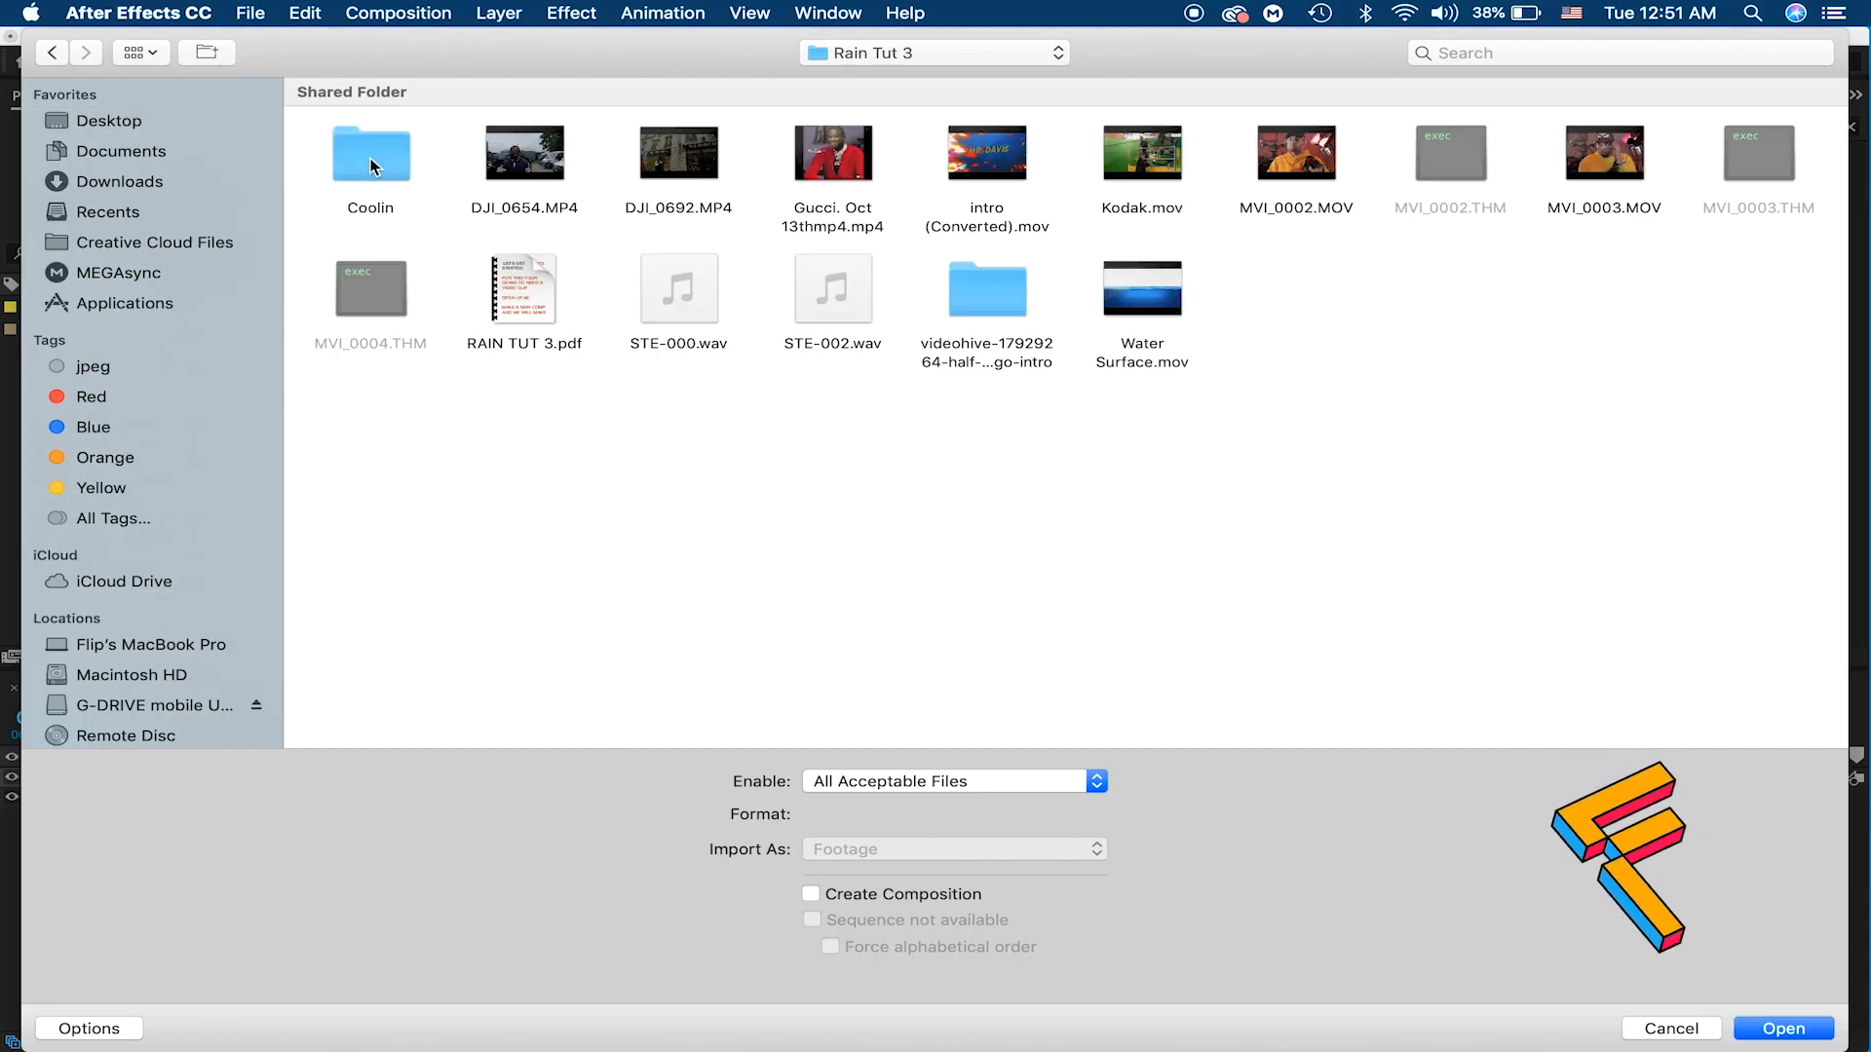
{"action": "left_click", "coordinate": [166, 125]}
{"action": "left_click", "coordinate": [136, 729]}
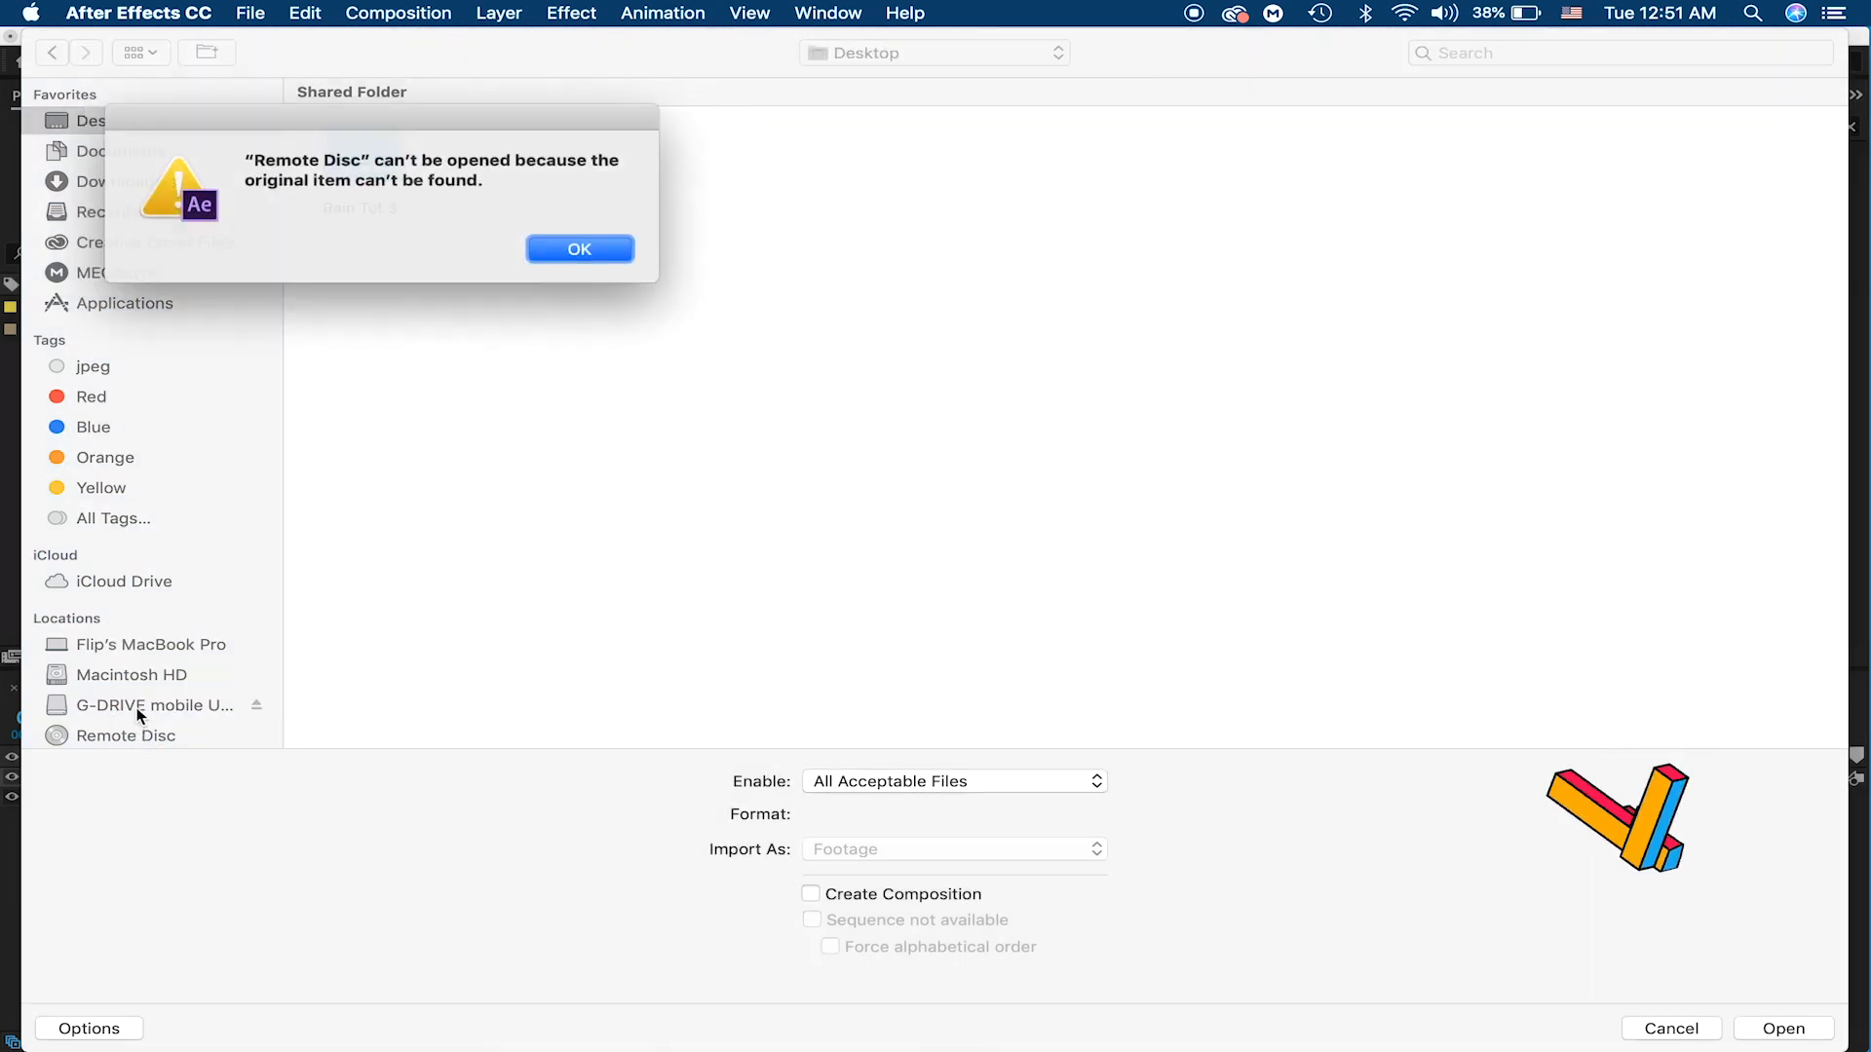
{"action": "left_click", "coordinate": [578, 251]}
{"action": "left_click", "coordinate": [136, 705]}
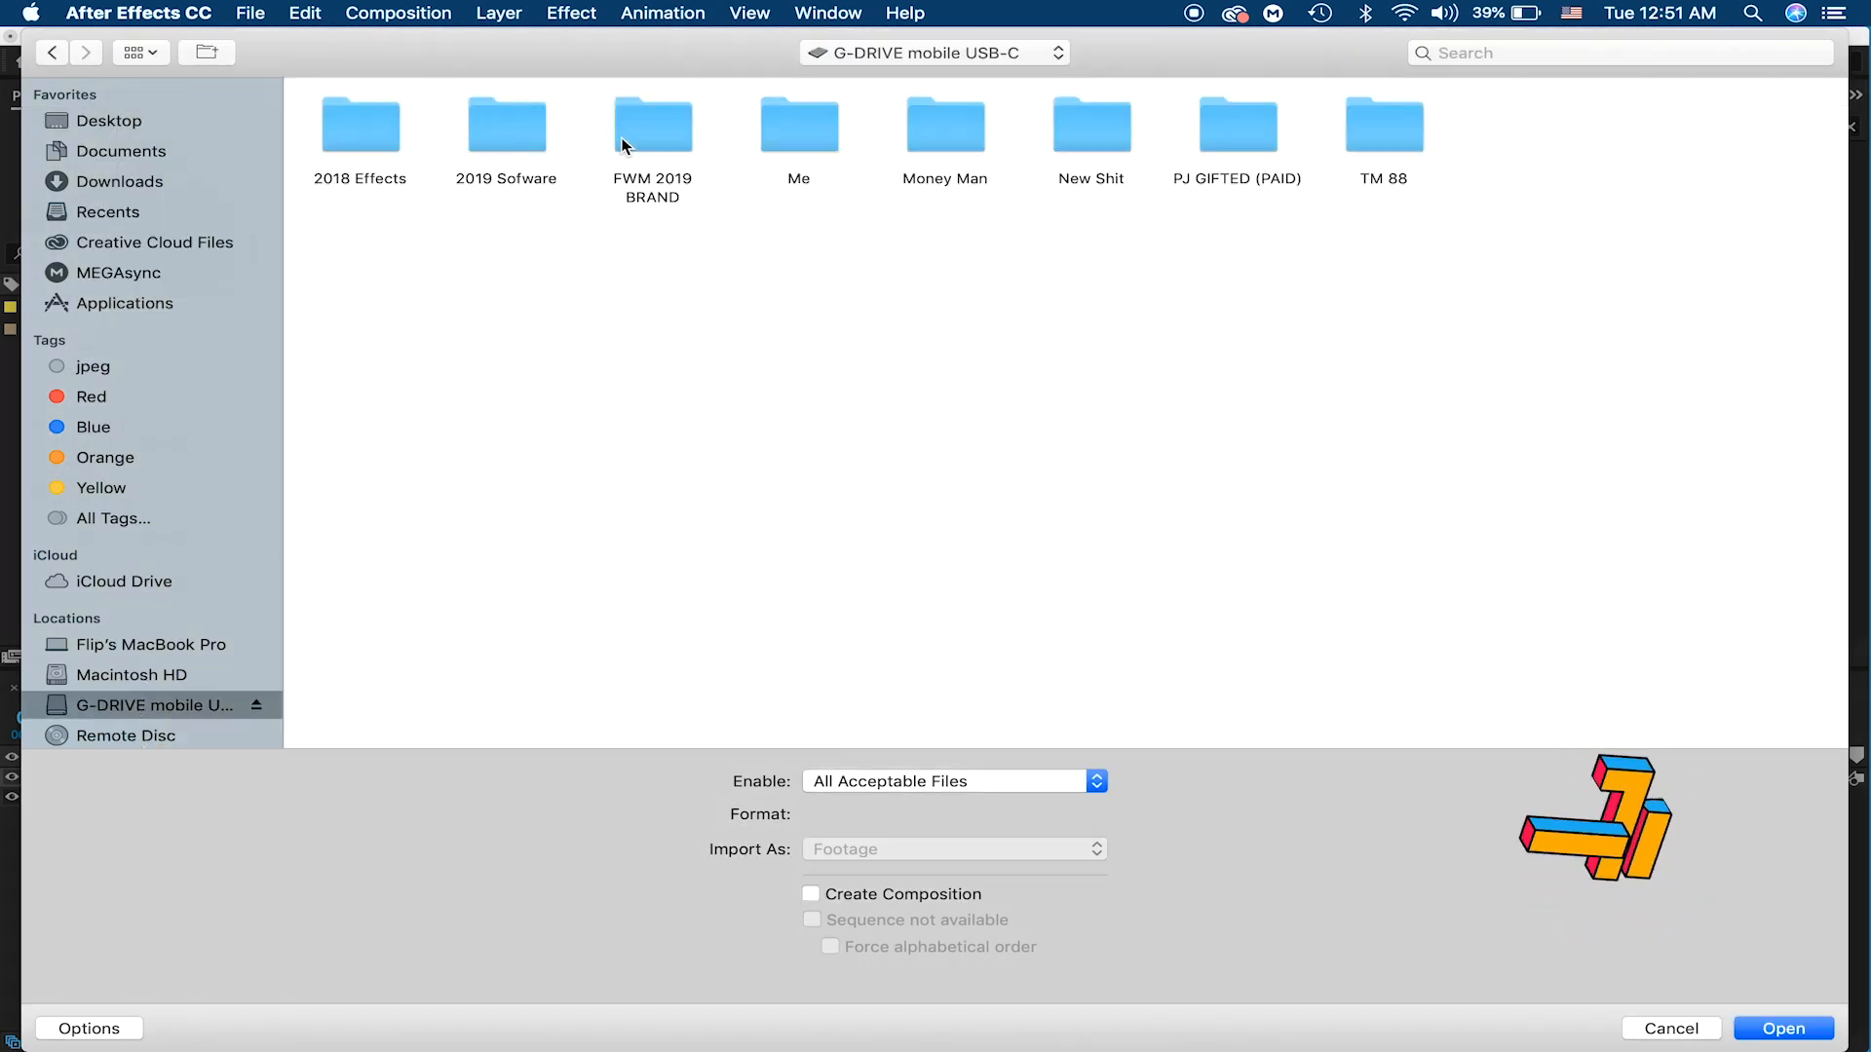
{"action": "double_click", "coordinate": [622, 145]}
{"action": "left_click", "coordinate": [954, 143]}
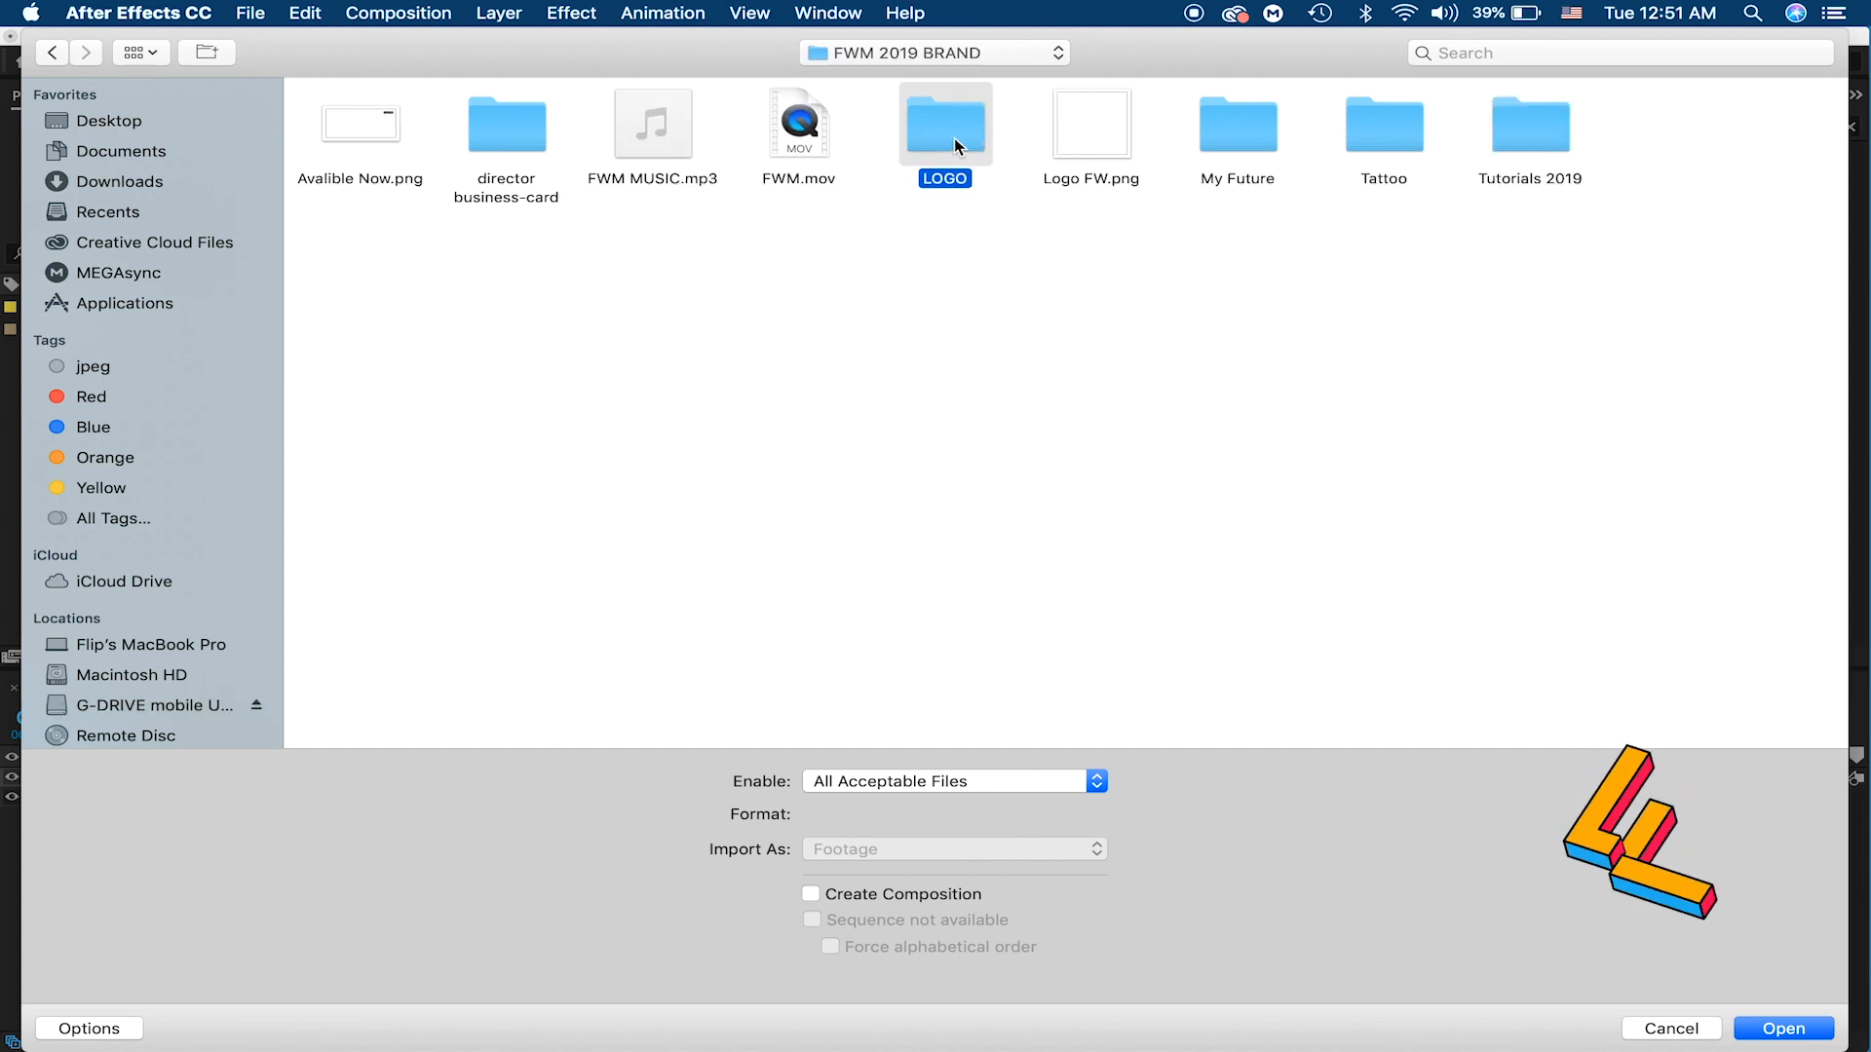
{"action": "double_click", "coordinate": [955, 144]}
{"action": "left_click", "coordinate": [524, 259]}
{"action": "left_click", "coordinate": [1784, 1028]}
Step: Place F BRAND TRANSPARENT.png between the Bubbles and Background layers and scale it down to about 41%
{"action": "left_click_drag", "start_coordinate": [202, 333], "coordinate": [278, 794]}
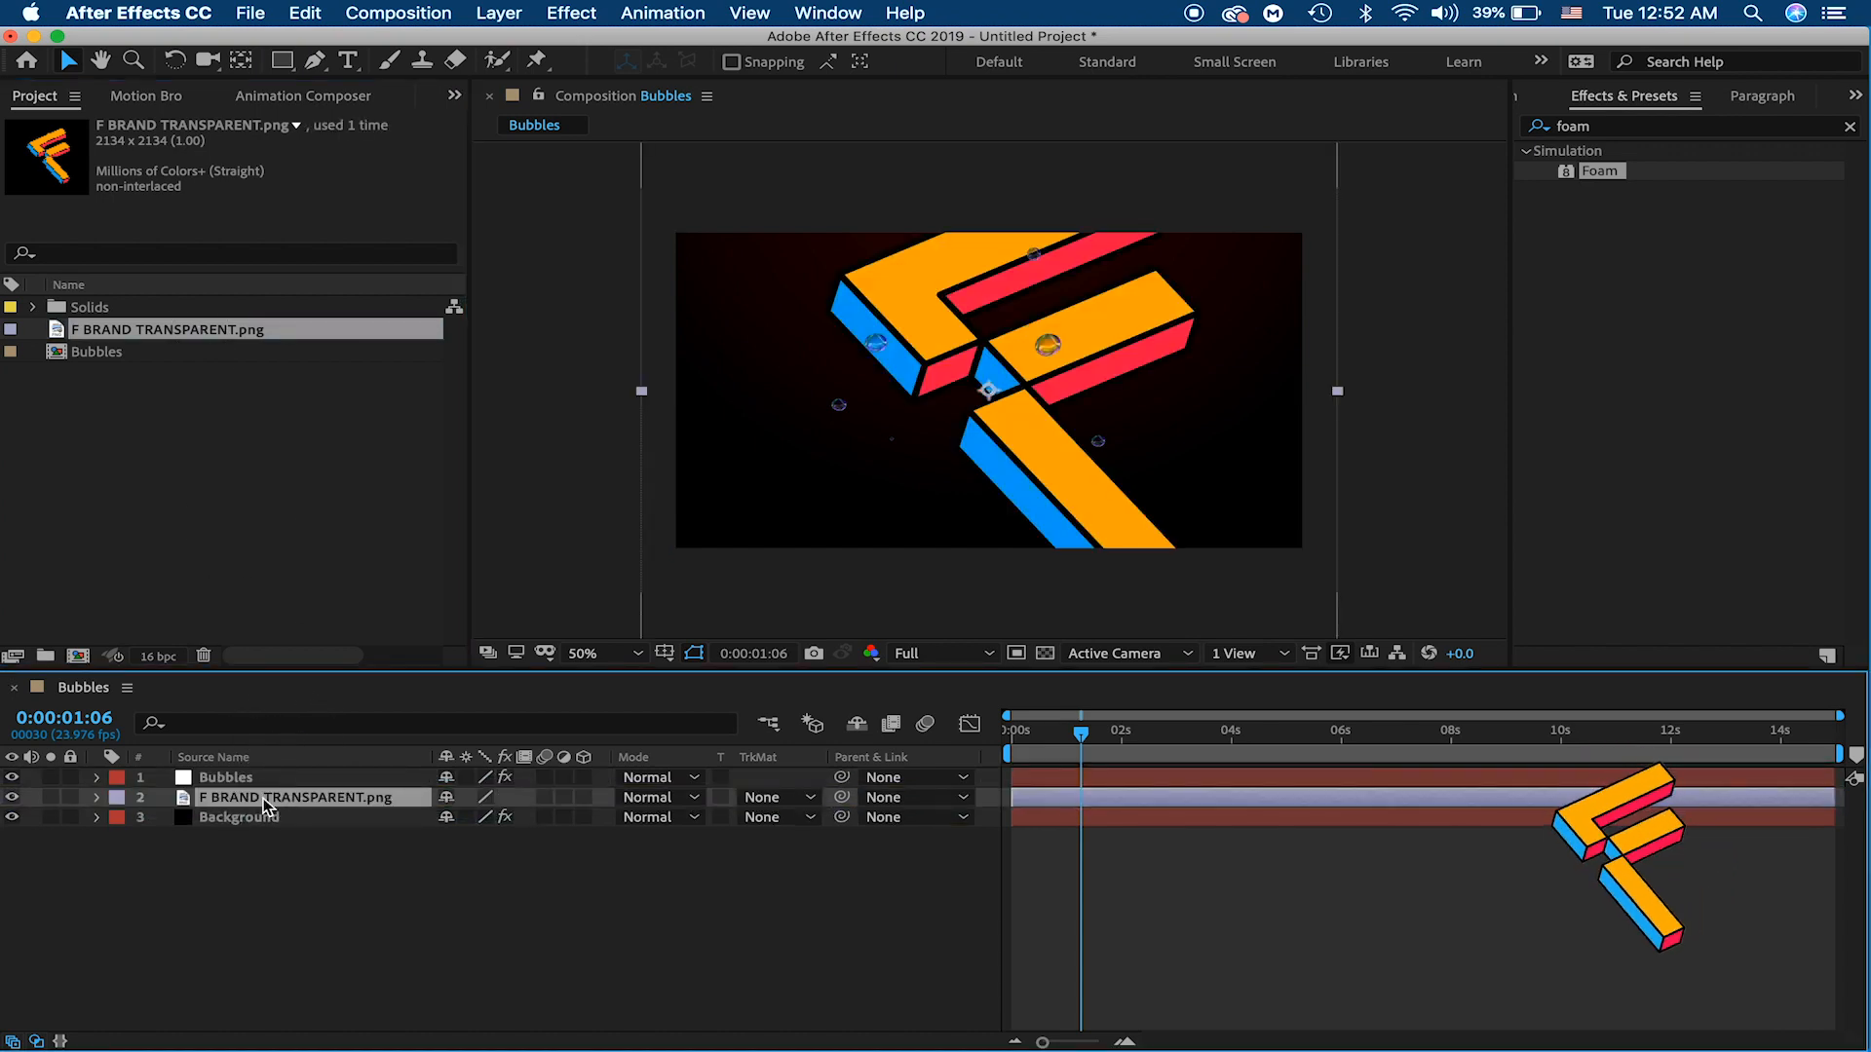
{"action": "key", "text": "s"}
{"action": "left_click_drag", "start_coordinate": [520, 818], "coordinate": [431, 819]}
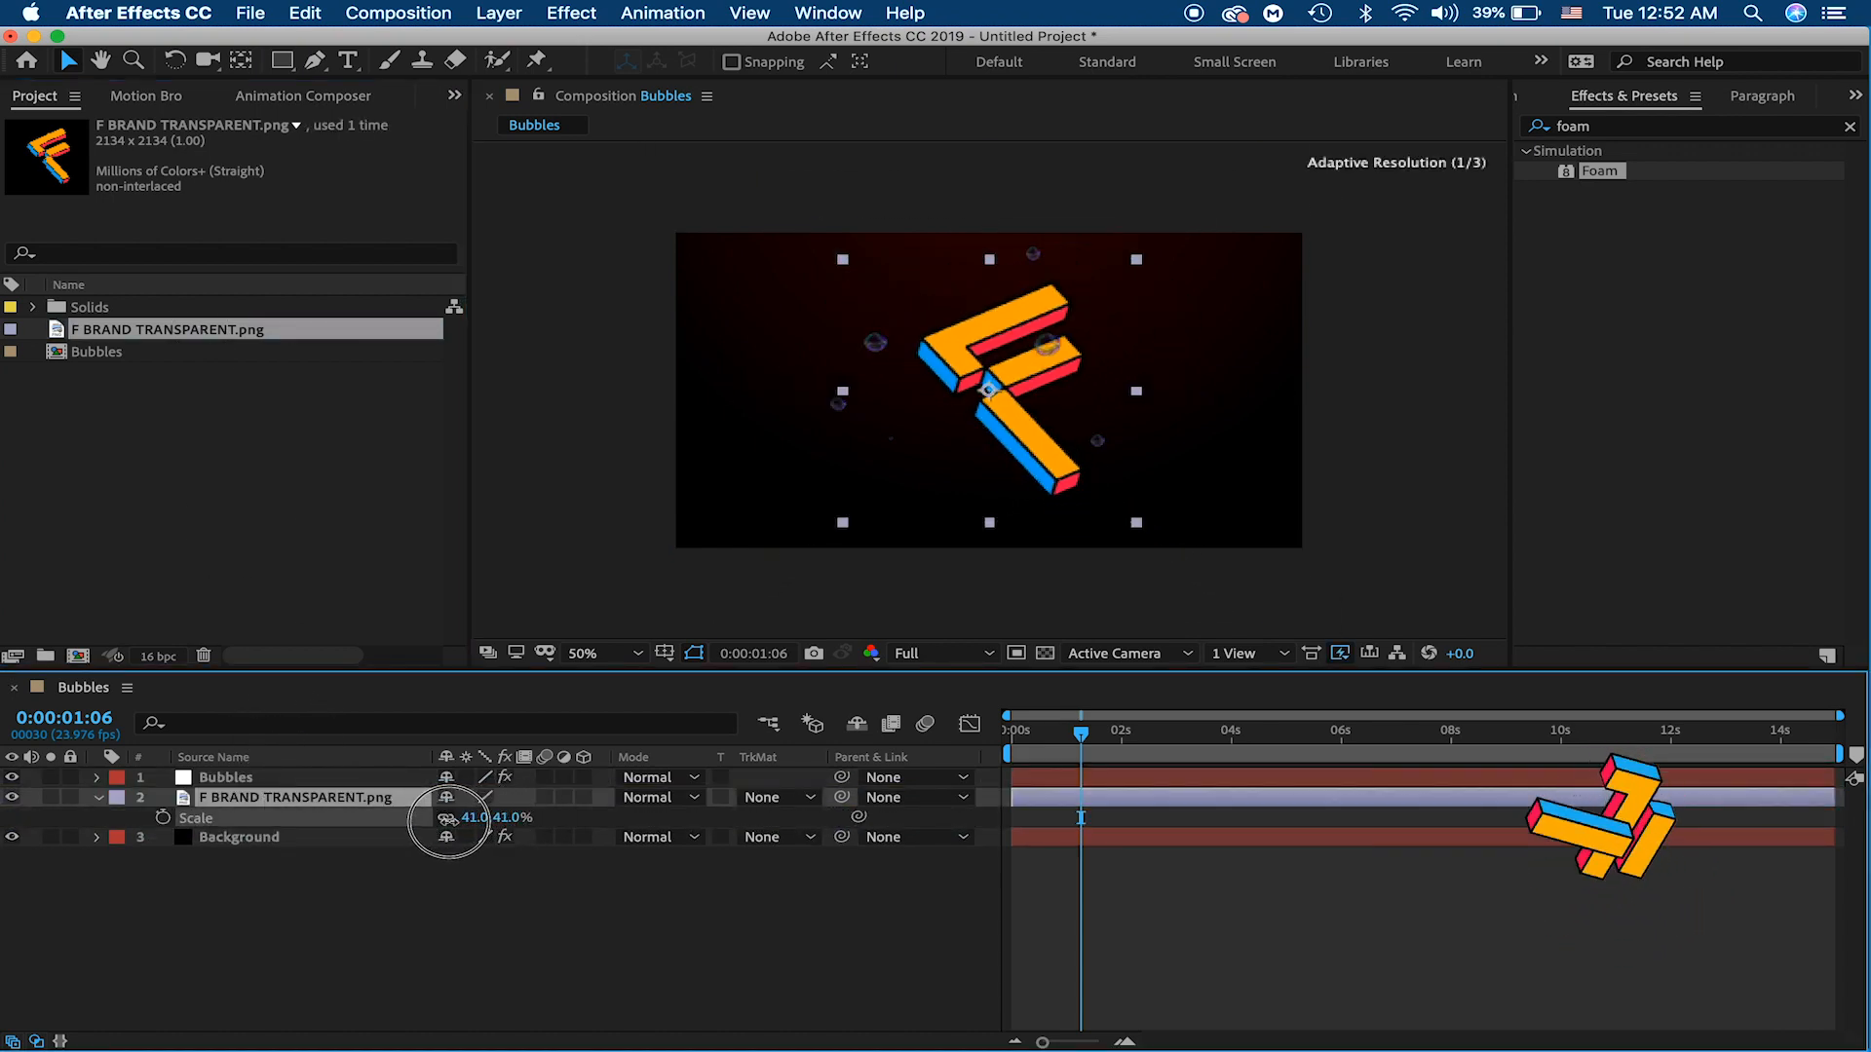
{"action": "left_click", "coordinate": [194, 916]}
{"action": "left_click", "coordinate": [105, 809]}
{"action": "left_click", "coordinate": [98, 799]}
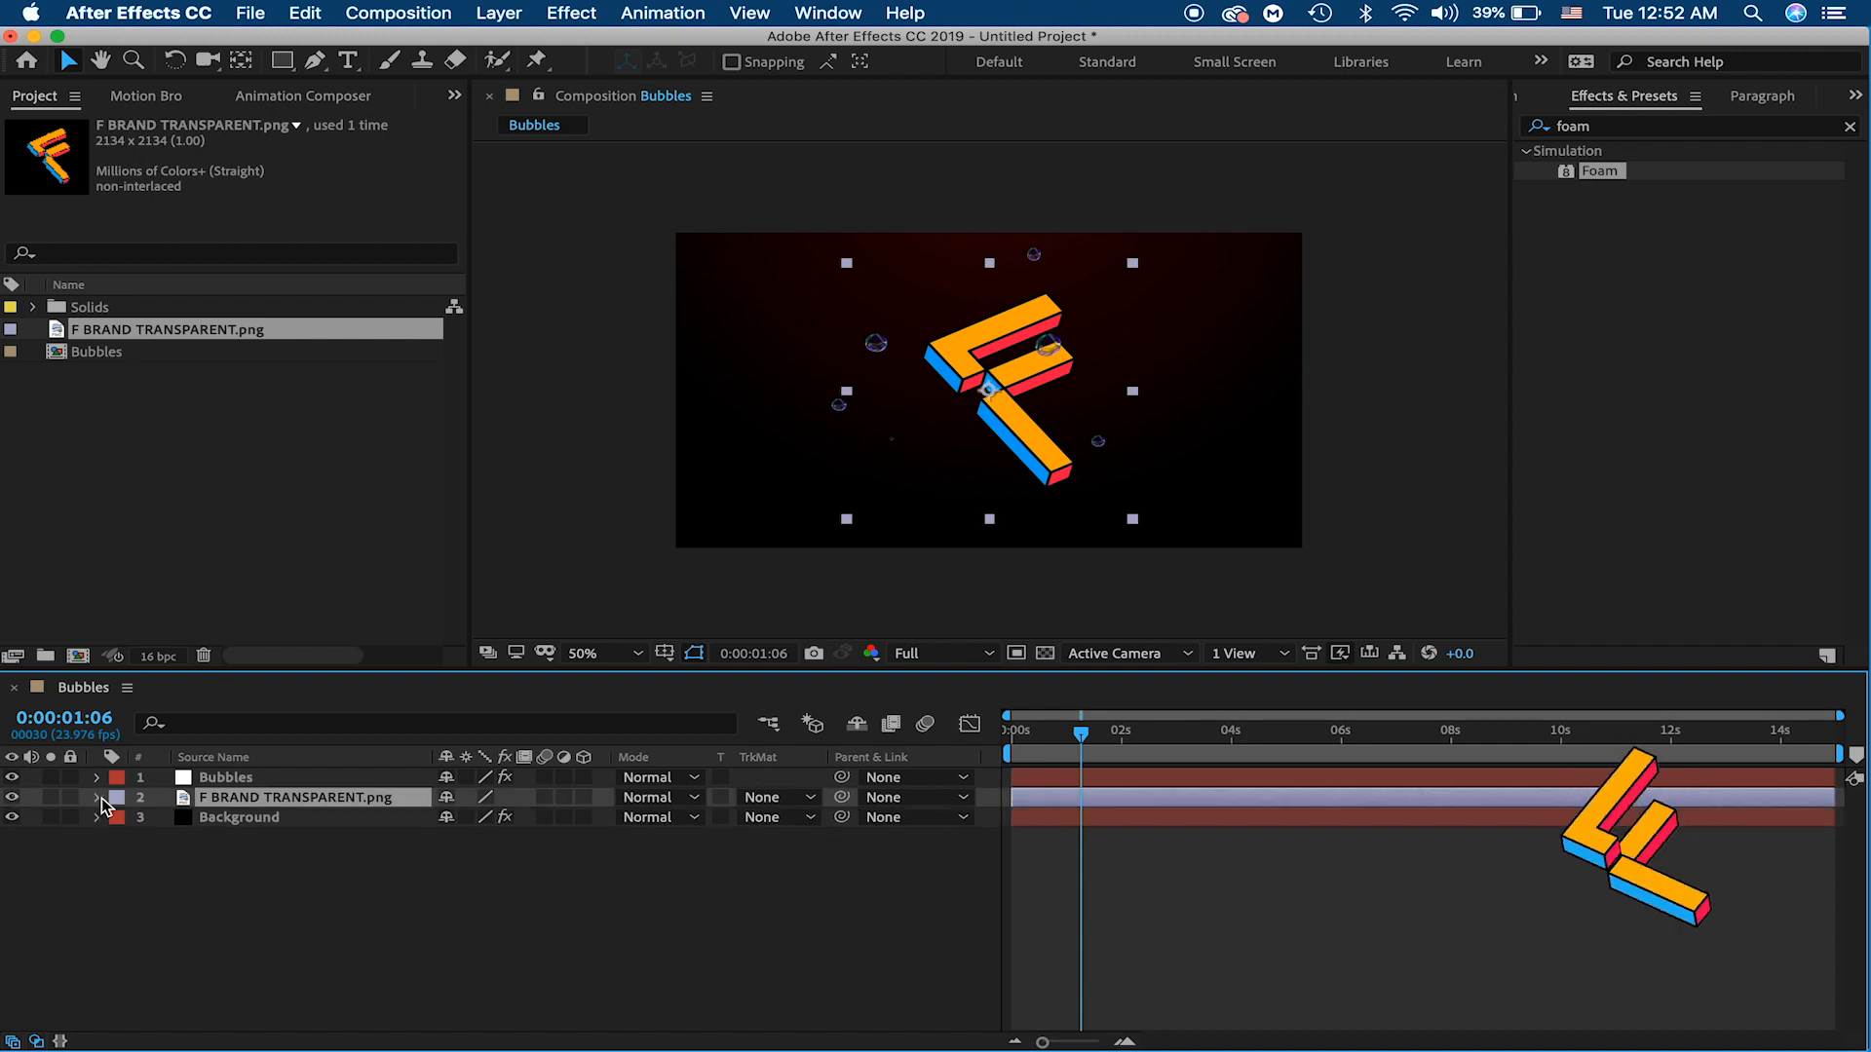
Step: Set the Bubble Texture Layer of the Bubbles layer's Foam effect to F BRAND TRANSPARENT.png and preview from the start
{"action": "left_click", "coordinate": [230, 778]}
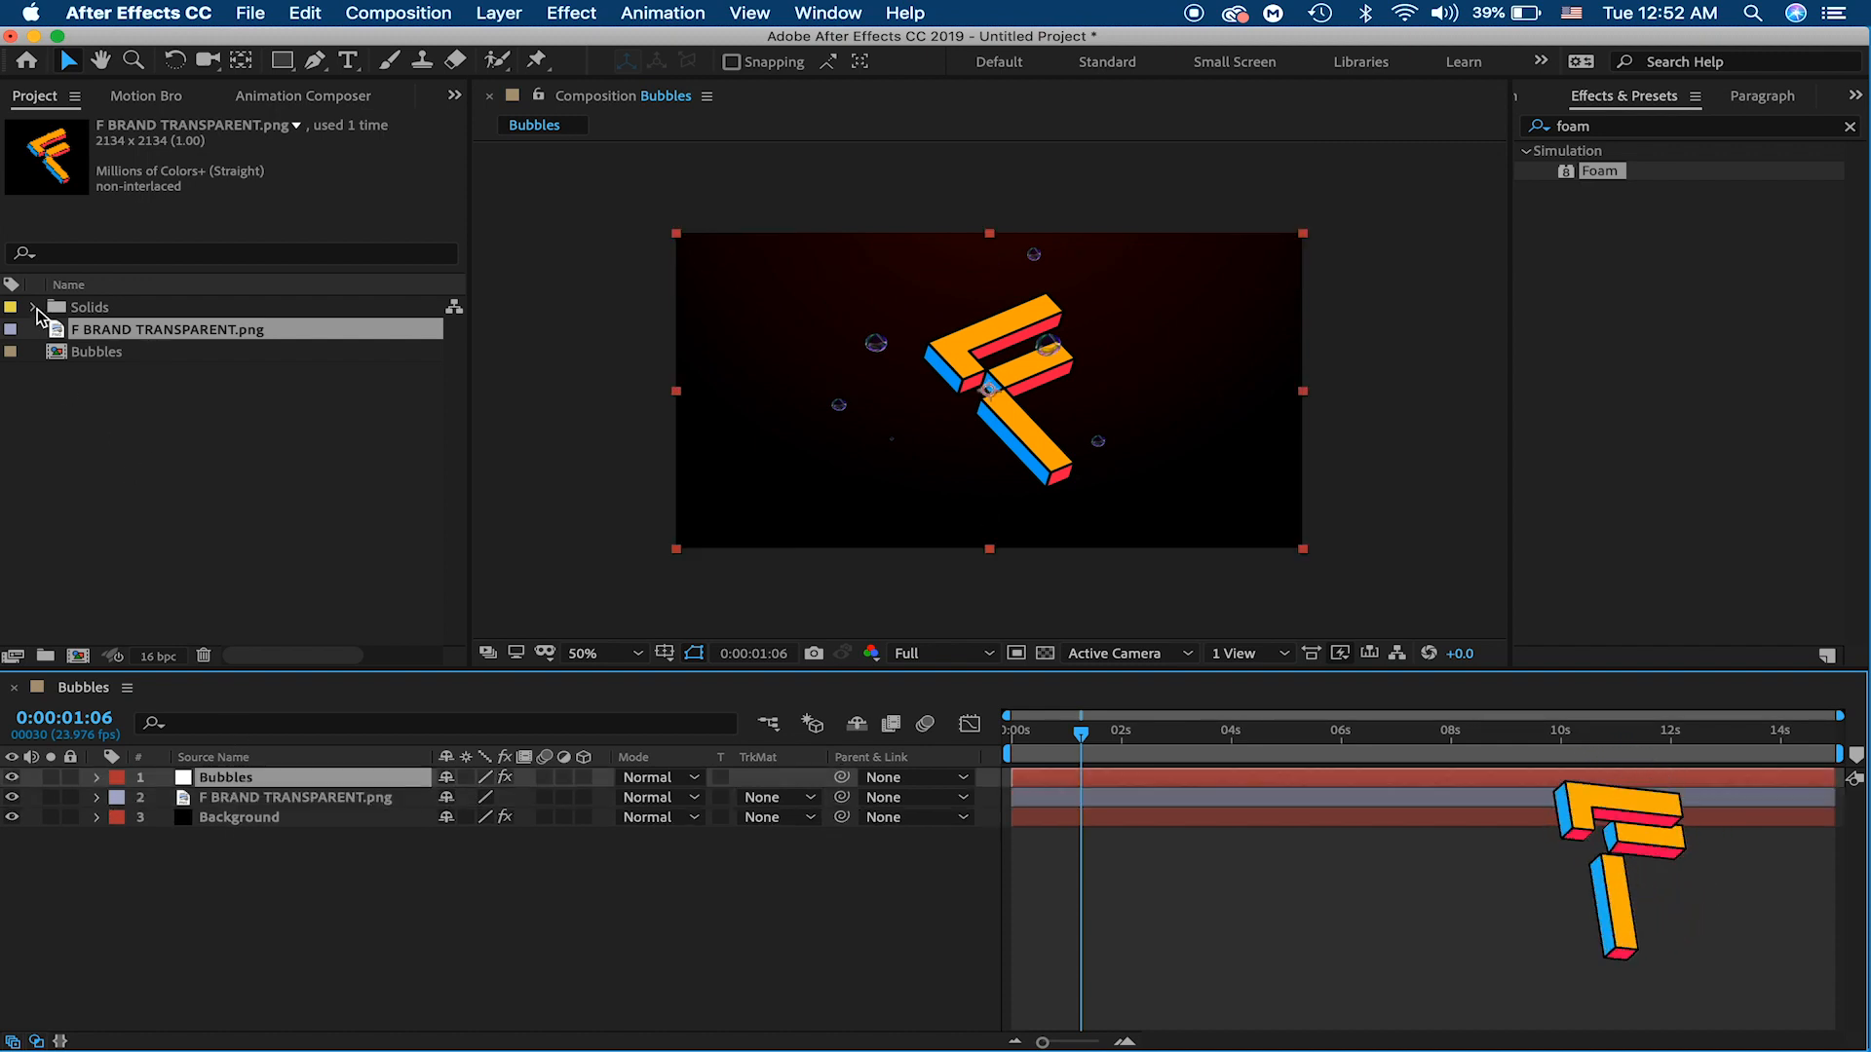
{"action": "left_click", "coordinate": [454, 95]}
{"action": "left_click", "coordinate": [502, 178]}
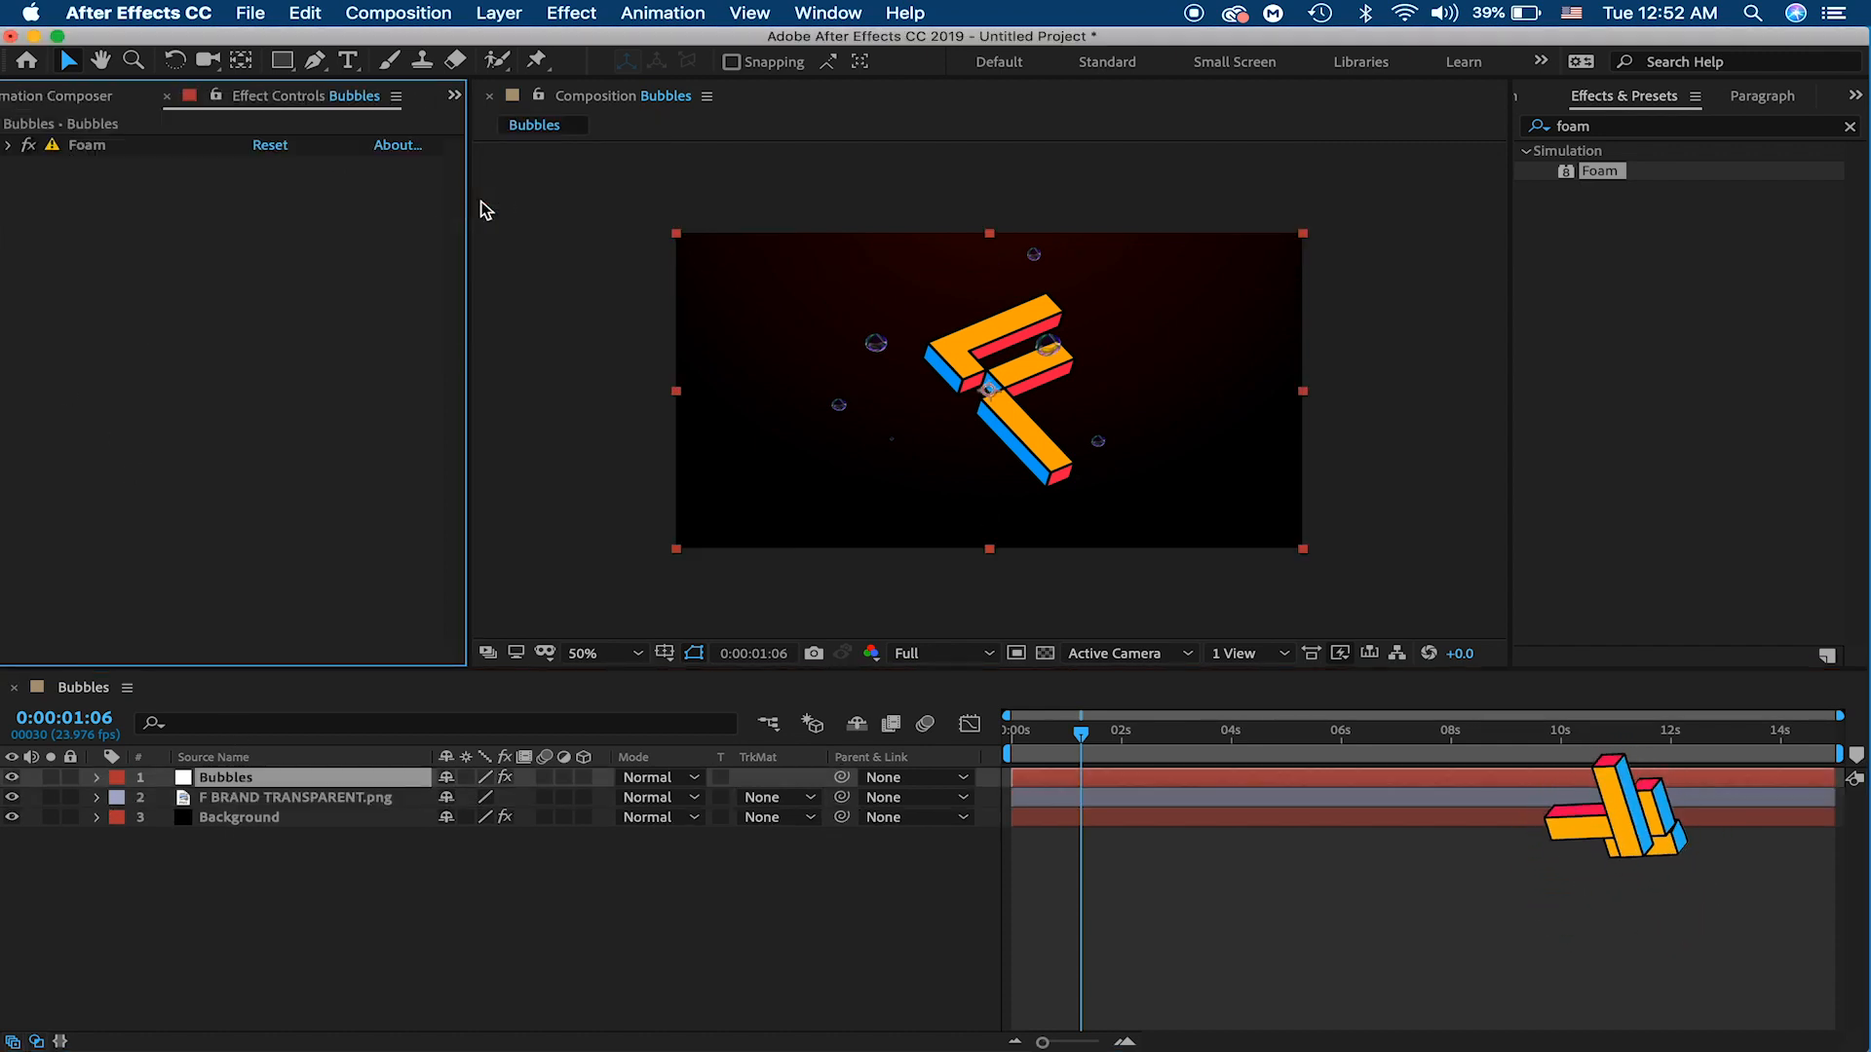
{"action": "left_click", "coordinate": [9, 144]}
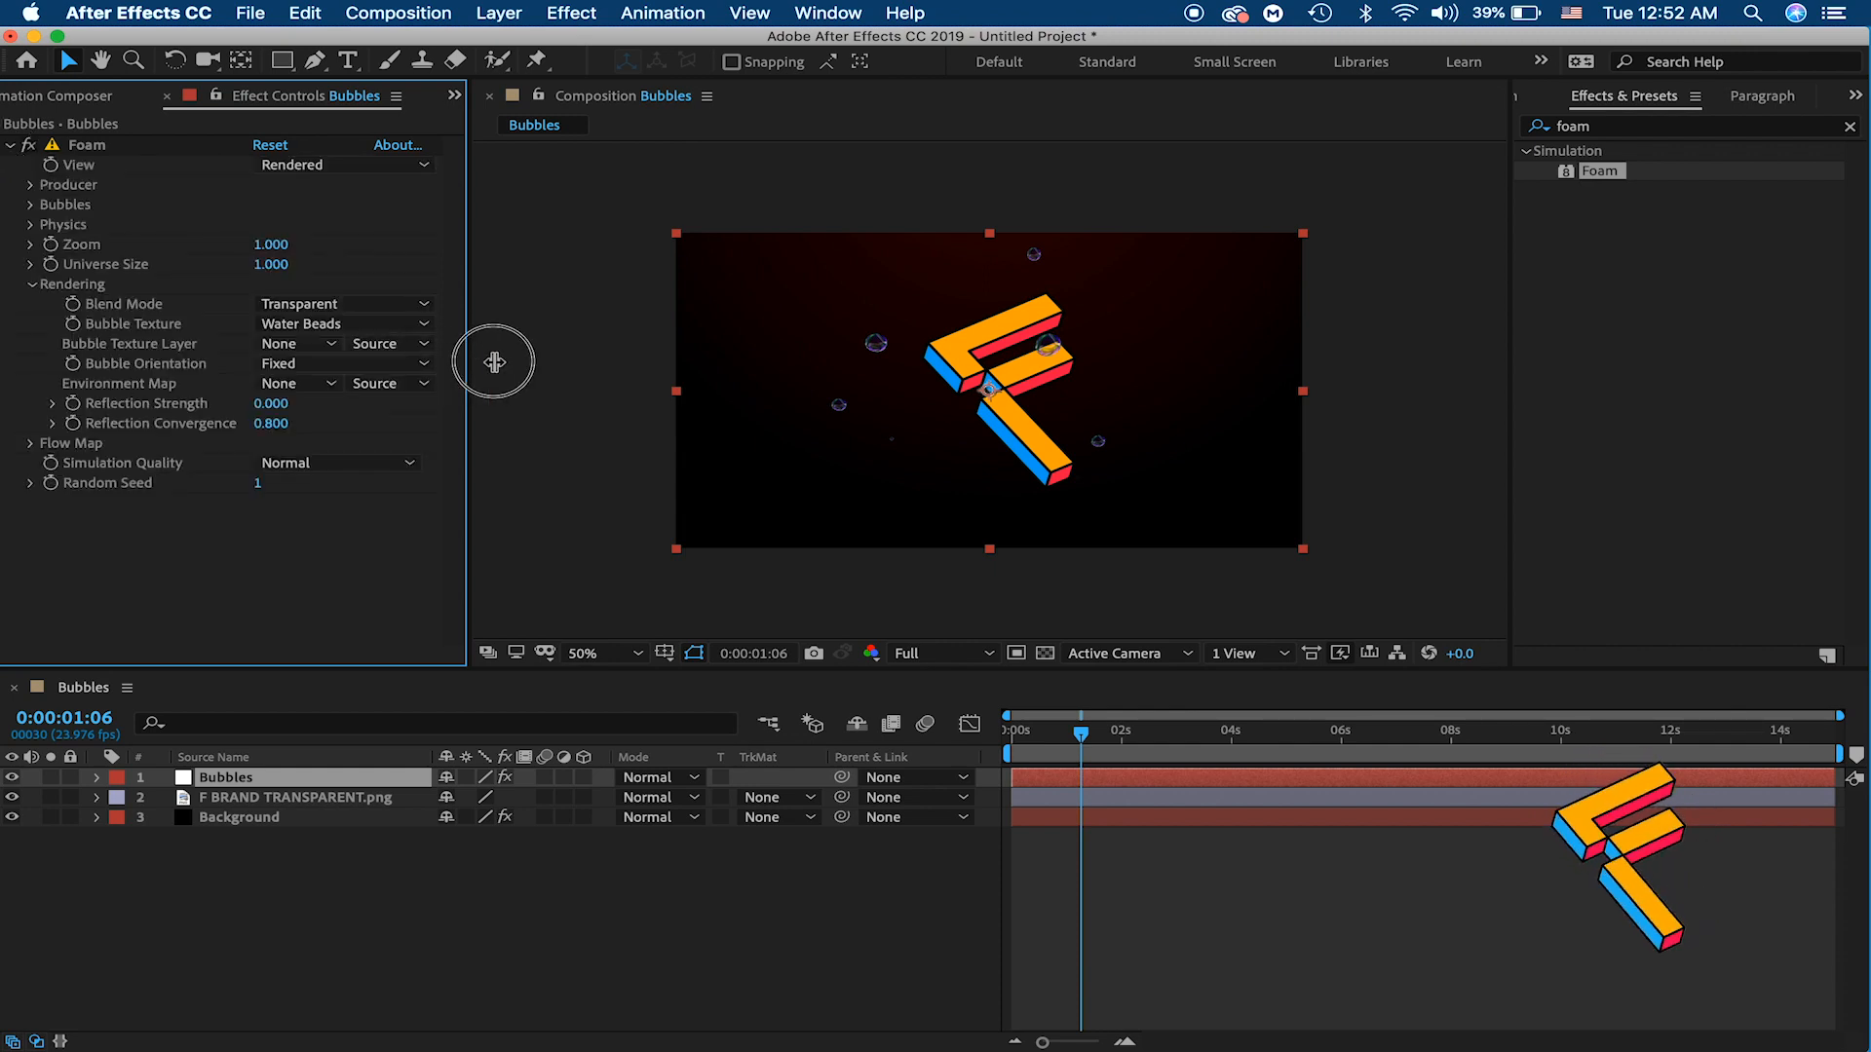
{"action": "left_click_drag", "start_coordinate": [475, 362], "coordinate": [514, 361]}
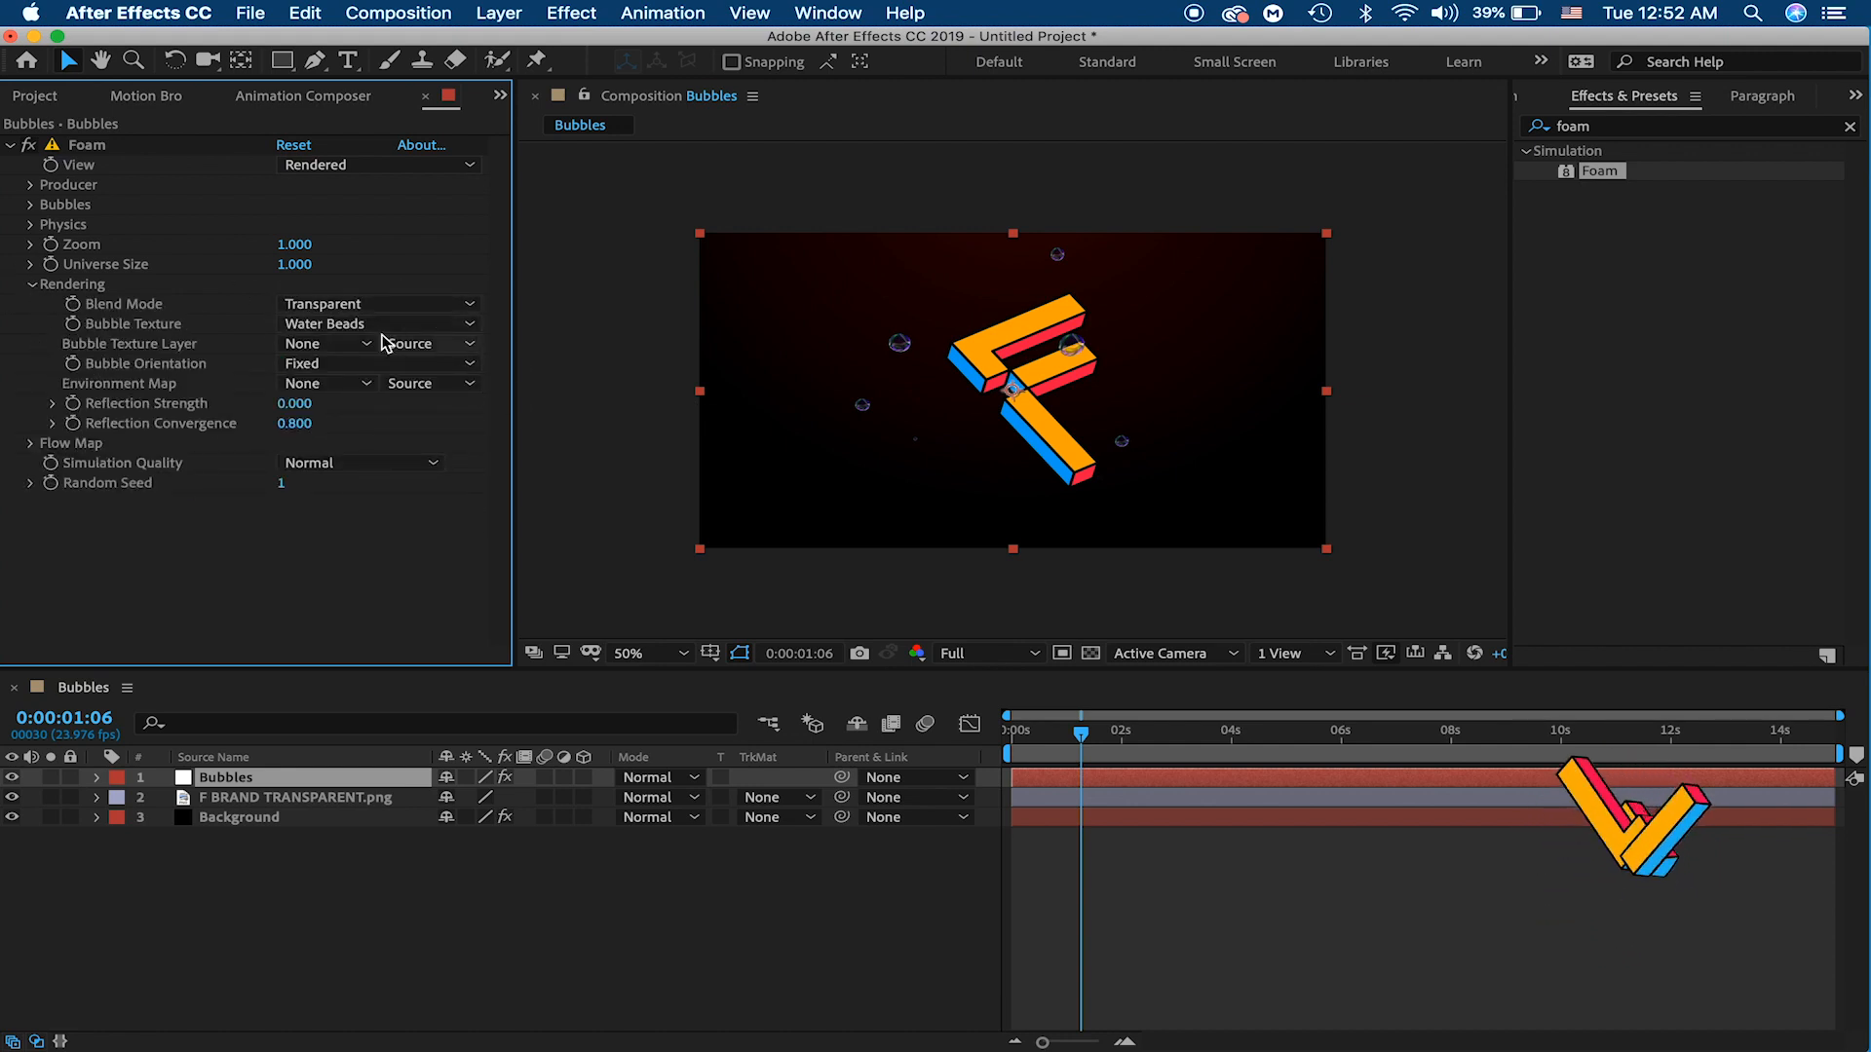
{"action": "left_click", "coordinate": [322, 347]}
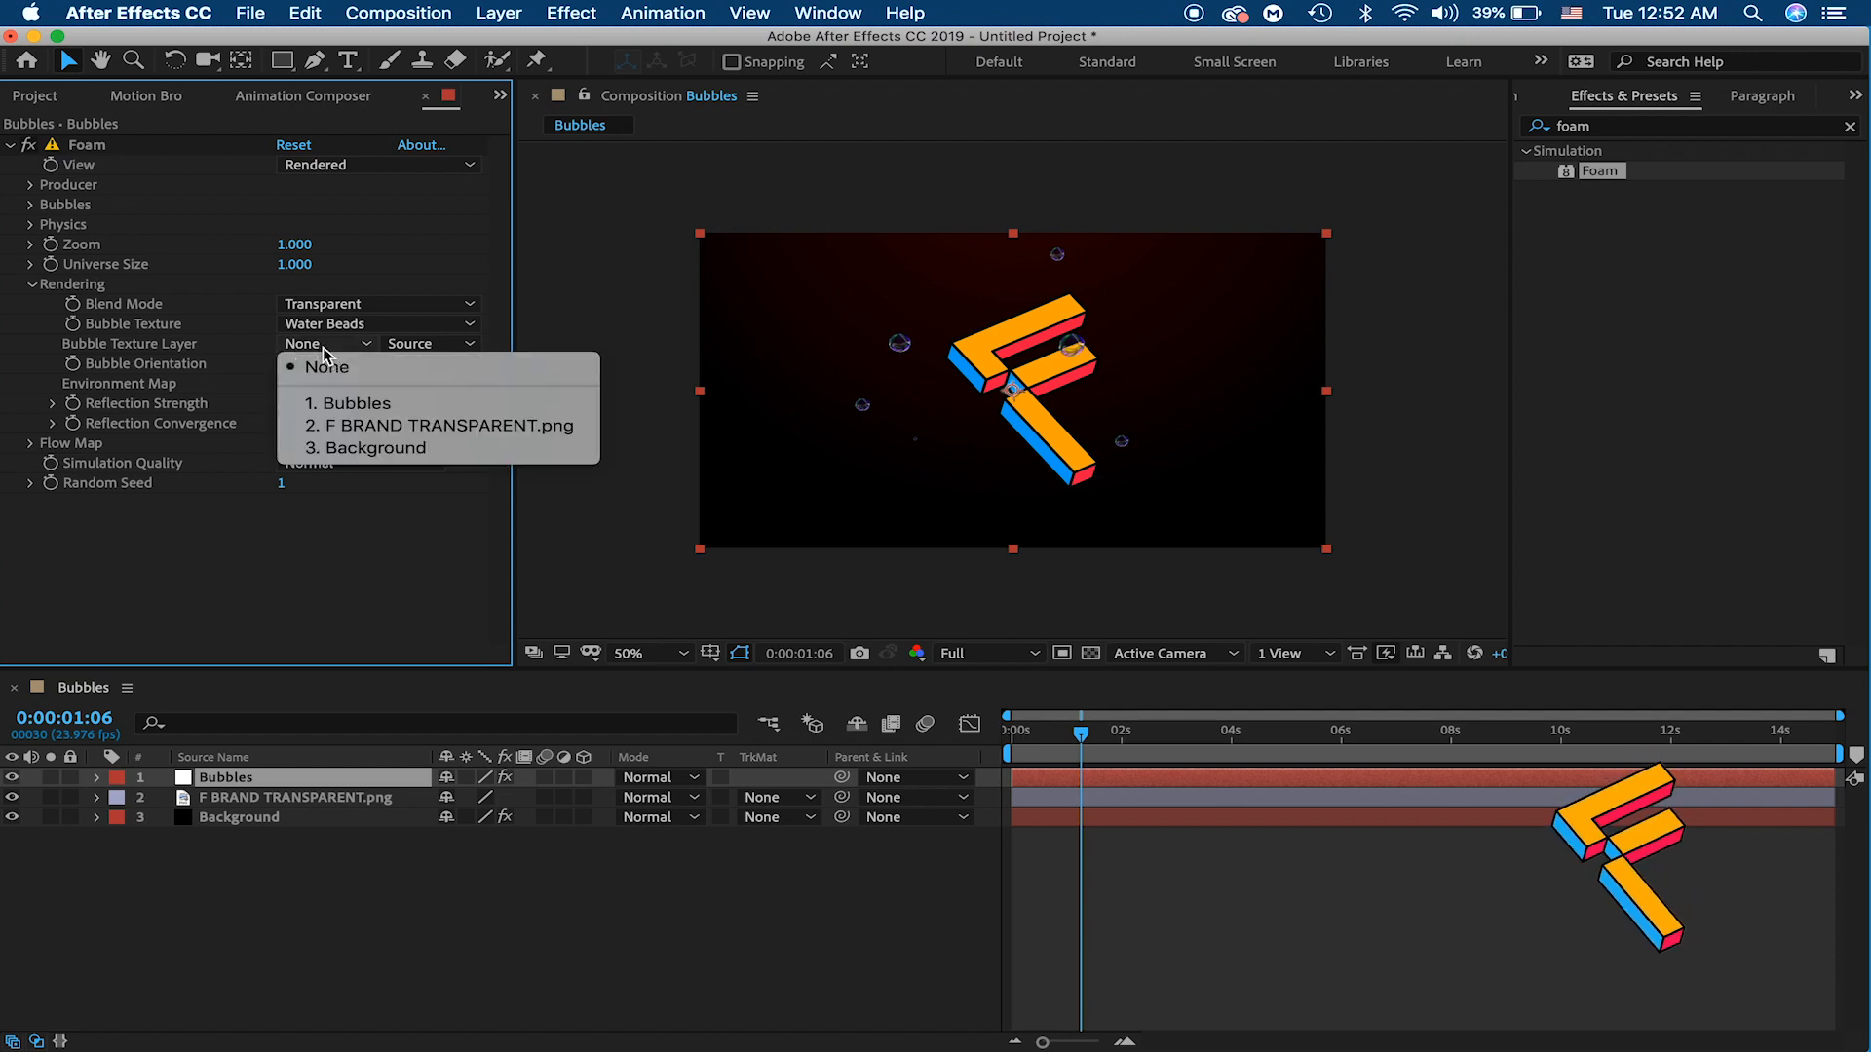
{"action": "left_click", "coordinate": [368, 428]}
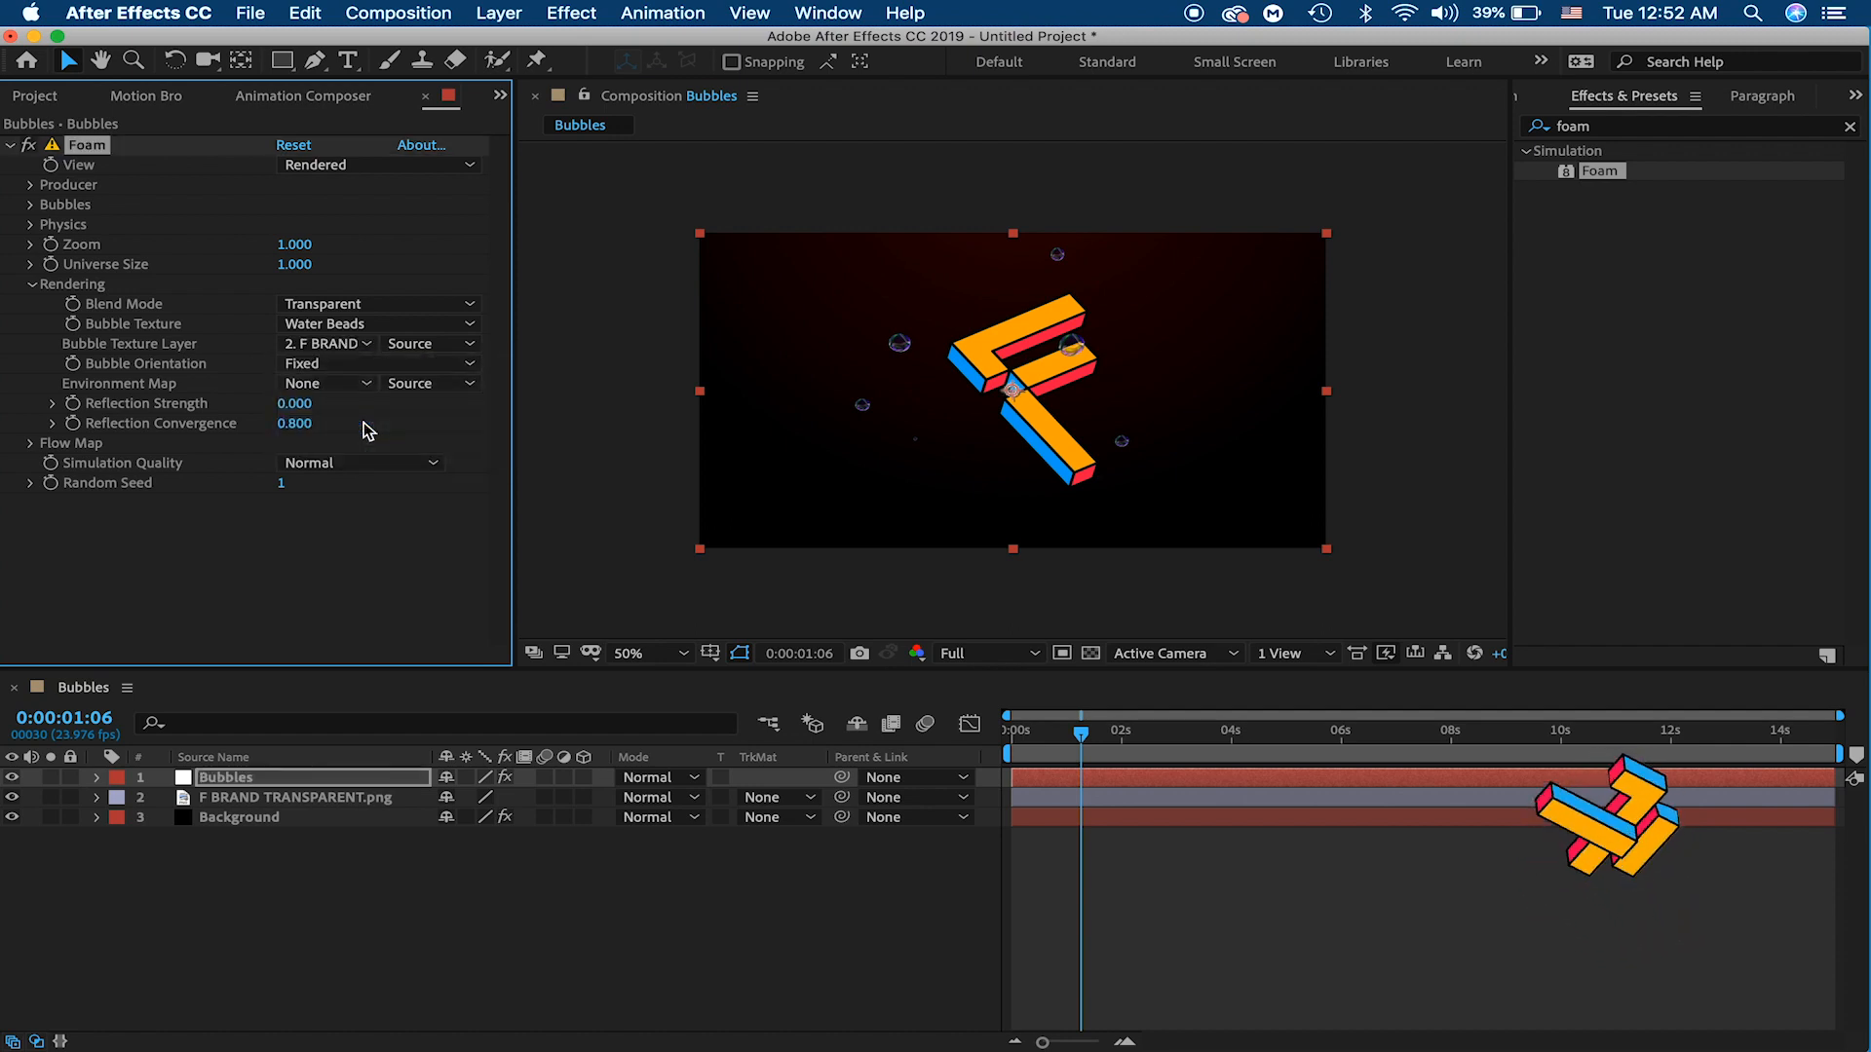
{"action": "key", "text": "space"}
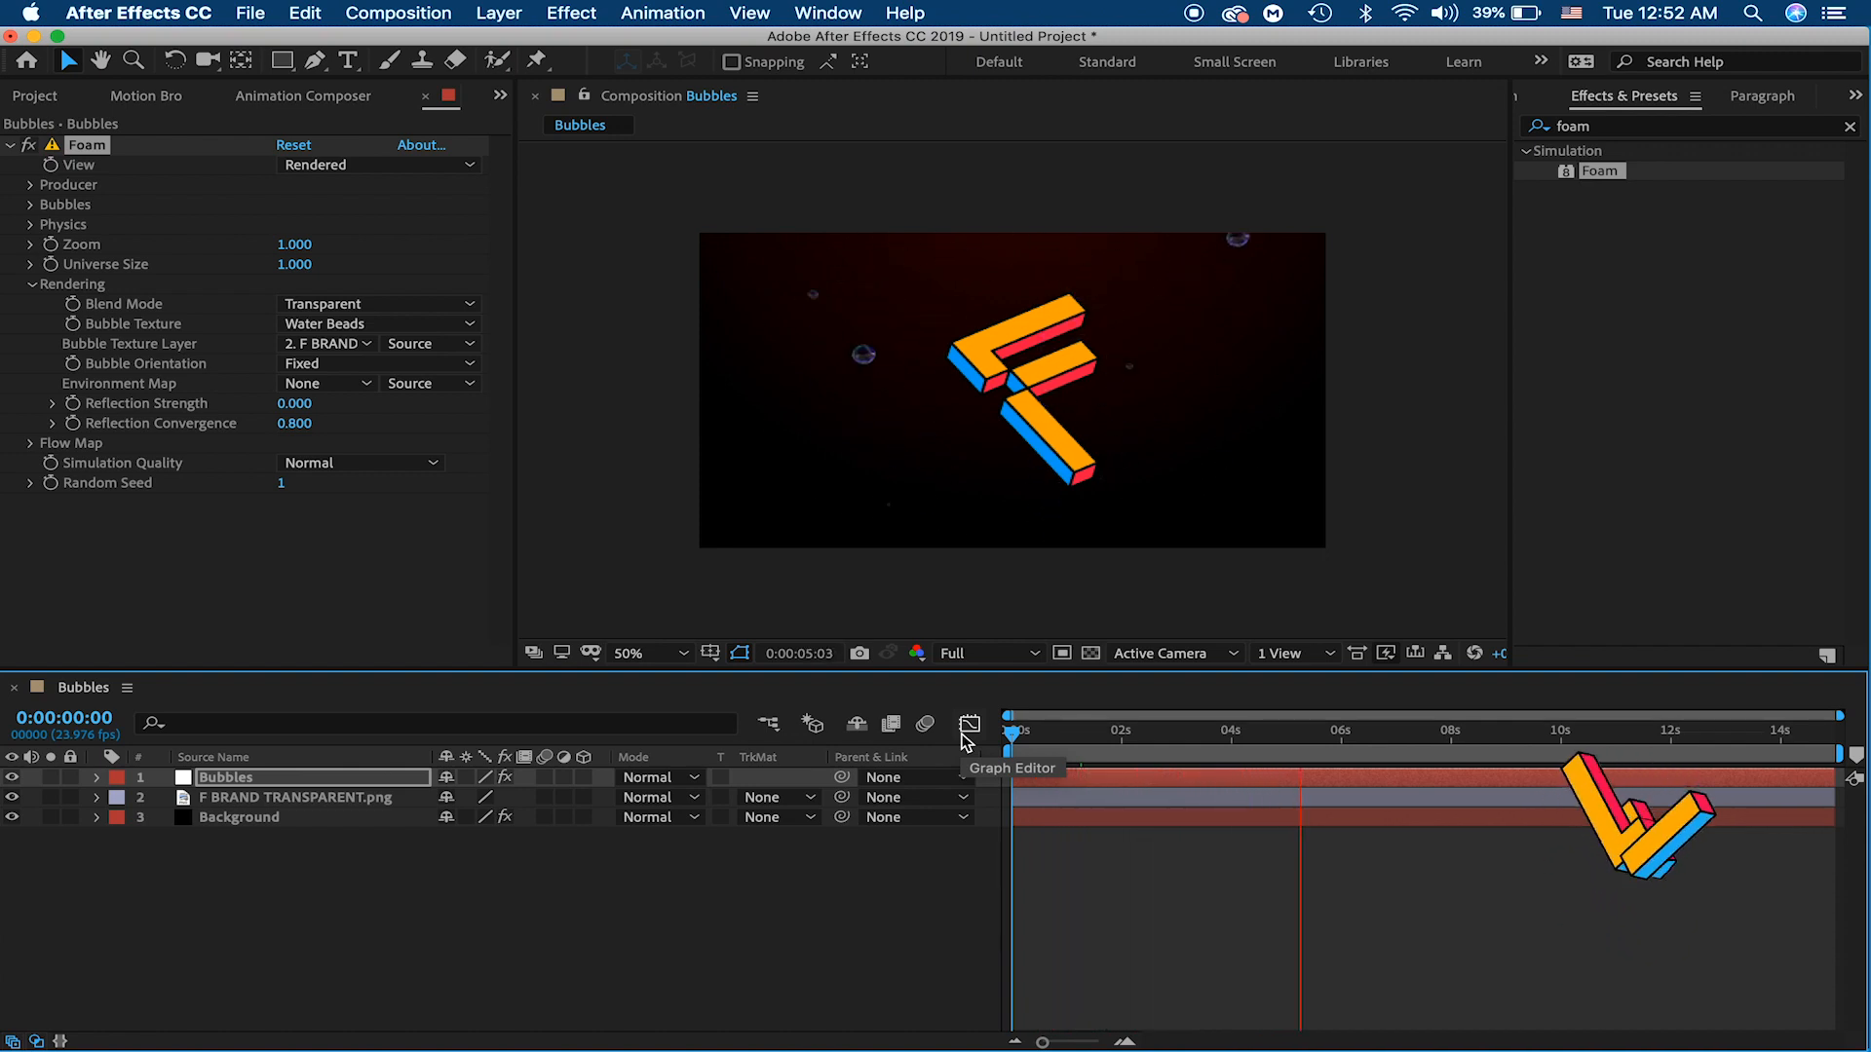
{"action": "left_click", "coordinate": [349, 568]}
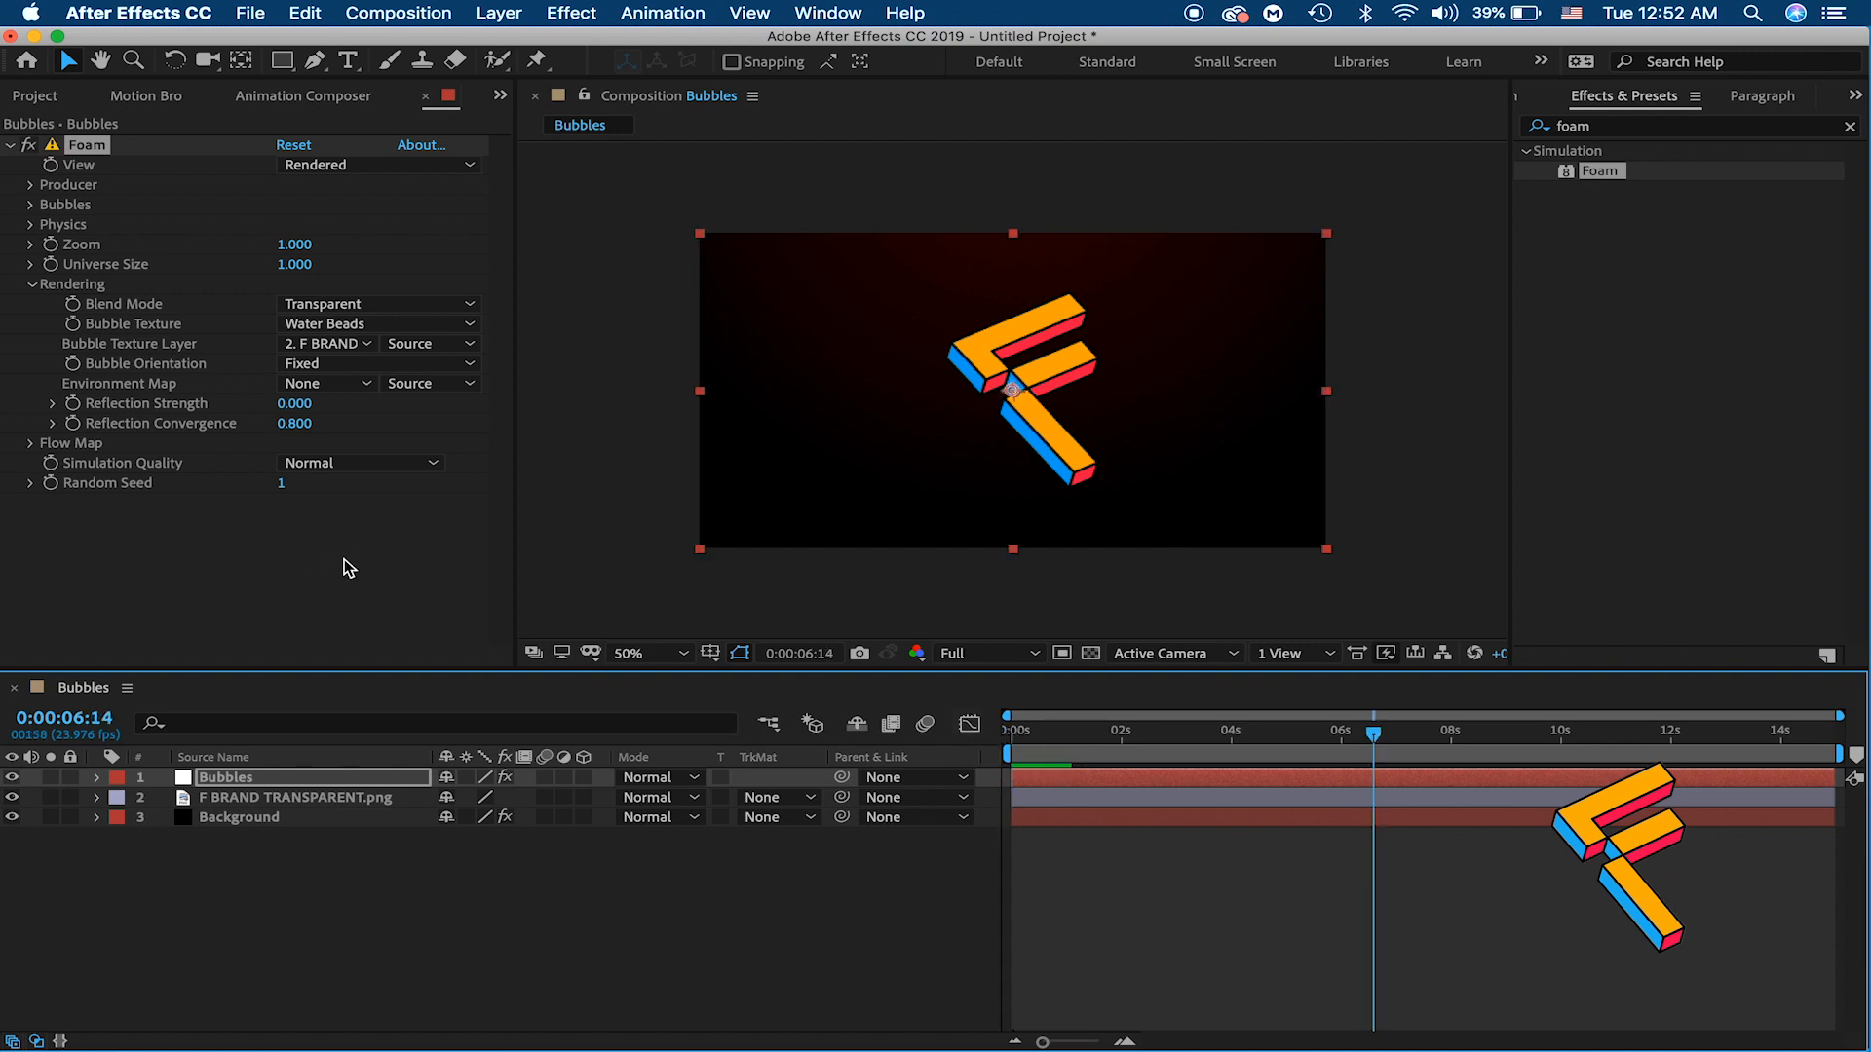
Step: Change the Foam's Bubble Texture to User Defined and preview the animation
{"action": "left_click", "coordinate": [398, 305]}
{"action": "left_click", "coordinate": [362, 328]}
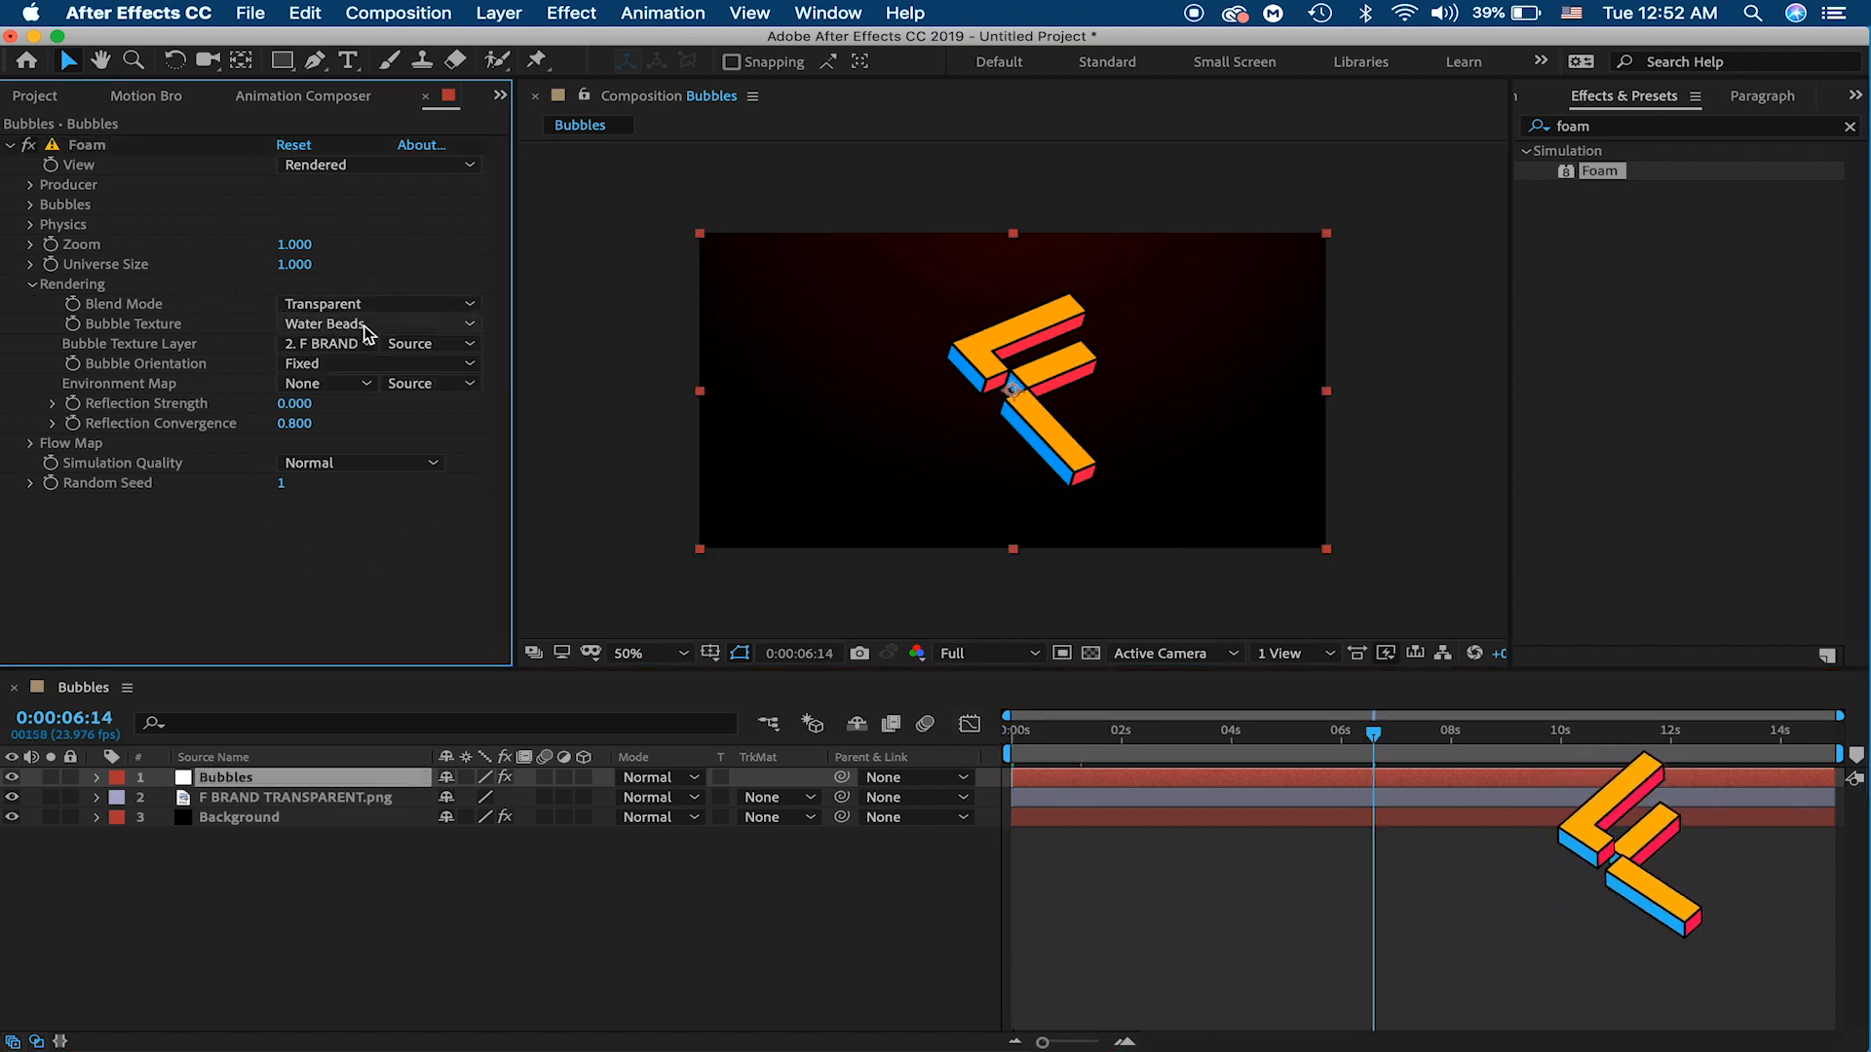
{"action": "left_click", "coordinate": [365, 326]}
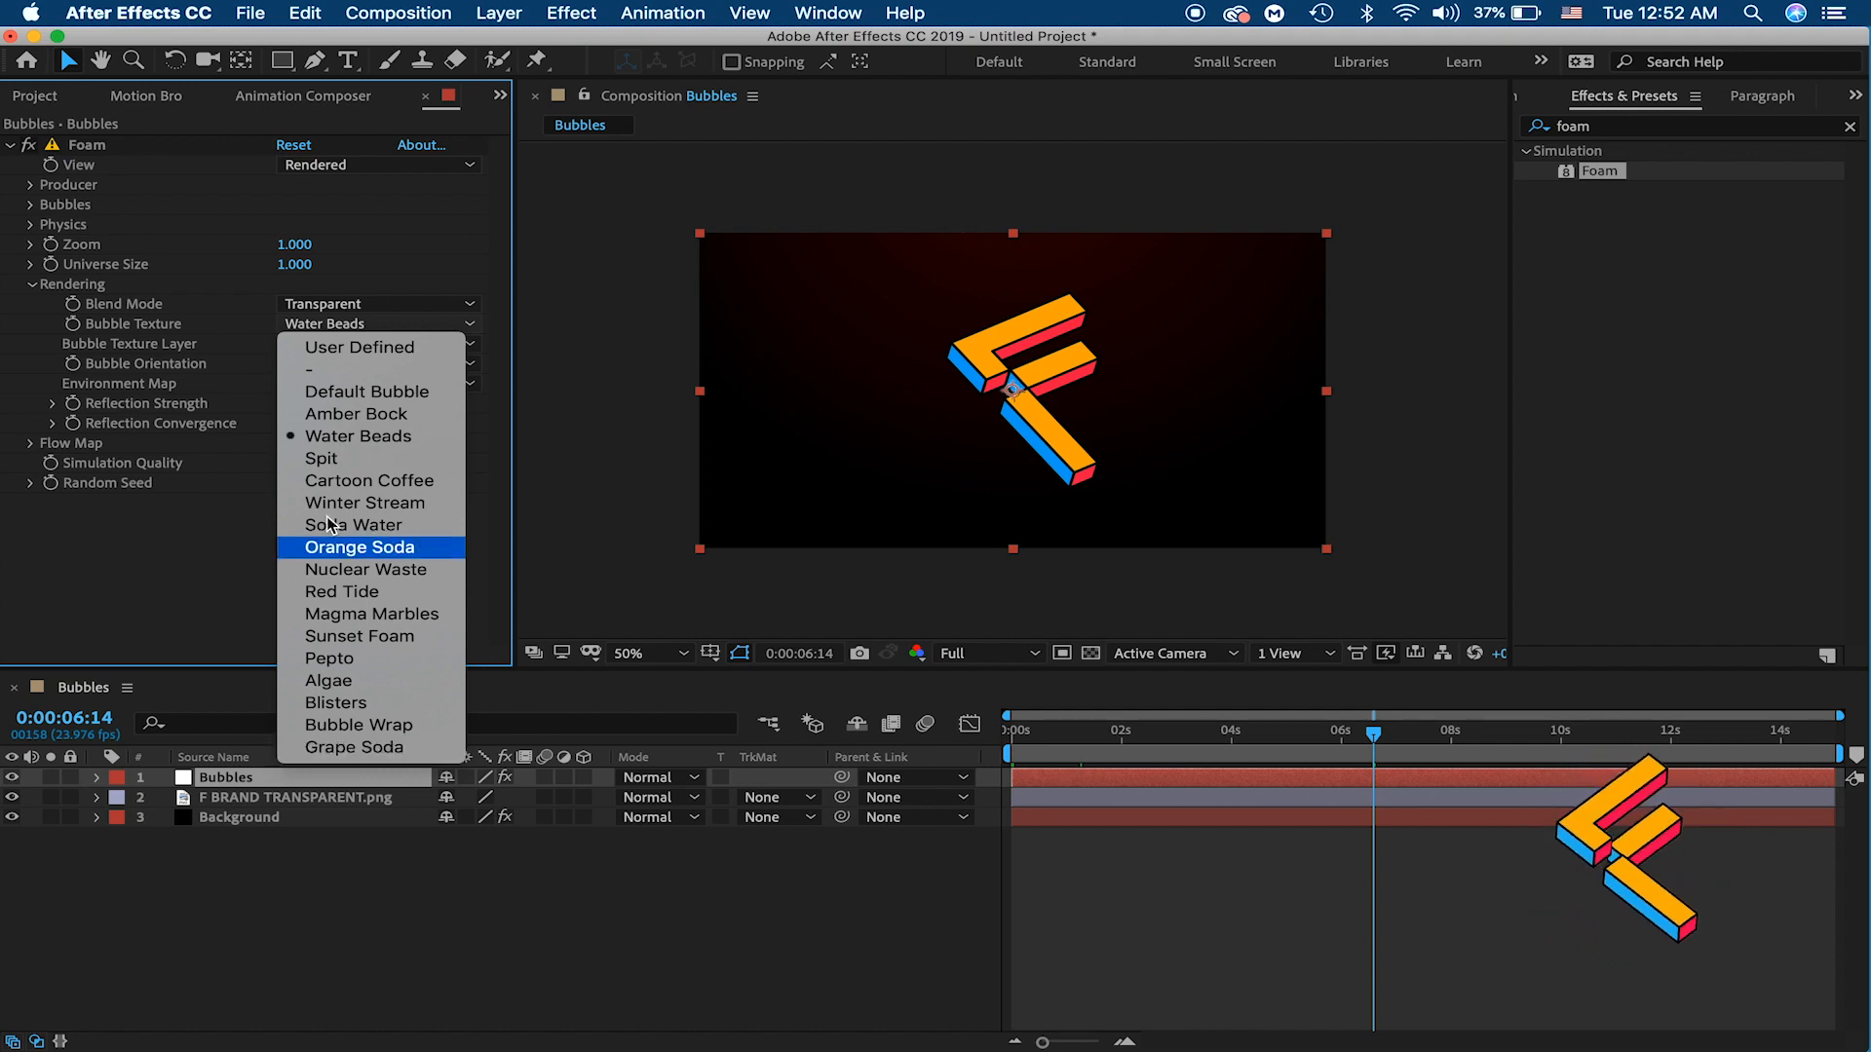
{"action": "left_click", "coordinate": [322, 349]}
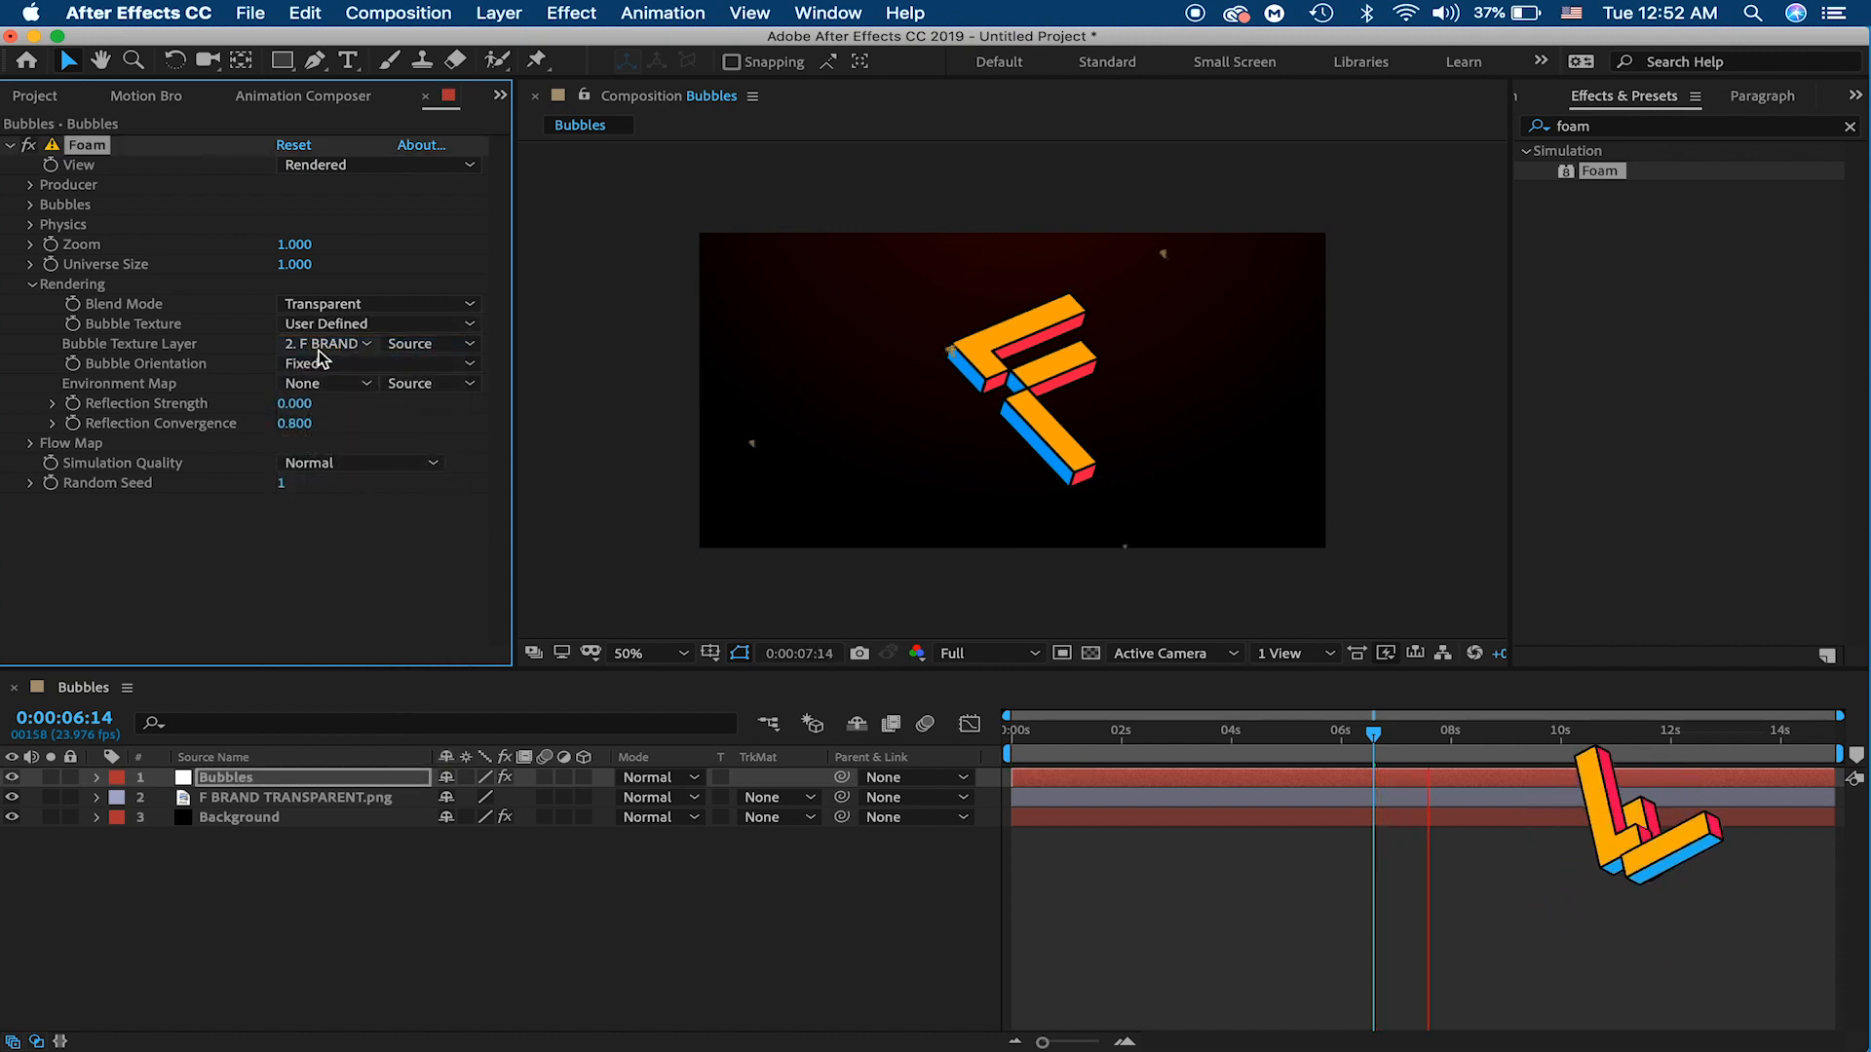
{"action": "key", "text": "space"}
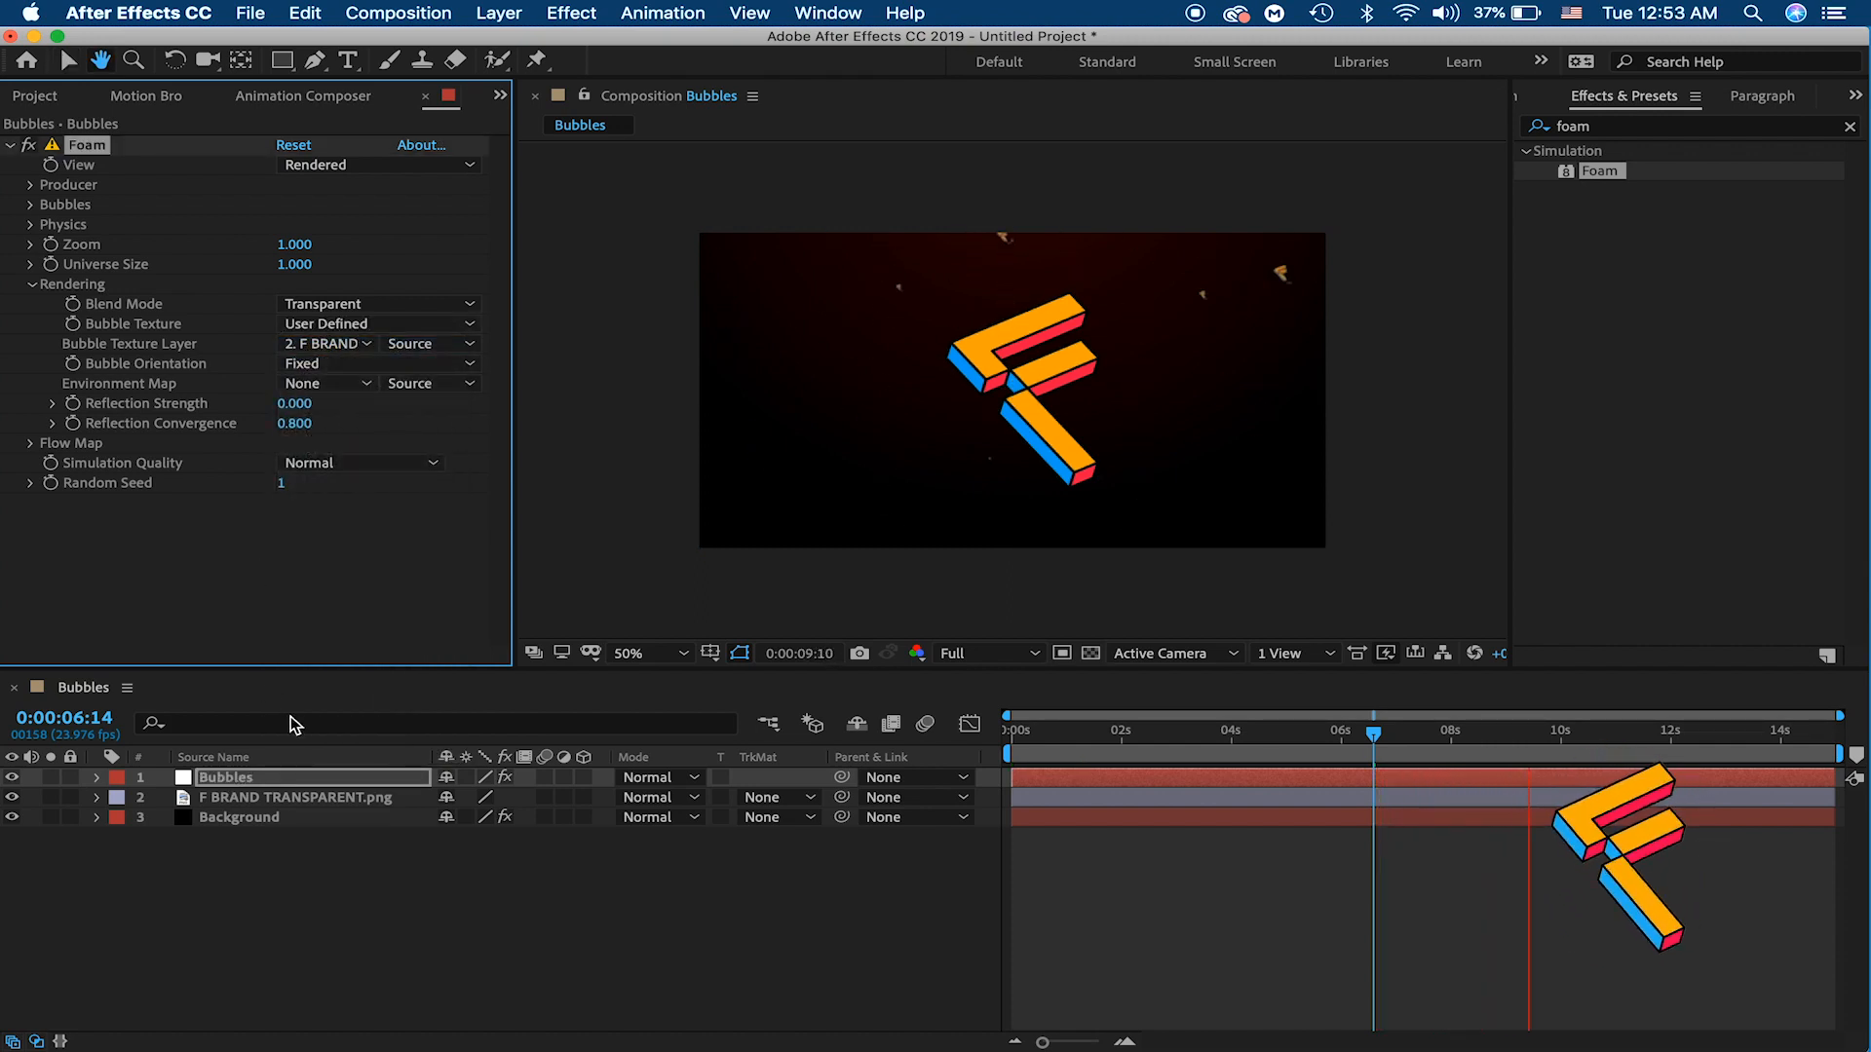
{"action": "key", "text": "space"}
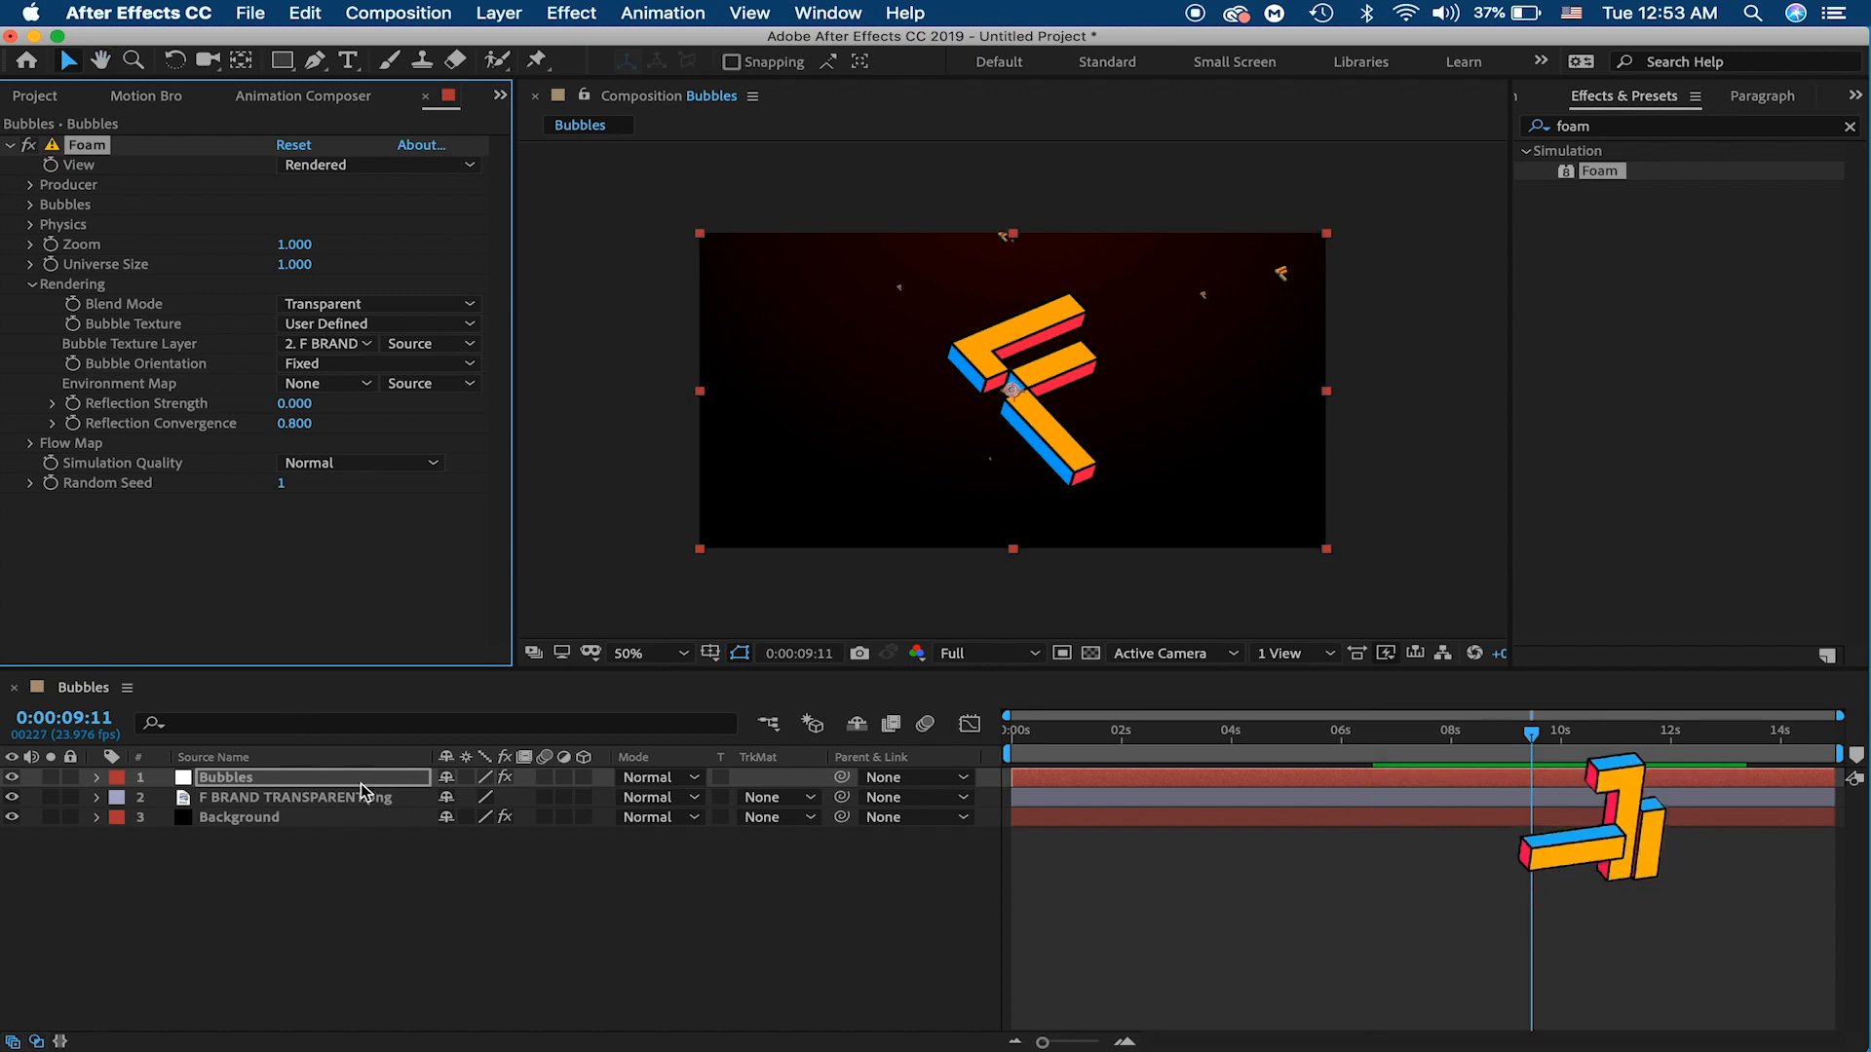
Step: Hide the F BRAND TRANSPARENT.png layer and set the Size of the Foam's bubbles to 0.550
{"action": "left_click", "coordinate": [12, 797]}
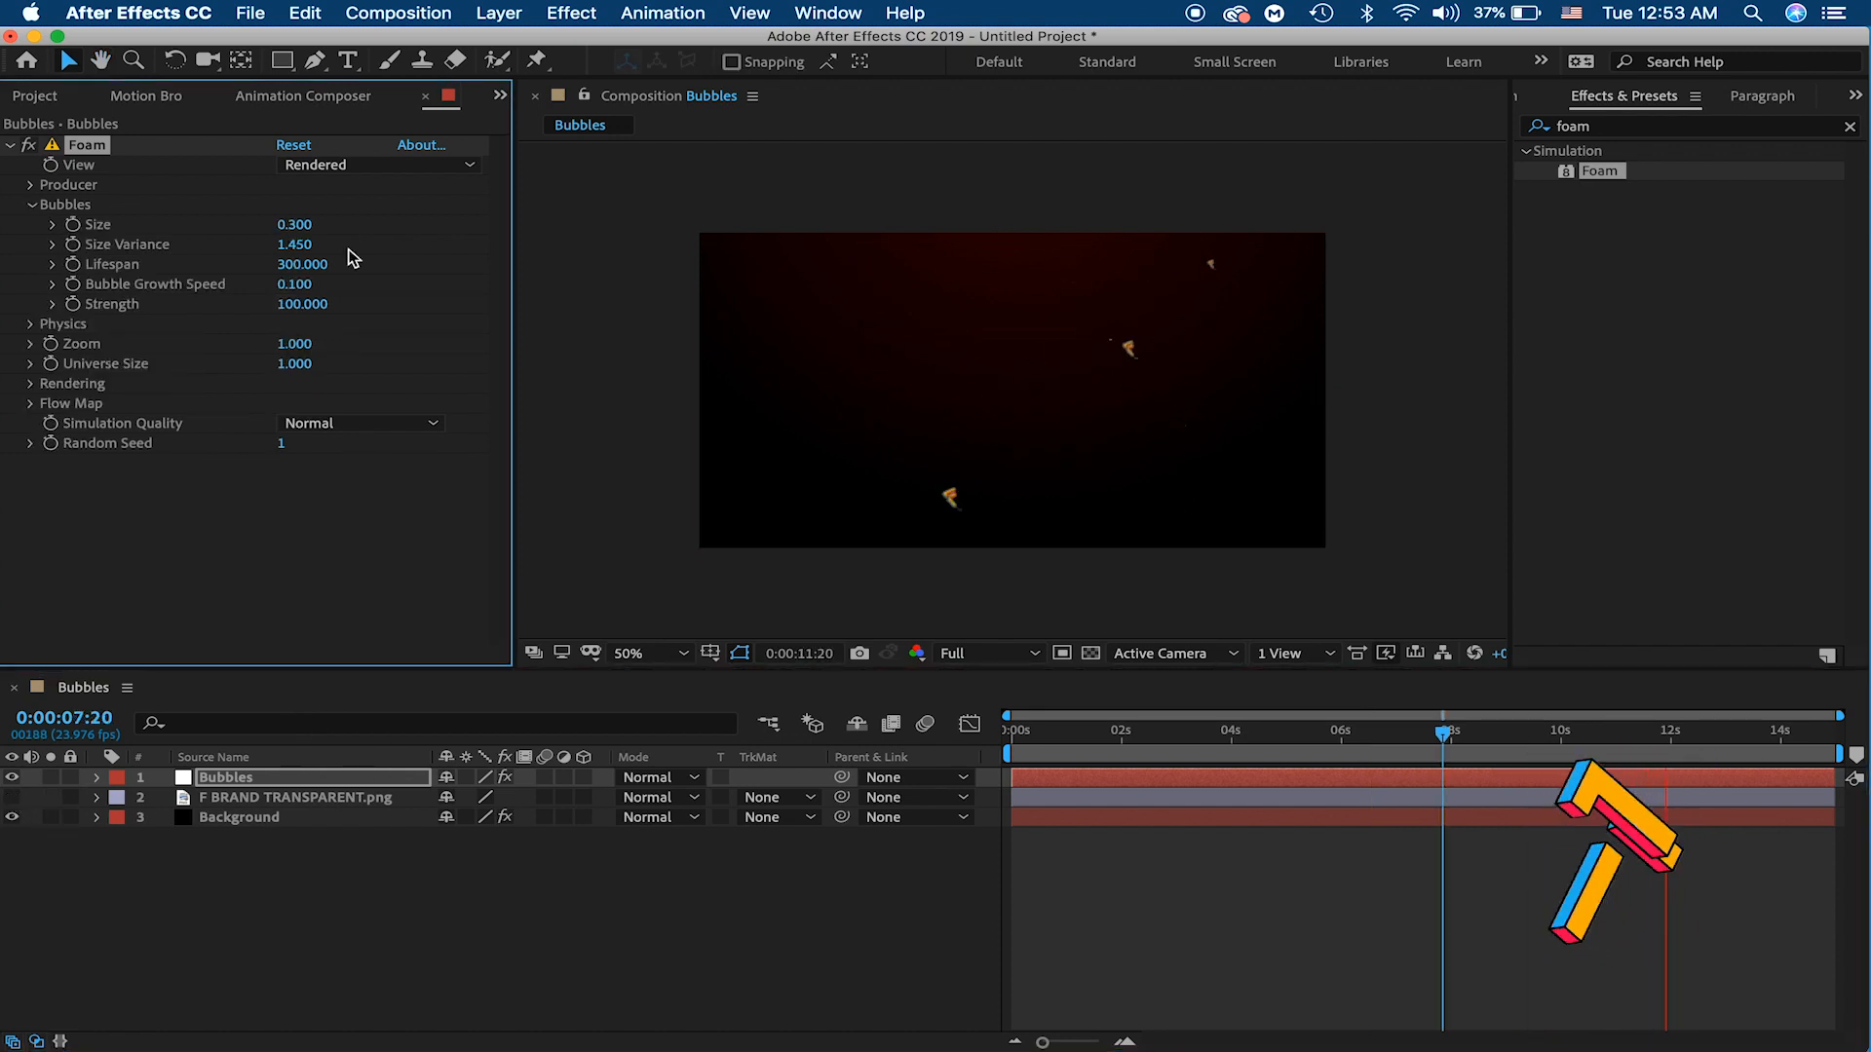
{"action": "left_click", "coordinate": [309, 225]}
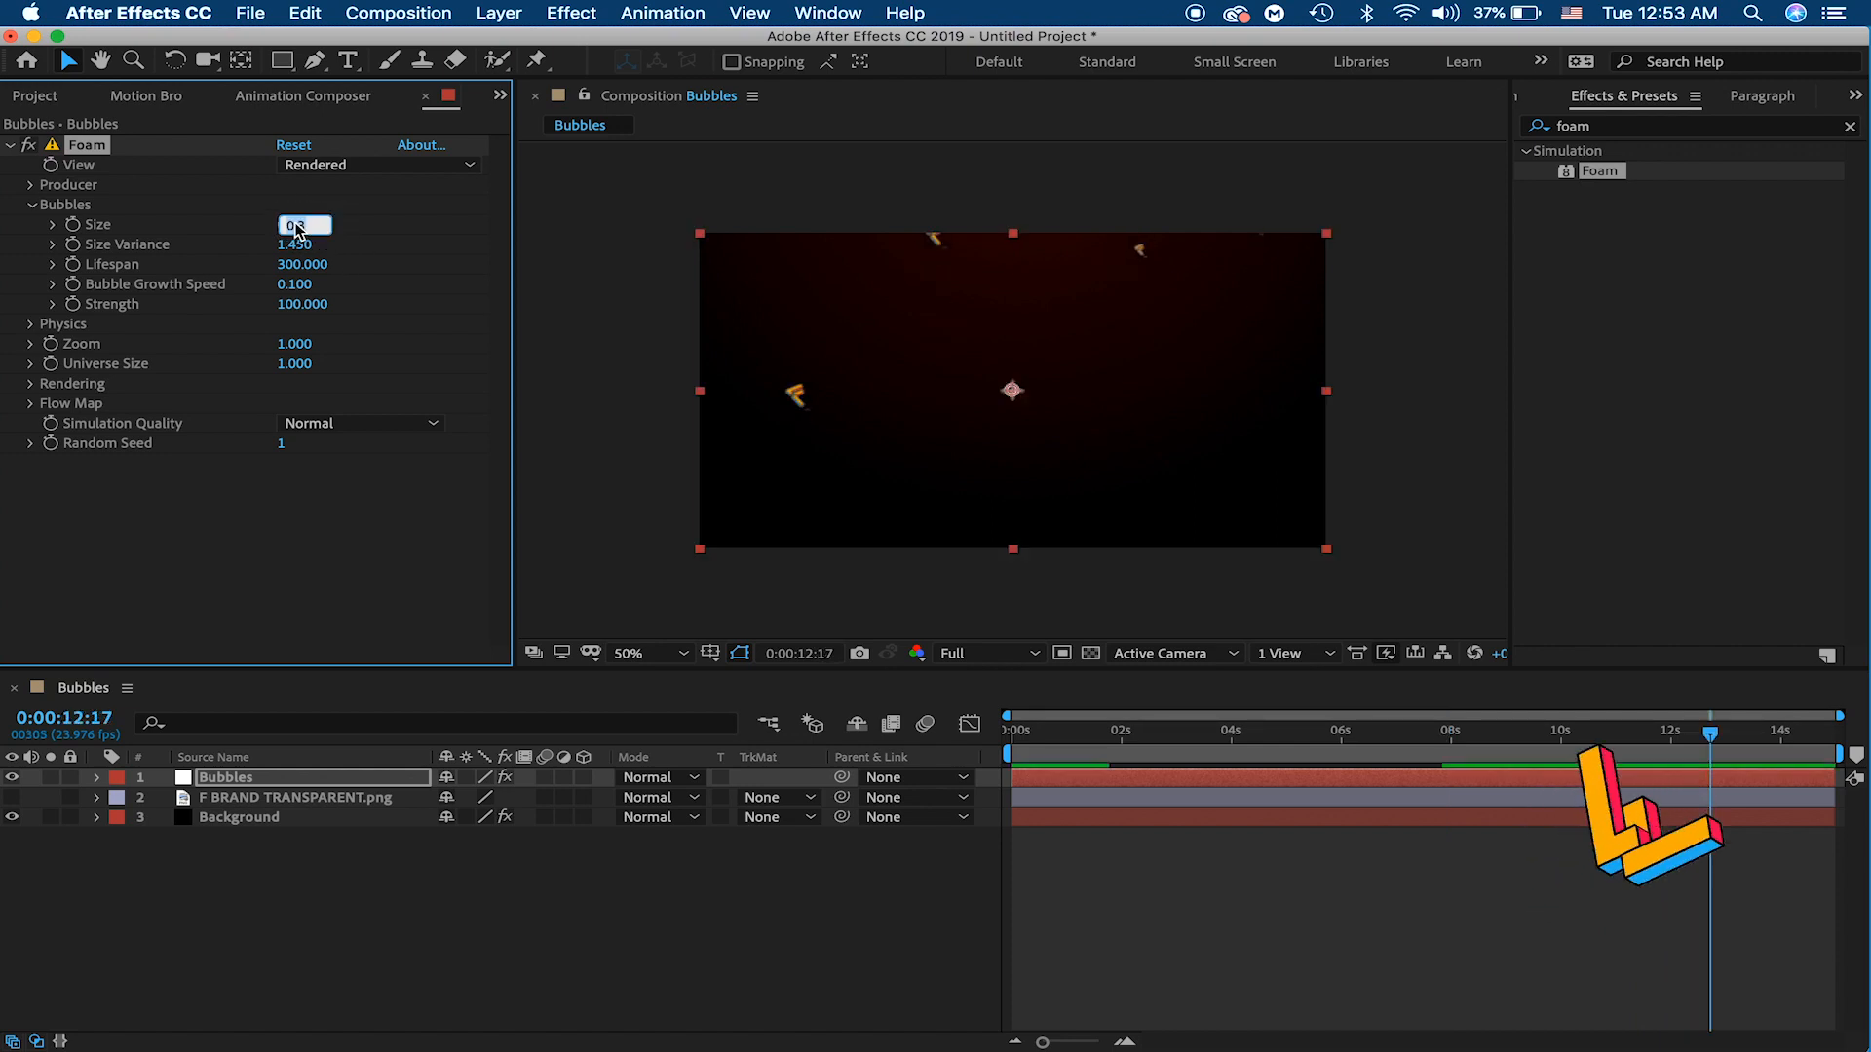
{"action": "left_click", "coordinate": [351, 224]}
{"action": "left_click_drag", "start_coordinate": [297, 224], "coordinate": [335, 223]}
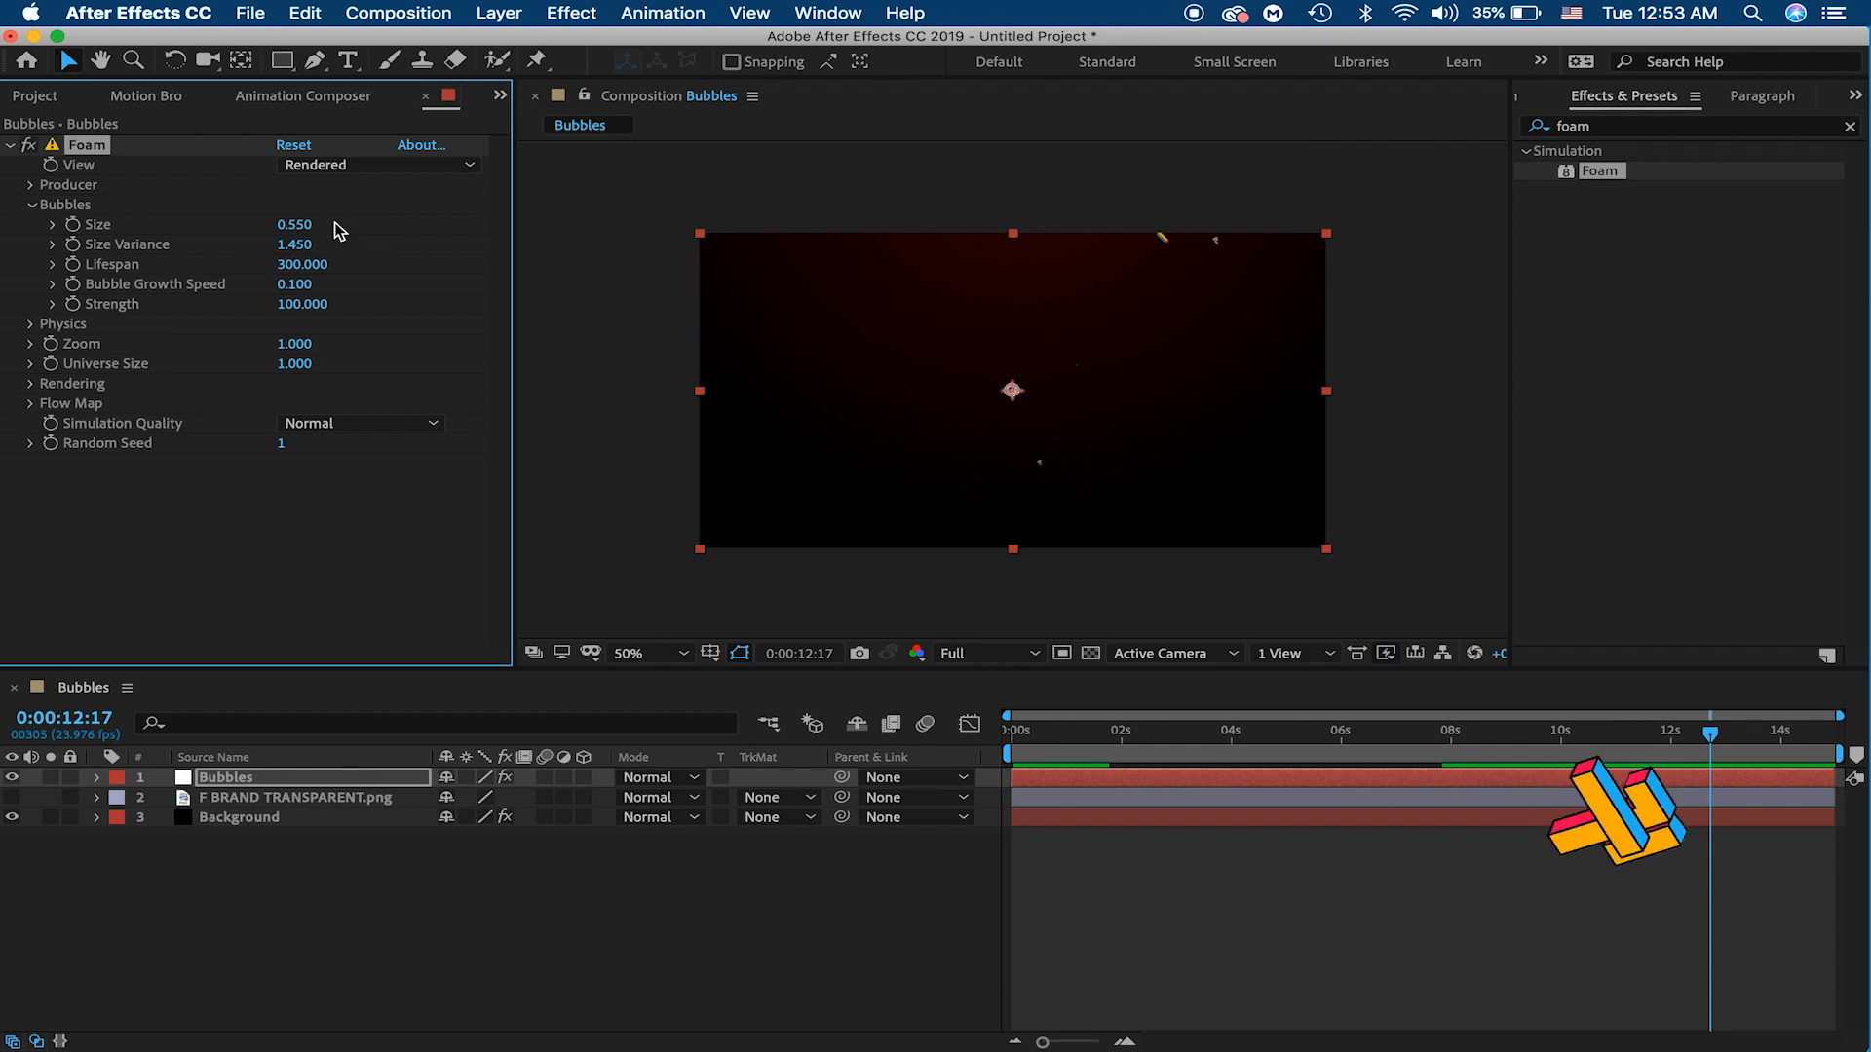